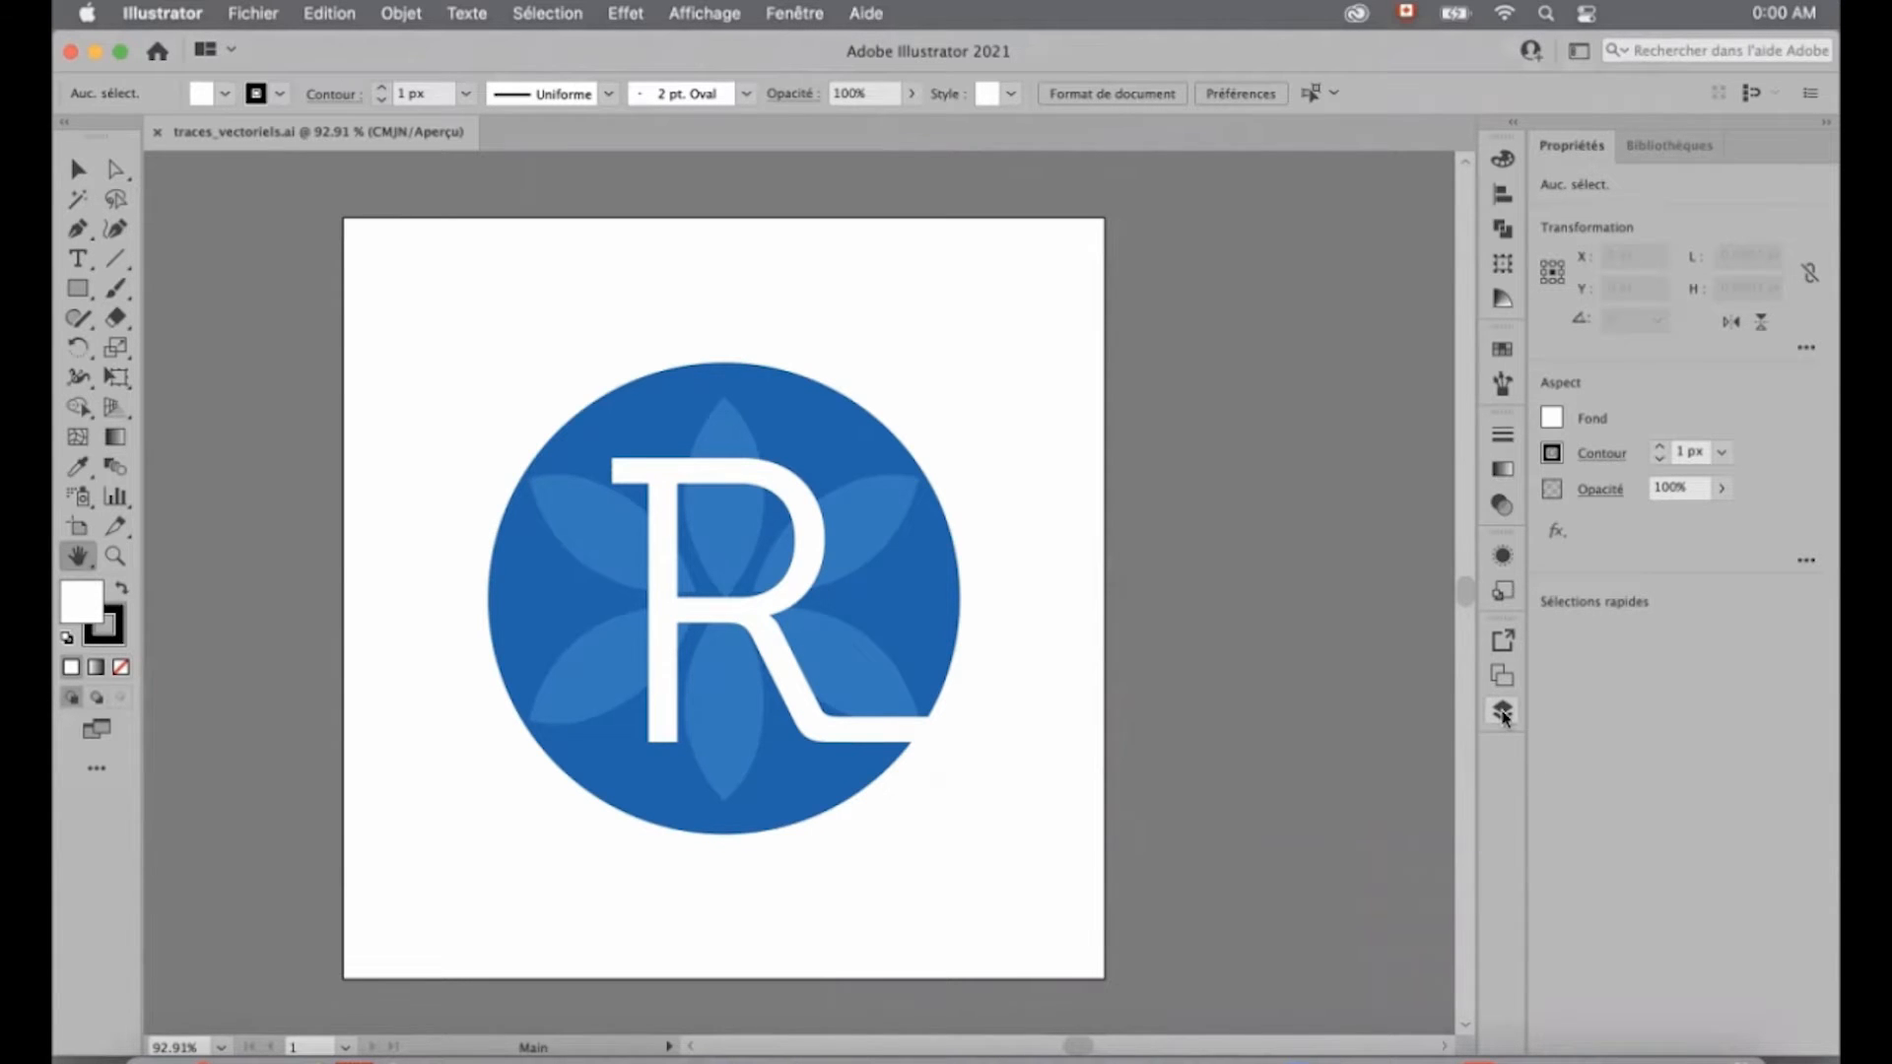
- Examine the lettre, fleur and cercle layers of traces_vectoriels.ai by hiding and showing each one in turn
{"action": "left_click", "coordinate": [1503, 712]}
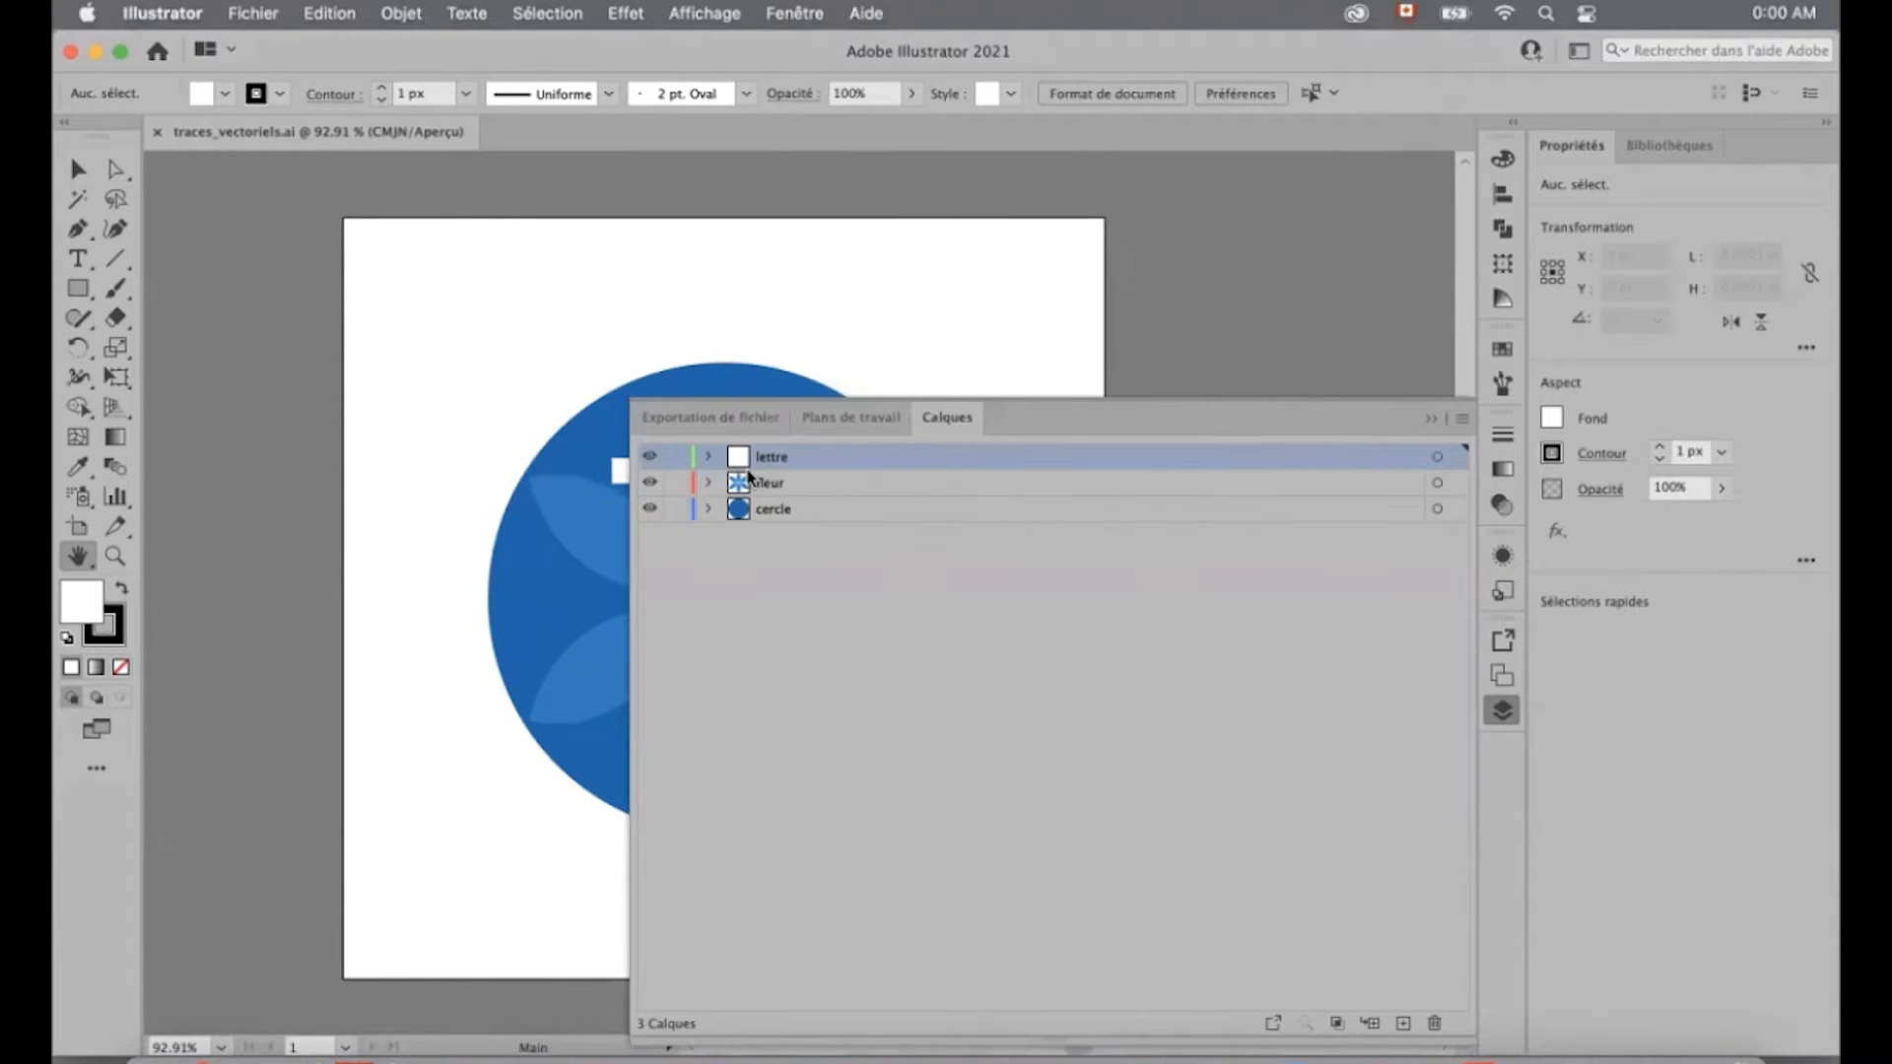
{"action": "left_click", "coordinate": [650, 458]}
{"action": "left_click", "coordinate": [650, 460]}
{"action": "left_click", "coordinate": [651, 460]}
{"action": "left_click", "coordinate": [651, 483]}
{"action": "left_click", "coordinate": [650, 509]}
{"action": "left_click", "coordinate": [651, 508]}
{"action": "left_click", "coordinate": [651, 483]}
{"action": "left_click", "coordinate": [650, 457]}
{"action": "left_click", "coordinate": [1433, 421]}
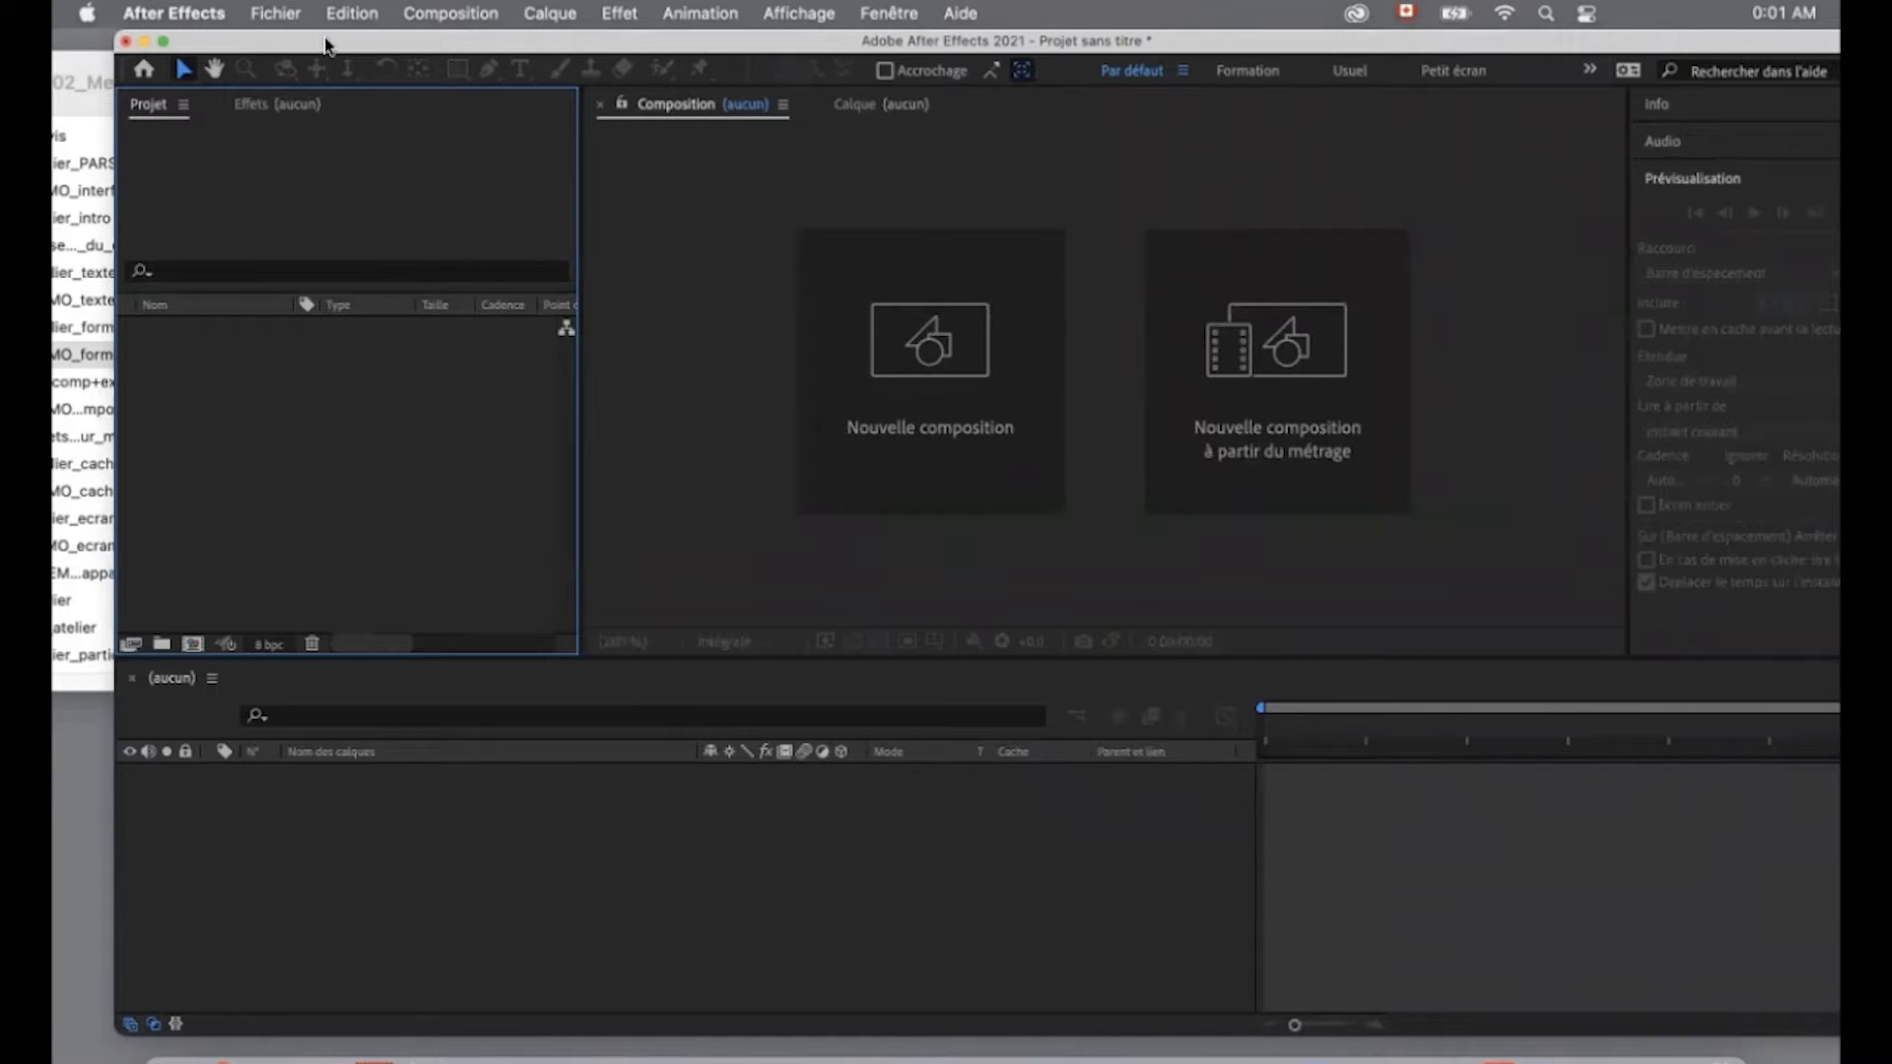
- In After Effects, import traces_vectoriels.ai from the 02_Medias folder of 03_DEMO_formes as a Composition
{"action": "left_click", "coordinate": [278, 14]}
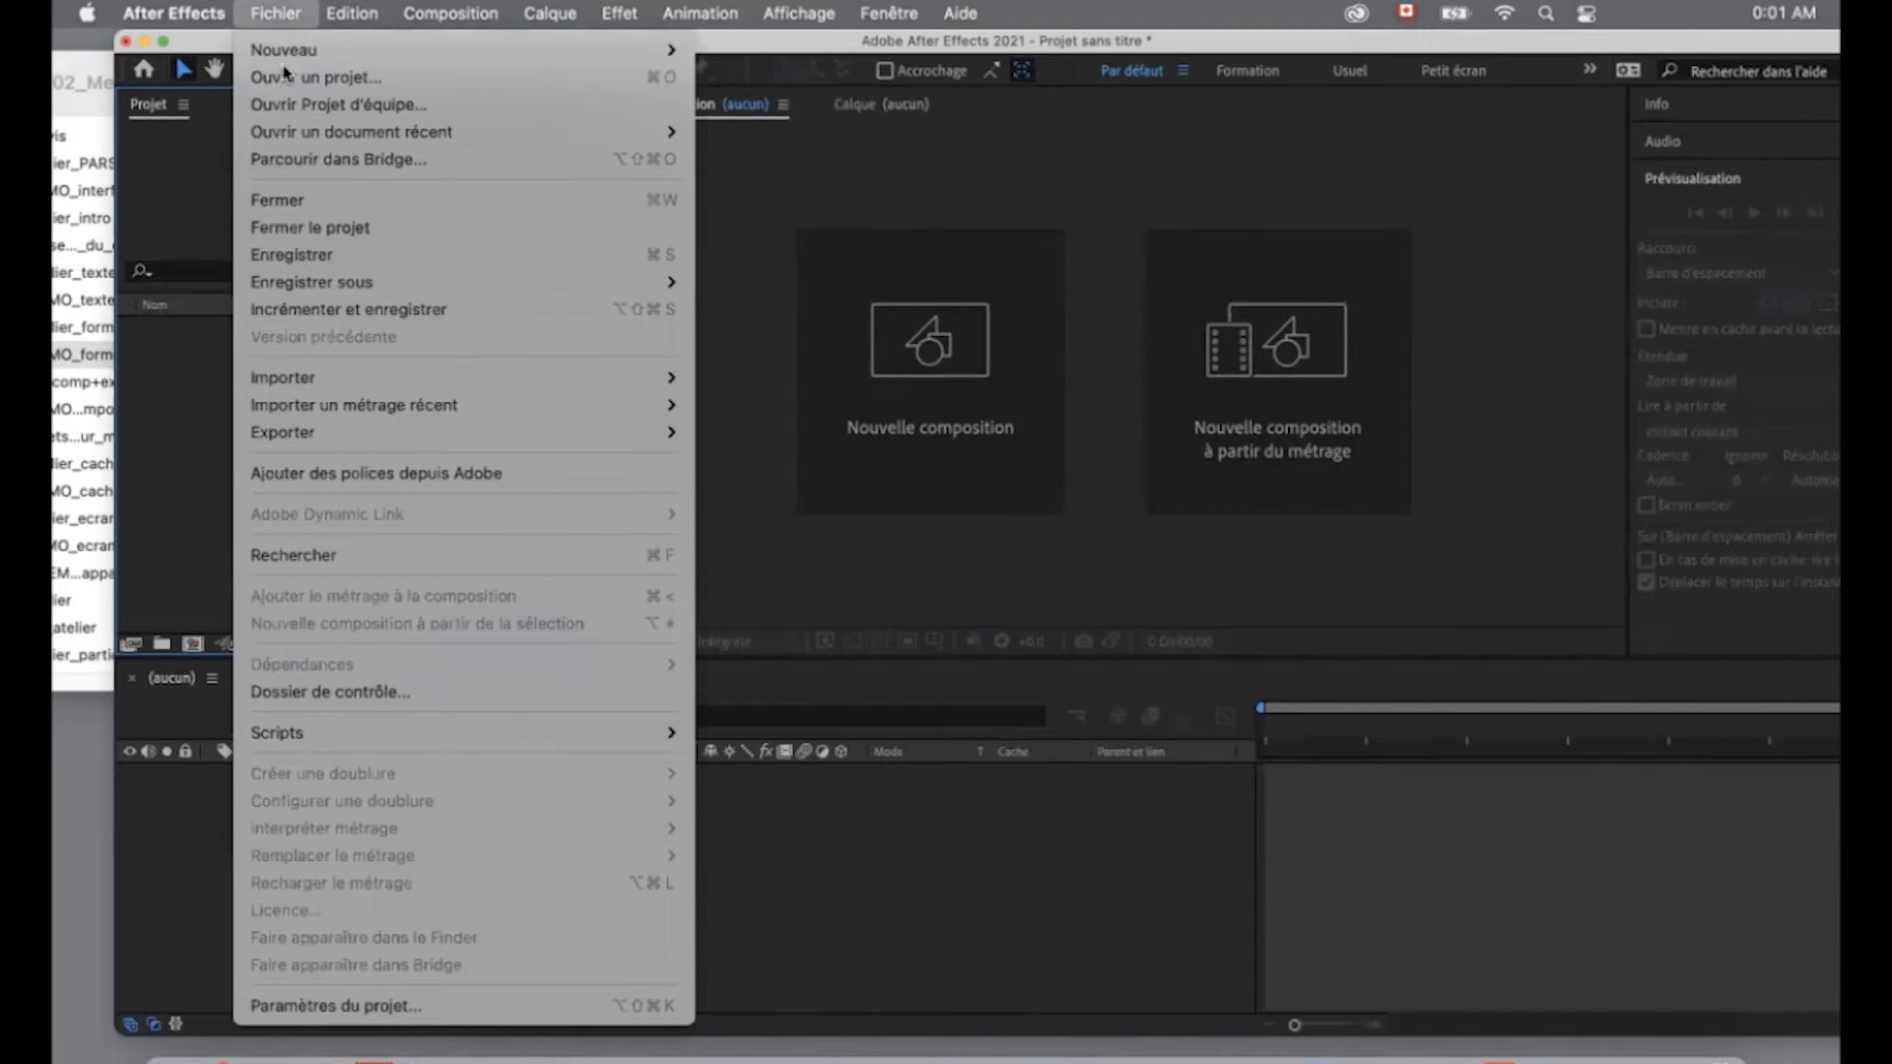
{"action": "mouse_move", "coordinate": [355, 375]}
{"action": "left_click", "coordinate": [1052, 380]}
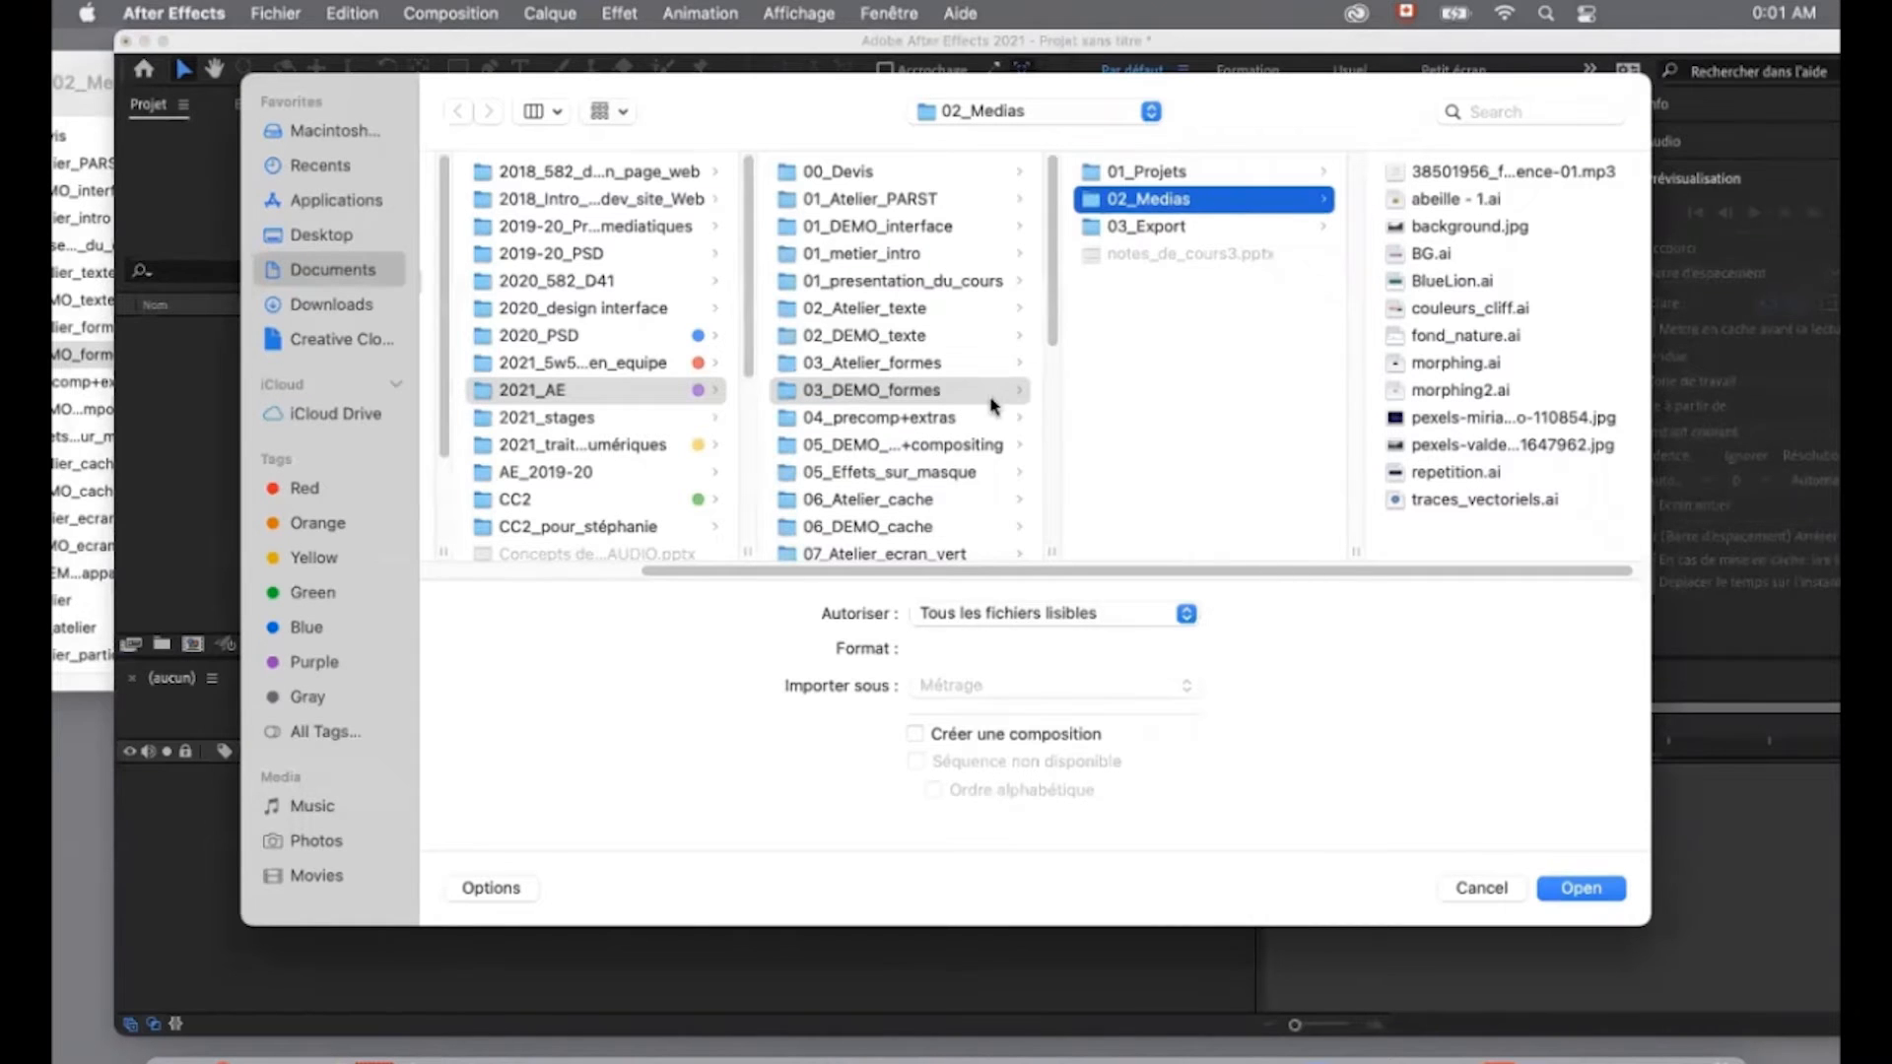
{"action": "left_click", "coordinate": [1461, 501]}
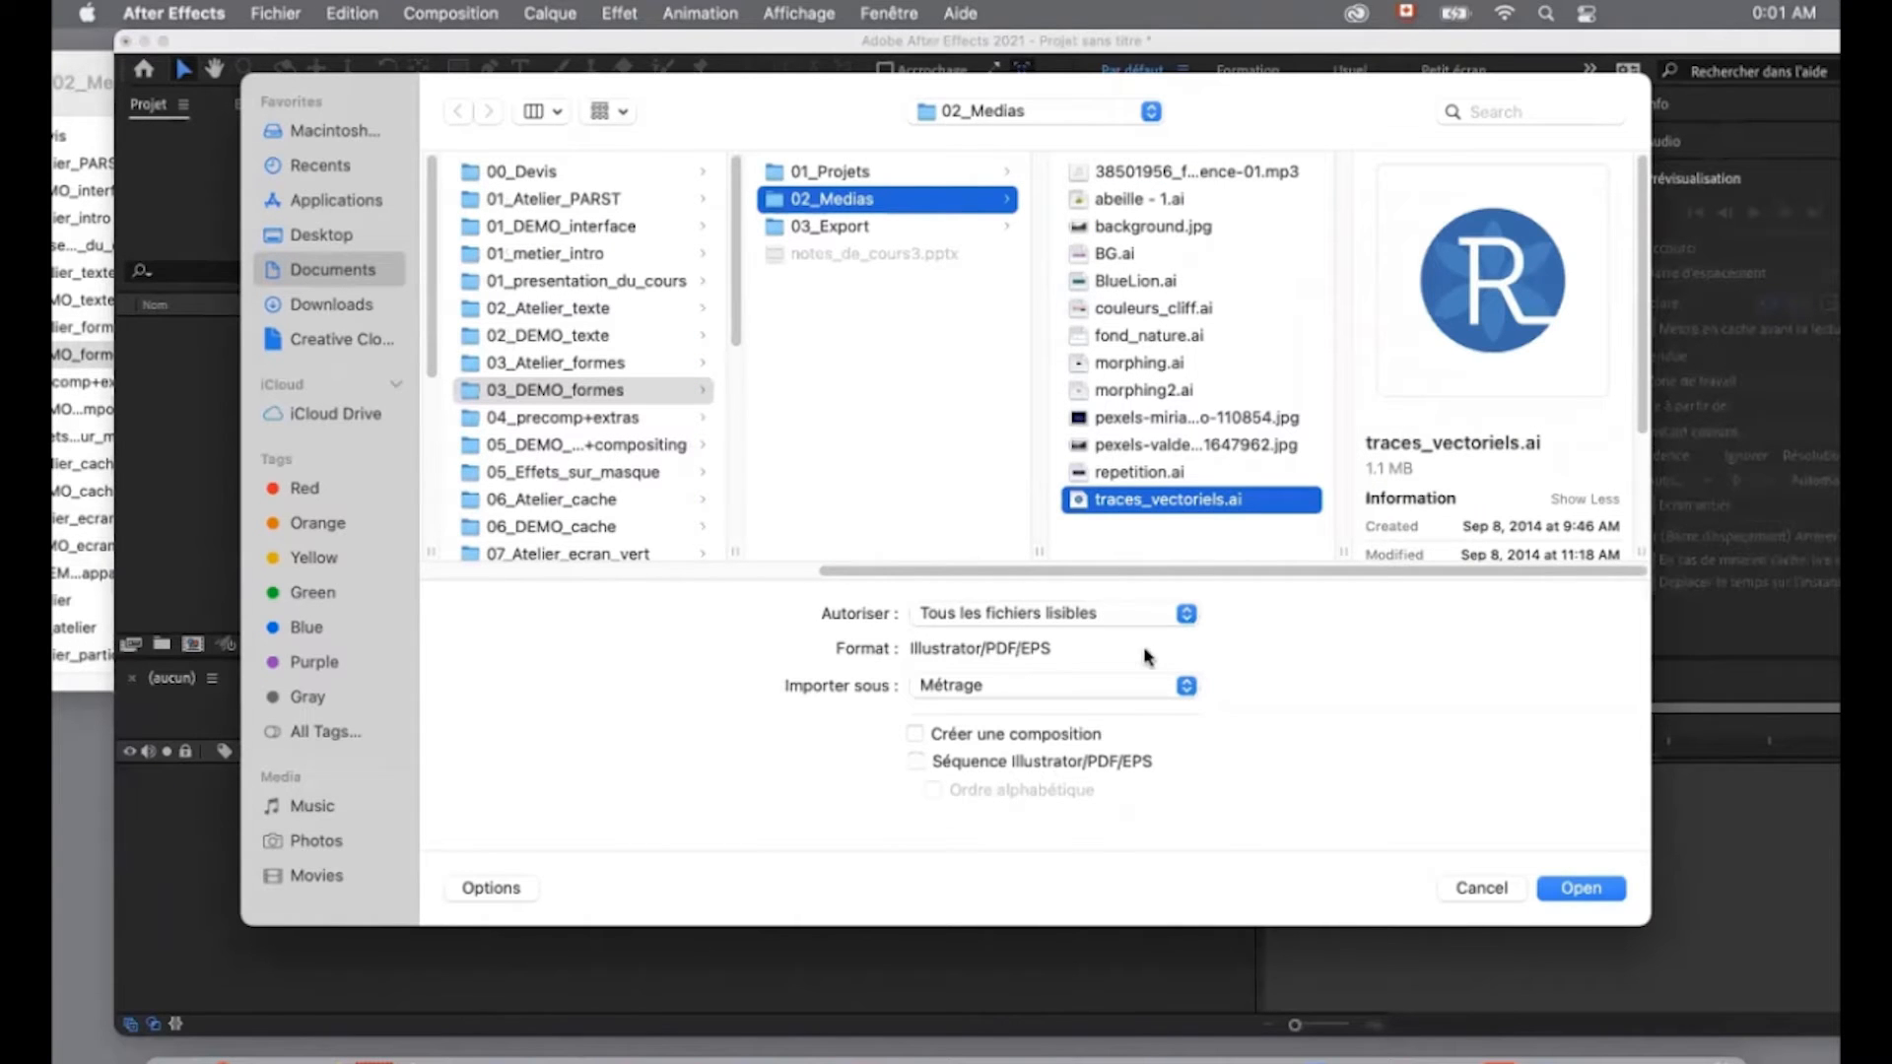
{"action": "left_click", "coordinate": [1158, 690]}
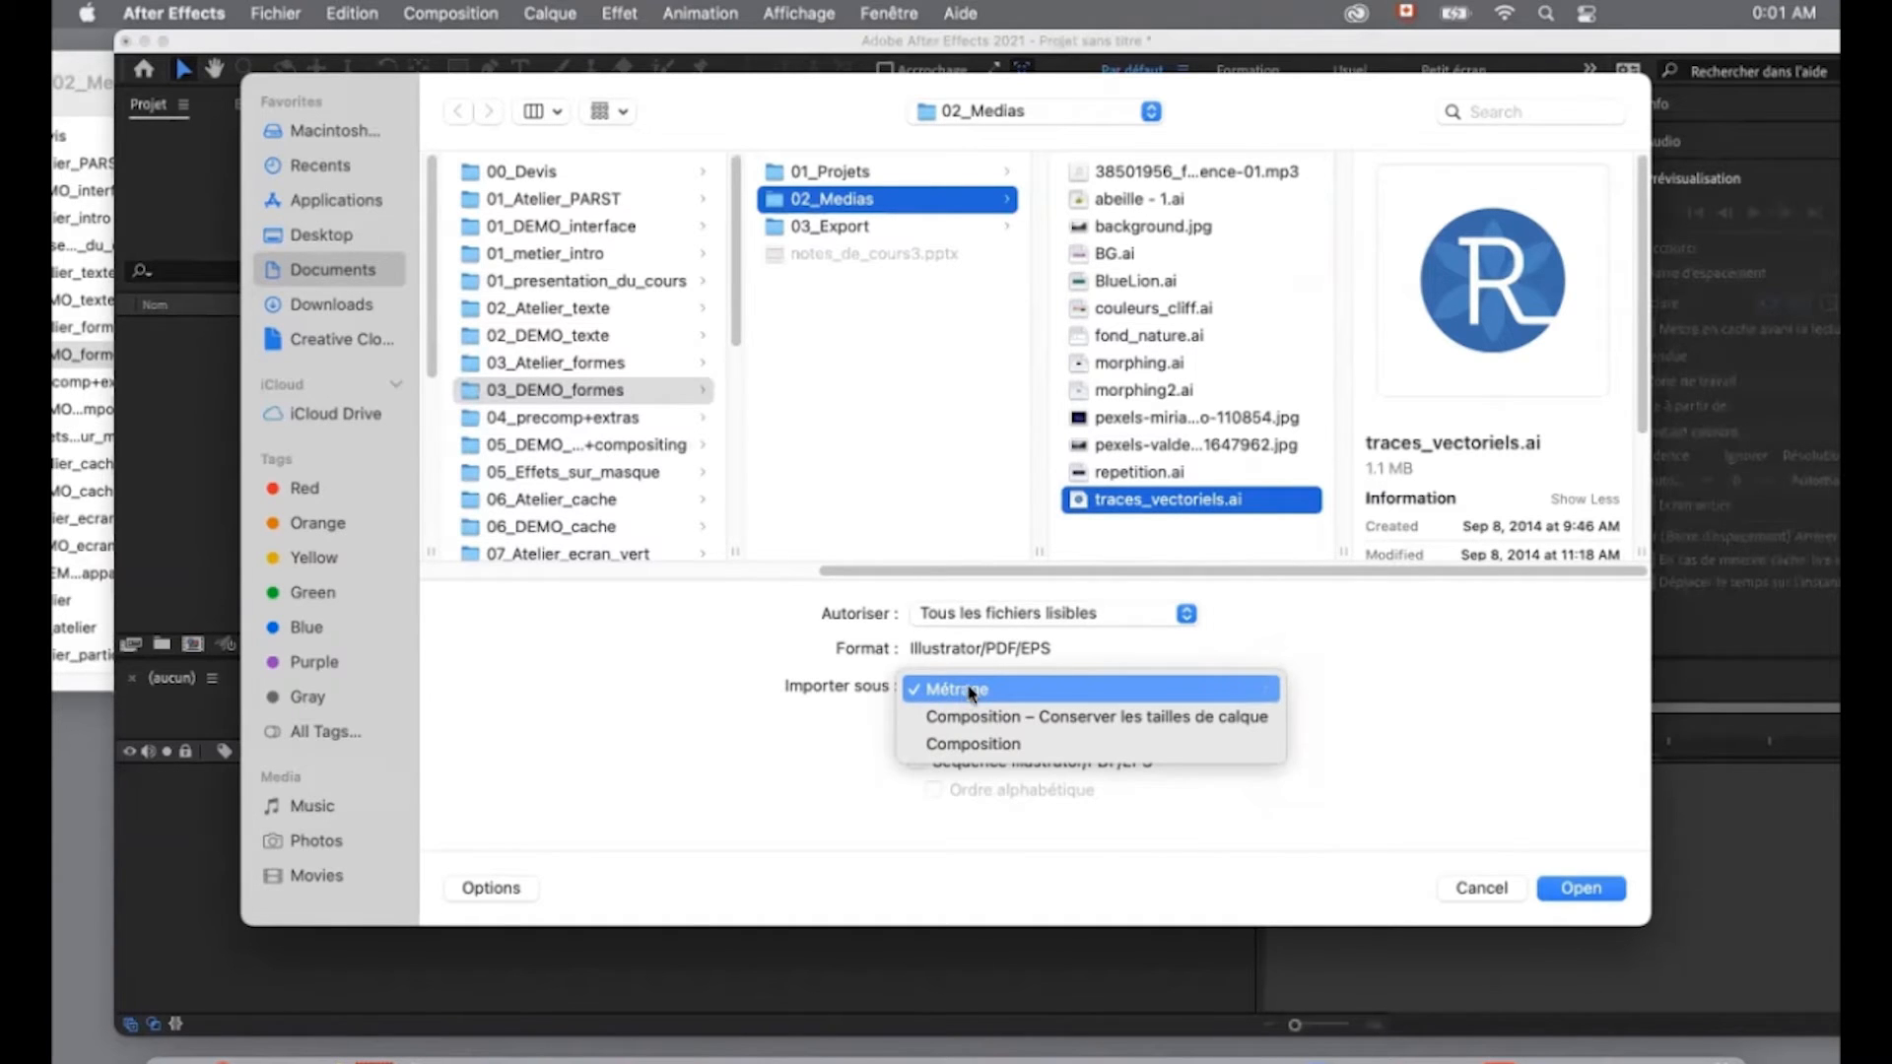
{"action": "left_click", "coordinate": [975, 746]}
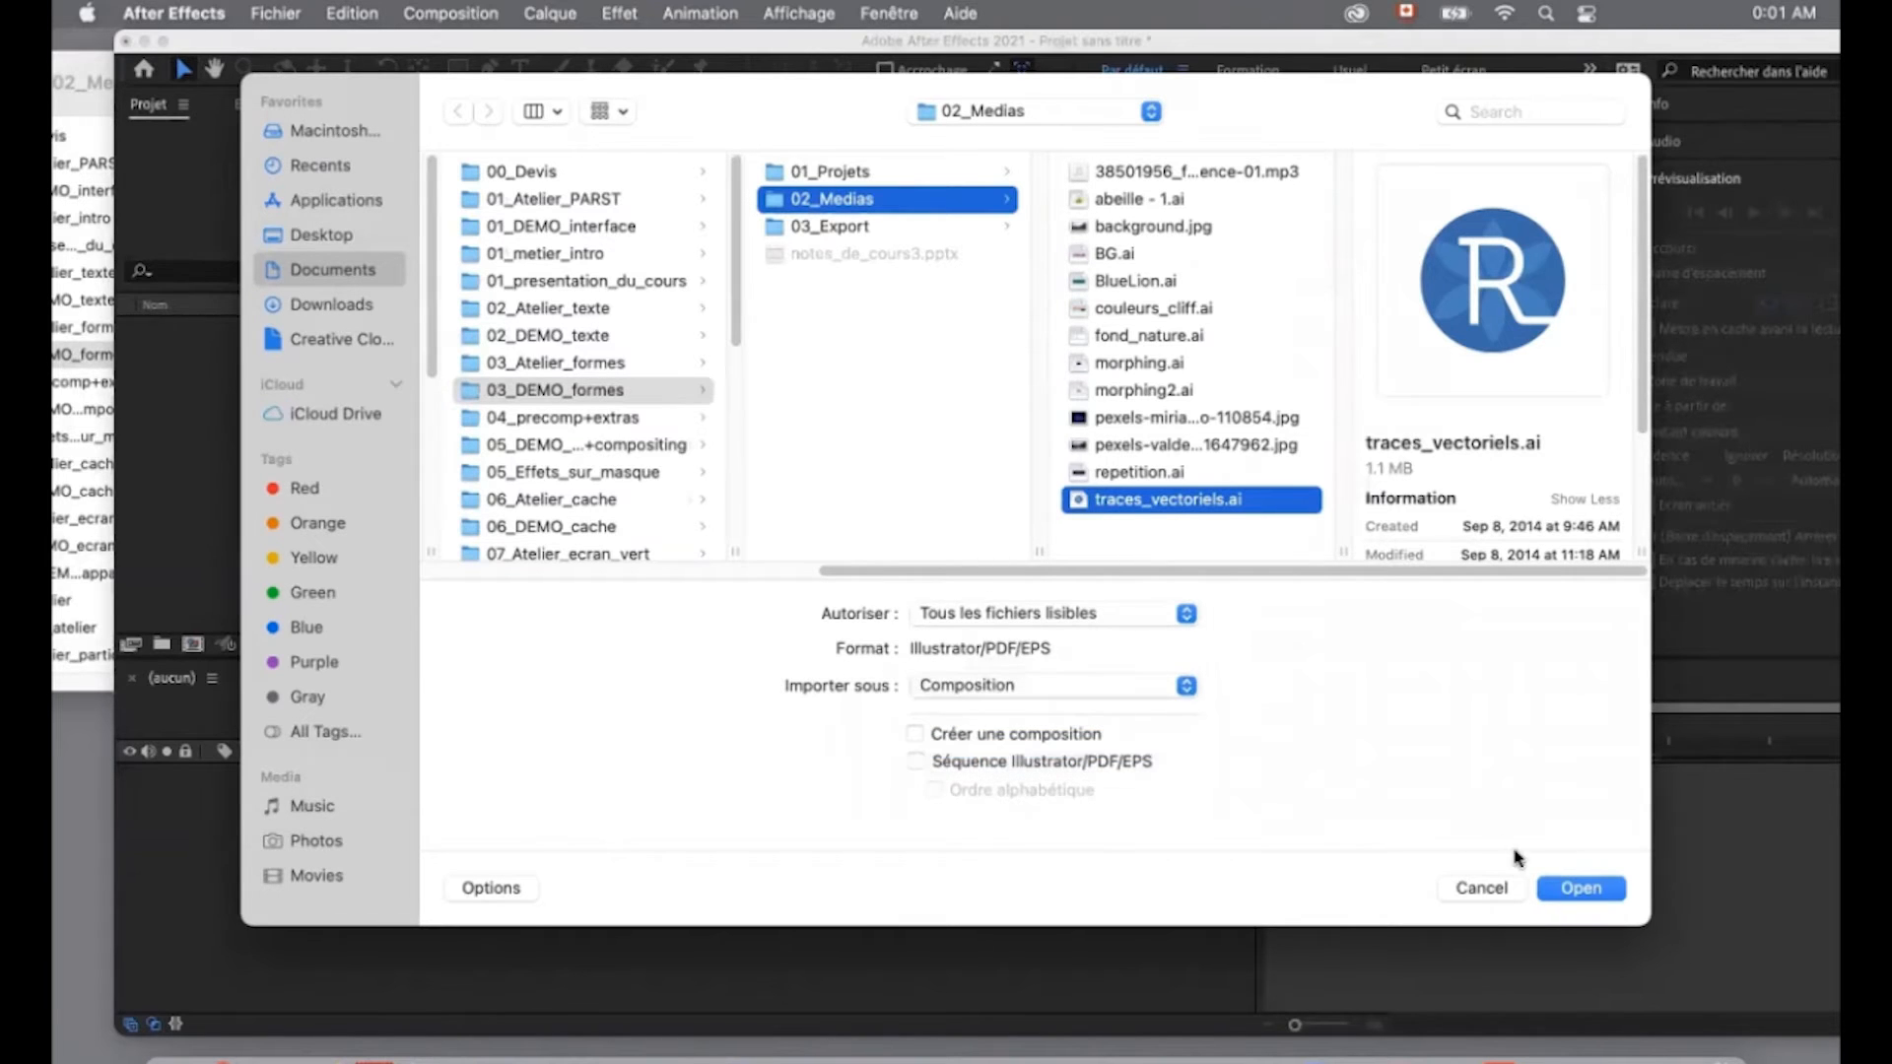
{"action": "left_click", "coordinate": [1579, 887]}
- Expand the traces_vectoriels Calques folder and examine the imported lettre, fleur and cercle files and the traces_vectoriels composition
{"action": "left_click", "coordinate": [126, 329]}
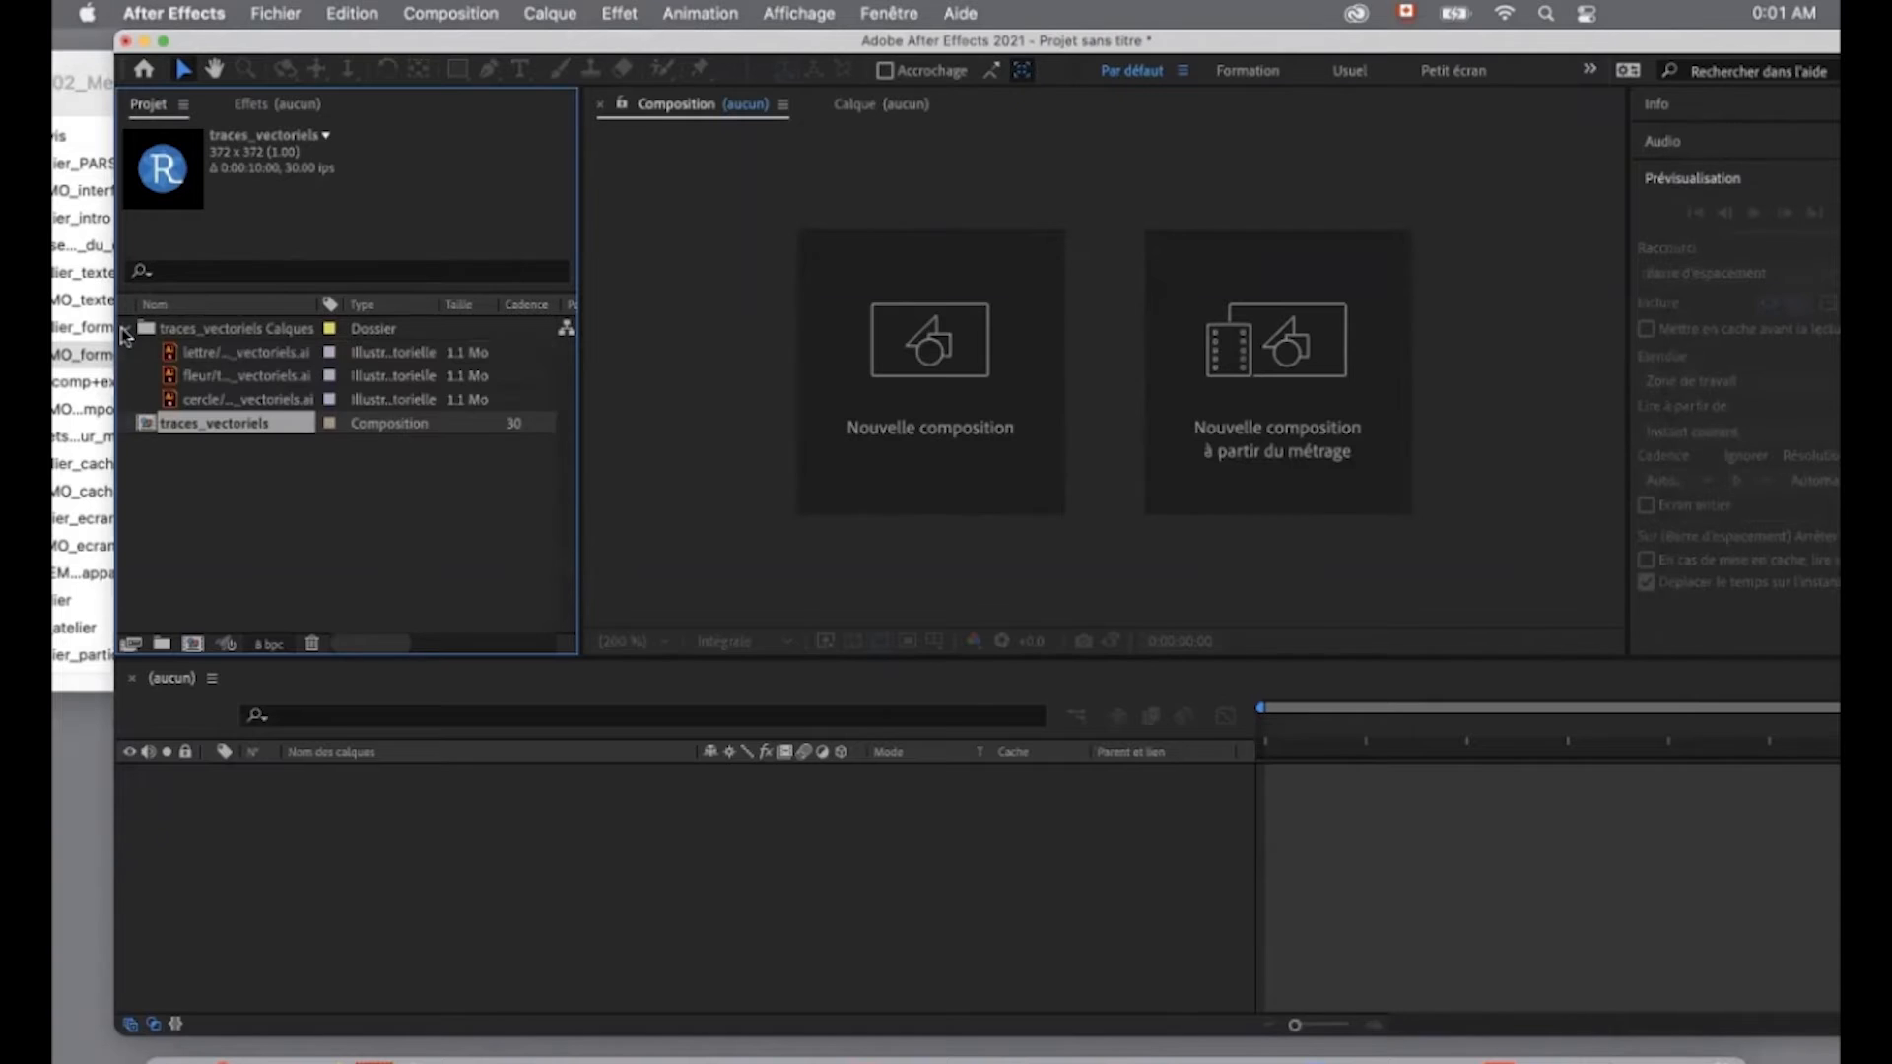
{"action": "left_click", "coordinate": [245, 354]}
{"action": "left_click", "coordinate": [243, 377]}
{"action": "left_click", "coordinate": [246, 401]}
{"action": "left_click", "coordinate": [241, 377]}
{"action": "left_click", "coordinate": [244, 399]}
{"action": "left_click", "coordinate": [240, 375]}
{"action": "left_click", "coordinate": [244, 353]}
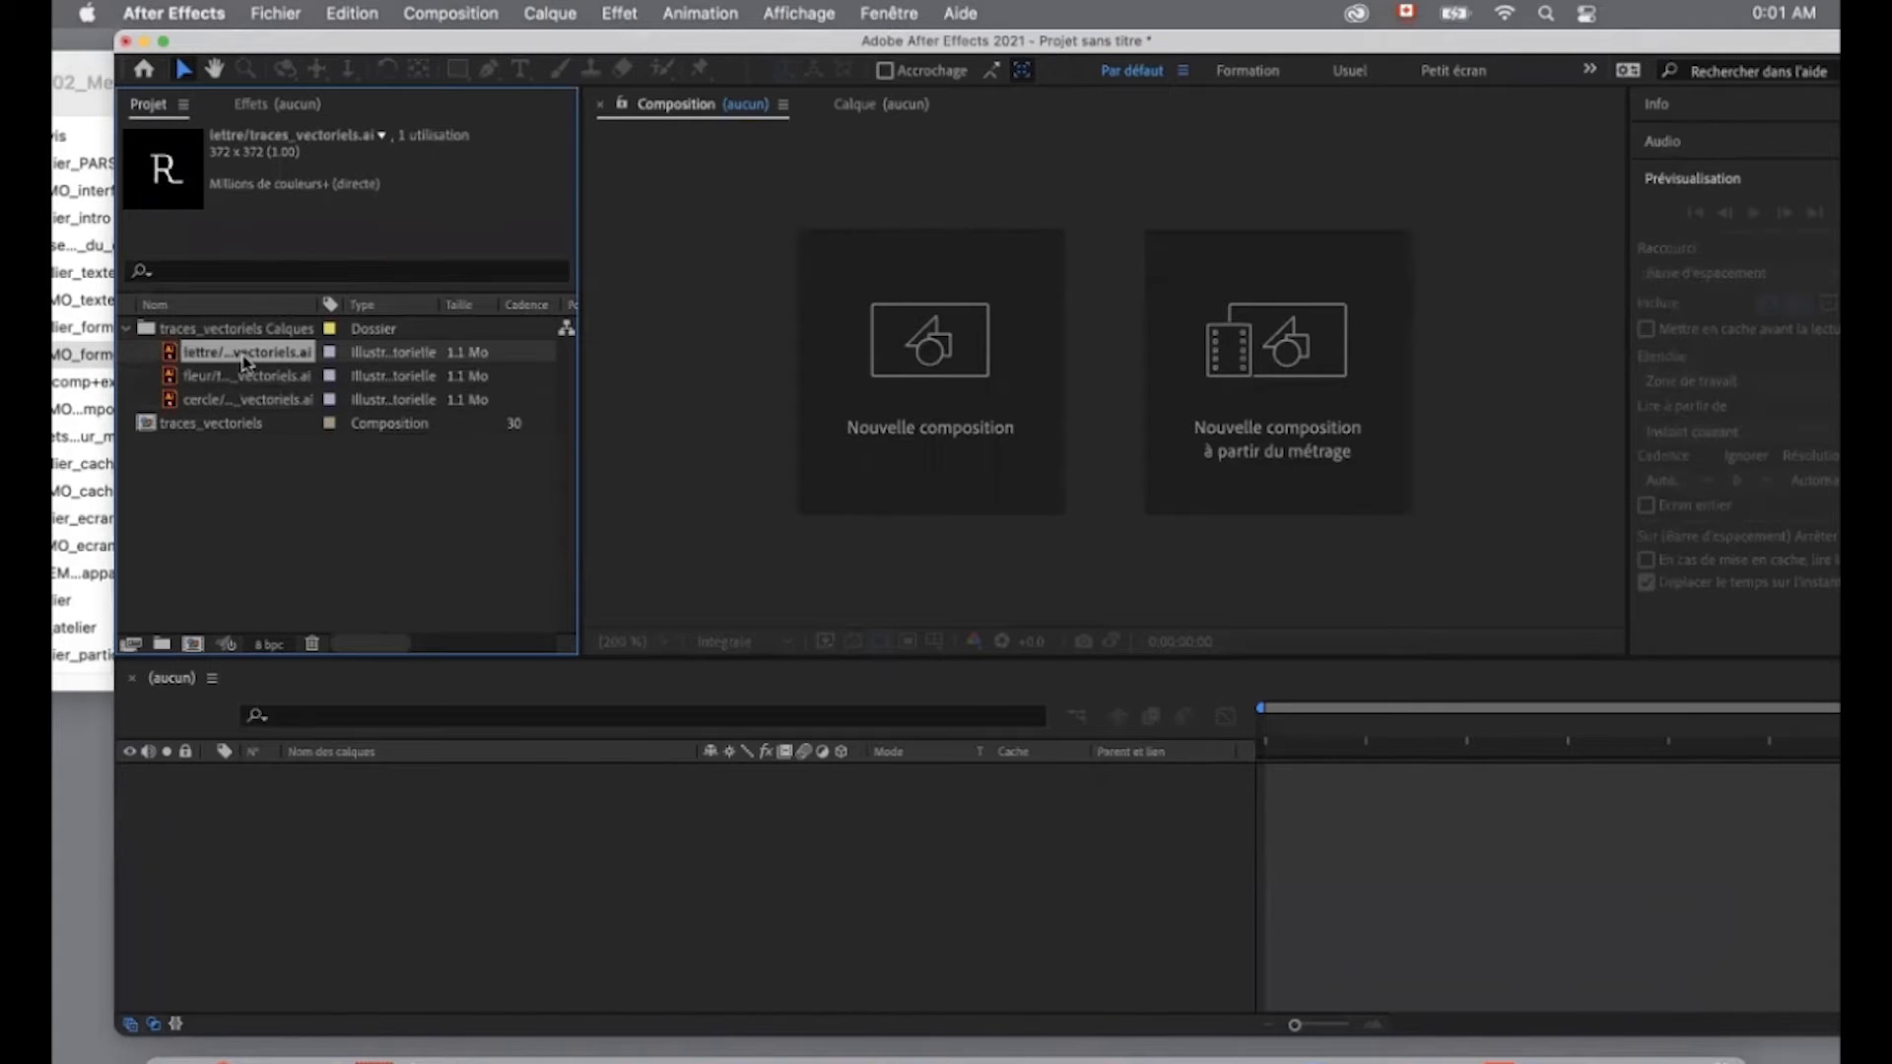
{"action": "left_click", "coordinate": [226, 422]}
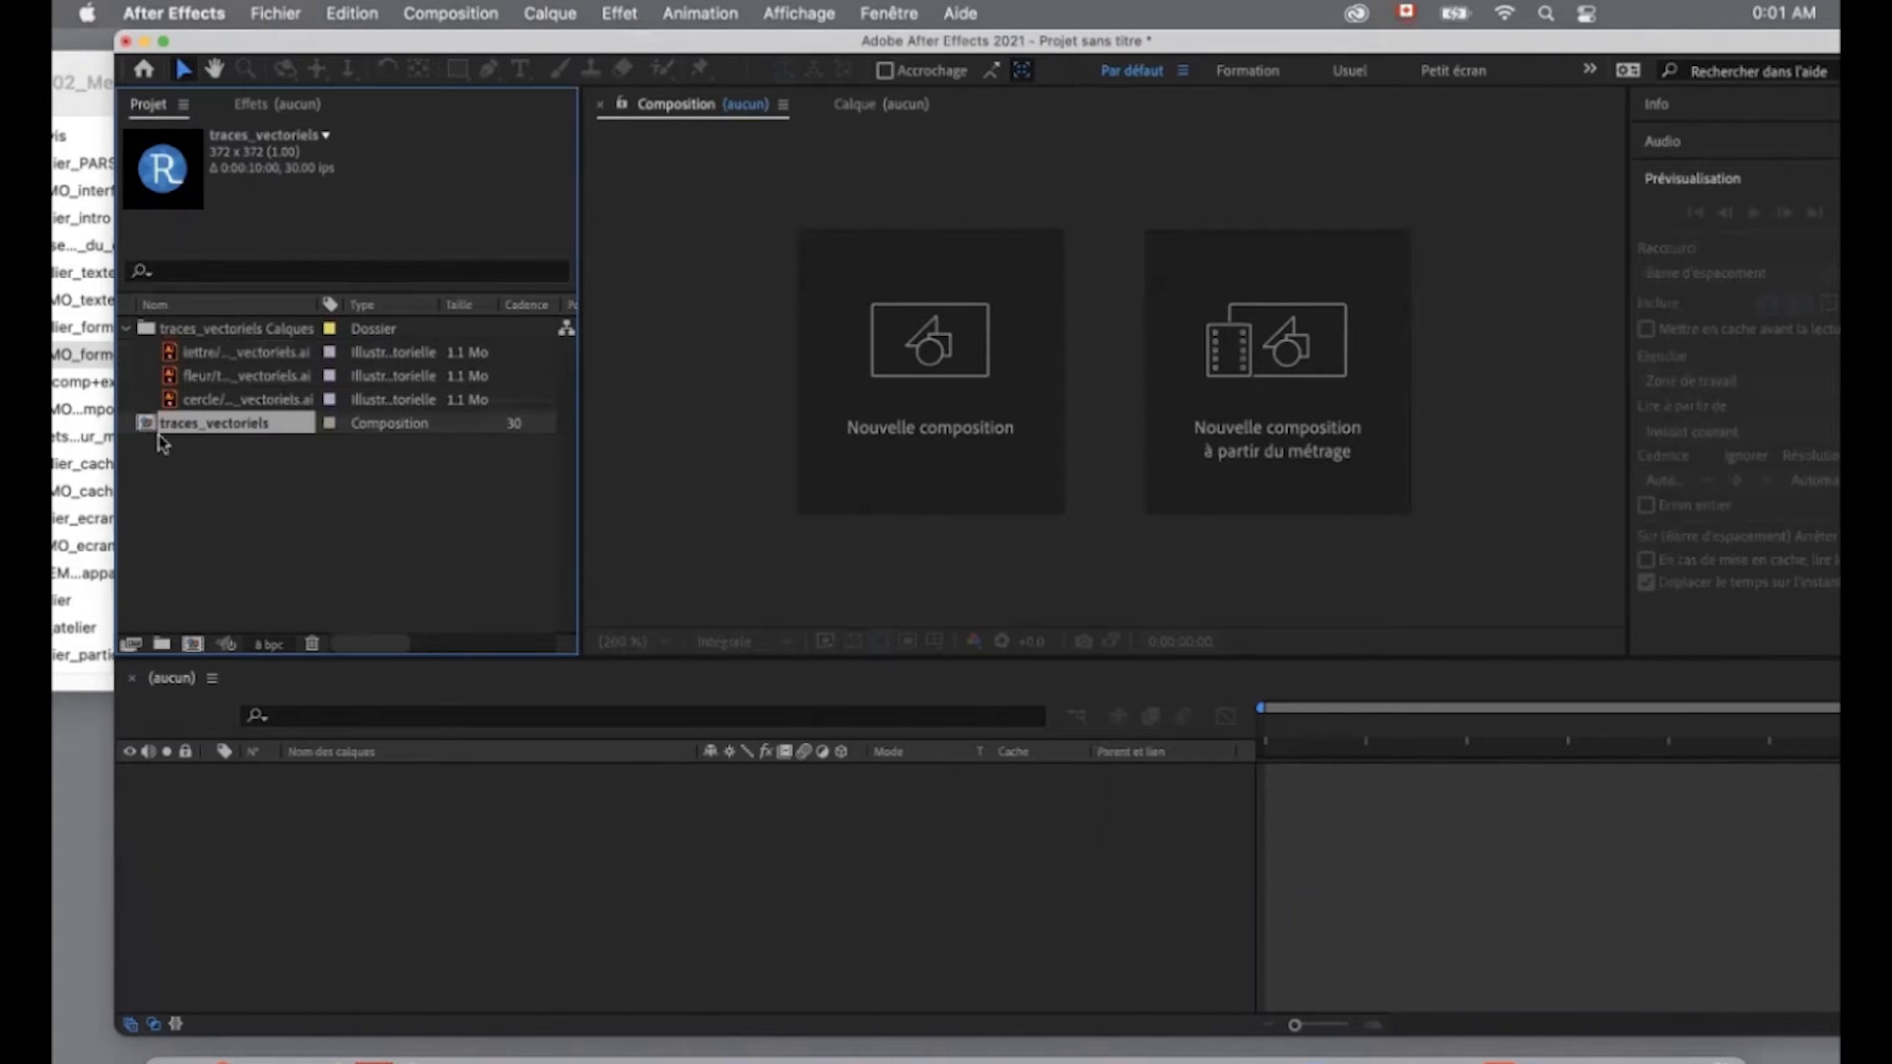
{"action": "left_click", "coordinate": [226, 404]}
{"action": "left_click", "coordinate": [237, 378]}
{"action": "left_click", "coordinate": [233, 357]}
{"action": "left_click", "coordinate": [235, 402]}
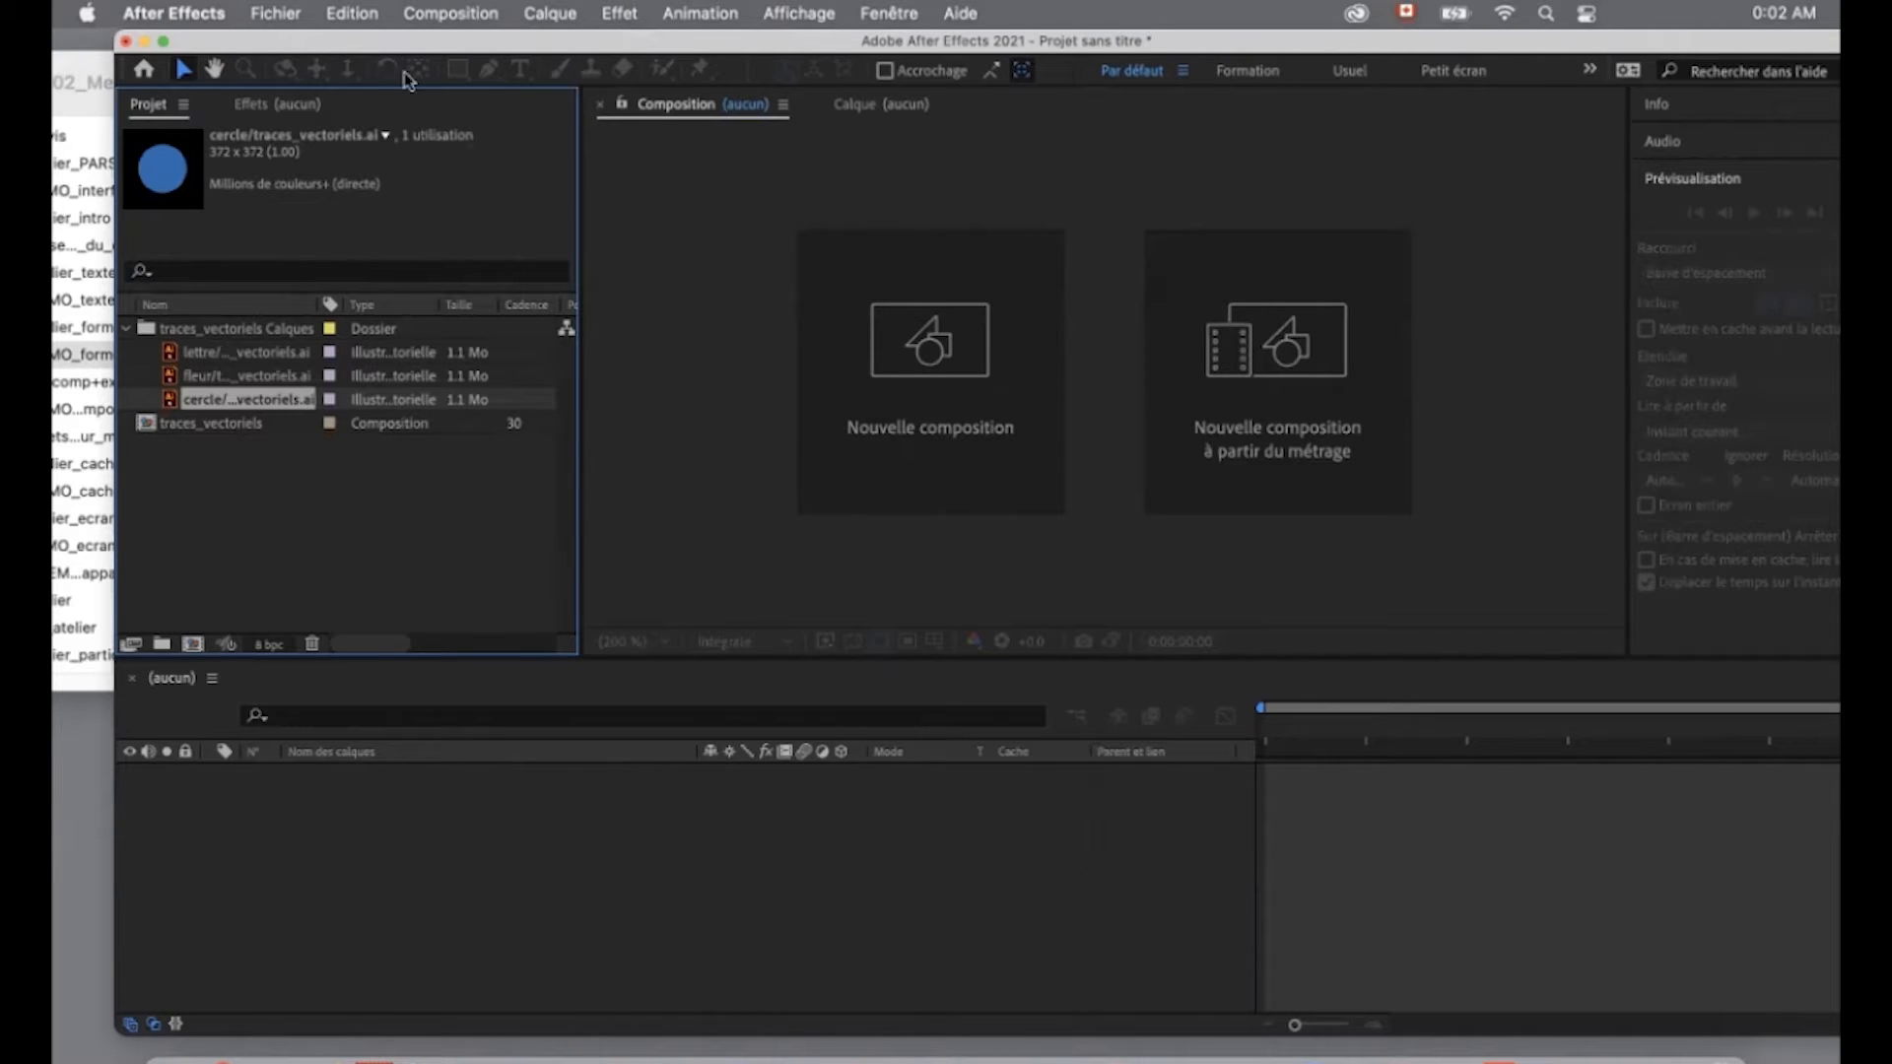
- Create a 1920 × 1080 px composition named "animation forme" at 30 frames per second, lasting 10 seconds
{"action": "left_click", "coordinate": [450, 14]}
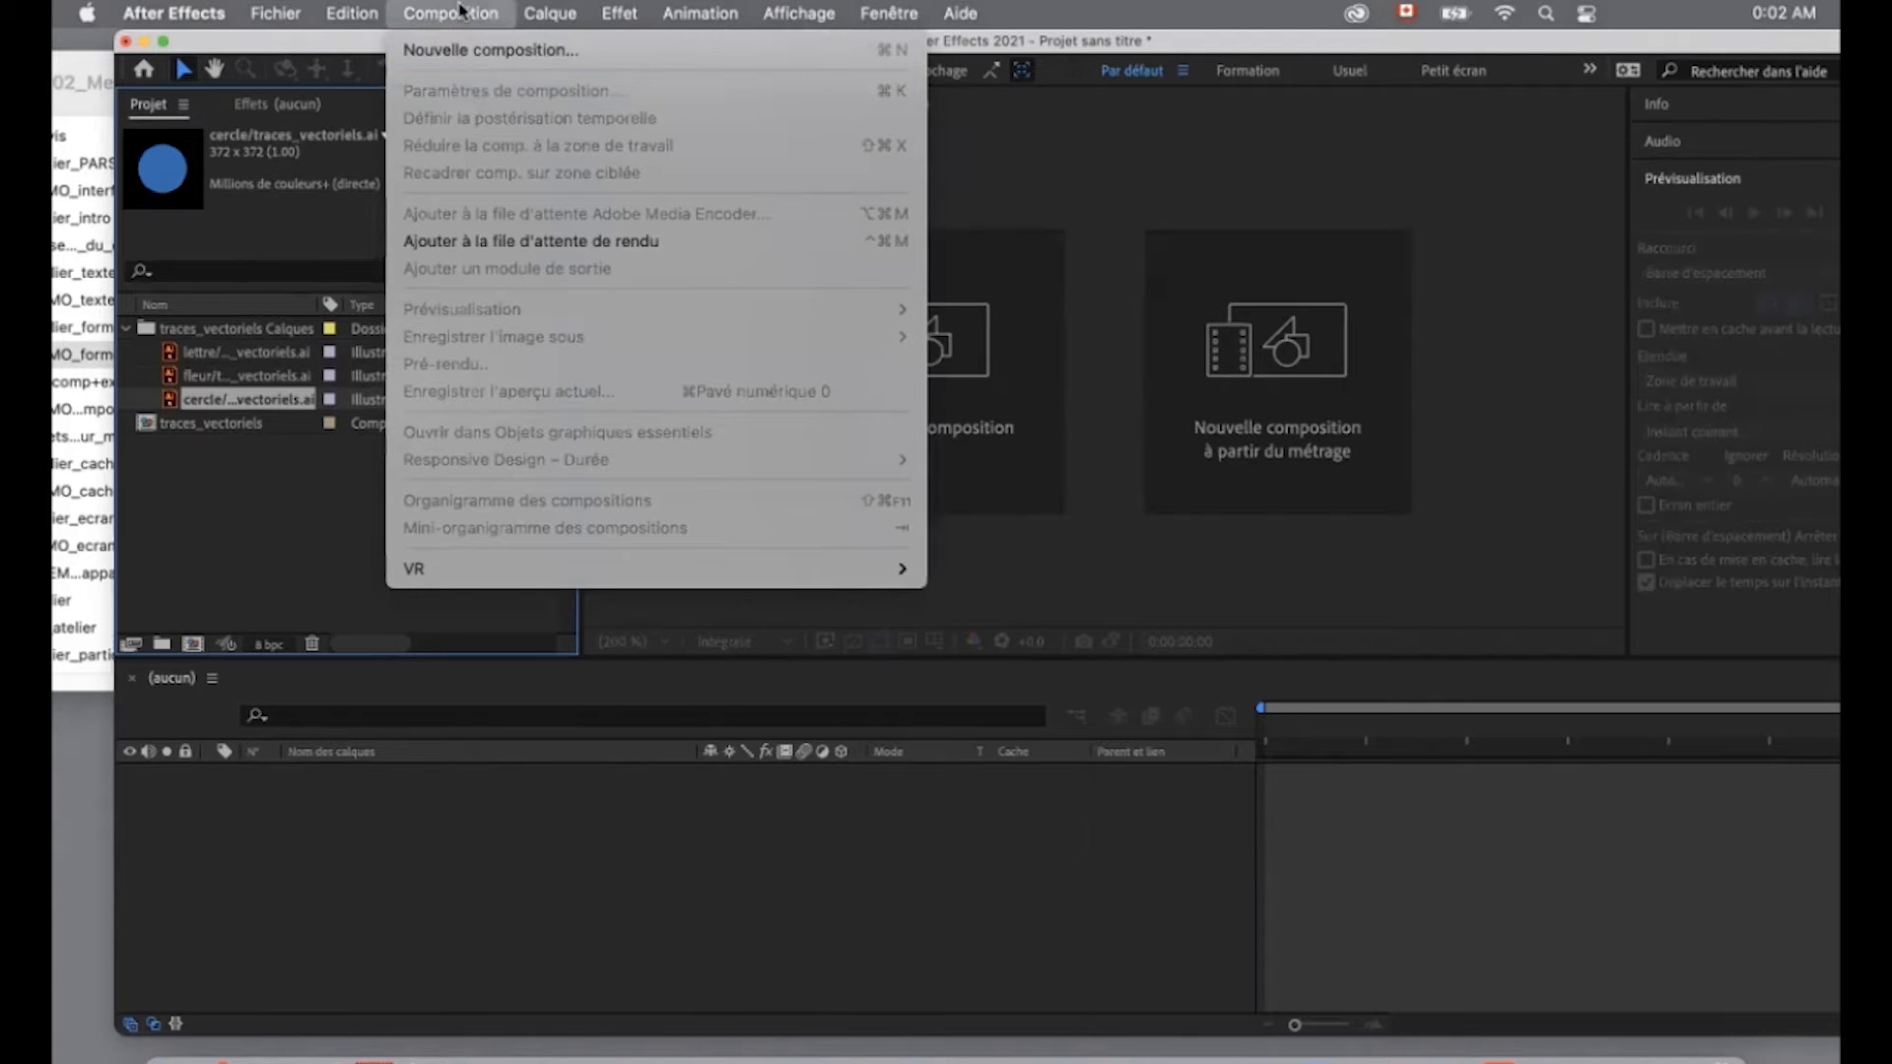
{"action": "left_click", "coordinate": [460, 52]}
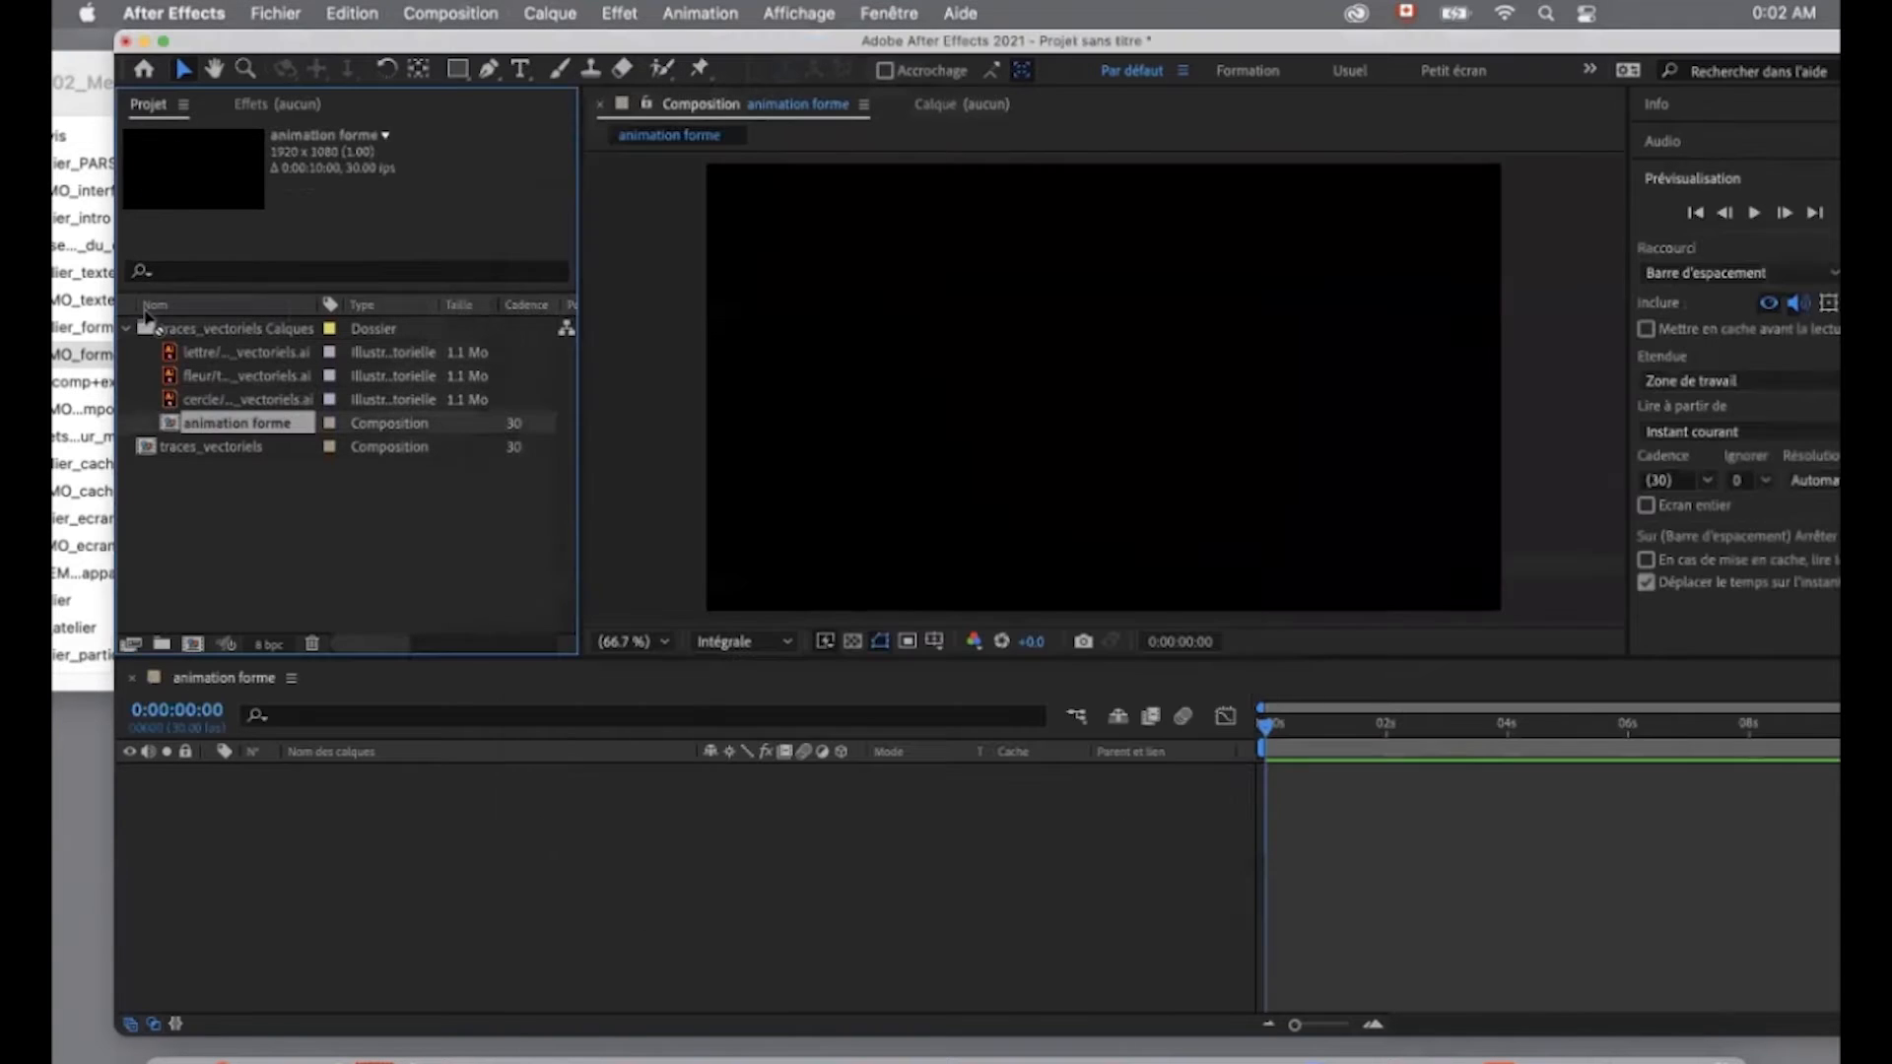
{"action": "left_click_drag", "start_coordinate": [237, 423], "coordinate": [181, 479]}
- Add the lettre, fleur and cercle Illustrator files to the animation forme timeline as layers
{"action": "left_click", "coordinate": [242, 353]}
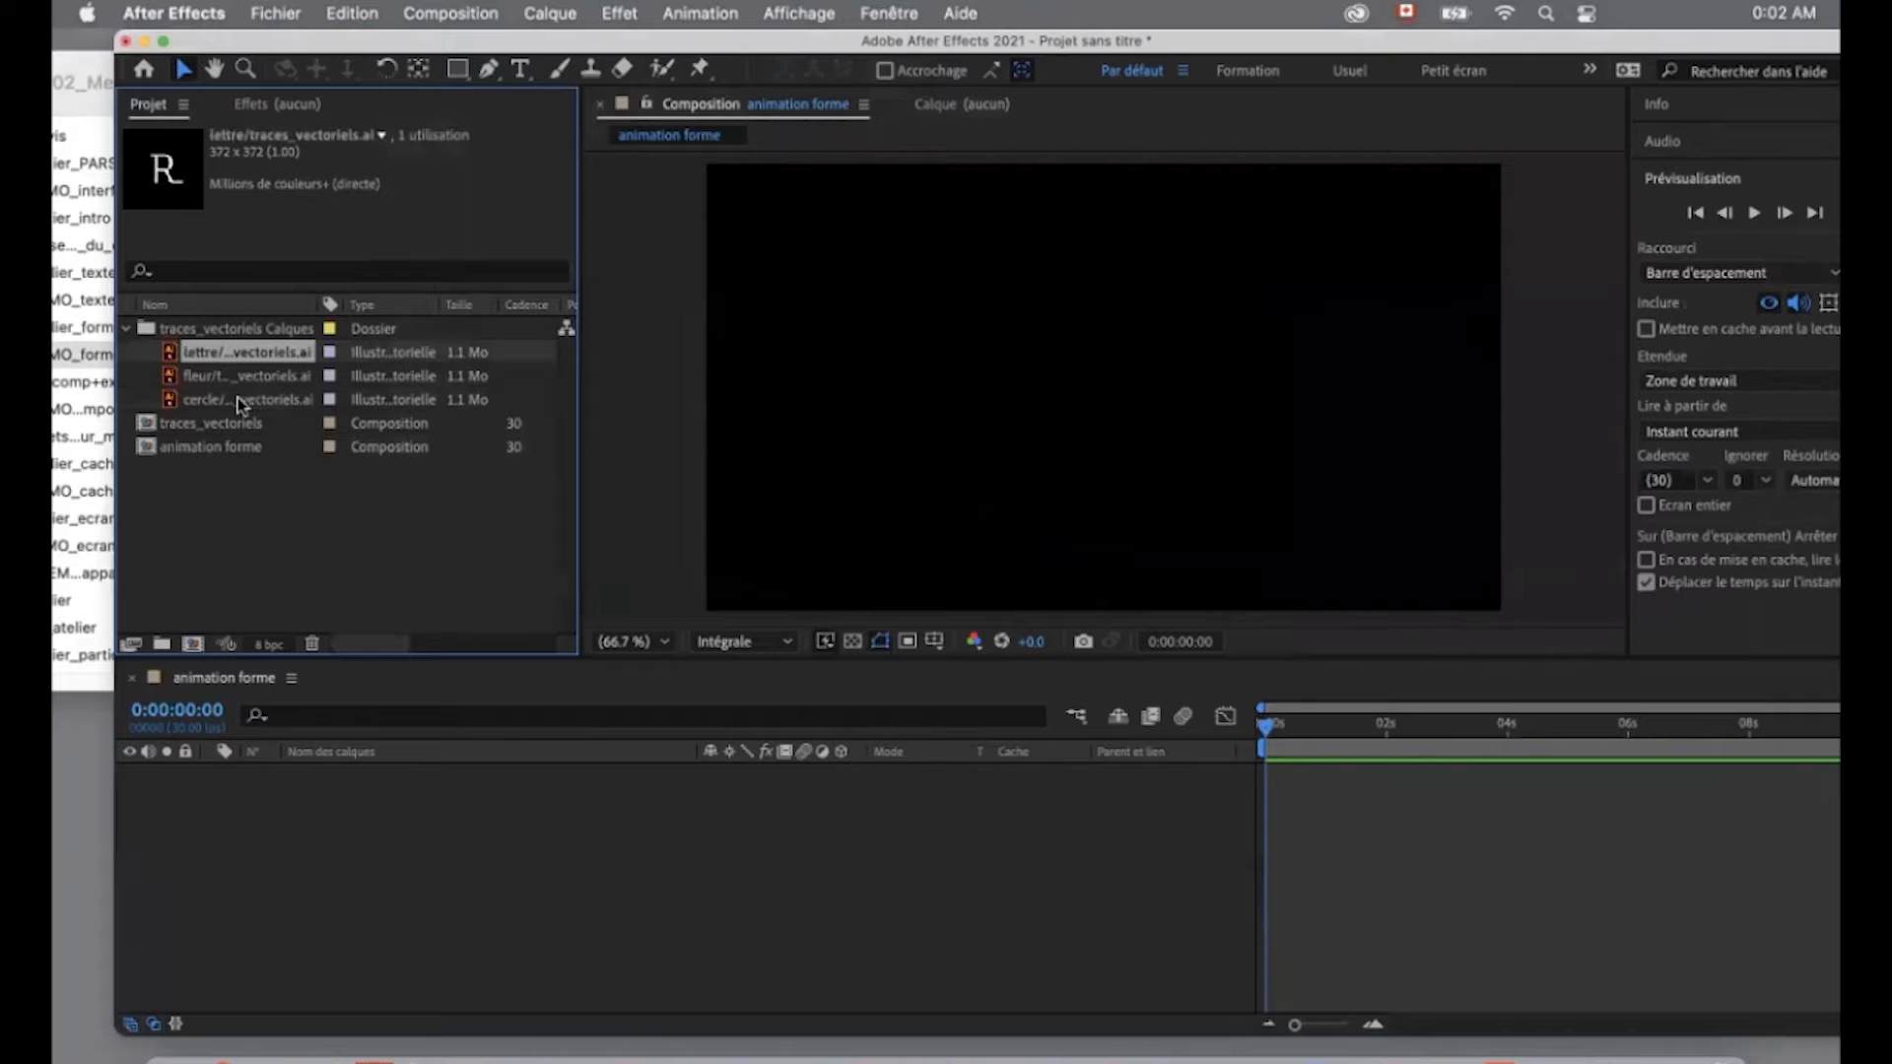
{"action": "left_click", "coordinate": [238, 398], "text": "shift"}
{"action": "left_click_drag", "start_coordinate": [238, 398], "coordinate": [286, 851]}
{"action": "left_click", "coordinate": [327, 832]}
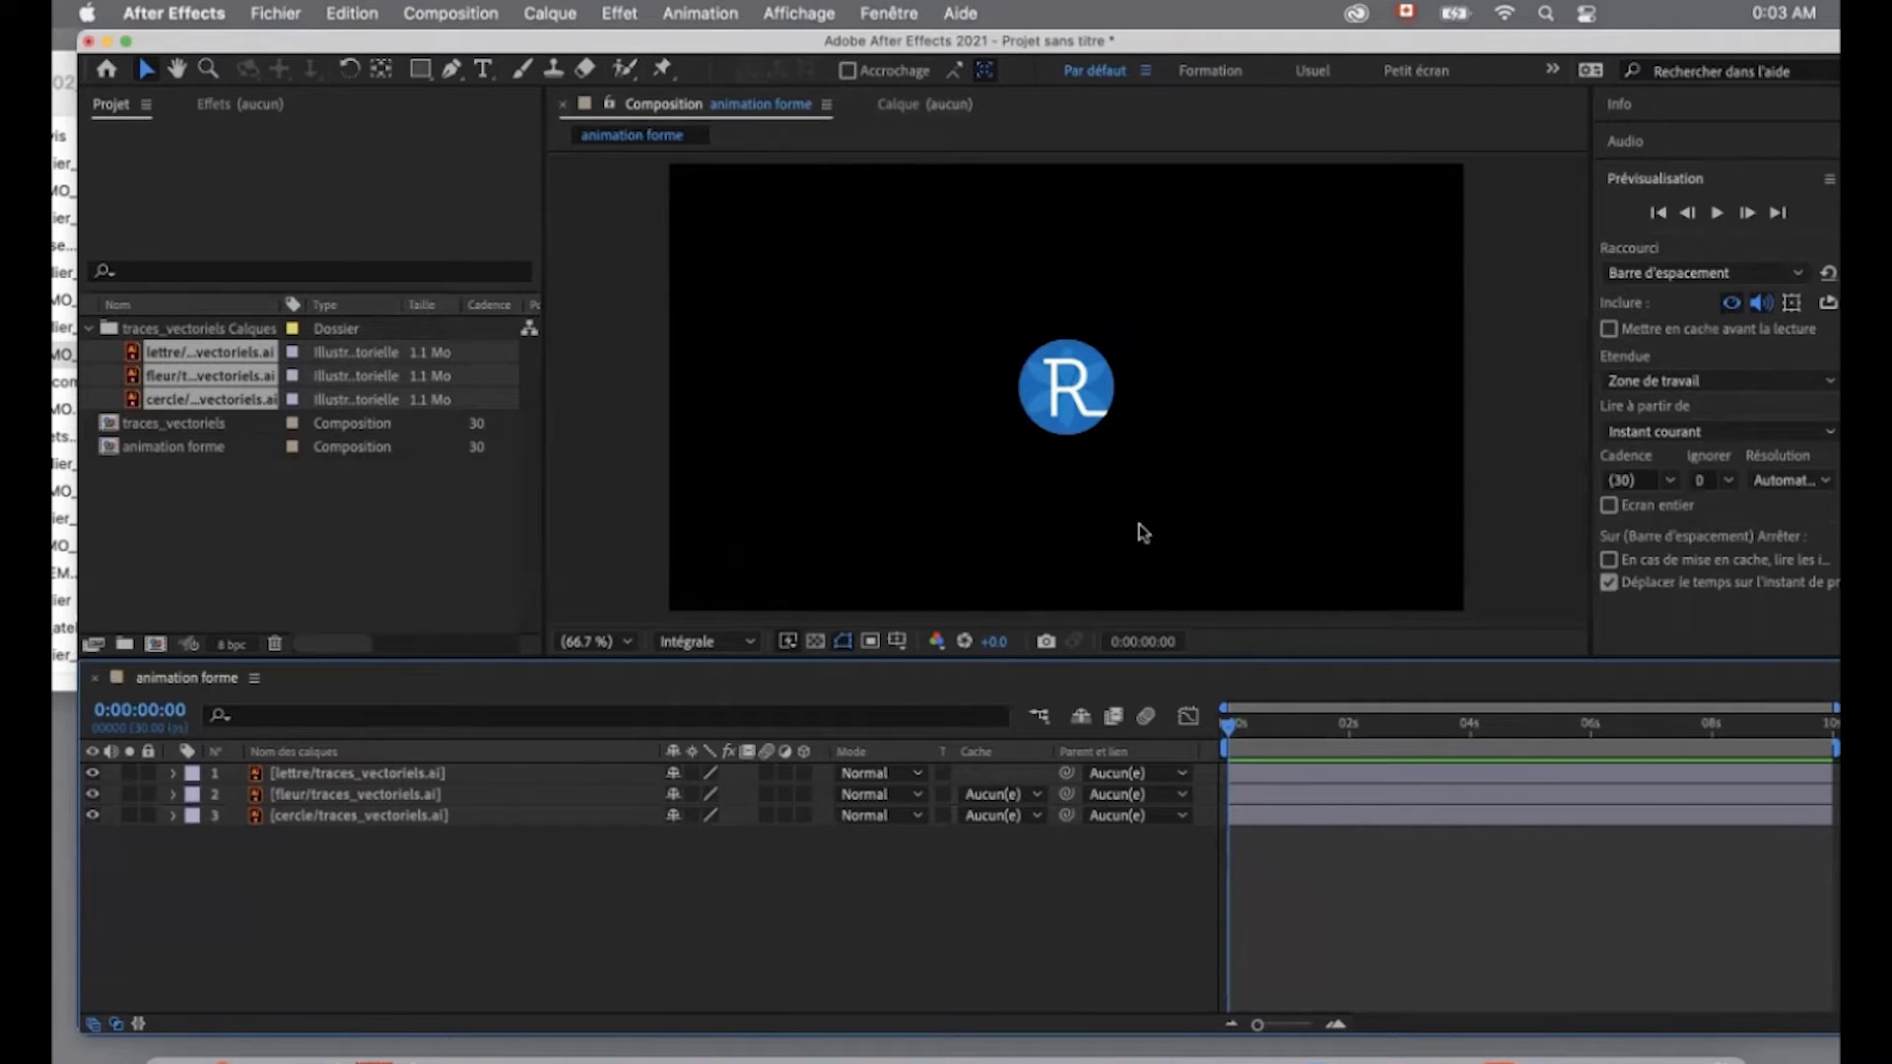
- Scale the lettre, fleur and cercle layers together to 250%
{"action": "left_click", "coordinate": [379, 773]}
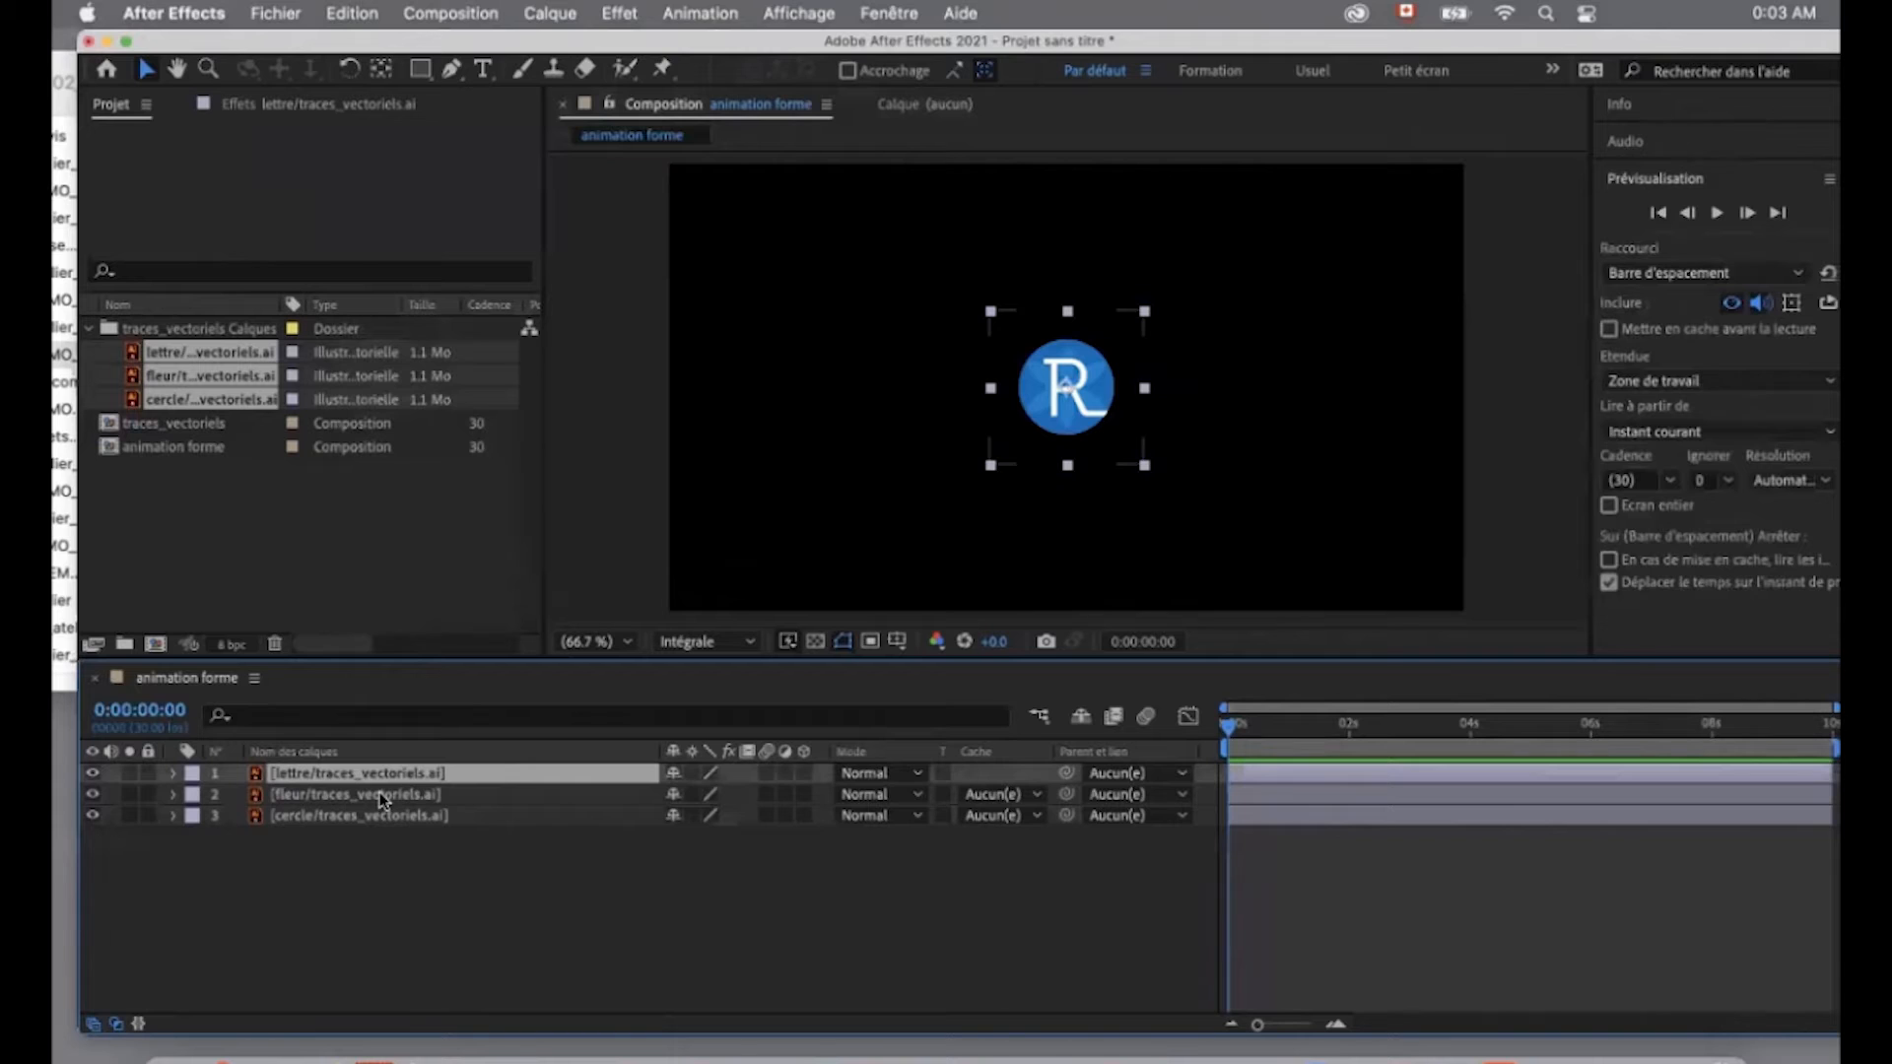
{"action": "left_click", "coordinate": [385, 815], "text": "shift"}
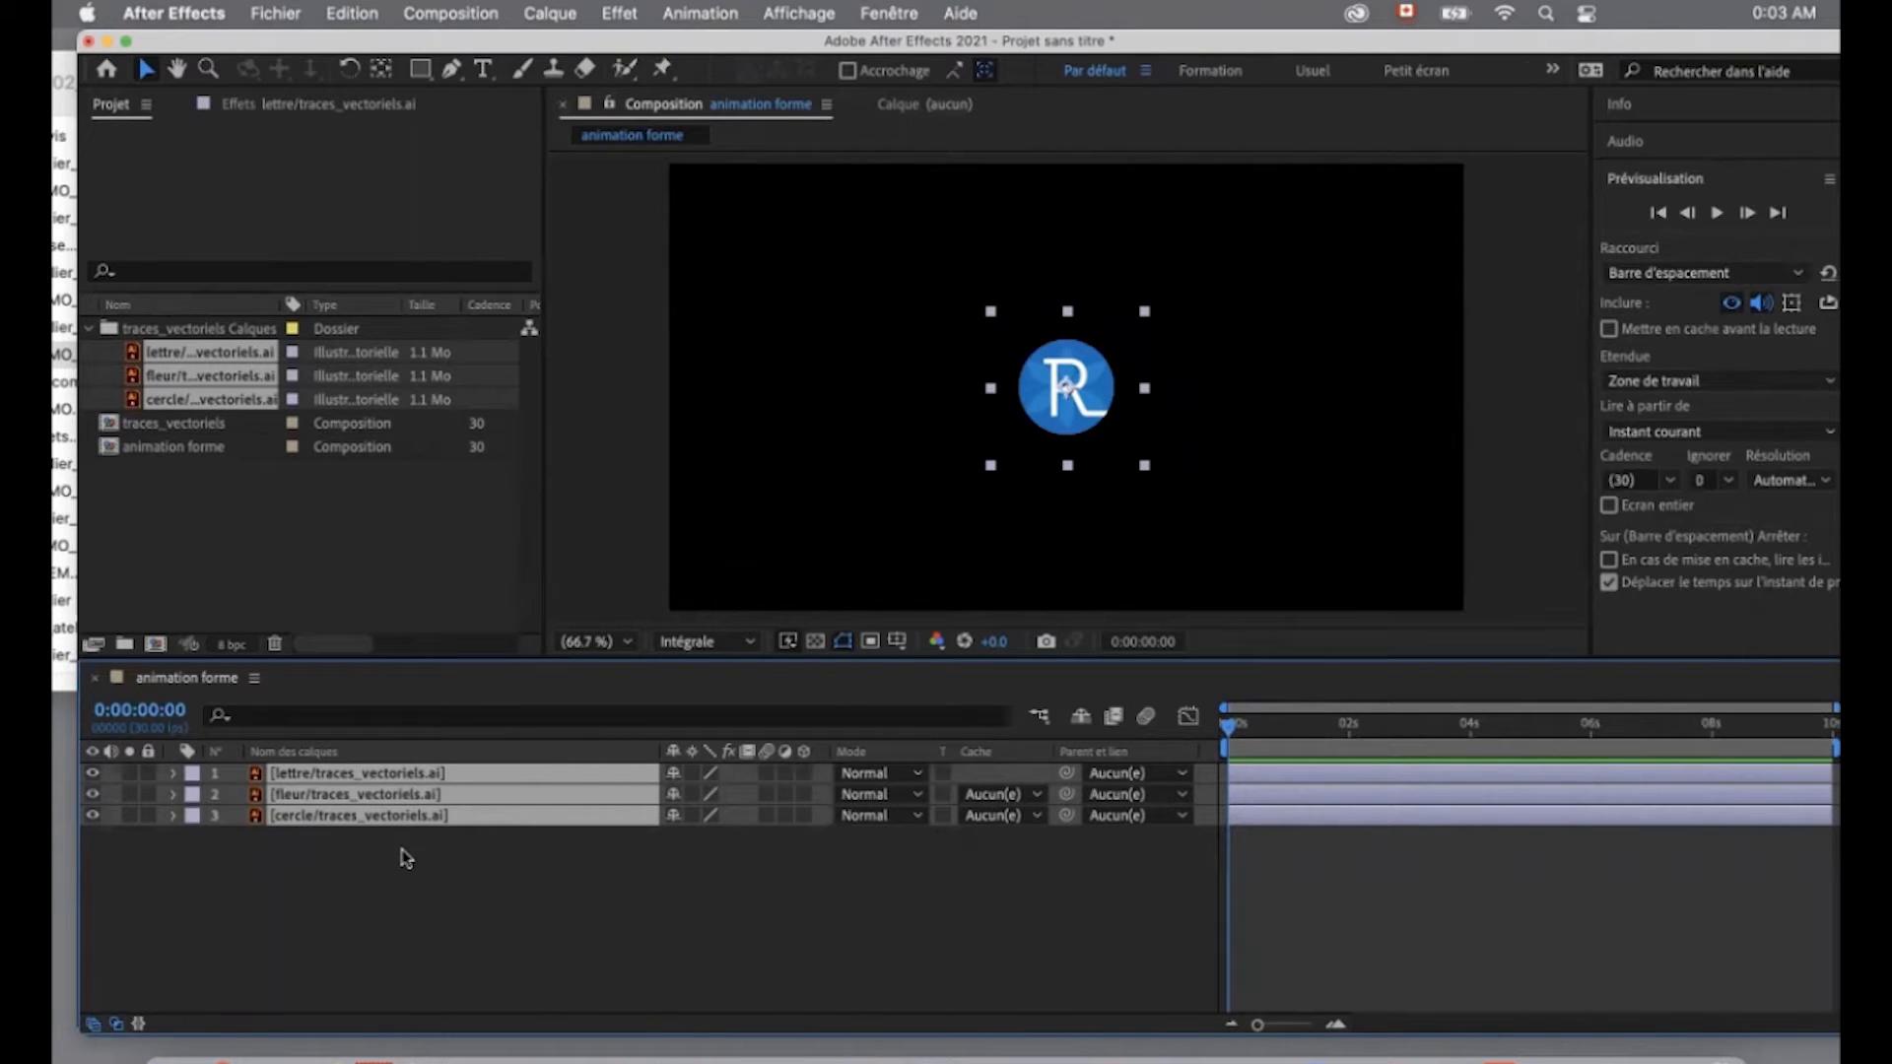
{"action": "key", "text": "s"}
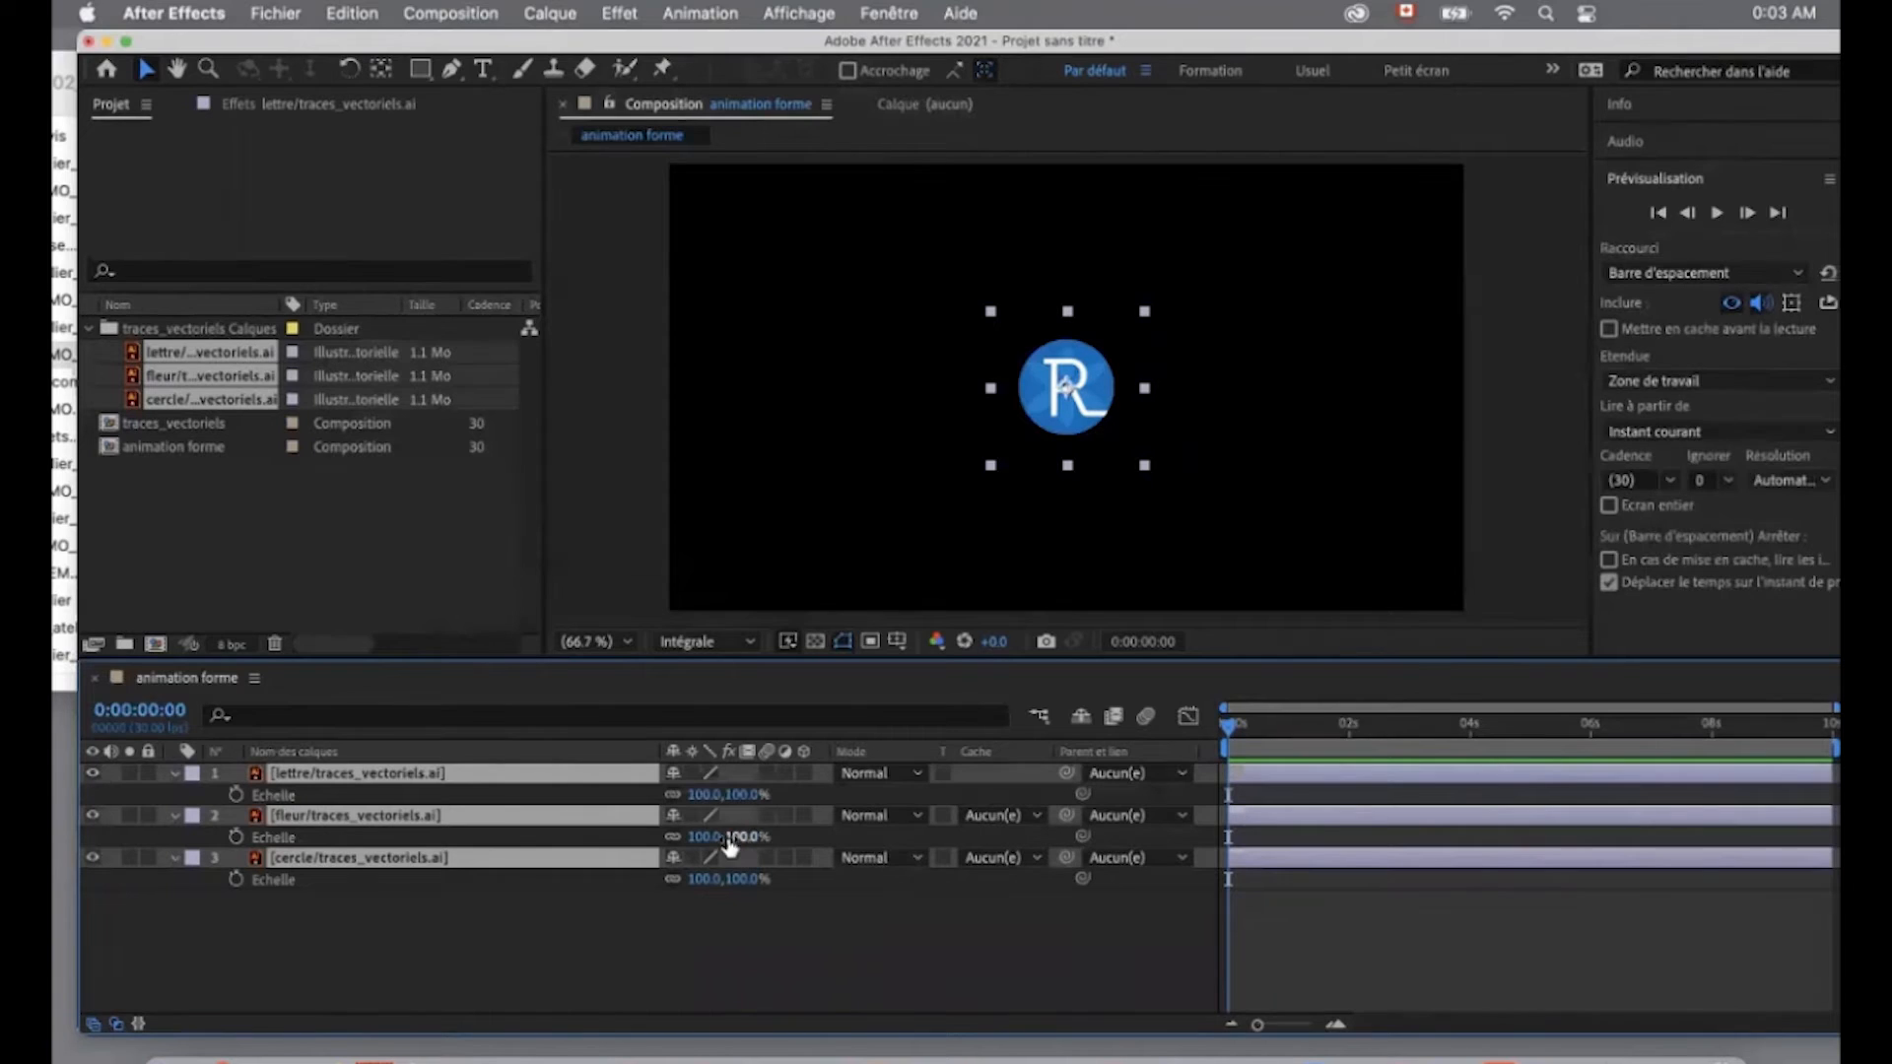
{"action": "left_click_drag", "start_coordinate": [702, 800], "coordinate": [897, 805]}
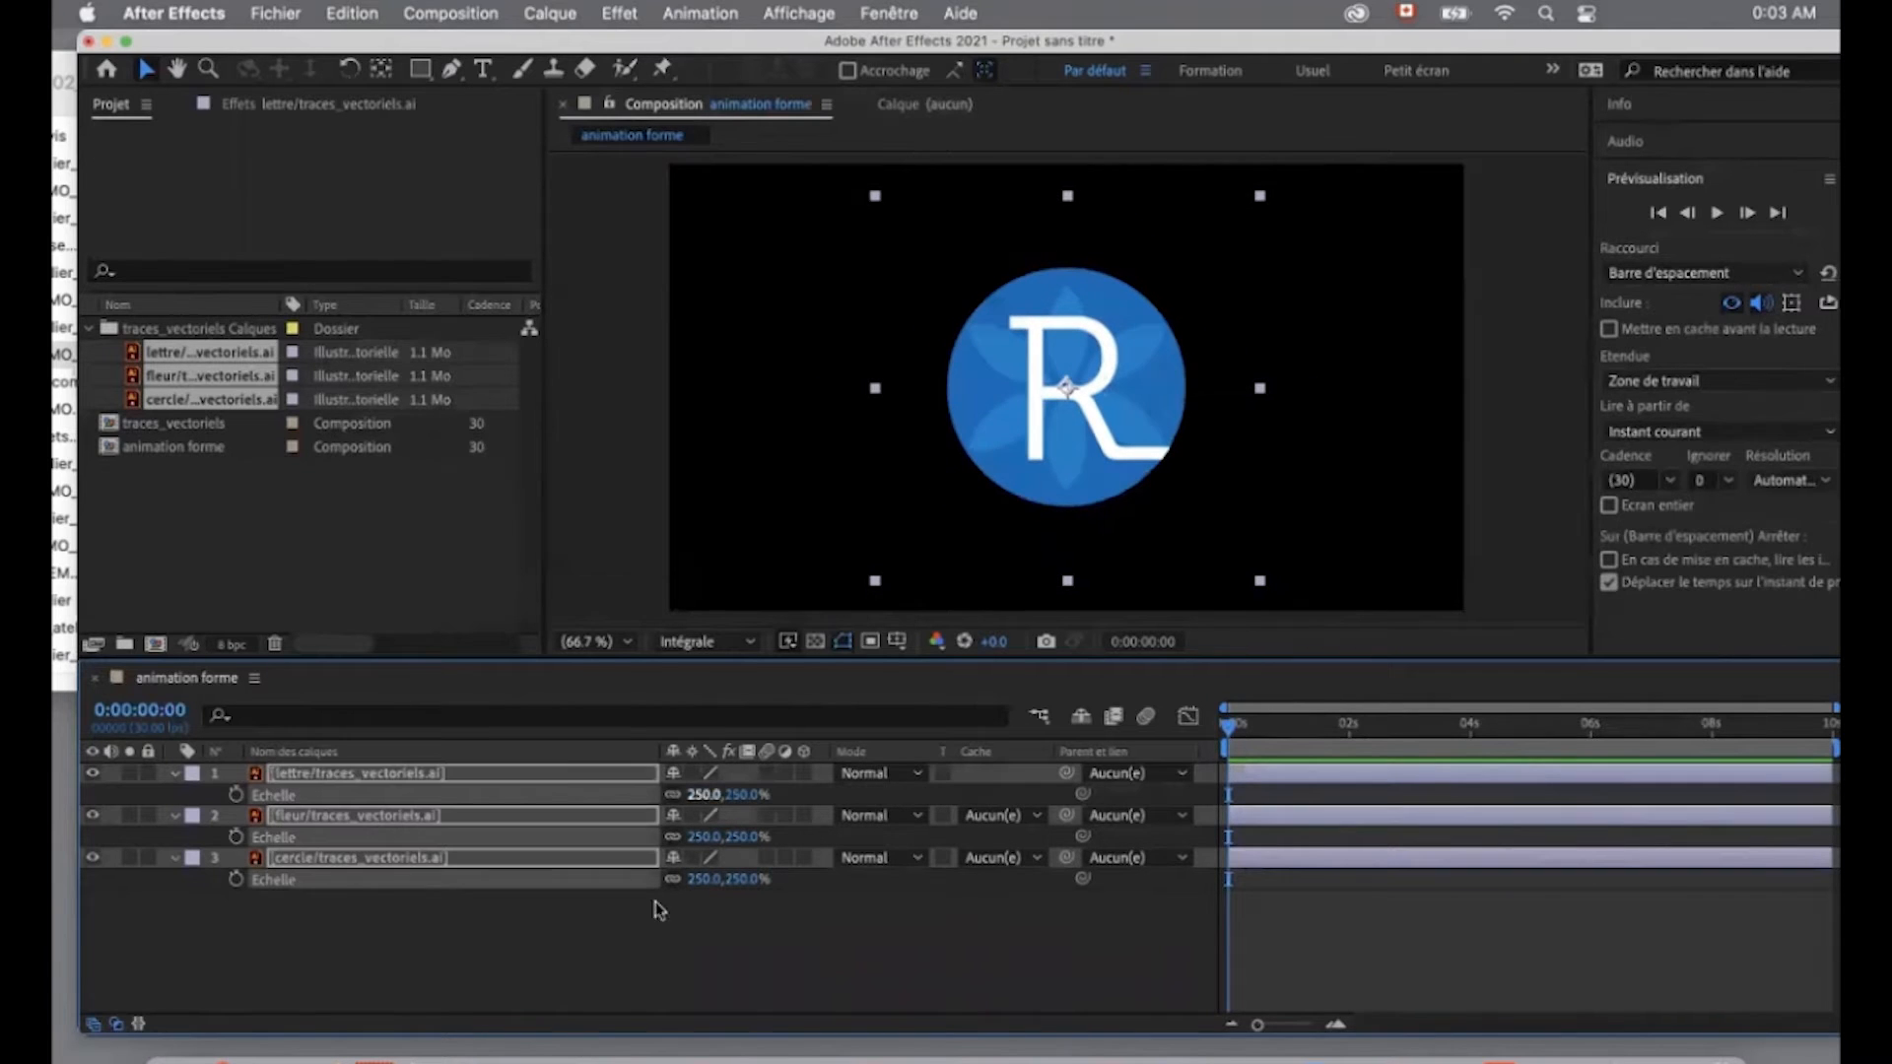
{"action": "left_click", "coordinate": [663, 956]}
- Turn on continuous rasterization for the lettre, fleur and cercle layers
{"action": "left_click", "coordinate": [208, 68]}
{"action": "left_click", "coordinate": [985, 411]}
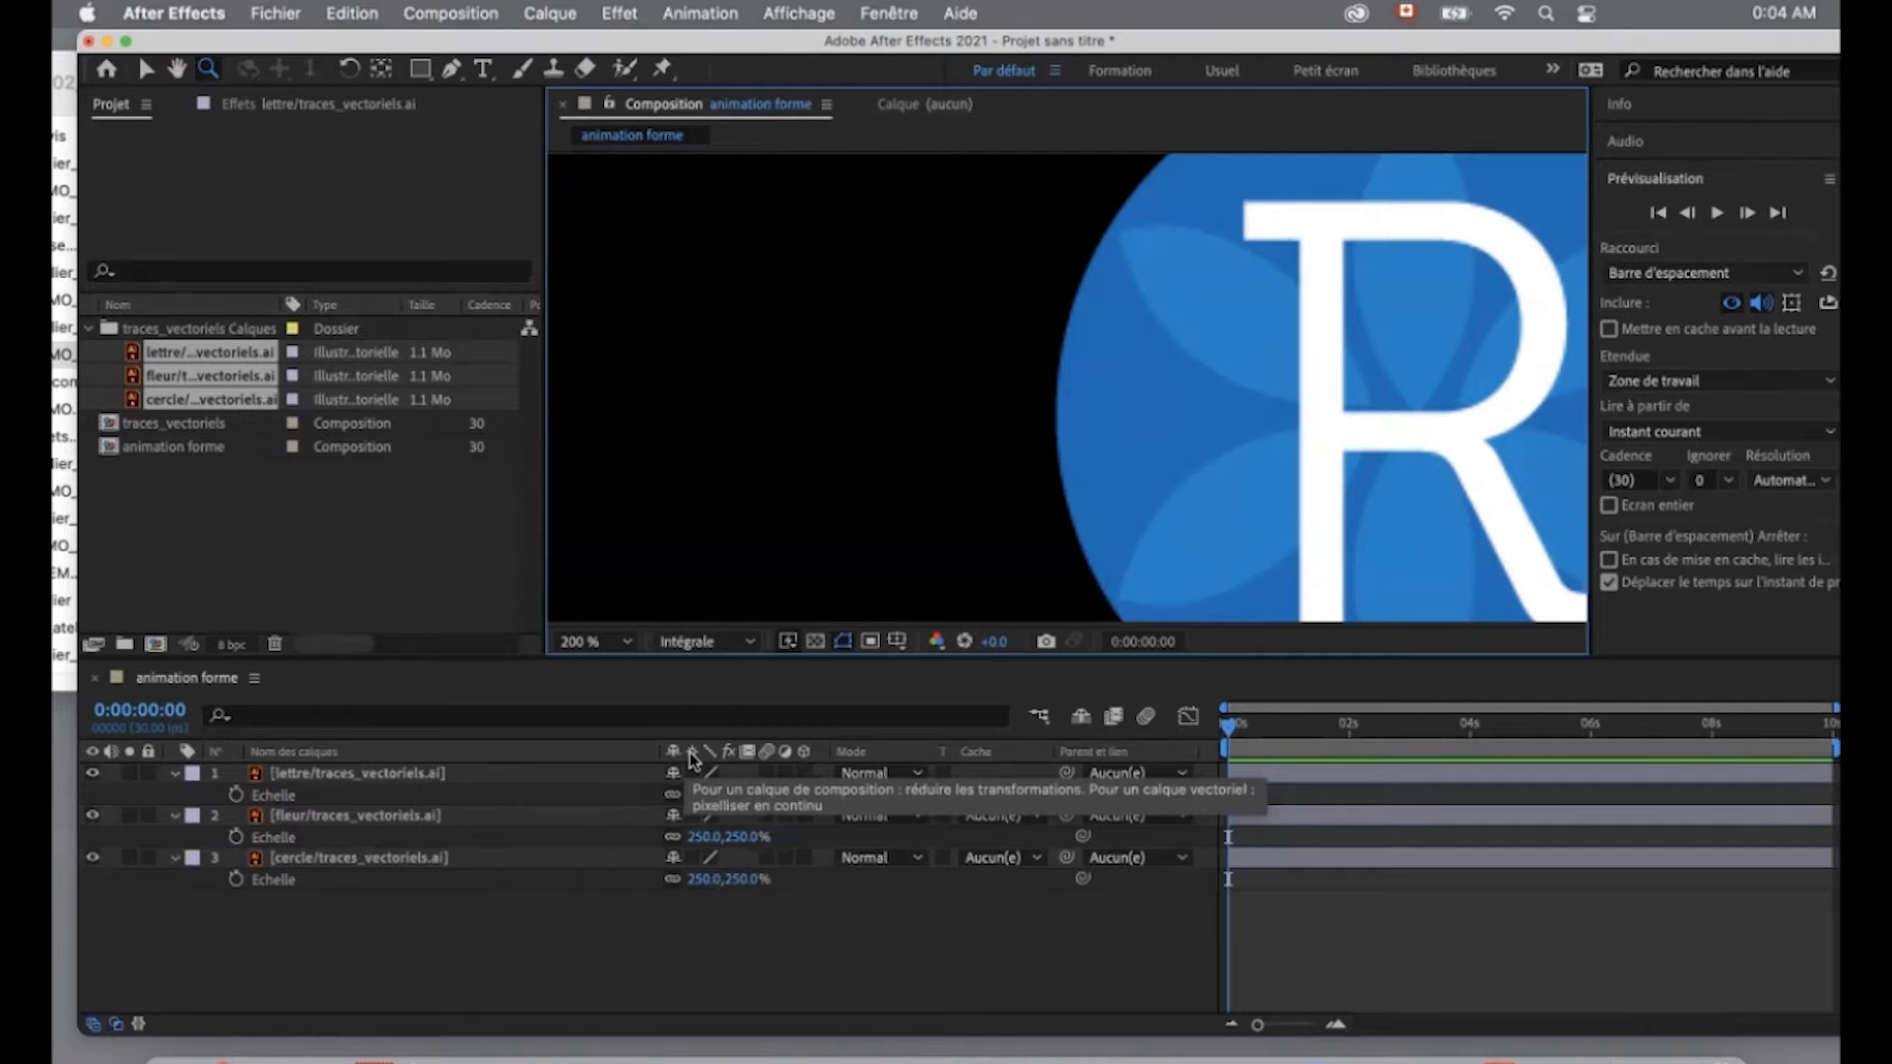
{"action": "left_click", "coordinate": [504, 774]}
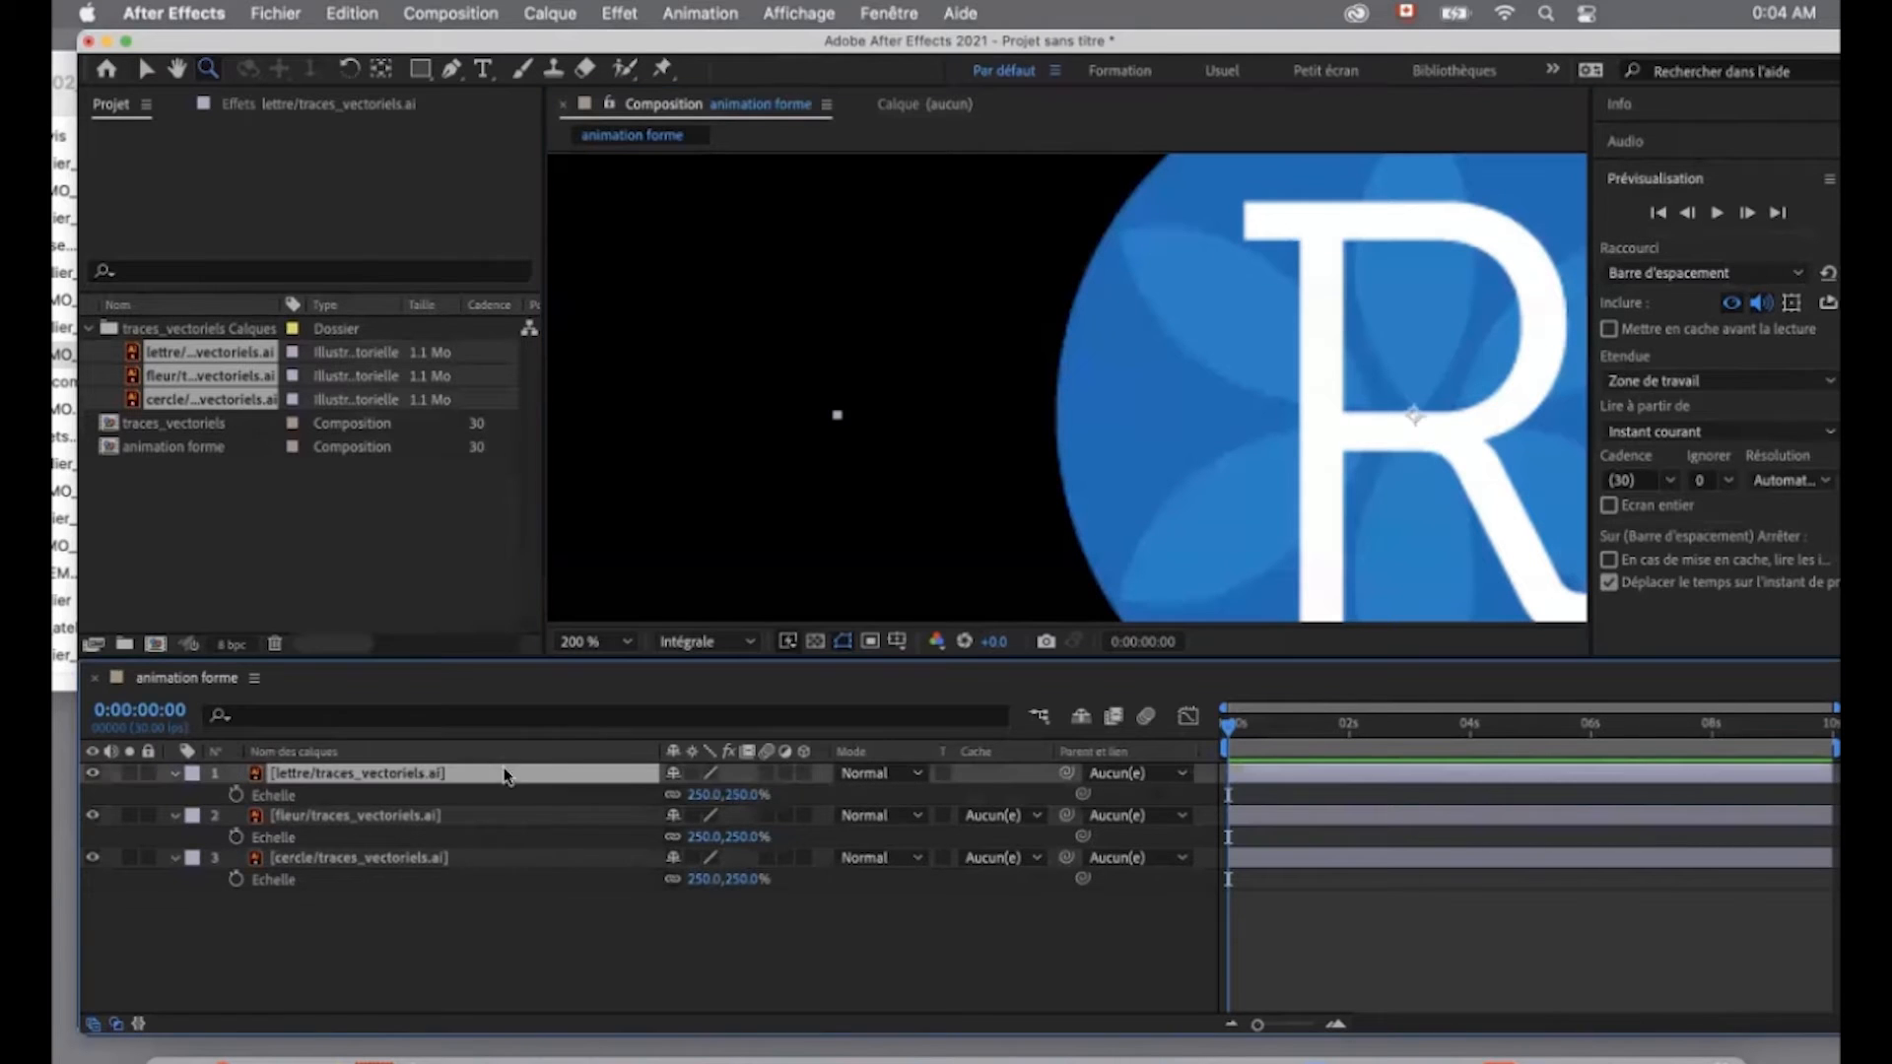
{"action": "left_click", "coordinate": [513, 815], "text": "shift"}
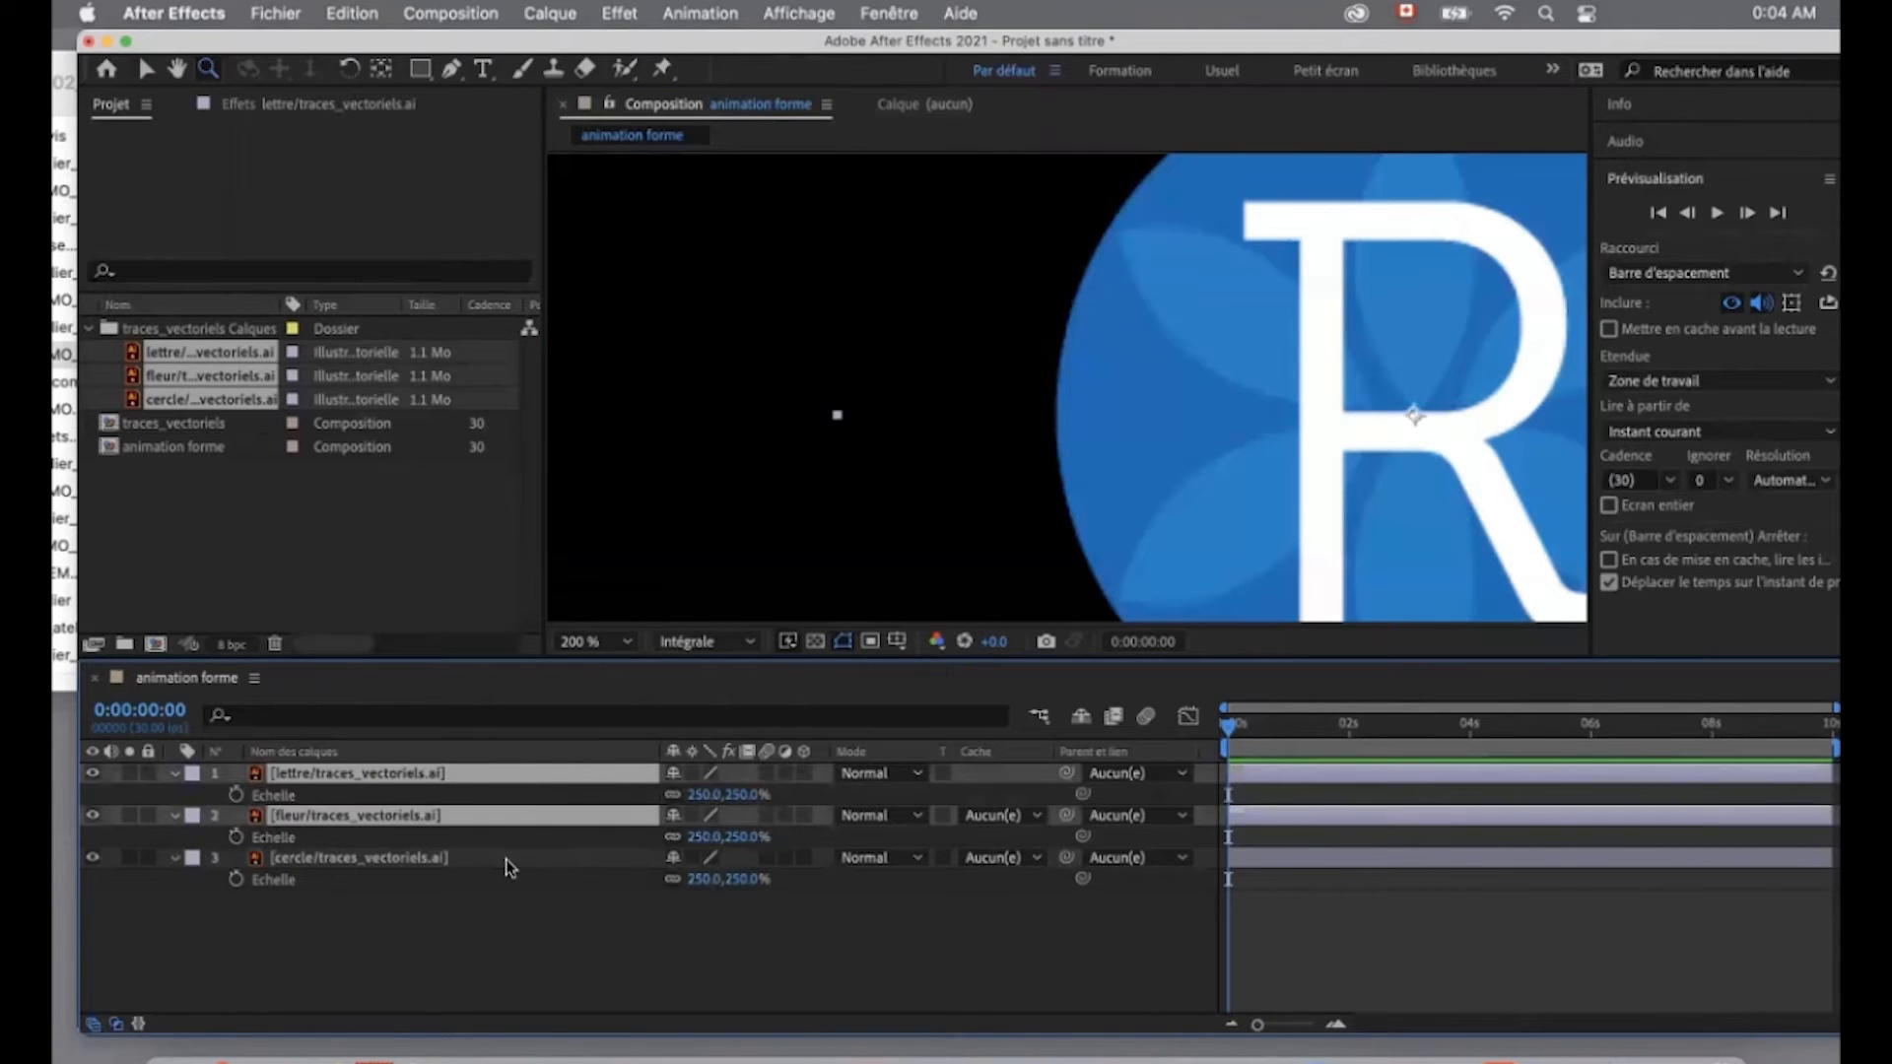
{"action": "left_click", "coordinate": [510, 859], "text": "shift"}
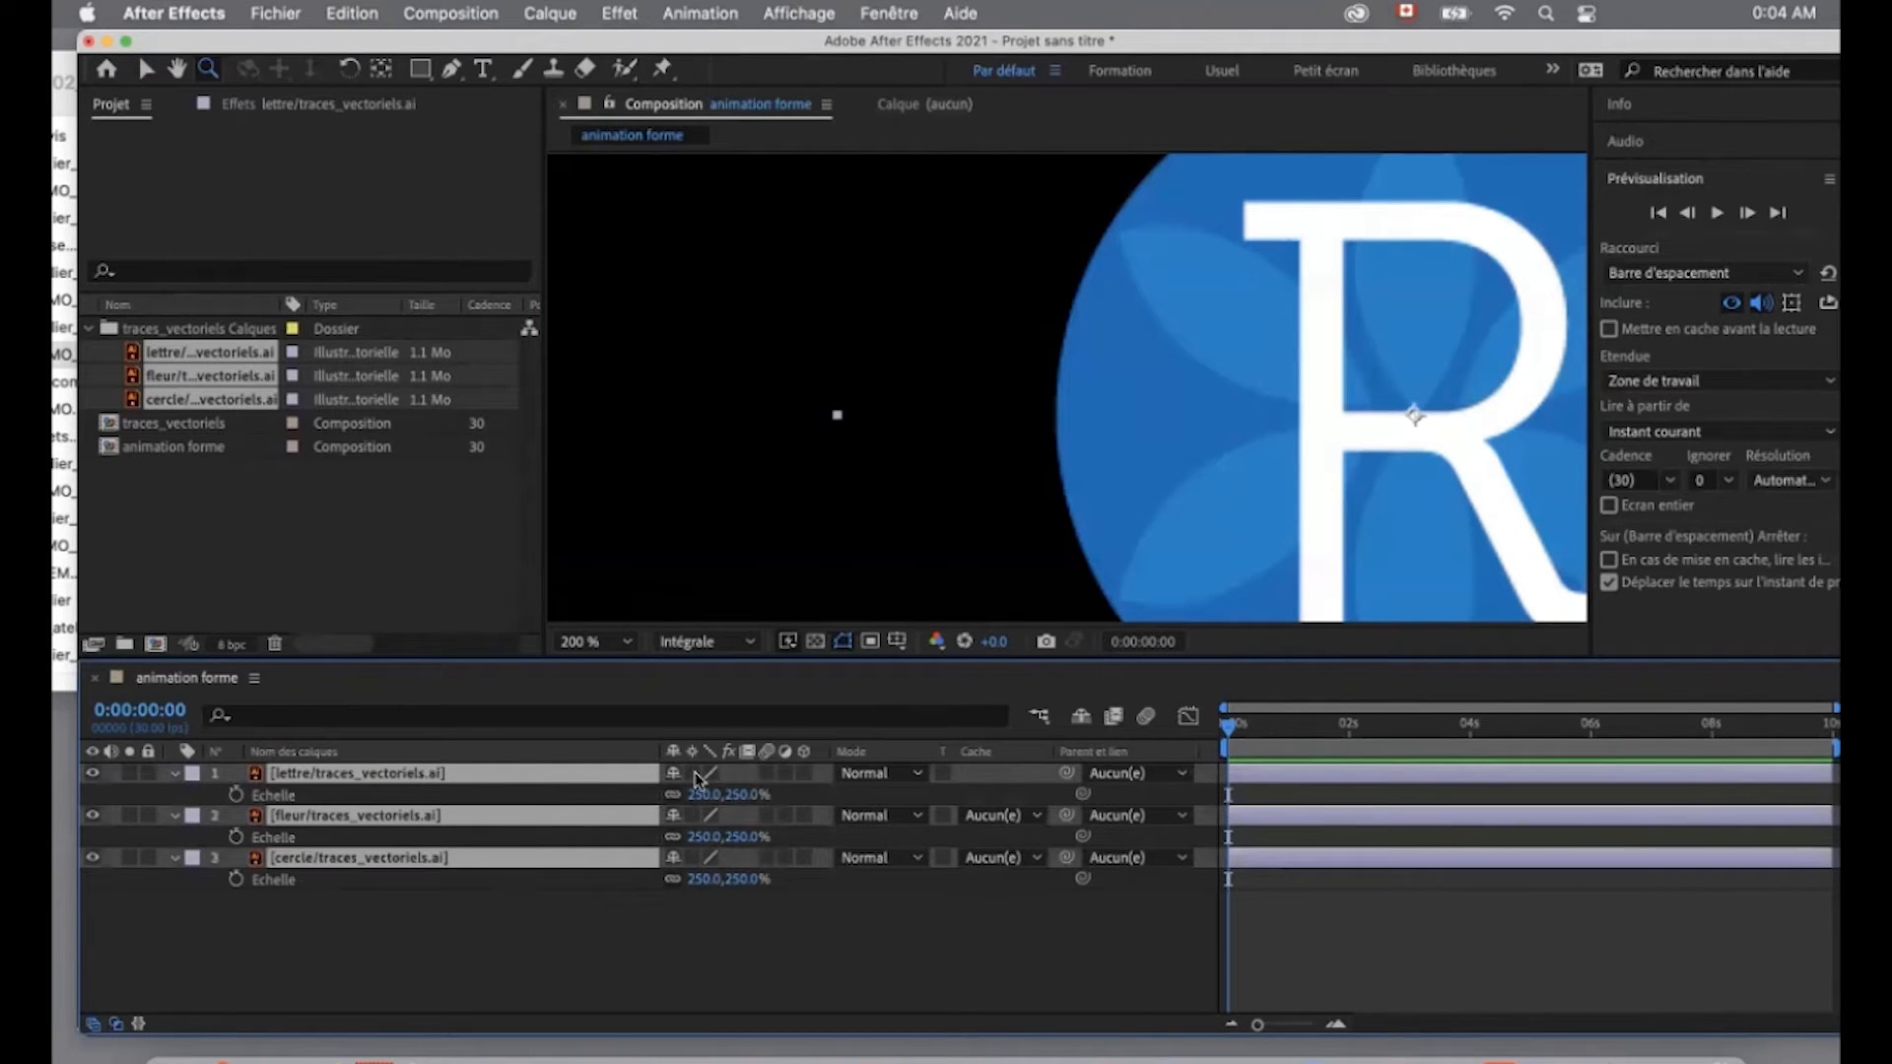
{"action": "left_click", "coordinate": [693, 775]}
{"action": "left_click", "coordinate": [694, 774]}
{"action": "left_click", "coordinate": [696, 776]}
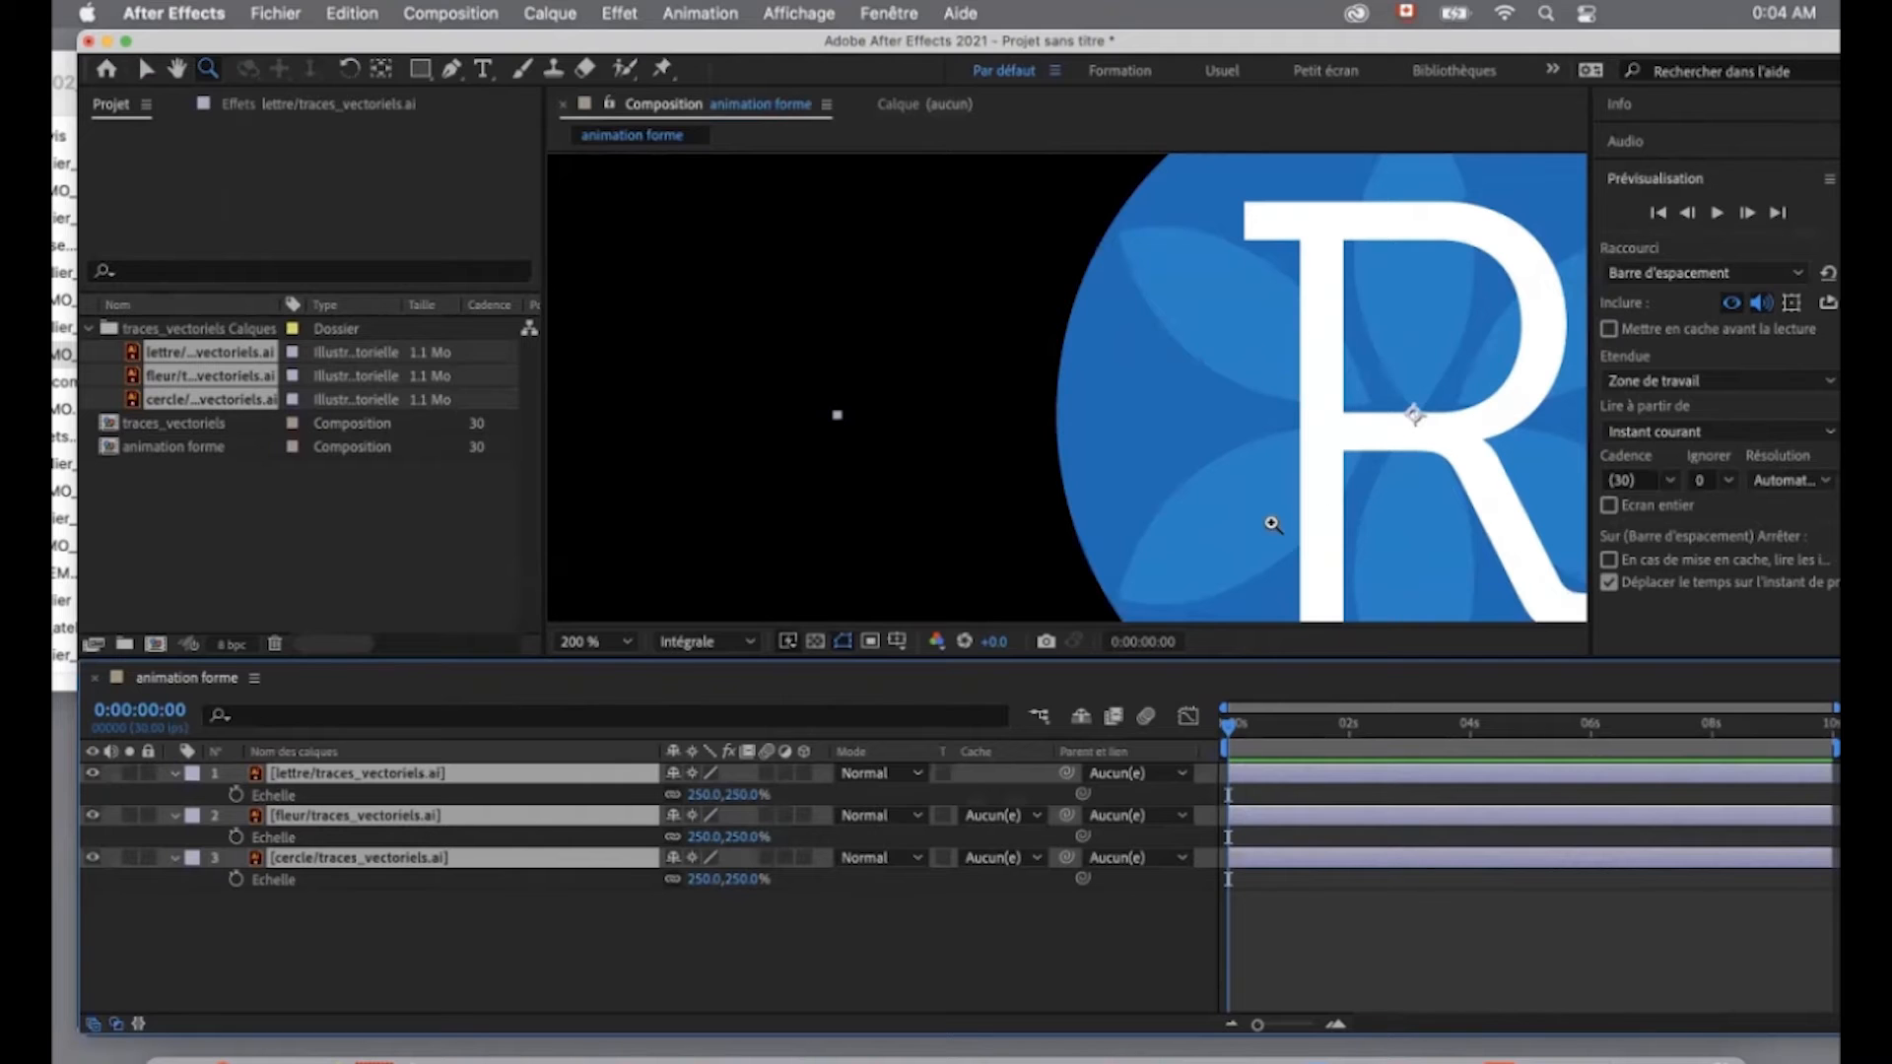
- Hide the scale properties of the three layers and fit the whole composition in the viewer
{"action": "key", "text": "s"}
{"action": "left_click", "coordinate": [461, 937]}
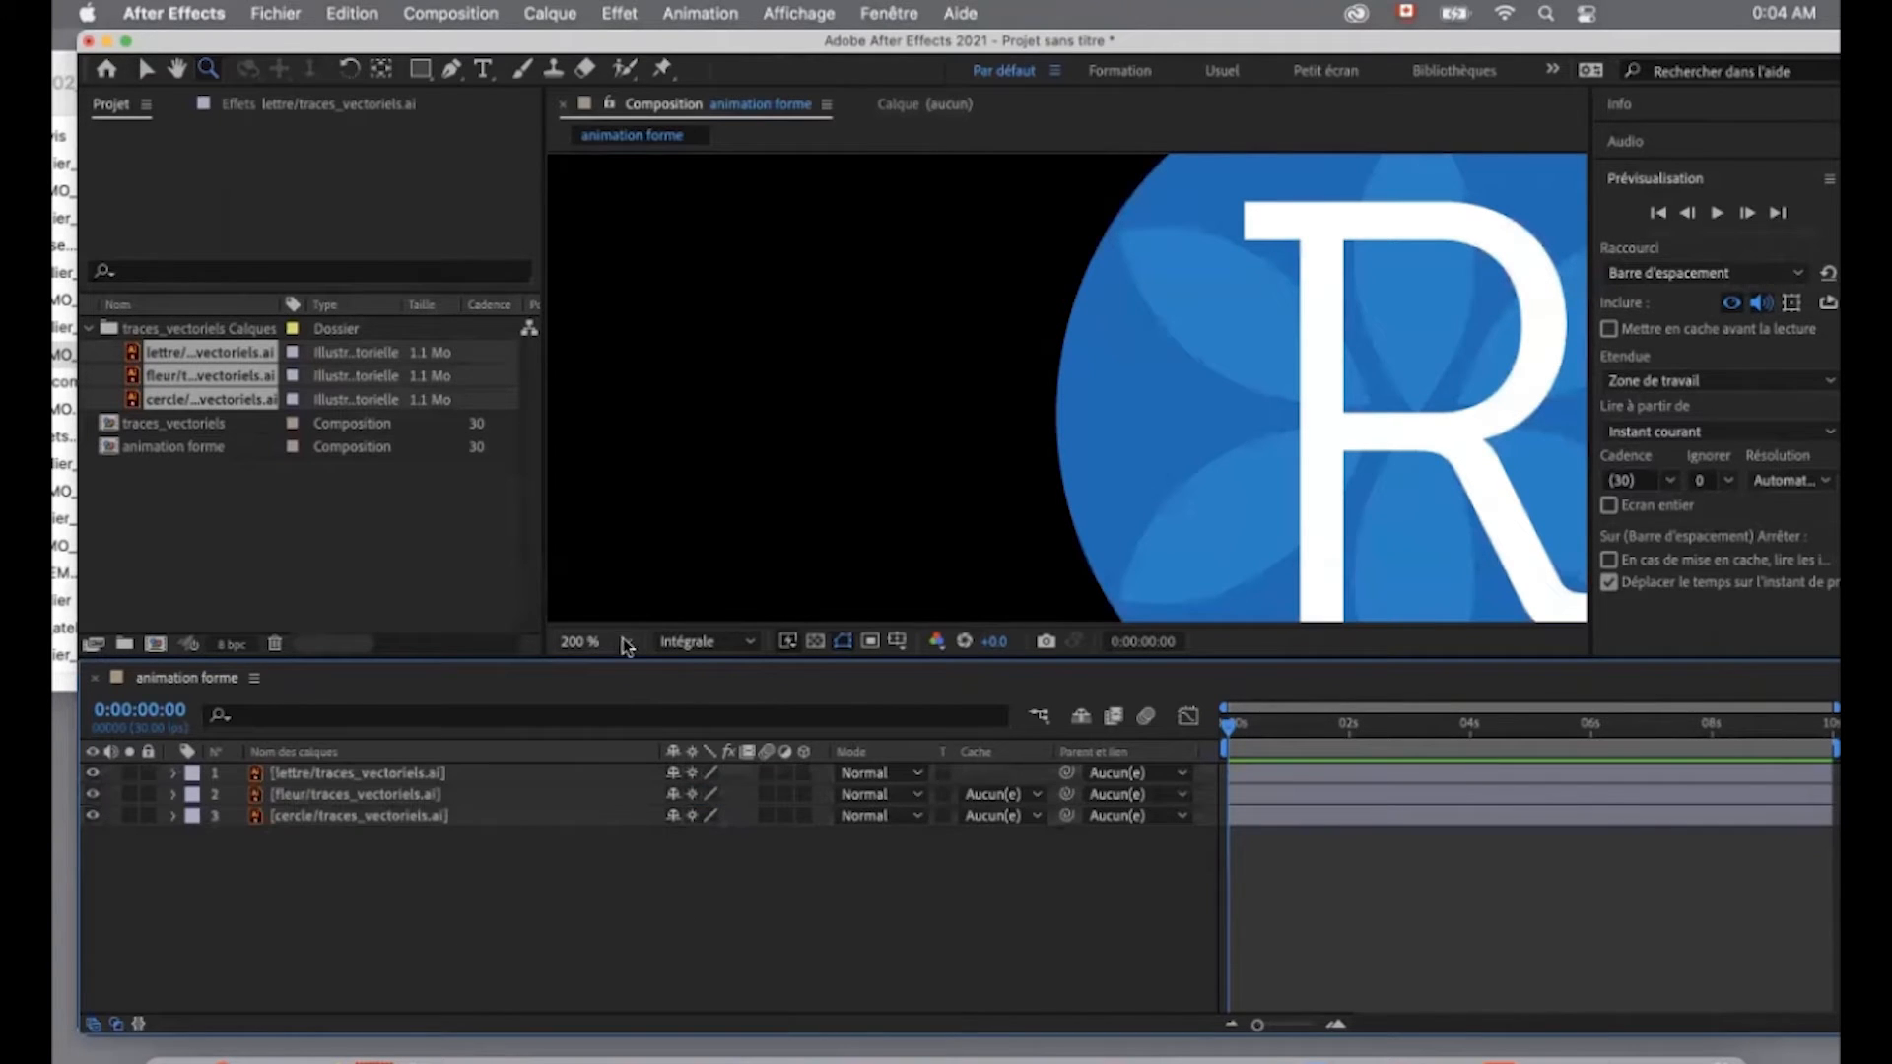
{"action": "left_click", "coordinate": [629, 640]}
{"action": "left_click", "coordinate": [601, 209]}
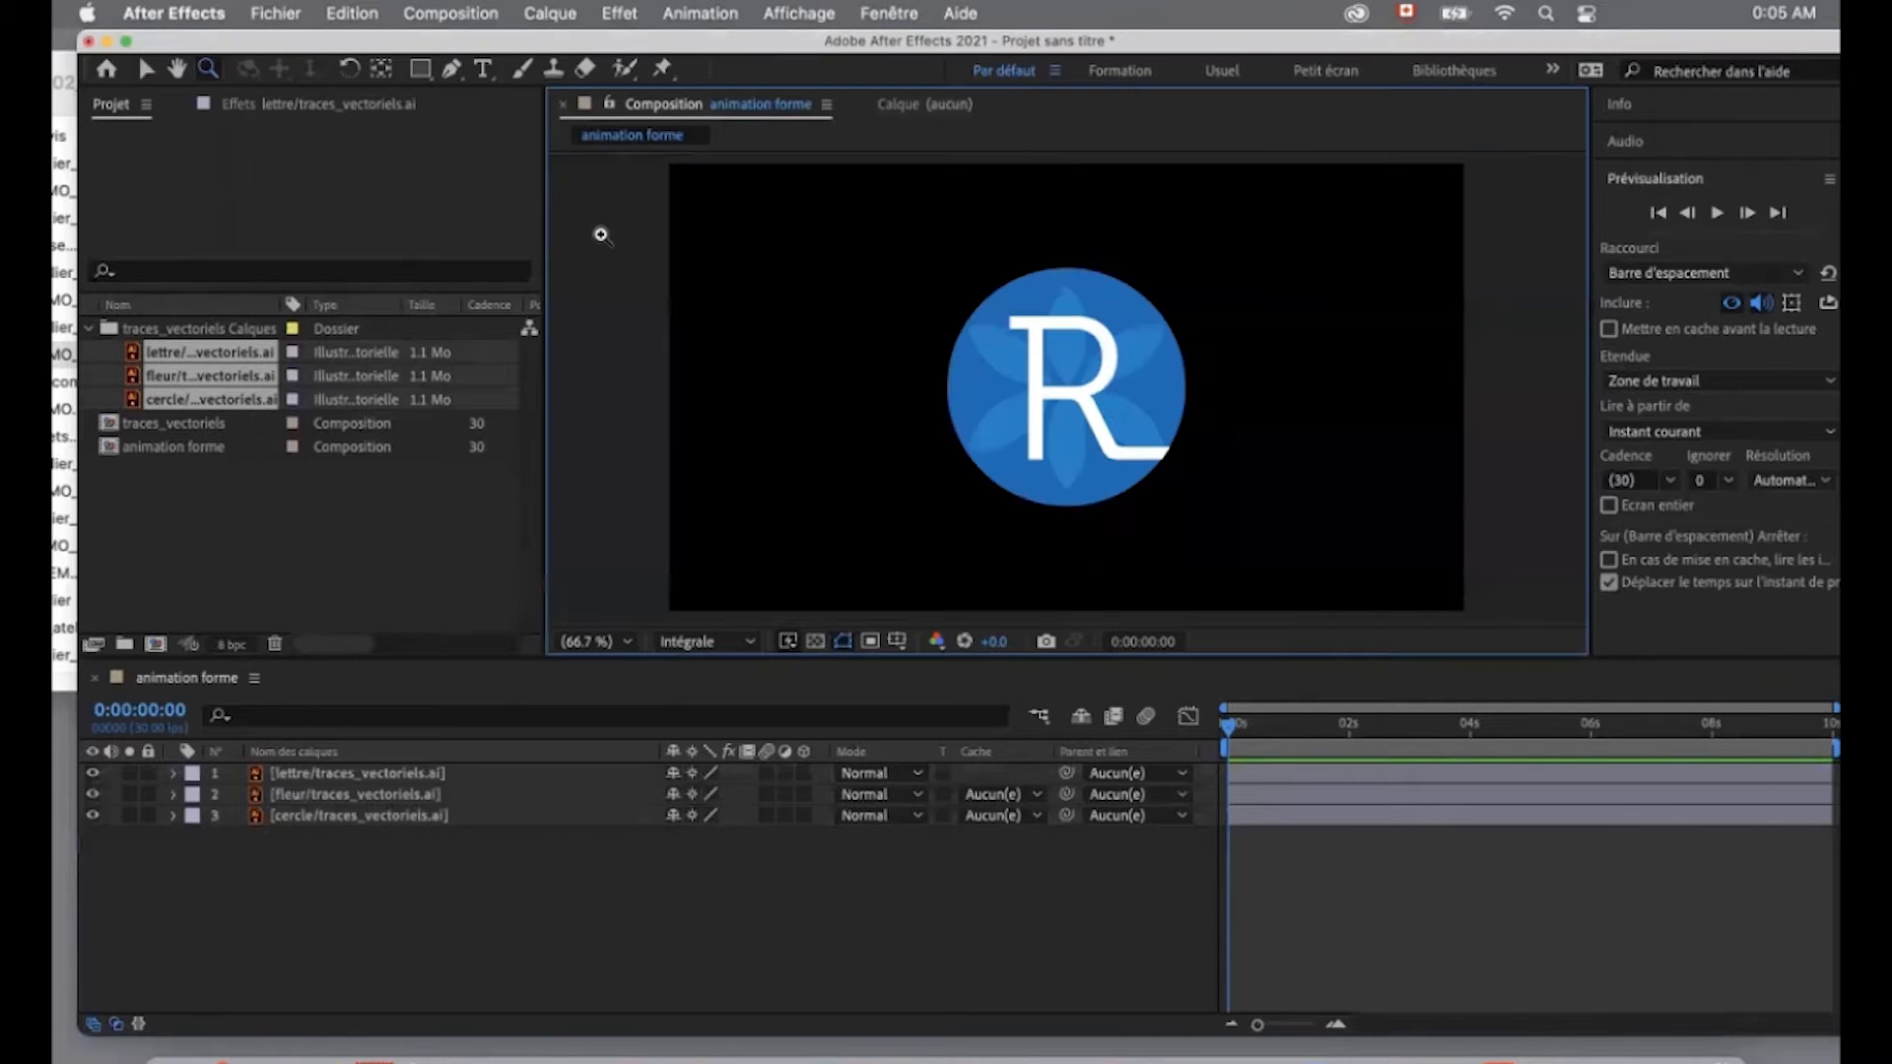
- Review the lettre, fleur and cercle layers in the timeline and inspect the lettre layer's Transform properties
{"action": "left_click", "coordinate": [513, 774]}
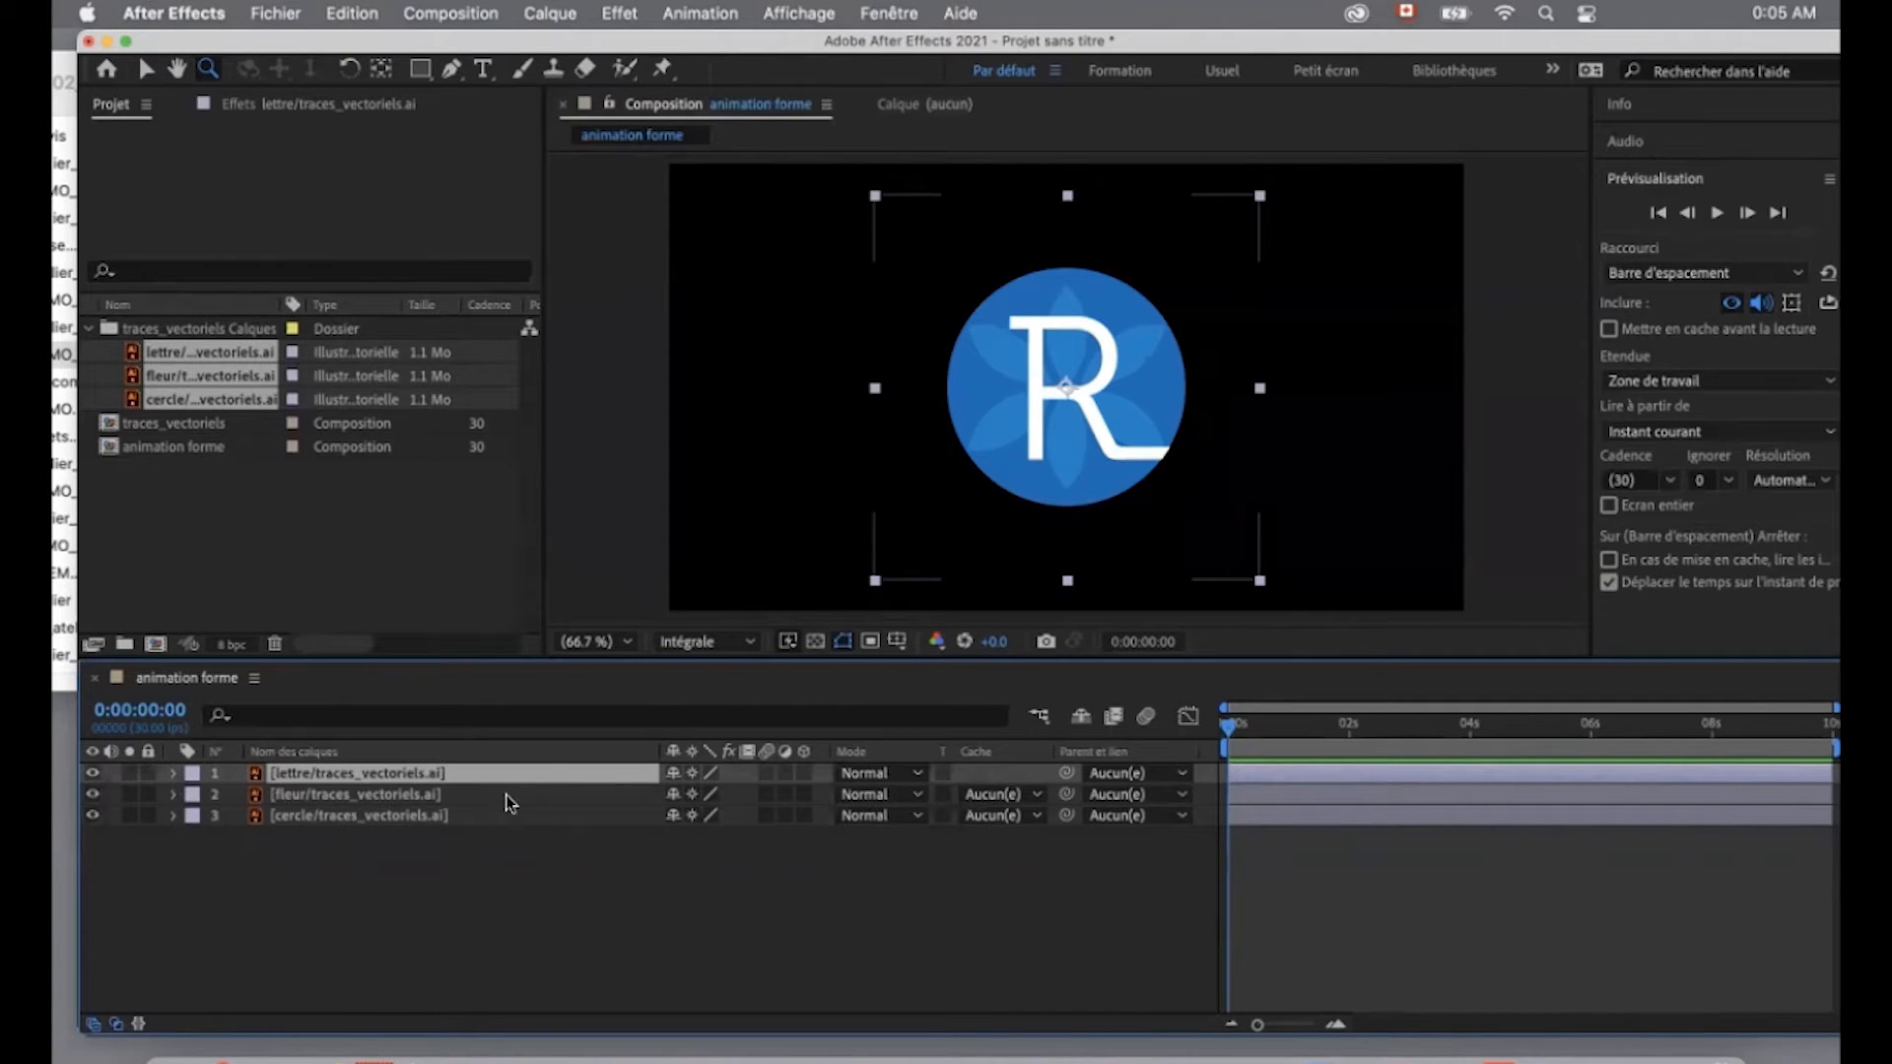
{"action": "left_click", "coordinate": [504, 812]}
{"action": "left_click", "coordinate": [489, 799]}
{"action": "left_click", "coordinate": [488, 775]}
{"action": "left_click", "coordinate": [487, 794]}
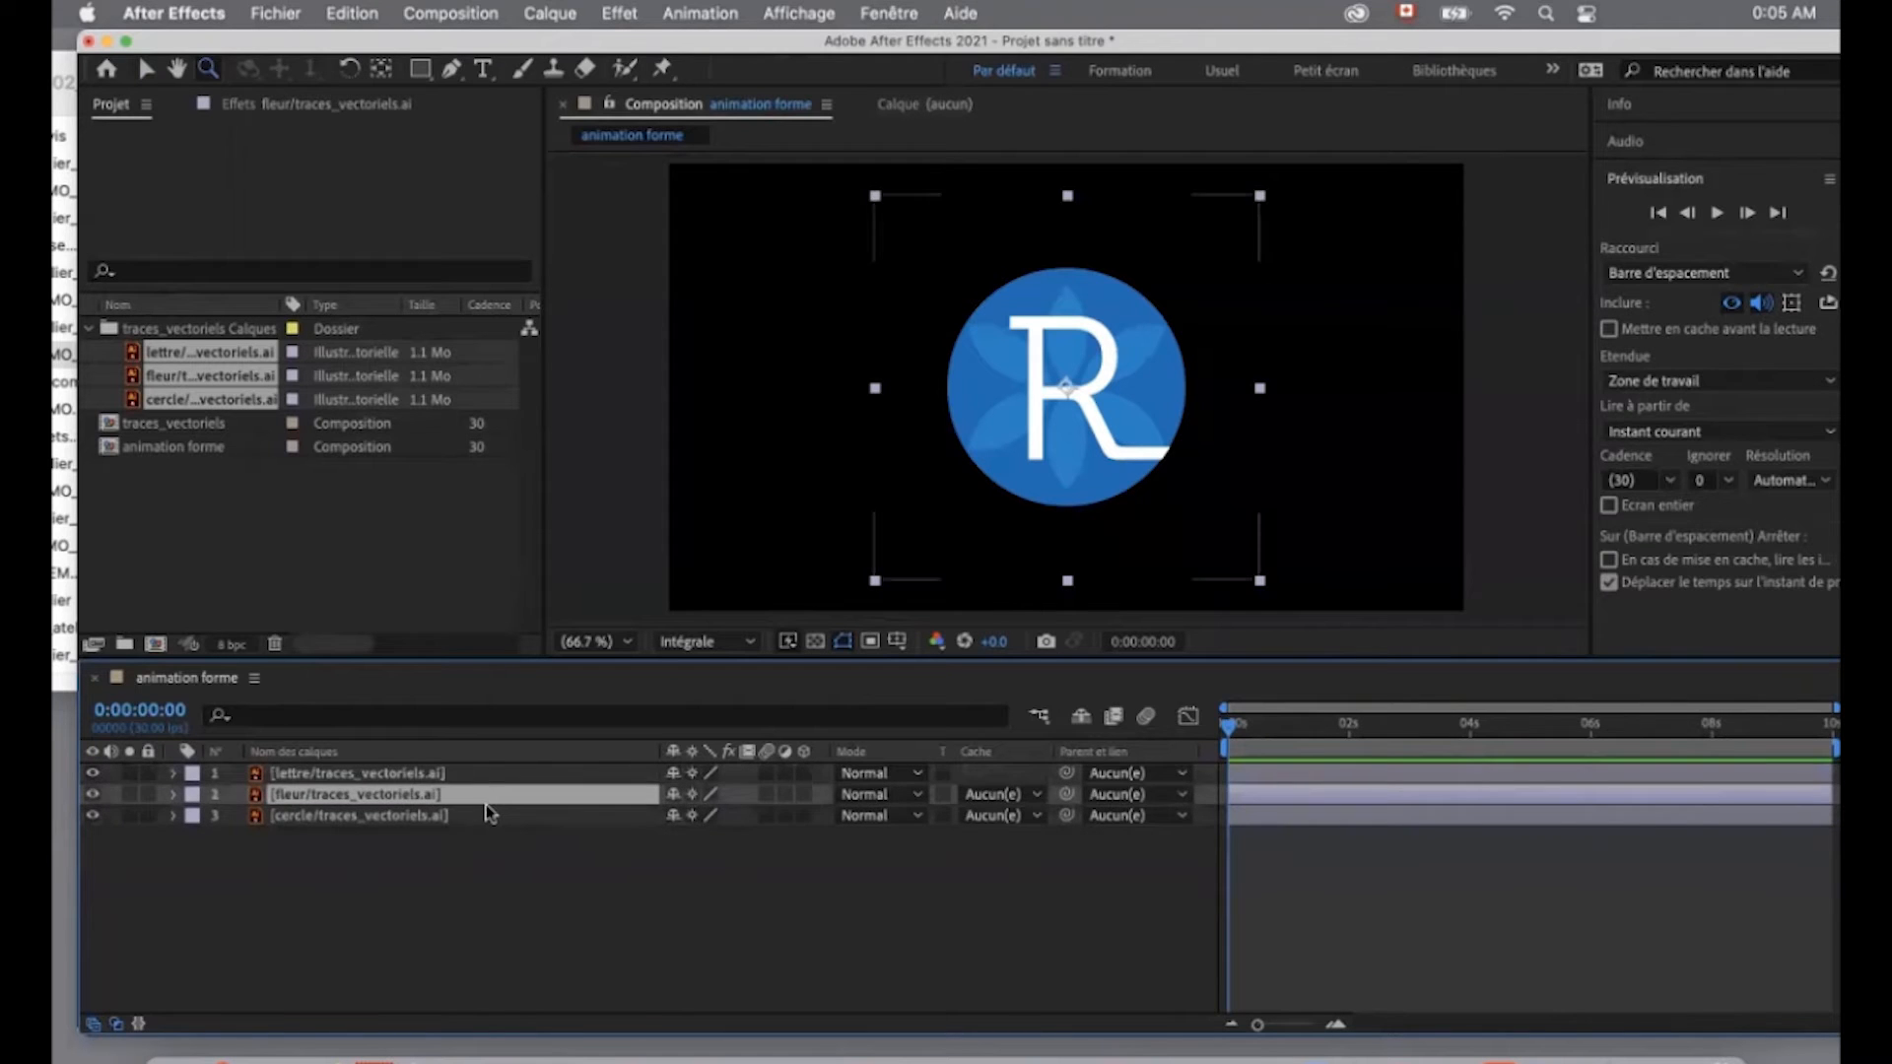
{"action": "left_click", "coordinate": [487, 815]}
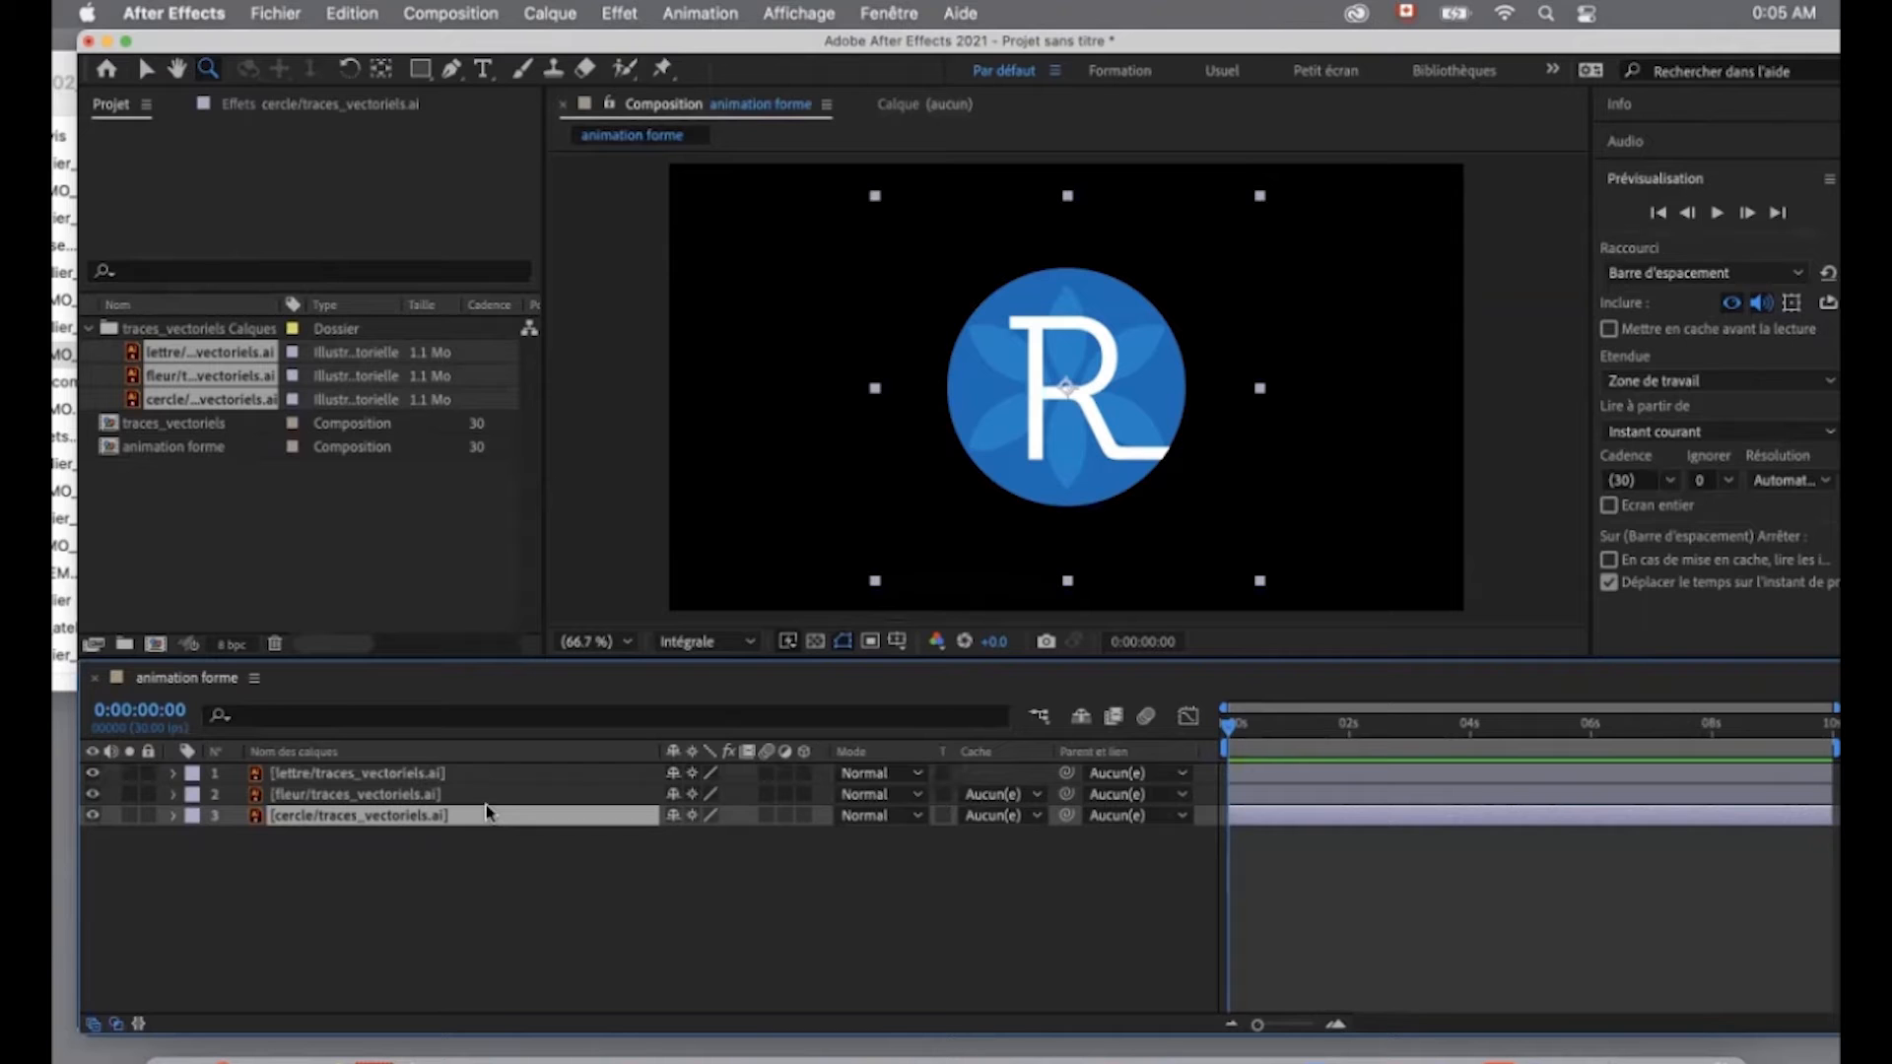
{"action": "left_click", "coordinate": [455, 794]}
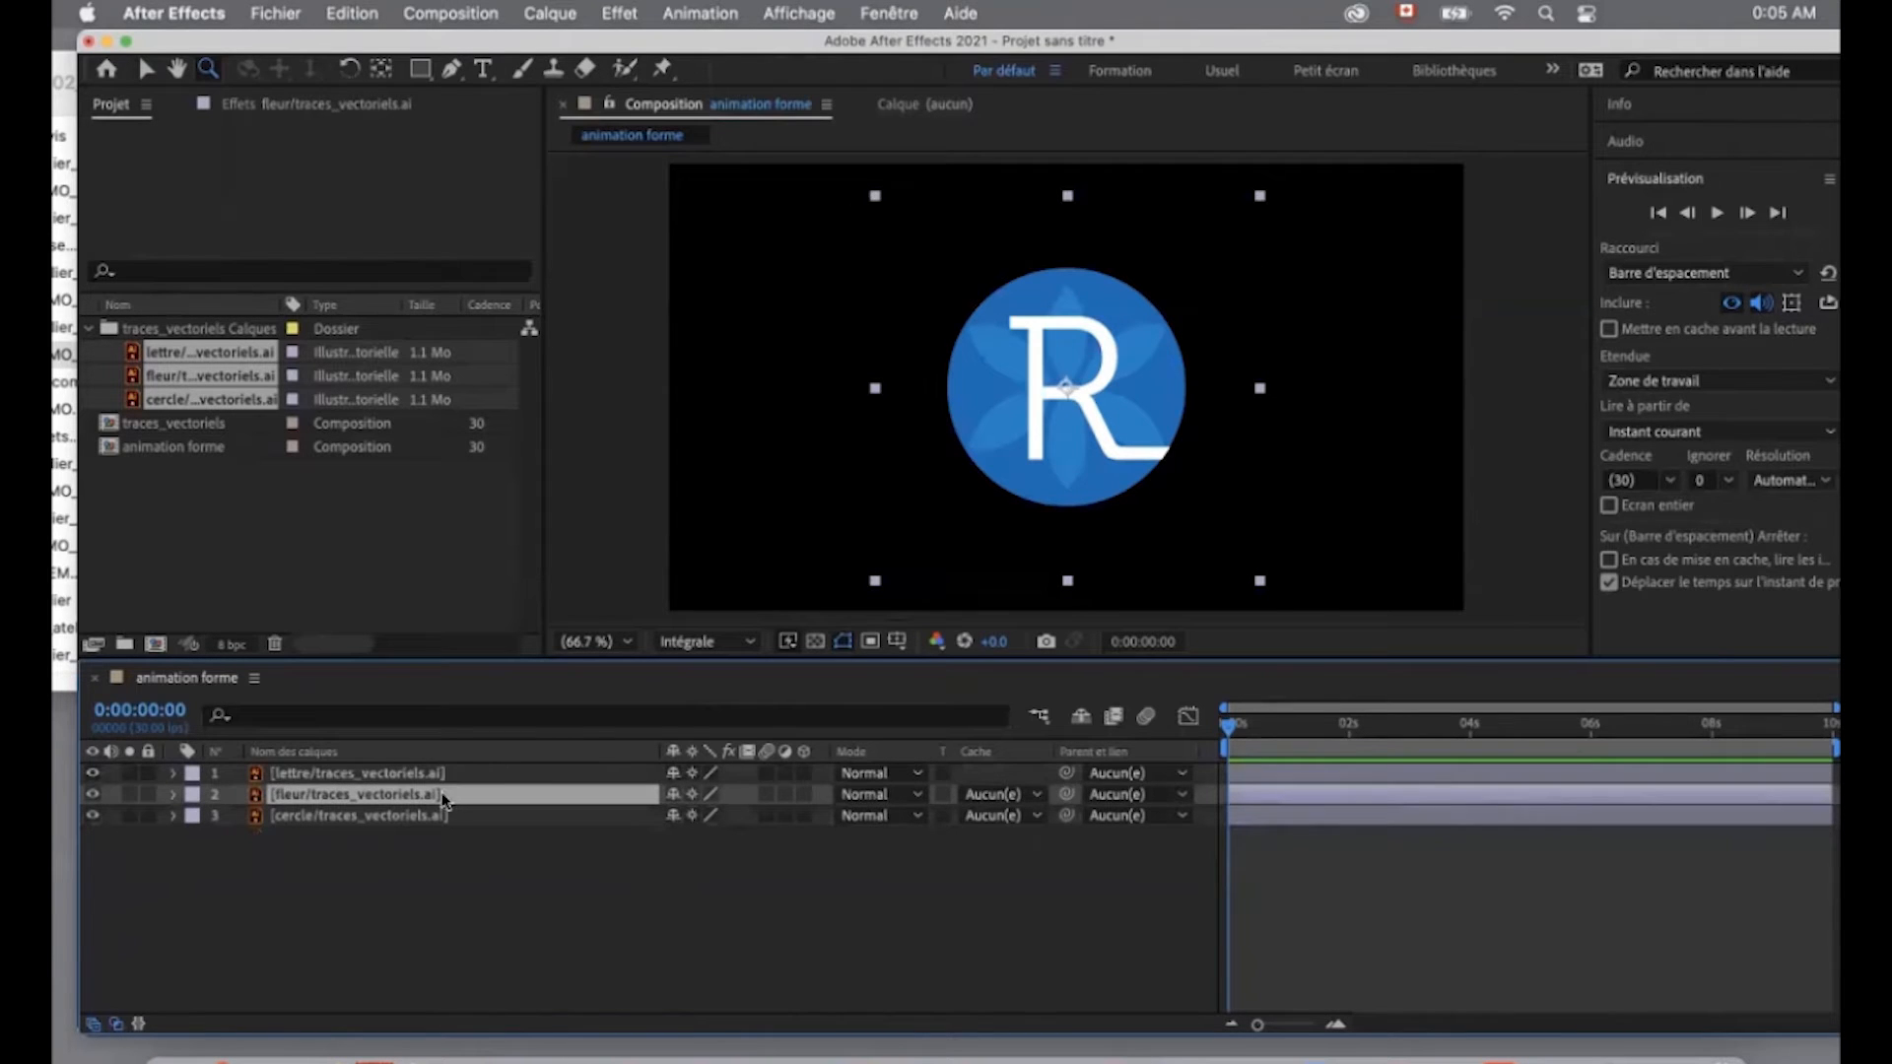
{"action": "left_click", "coordinate": [468, 775]}
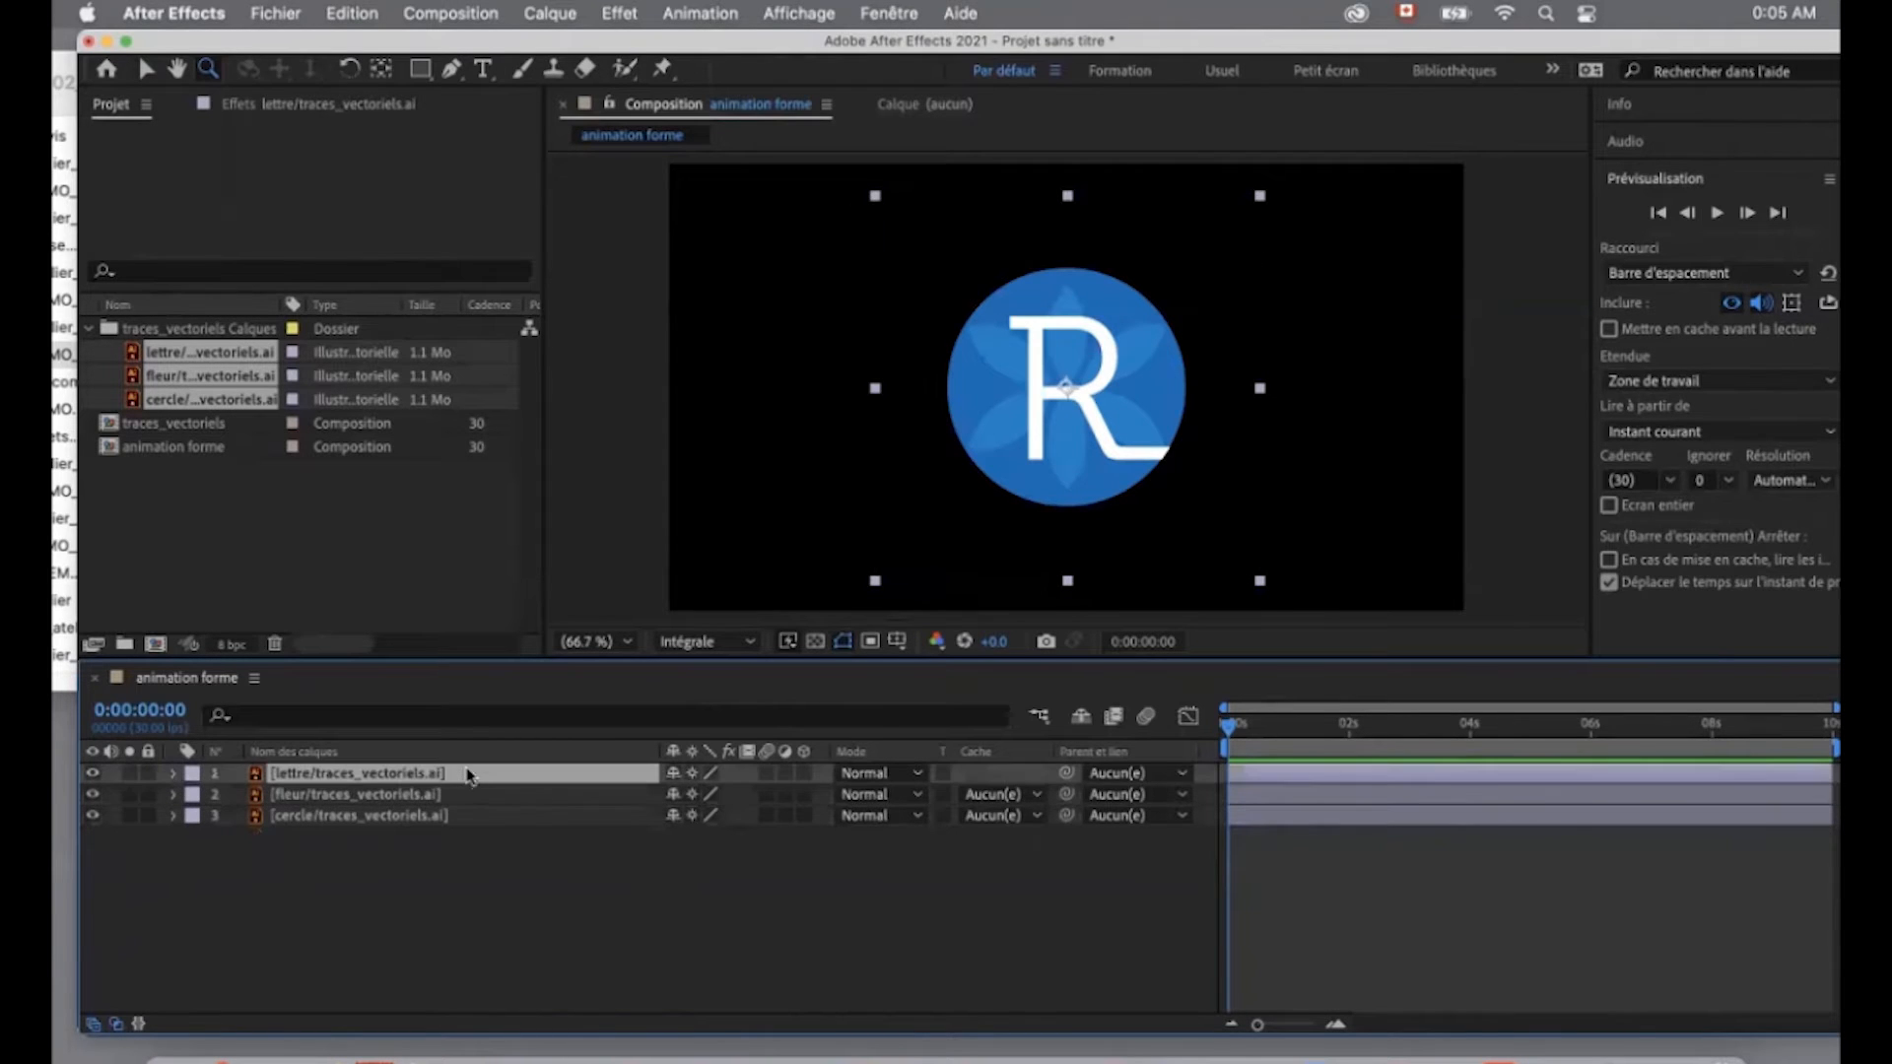
{"action": "left_click", "coordinate": [173, 775]}
{"action": "left_click", "coordinate": [204, 806]}
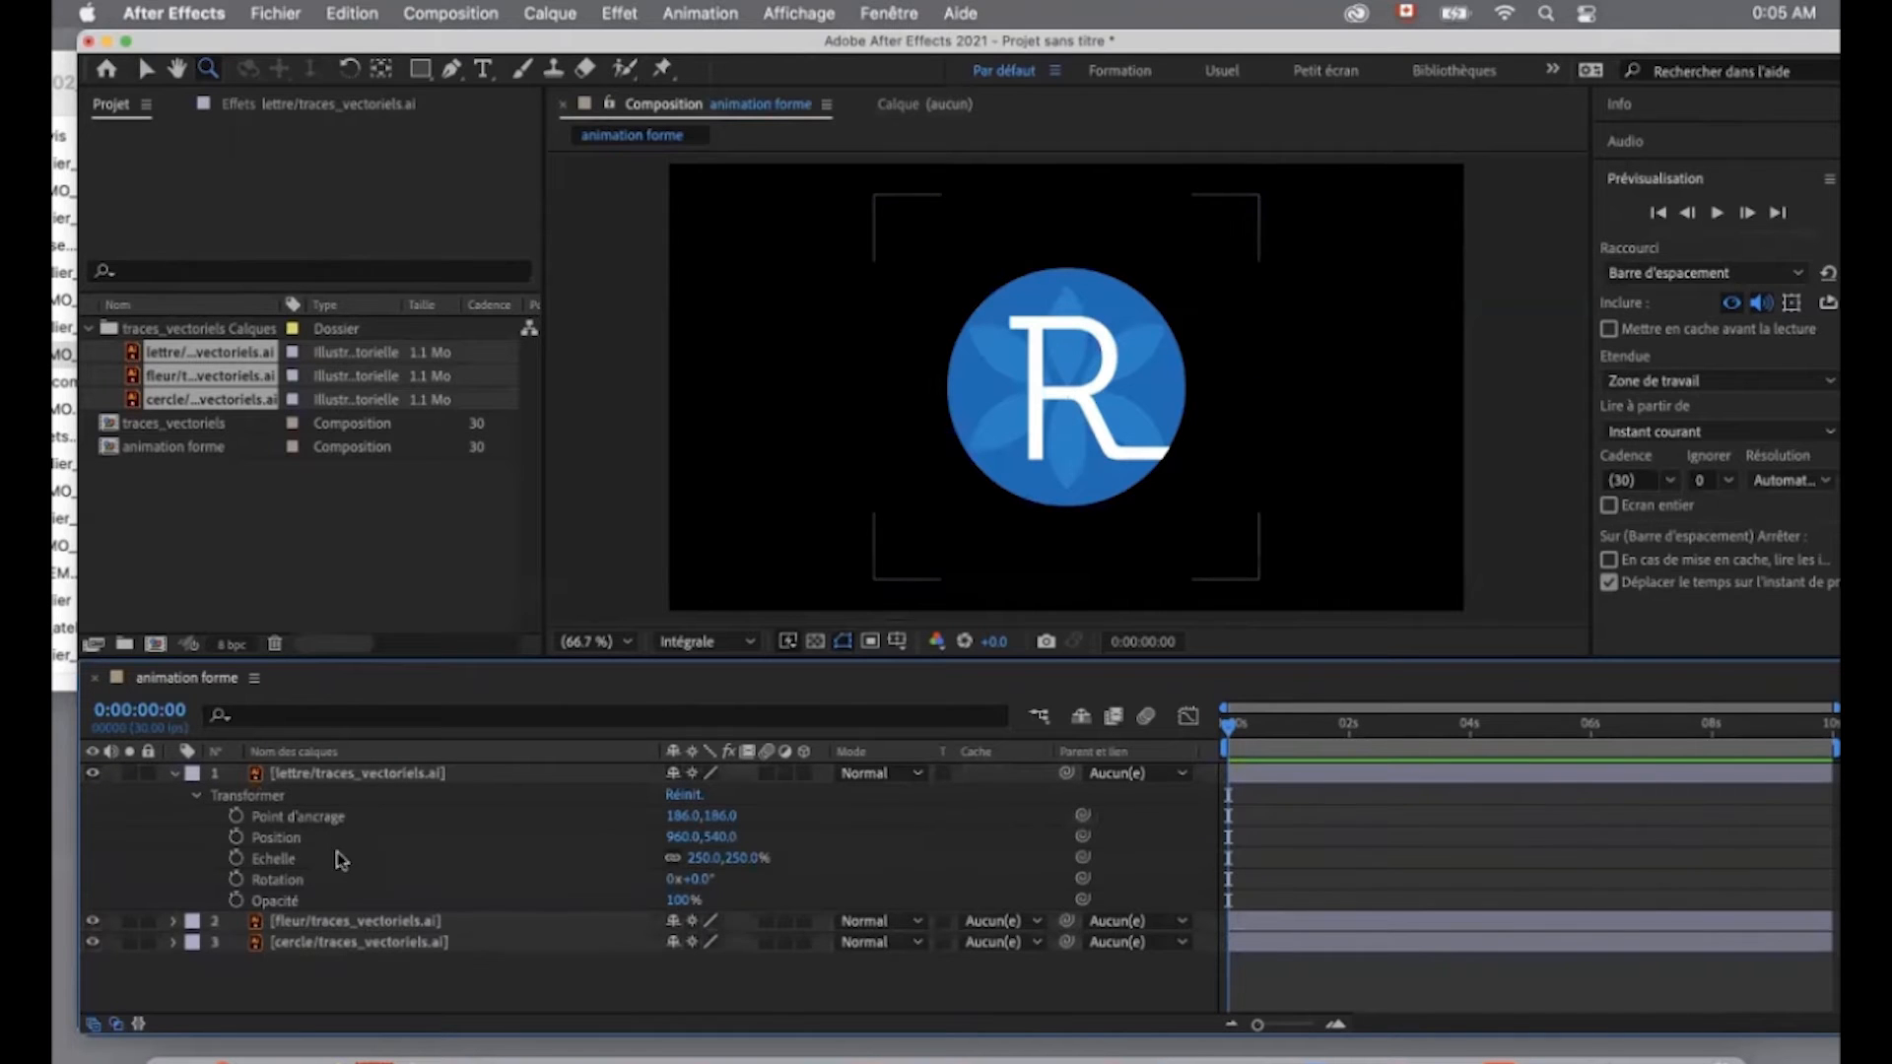
{"action": "left_click", "coordinate": [198, 796]}
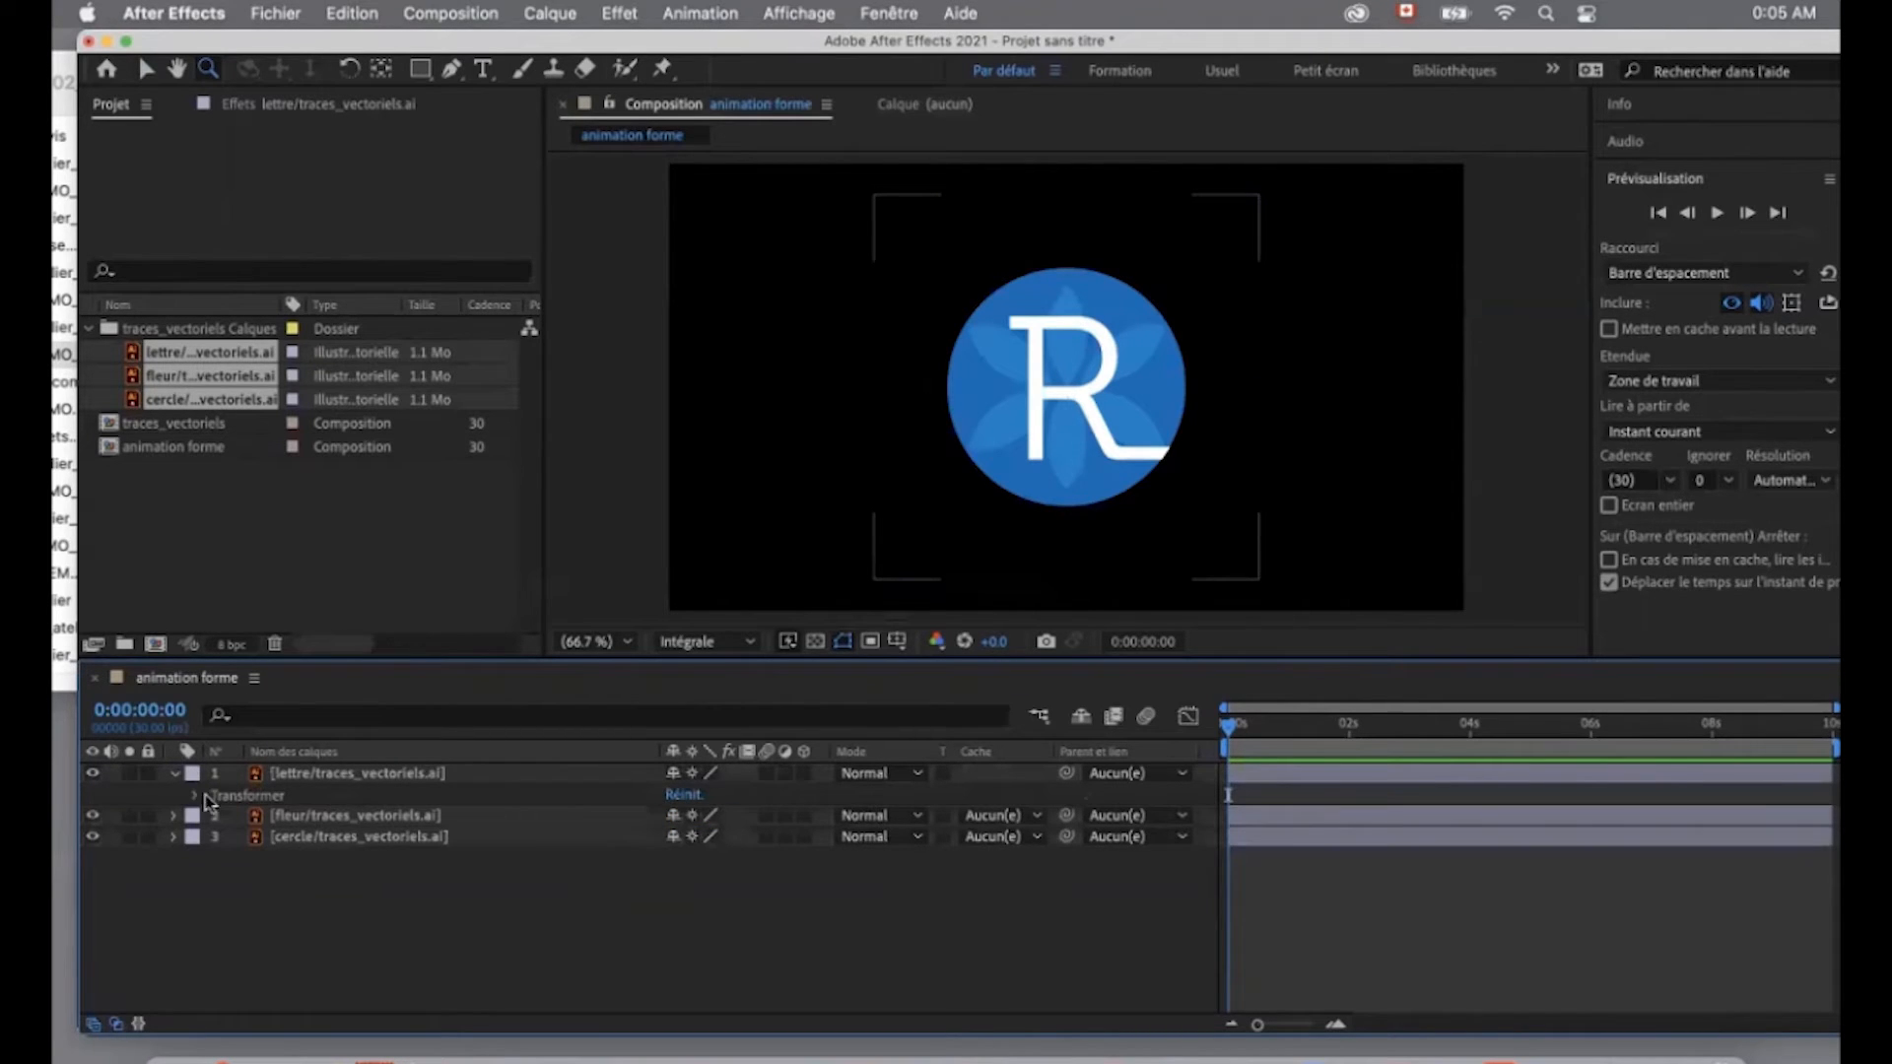
{"action": "left_click", "coordinate": [174, 773]}
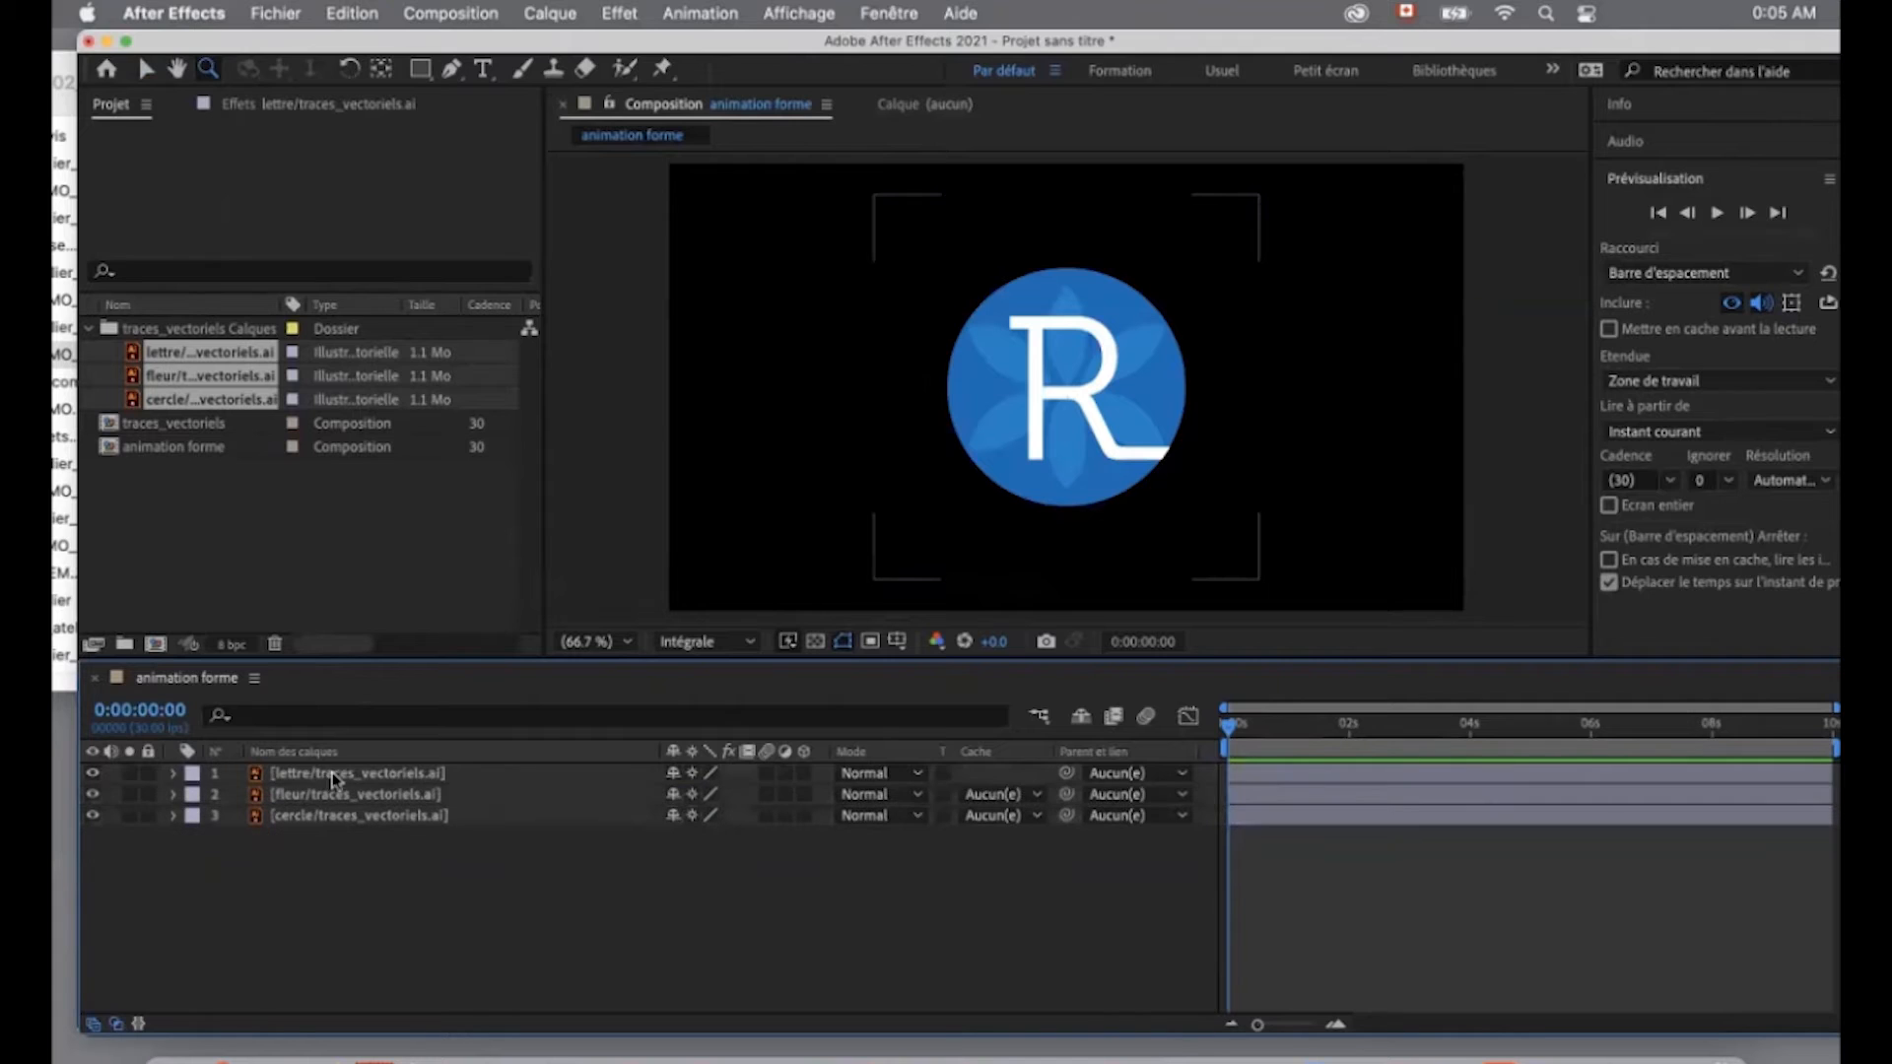
{"action": "left_click", "coordinate": [333, 775]}
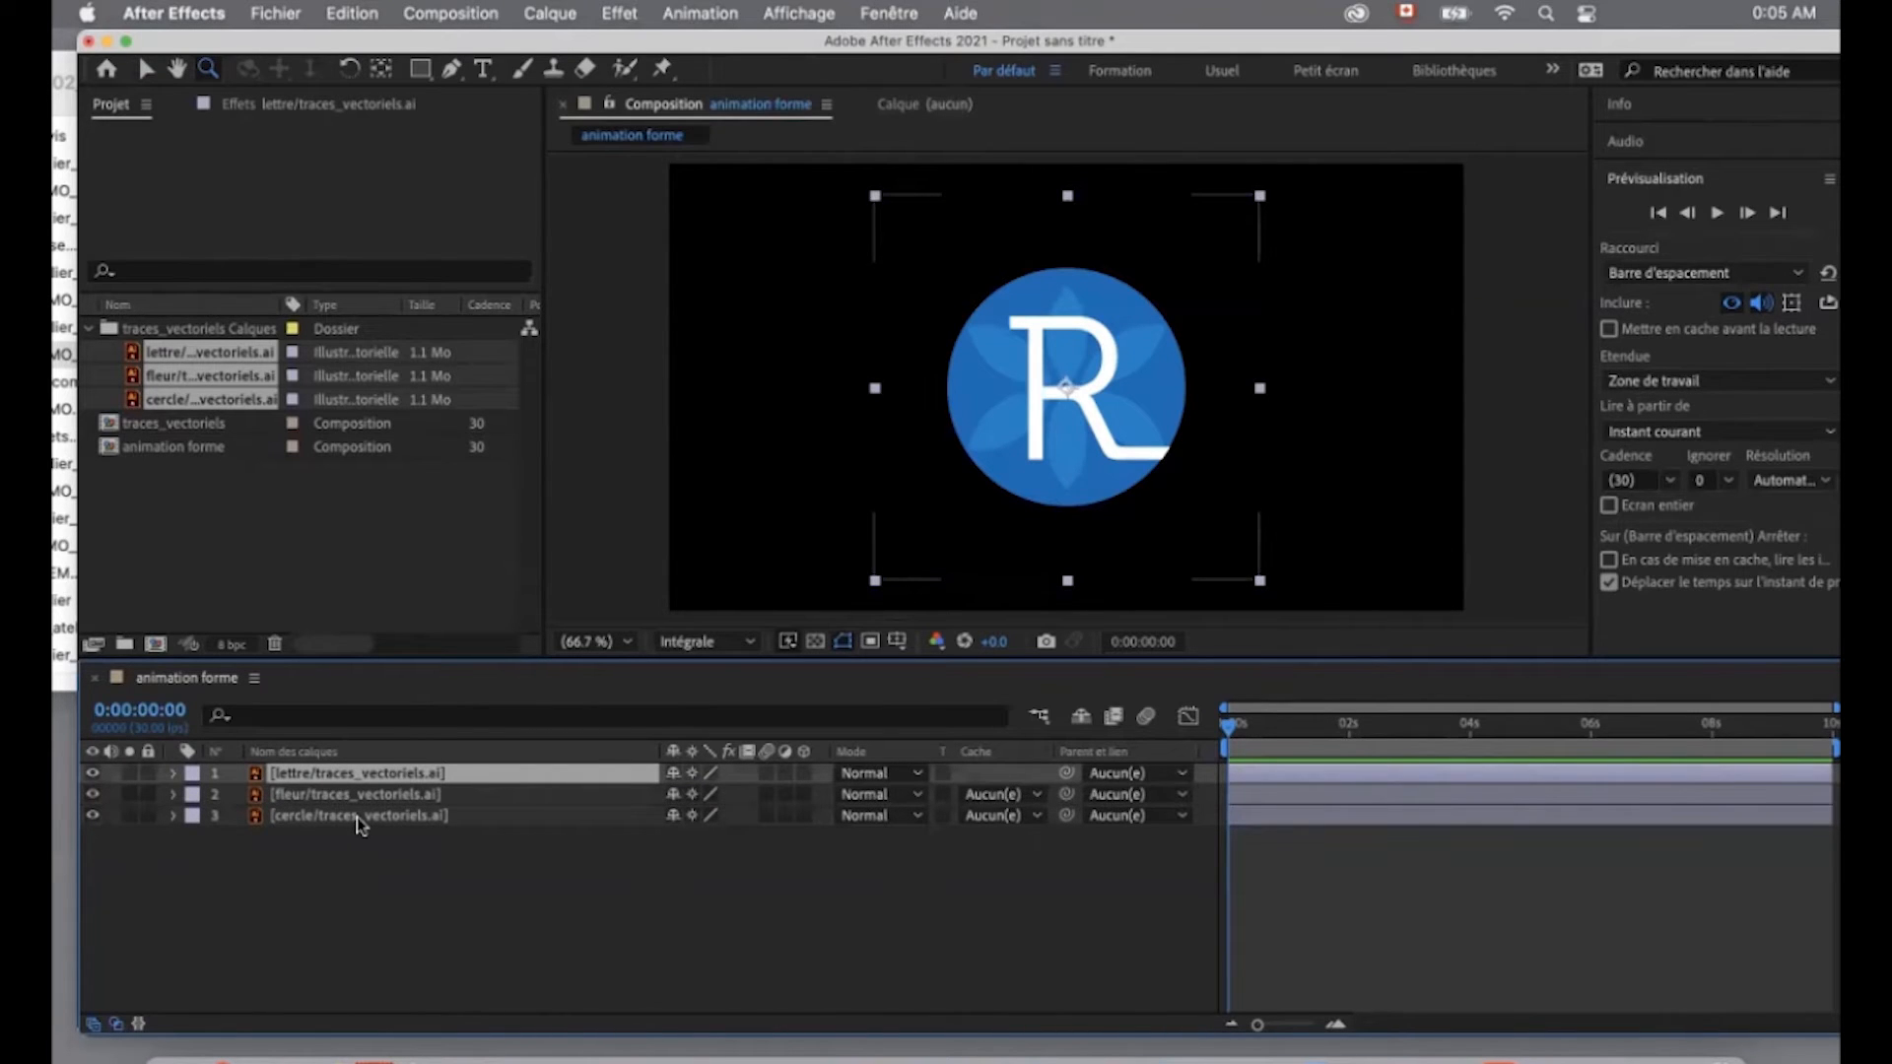
- Create shape layers from the lettre, fleur and cercle vector layers and group them above the original Illustrator layers
{"action": "left_click", "coordinate": [357, 816], "text": "shift"}
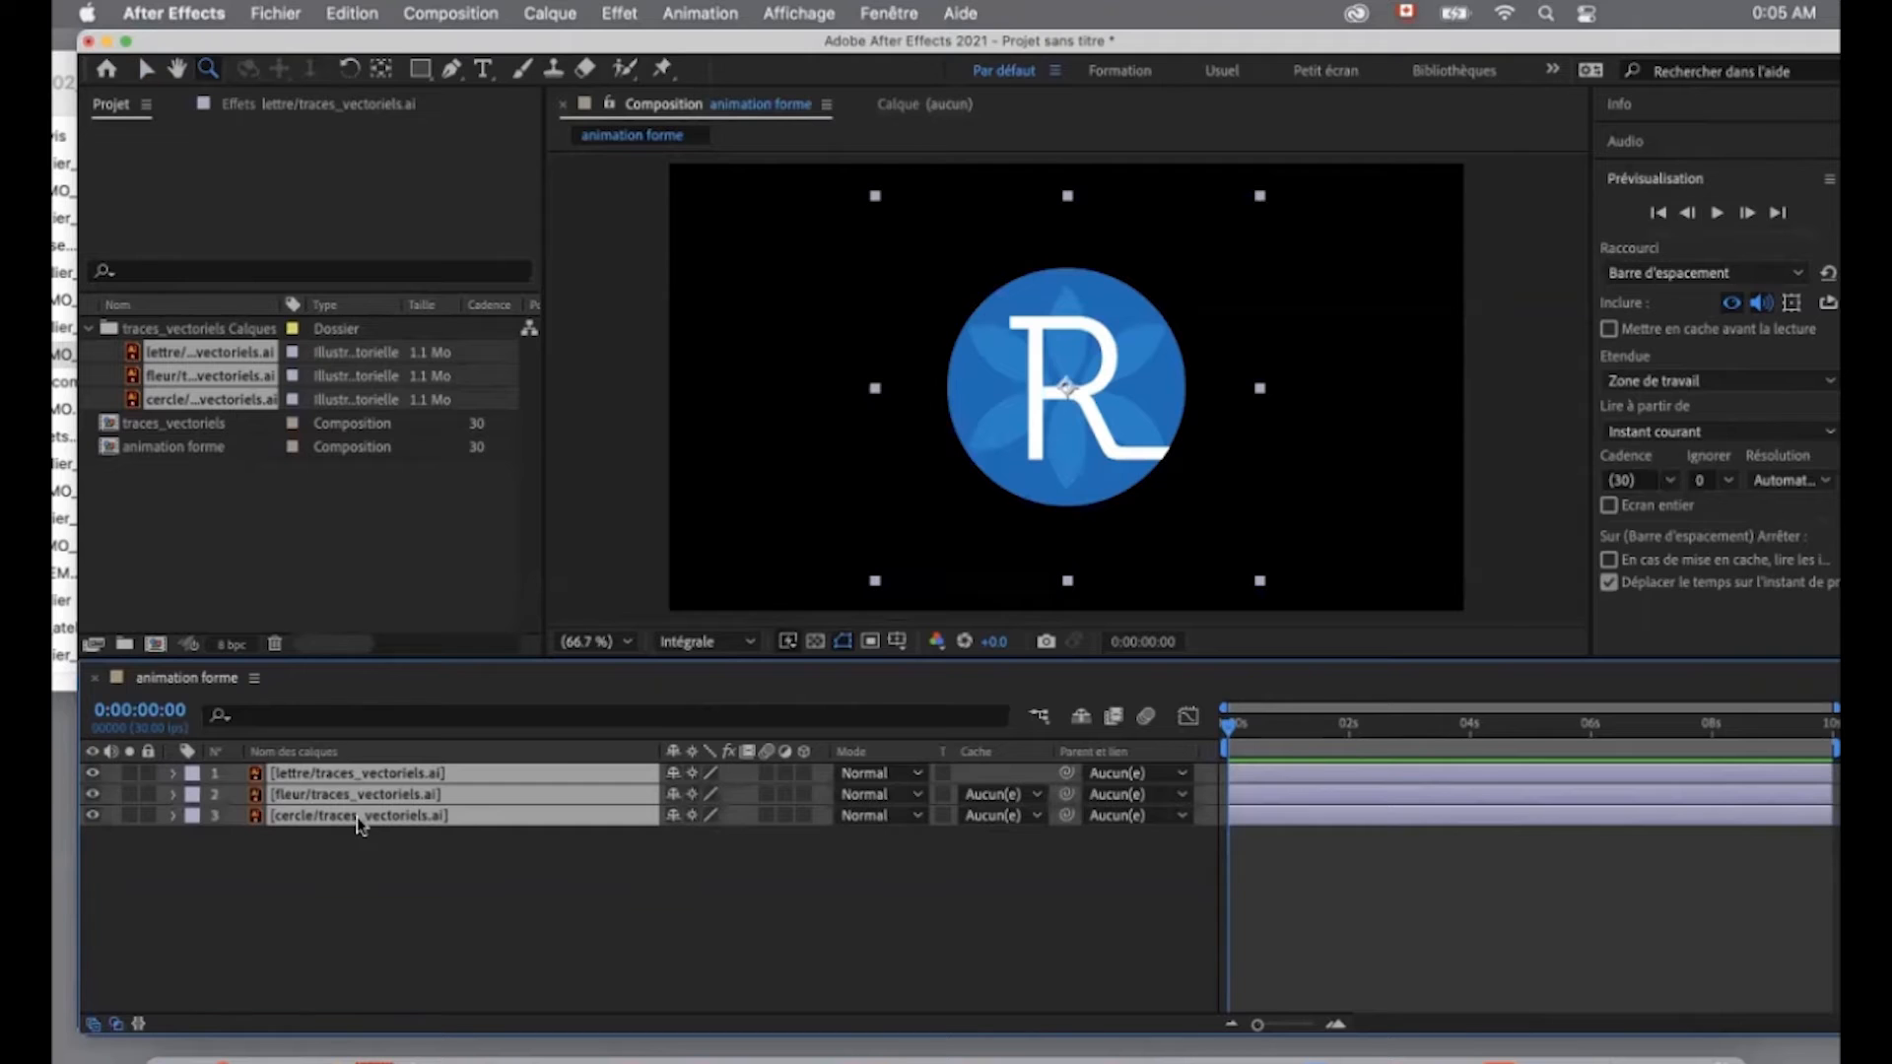
{"action": "left_click", "coordinate": [549, 14]}
{"action": "mouse_move", "coordinate": [573, 674]}
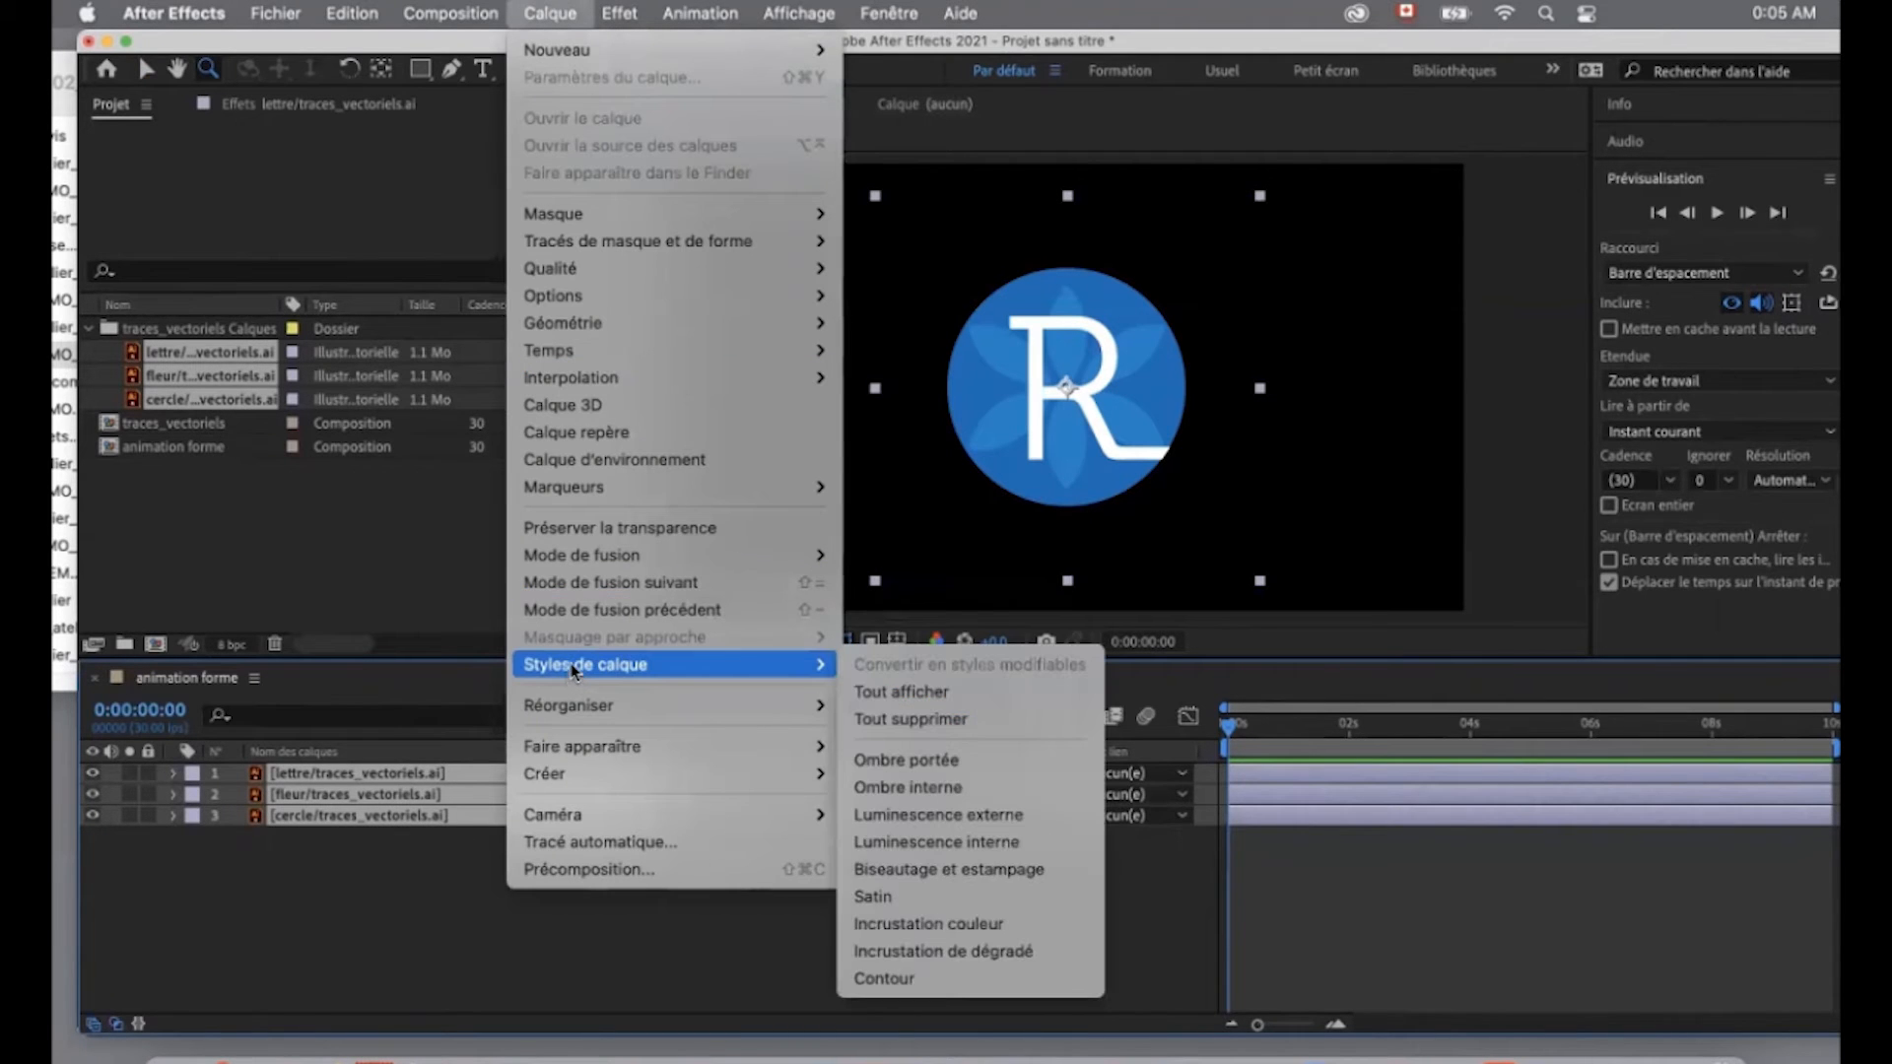
{"action": "mouse_move", "coordinate": [595, 774]}
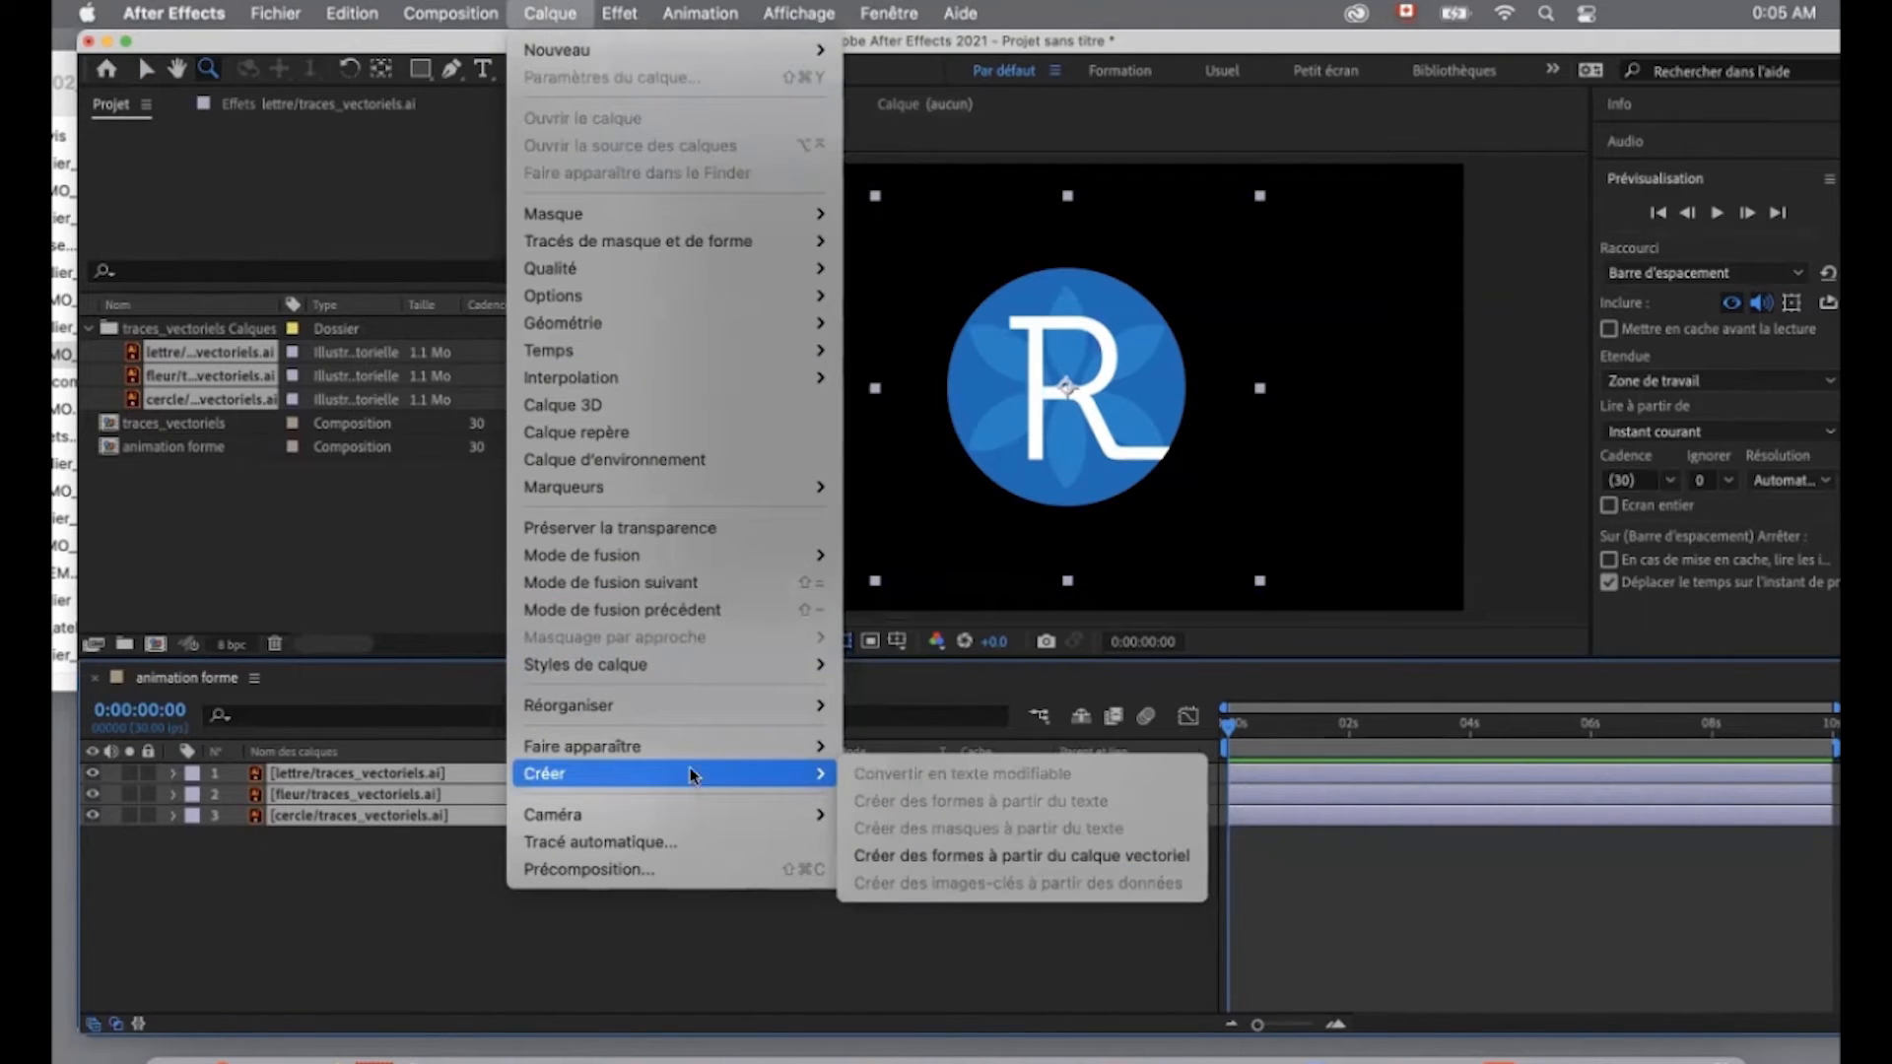
{"action": "left_click", "coordinate": [1059, 865]}
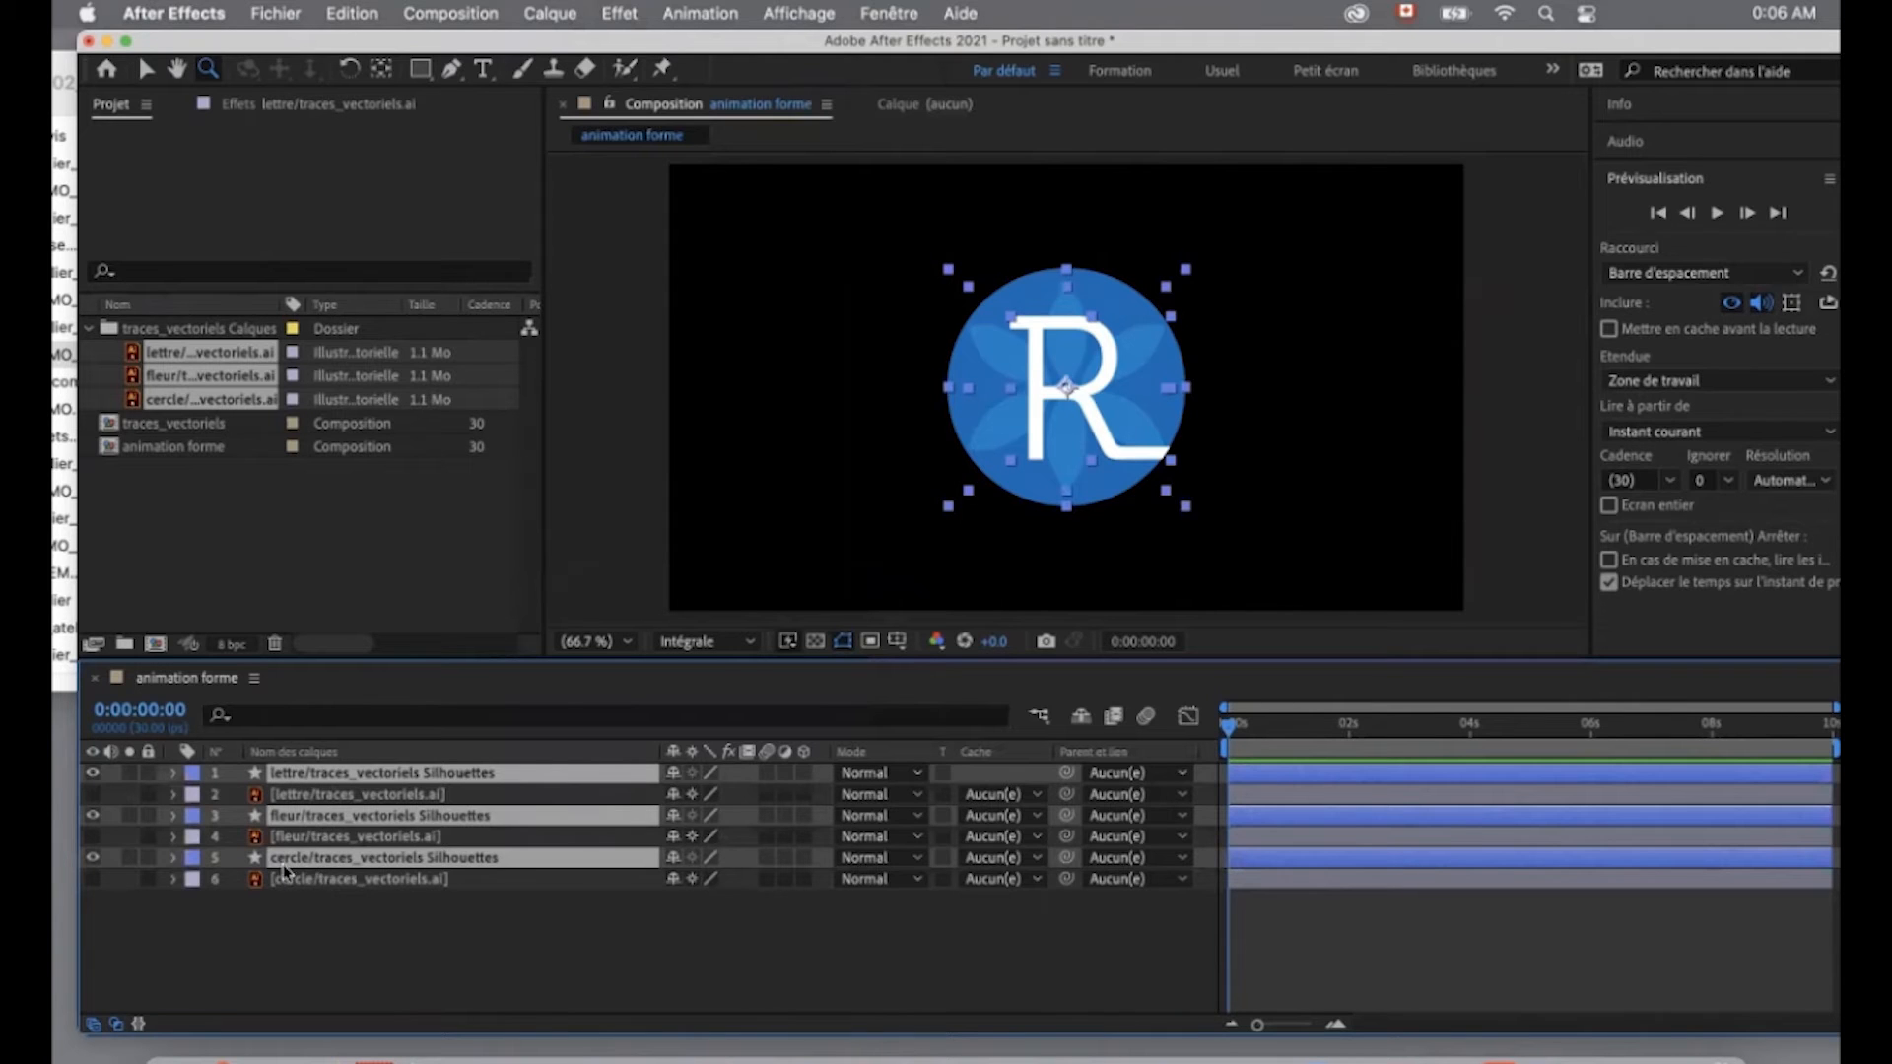
{"action": "left_click_drag", "start_coordinate": [305, 865], "coordinate": [300, 793]}
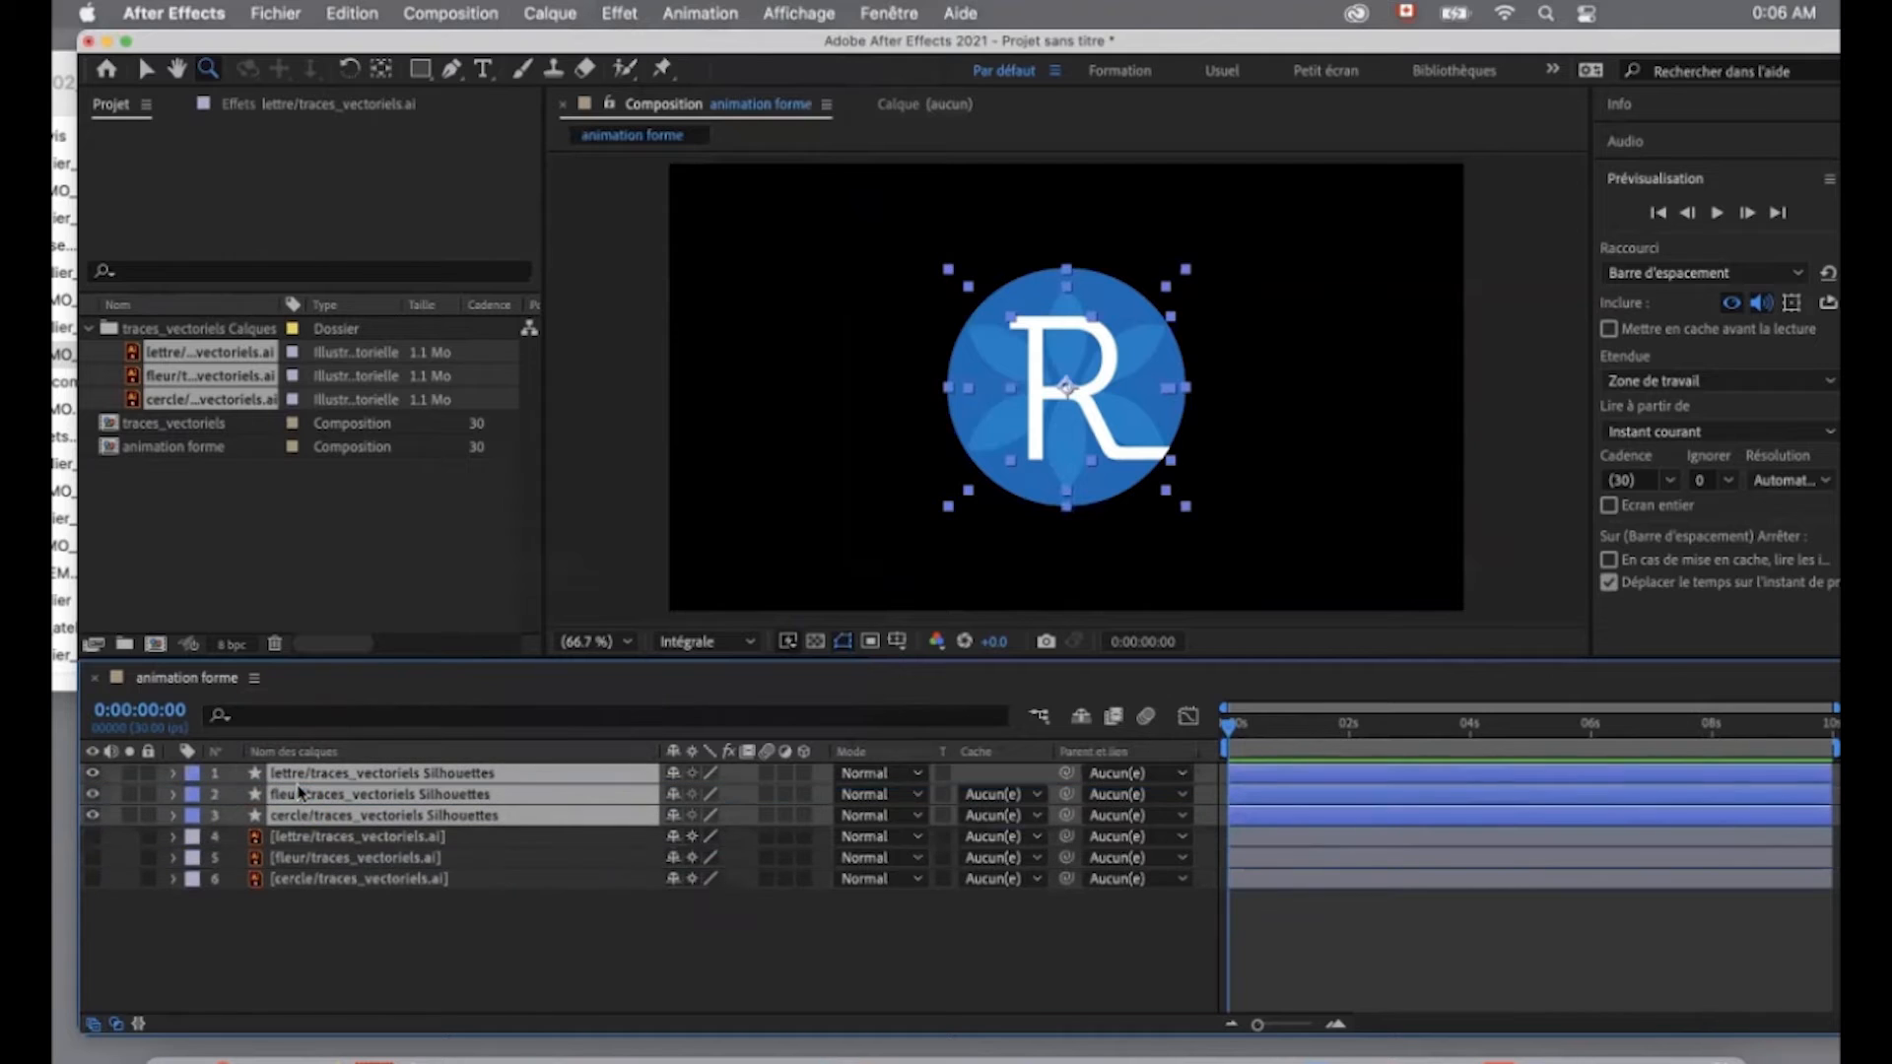
{"action": "key", "text": "shift+super+a"}
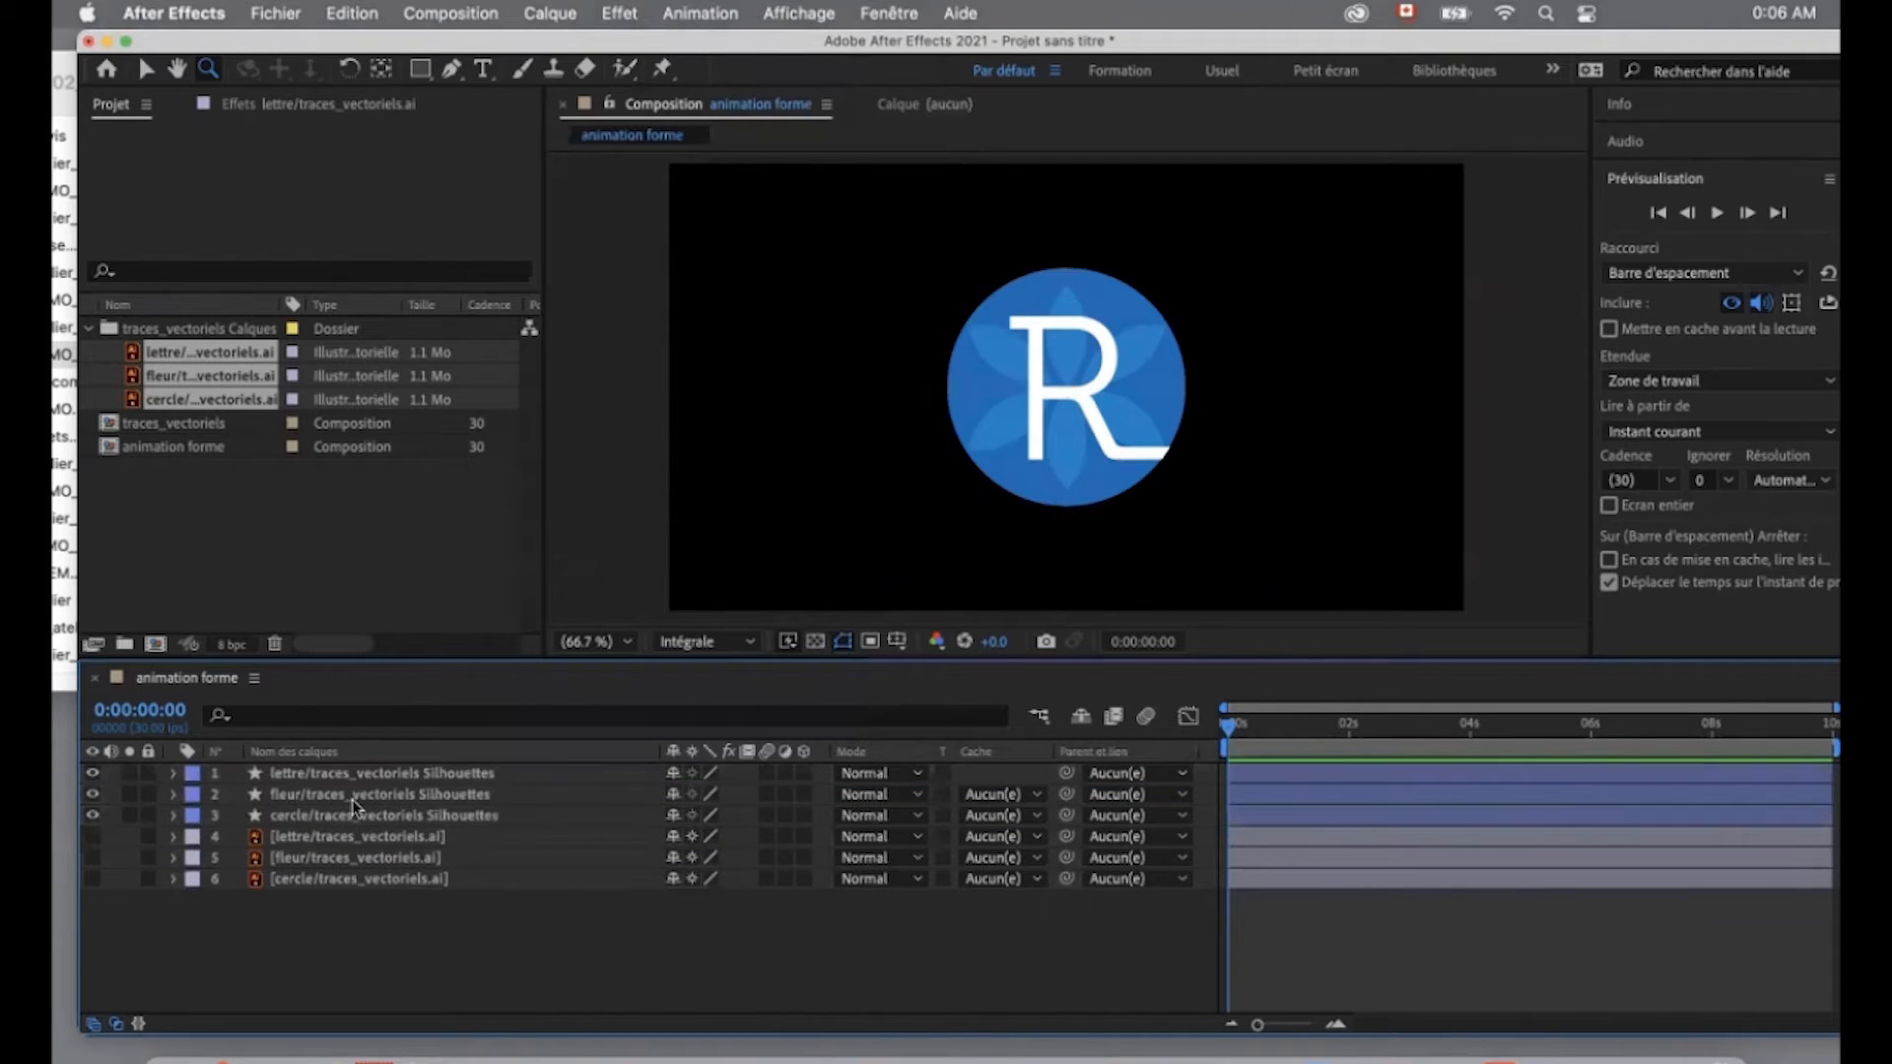
- Review the shape attributes and path operations that can be added to the fleur shape layer
{"action": "left_click", "coordinate": [172, 795]}
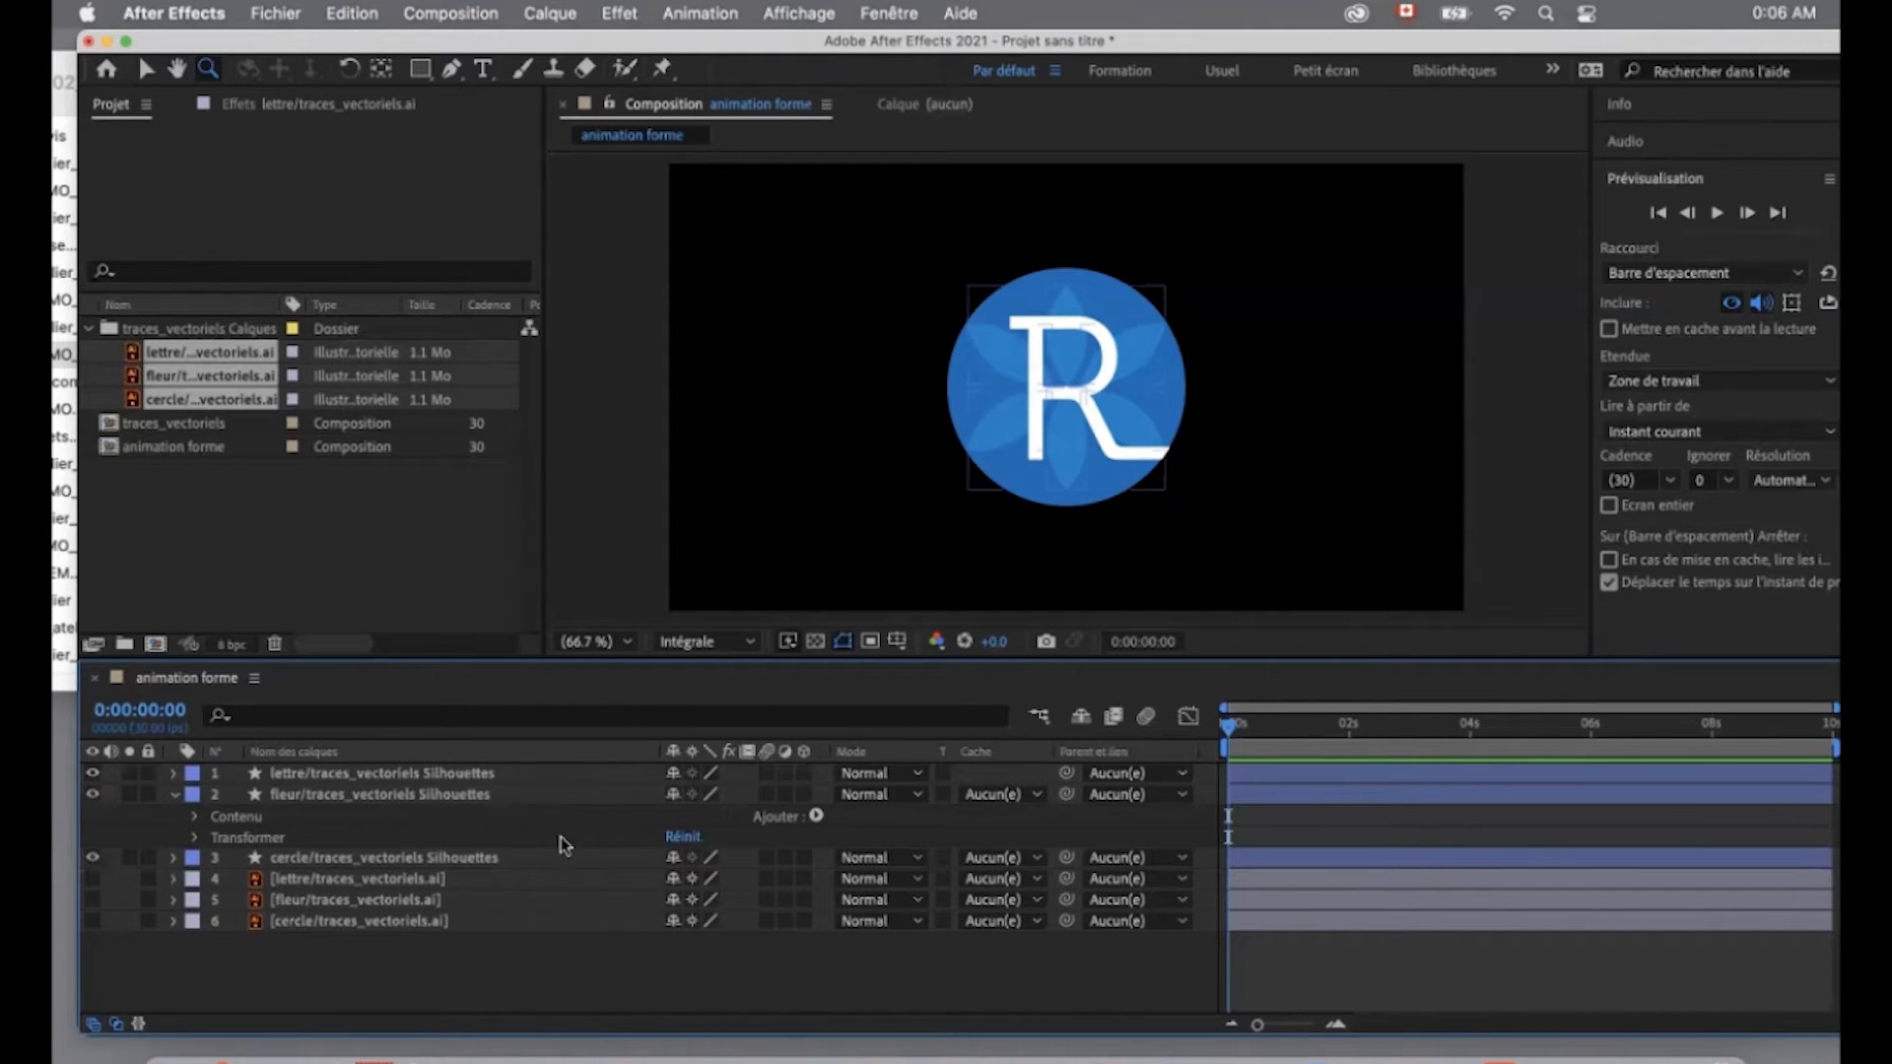
{"action": "left_click", "coordinate": [818, 817]}
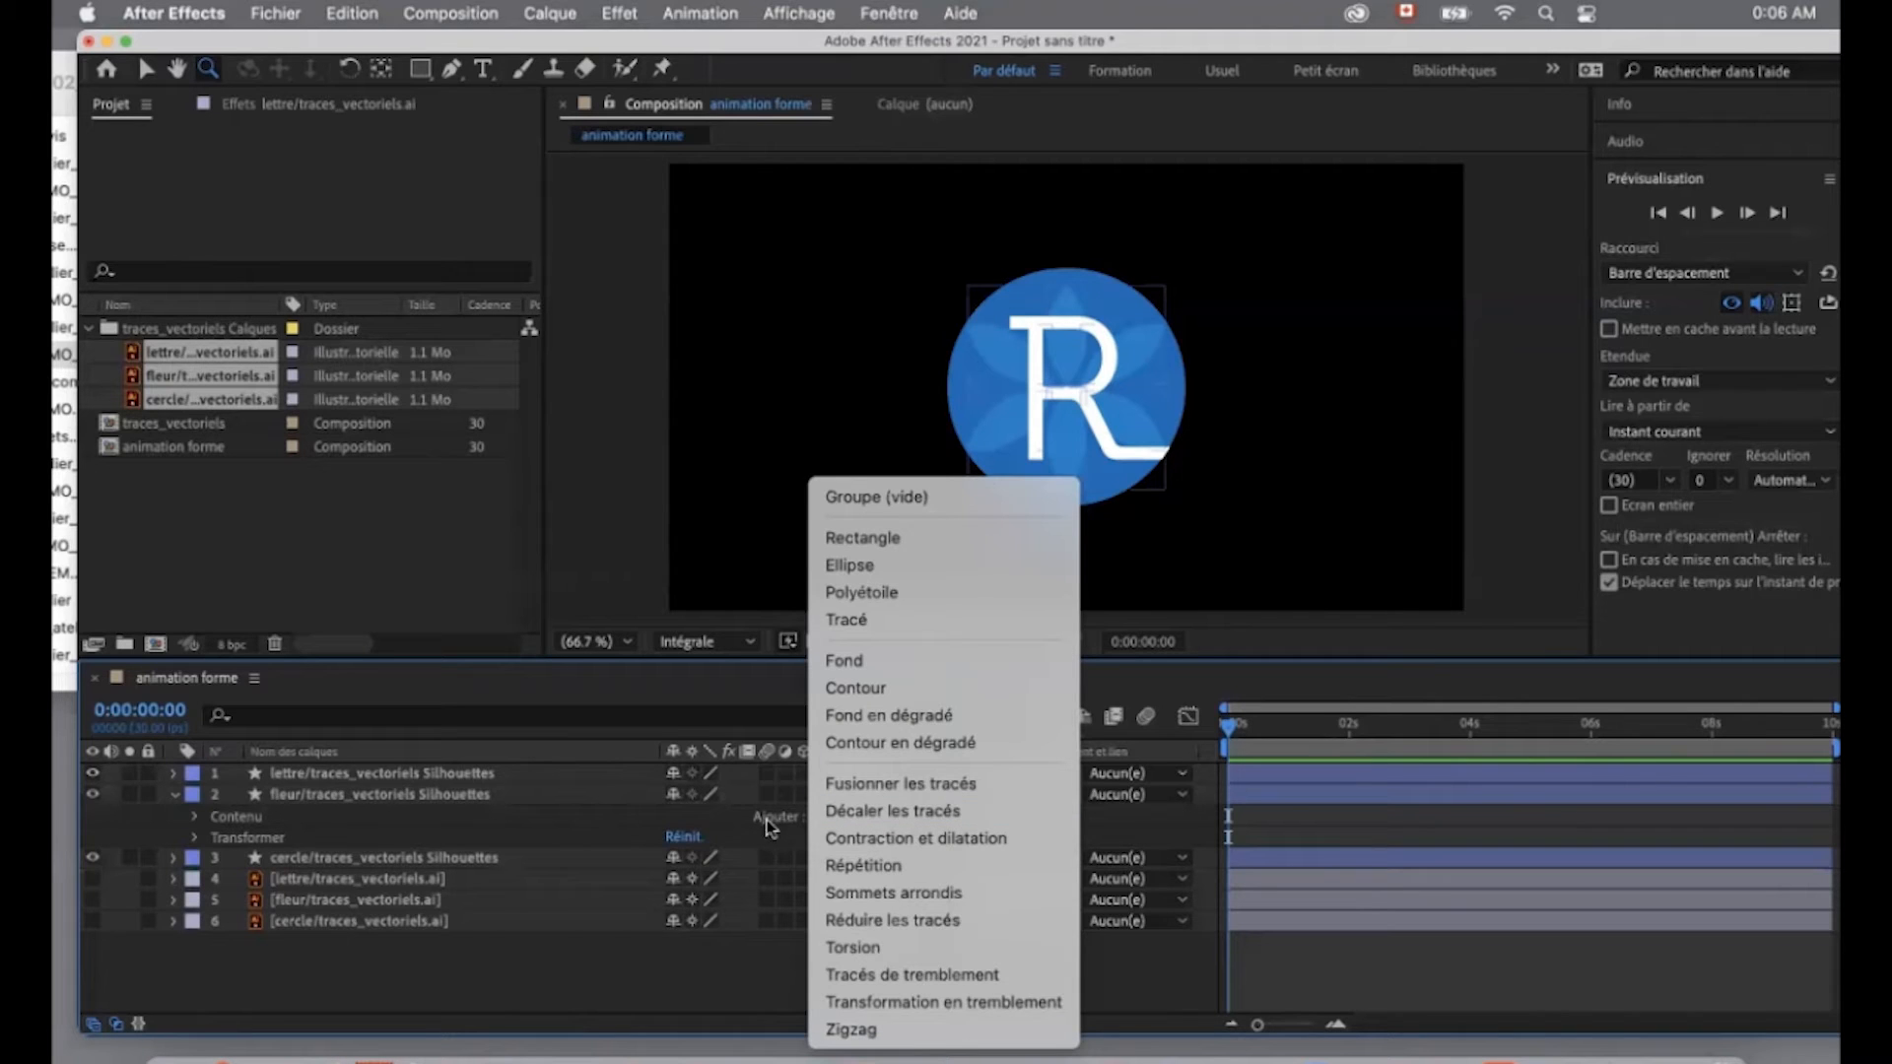
{"action": "left_click", "coordinate": [512, 820]}
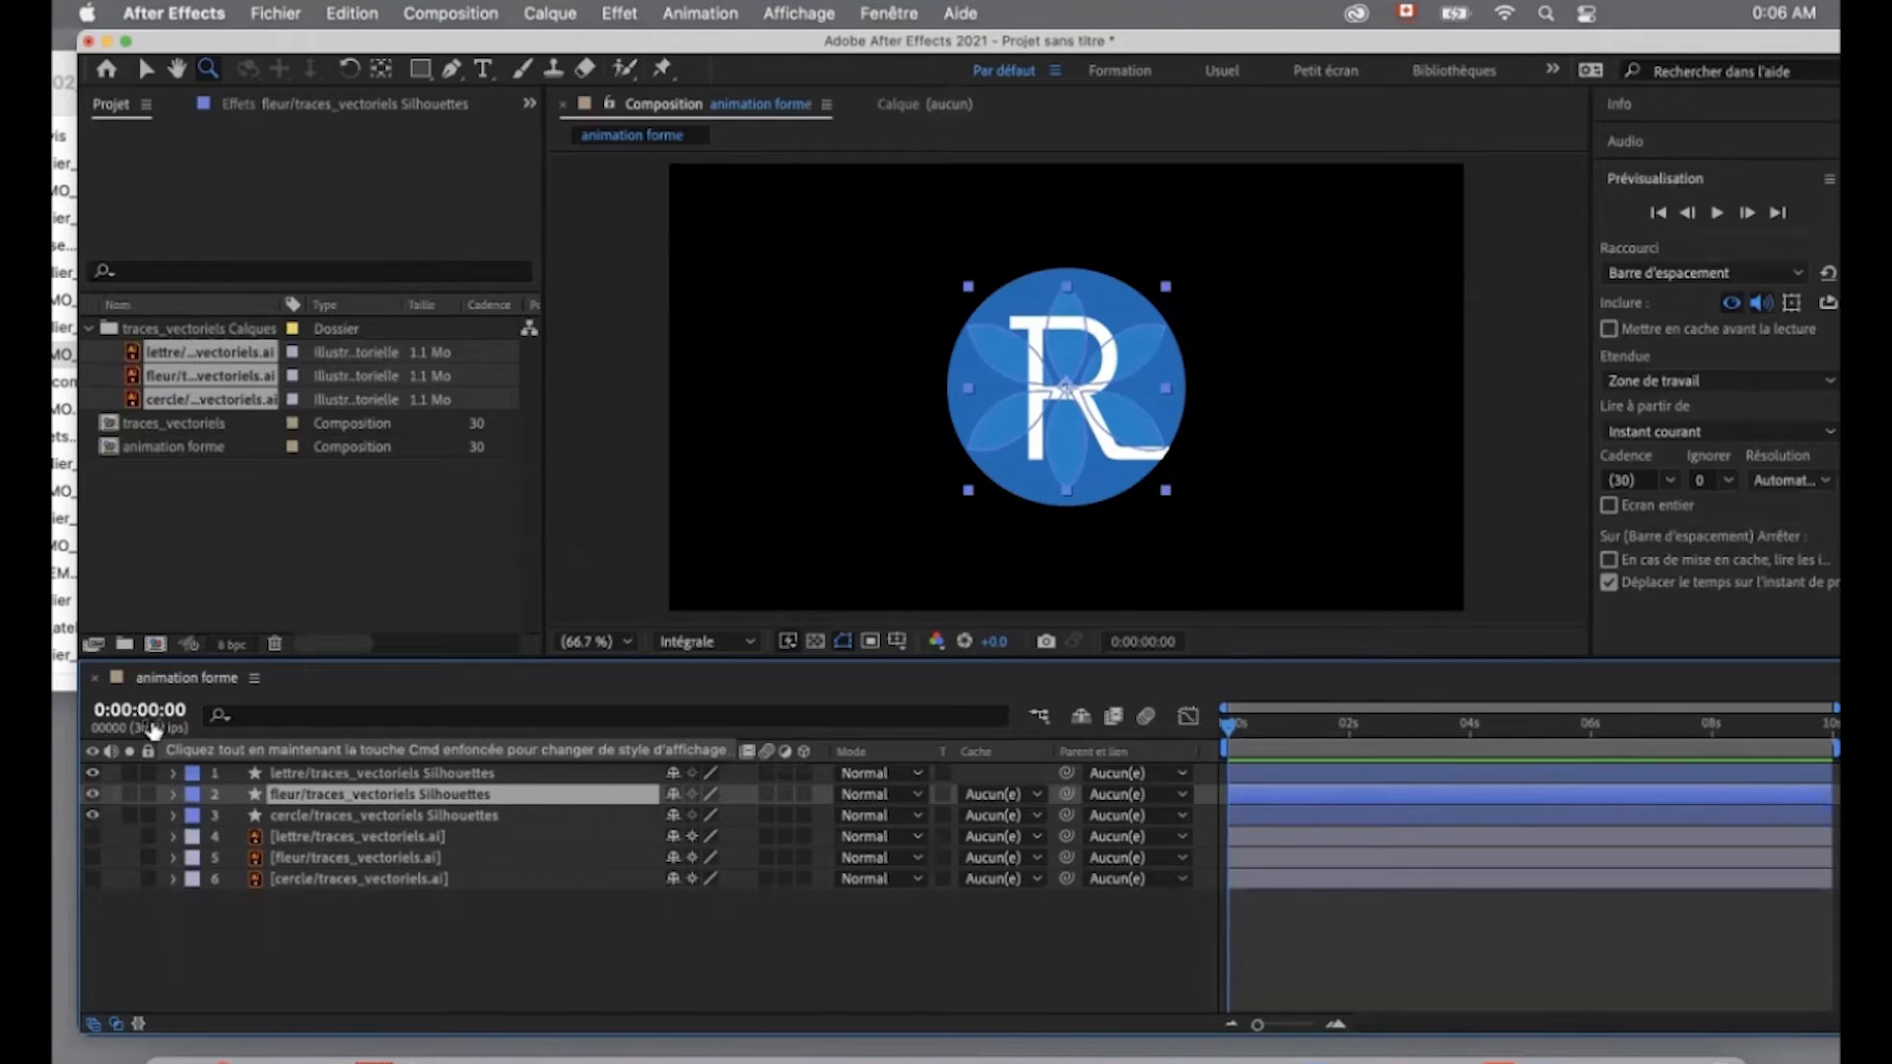
- Move the current time to 0:00:01:00 in the animation forme composition
{"action": "left_click", "coordinate": [150, 712]}
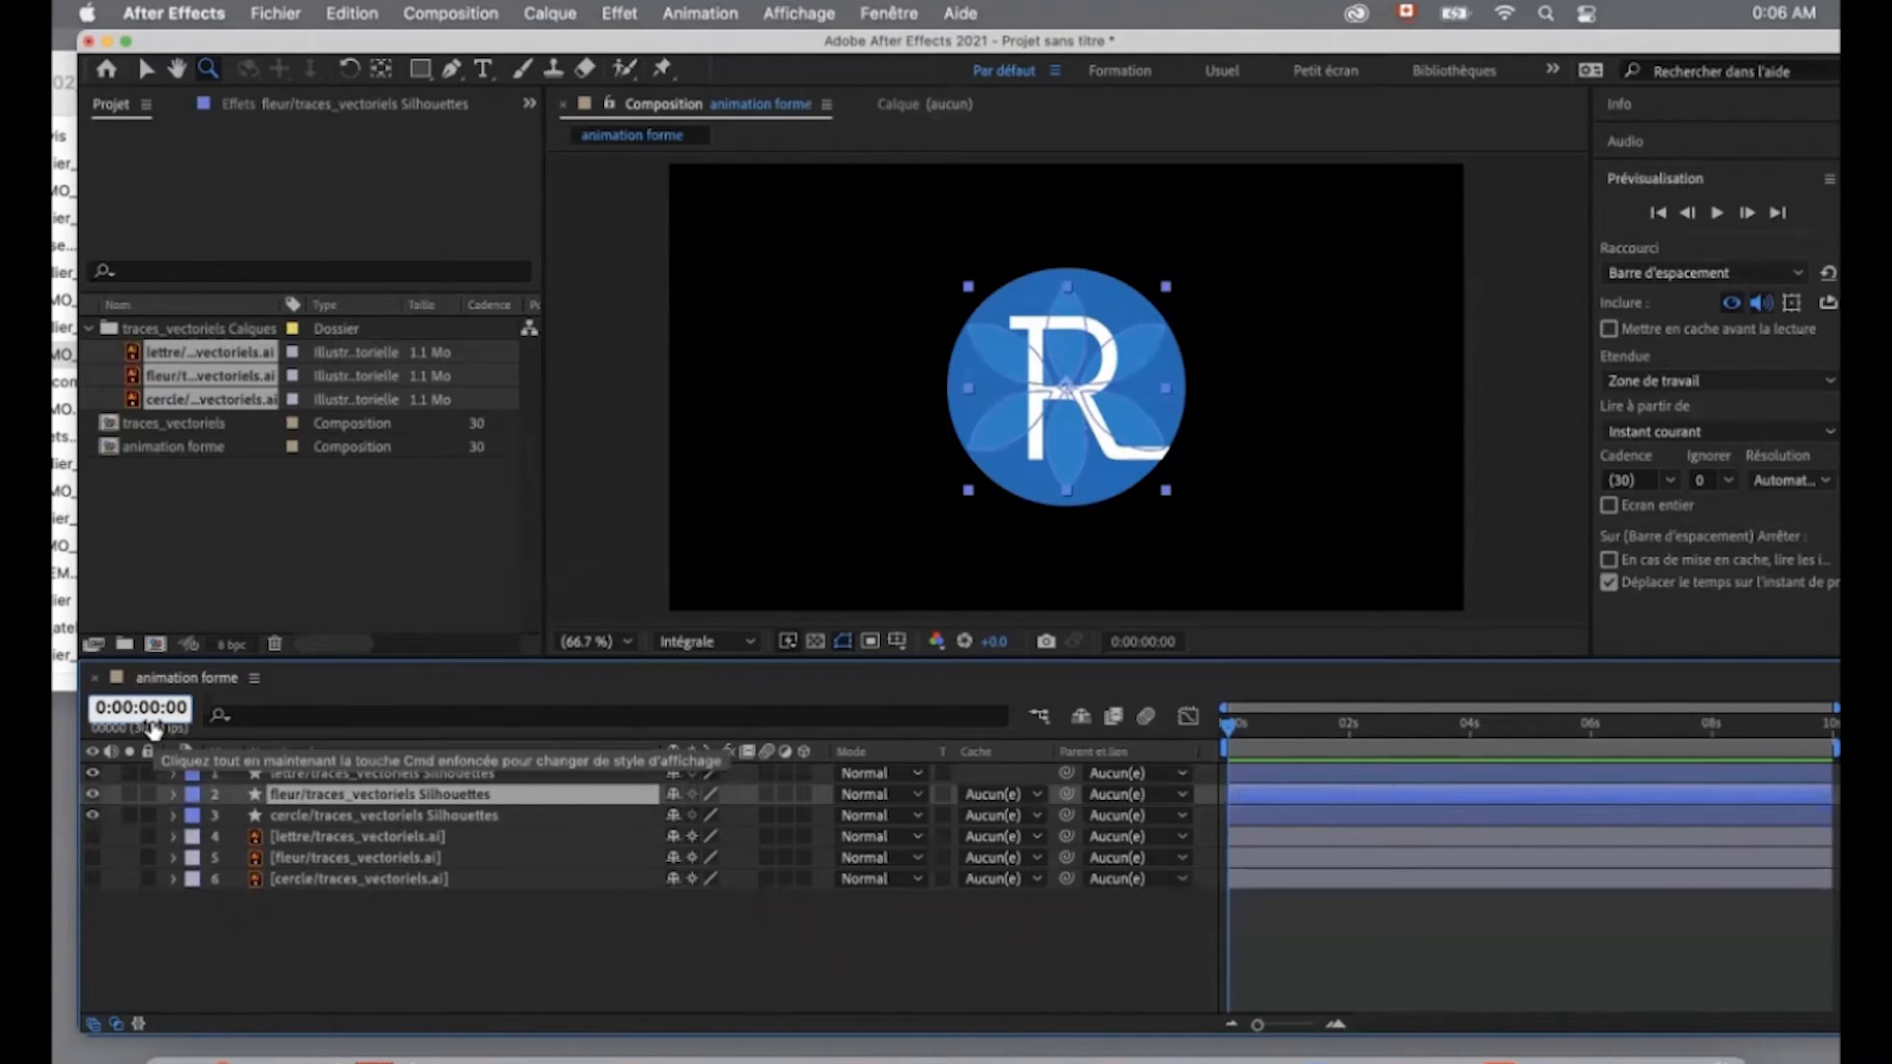
{"action": "key", "text": "BackSpace"}
{"action": "type", "text": "1"}
{"action": "key", "text": "Return"}
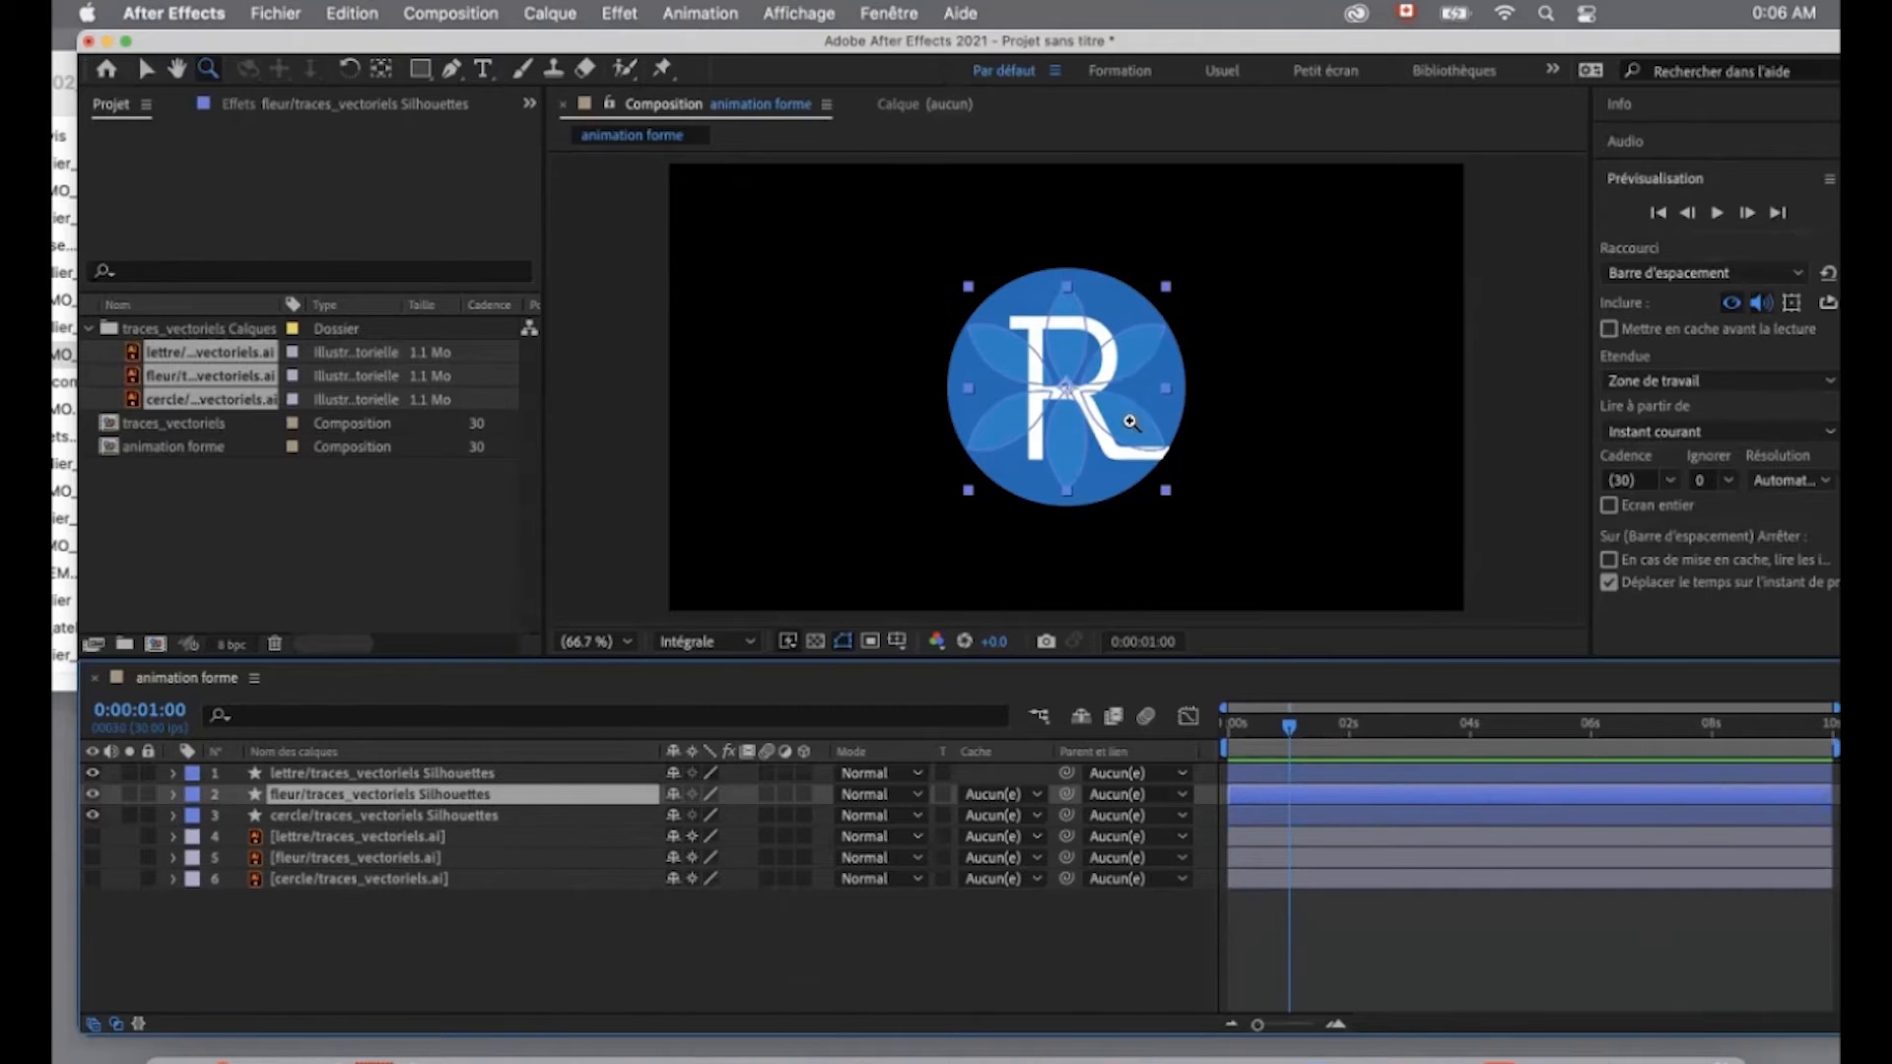
- Solo the fleur shape layer so that only the flower shows in the viewer
{"action": "left_click", "coordinate": [129, 795]}
{"action": "left_click", "coordinate": [129, 794]}
{"action": "left_click", "coordinate": [129, 794]}
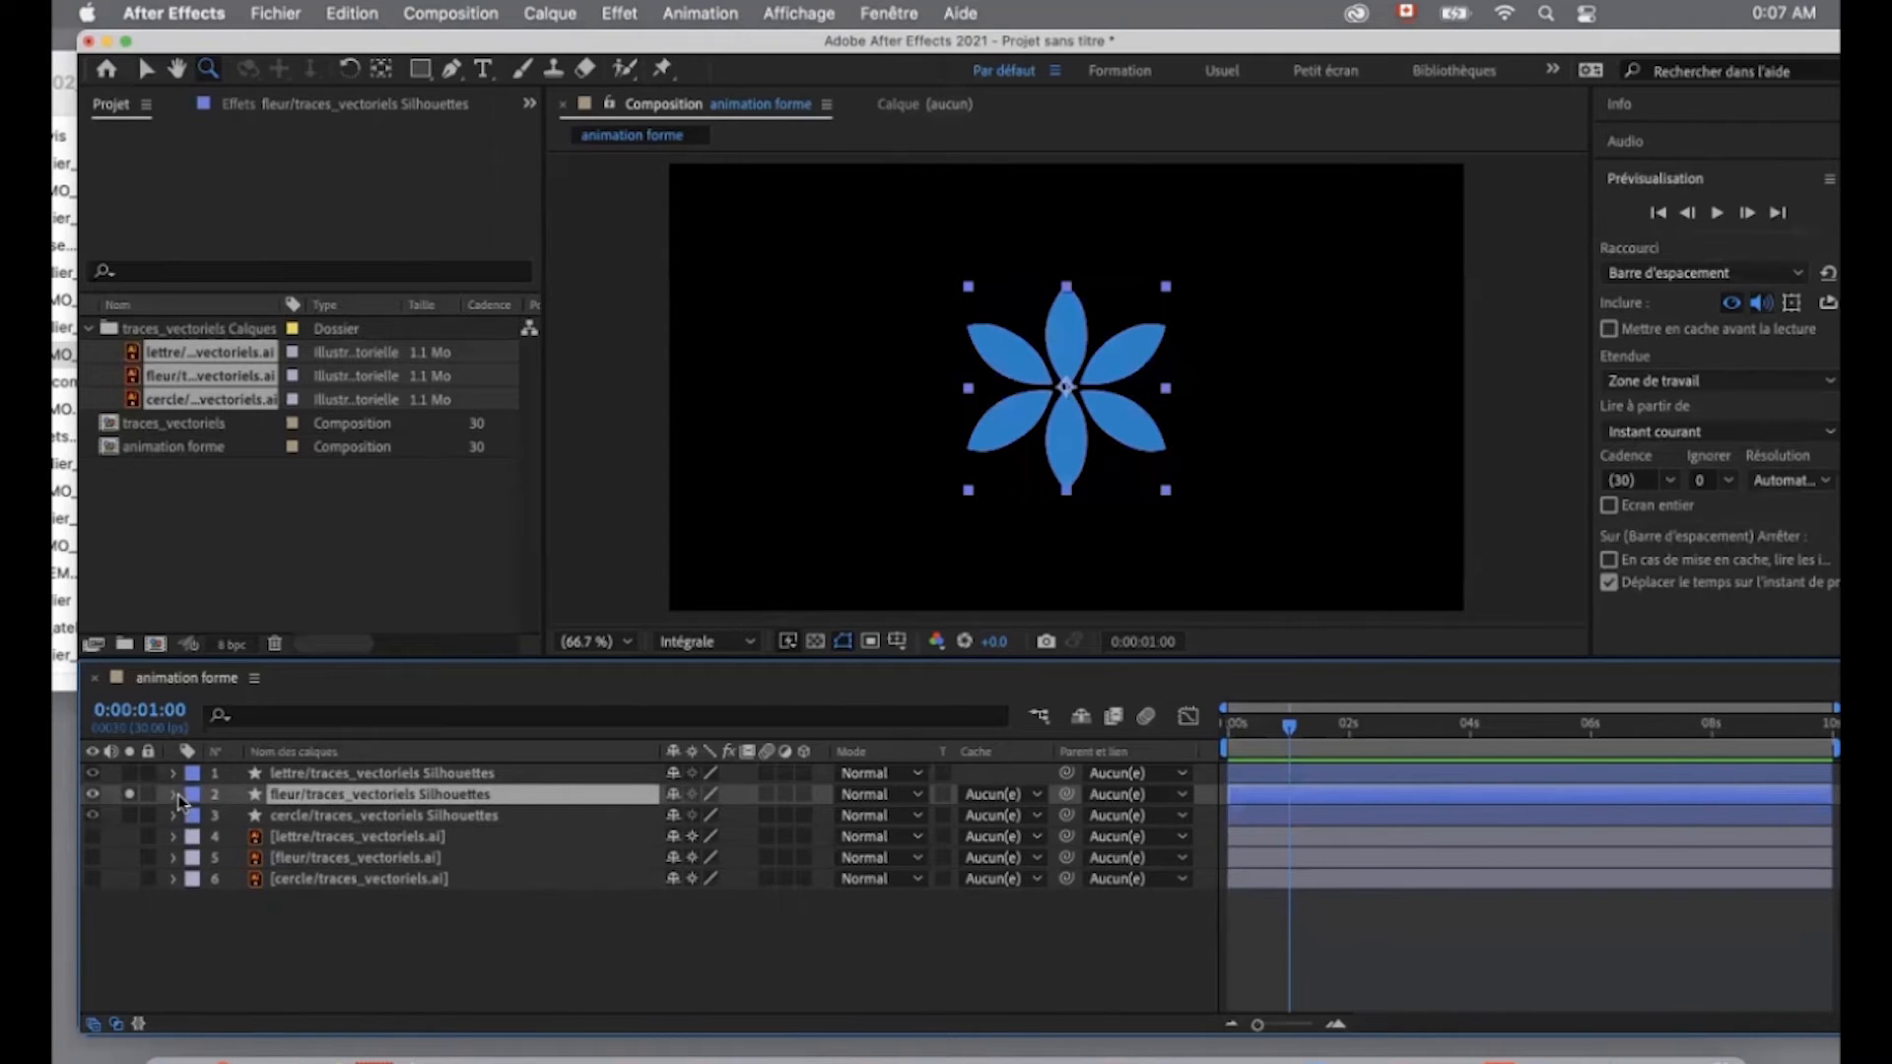
- Expand the fleur shape layer's contents and examine its petal groups, Groupe 1 to Groupe 6
{"action": "left_click", "coordinate": [175, 794]}
{"action": "left_click", "coordinate": [195, 819]}
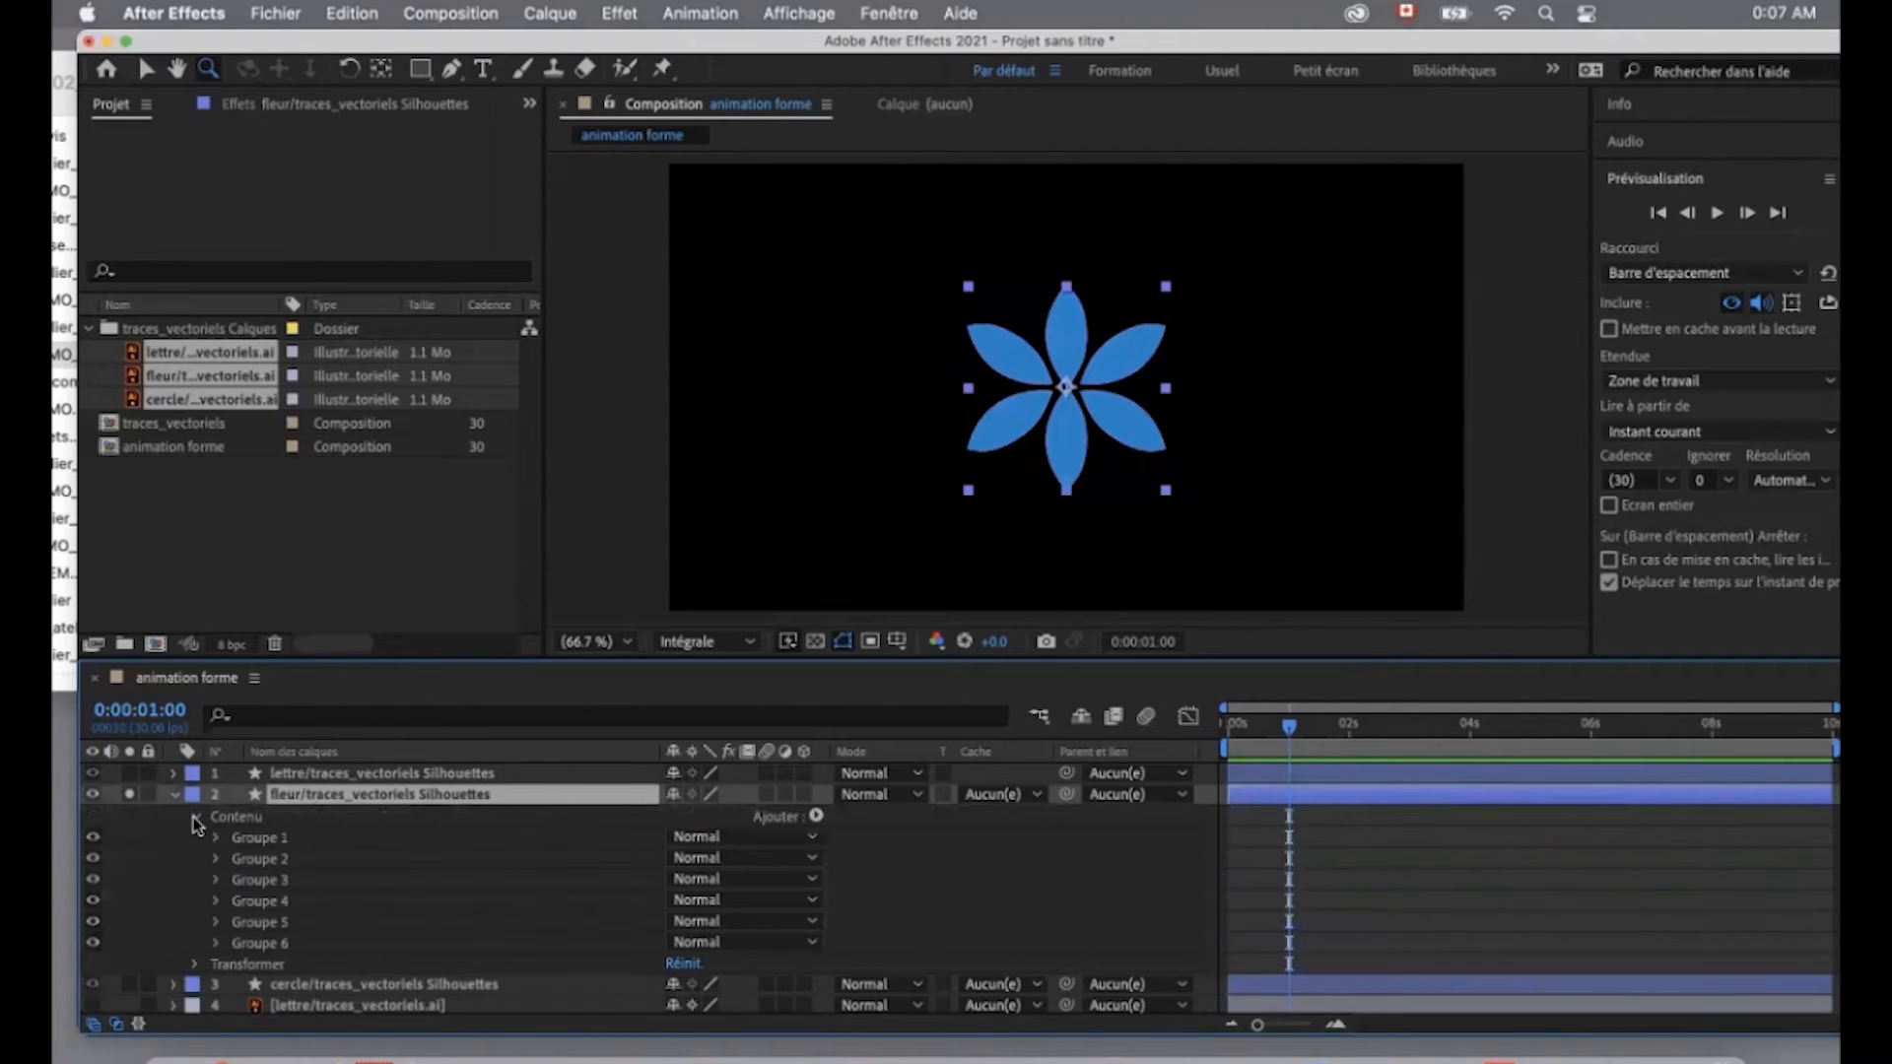
{"action": "left_click", "coordinate": [260, 841]}
{"action": "left_click", "coordinate": [261, 859]}
{"action": "left_click", "coordinate": [262, 881]}
{"action": "left_click", "coordinate": [262, 900]}
{"action": "left_click", "coordinate": [262, 922]}
{"action": "left_click", "coordinate": [263, 943]}
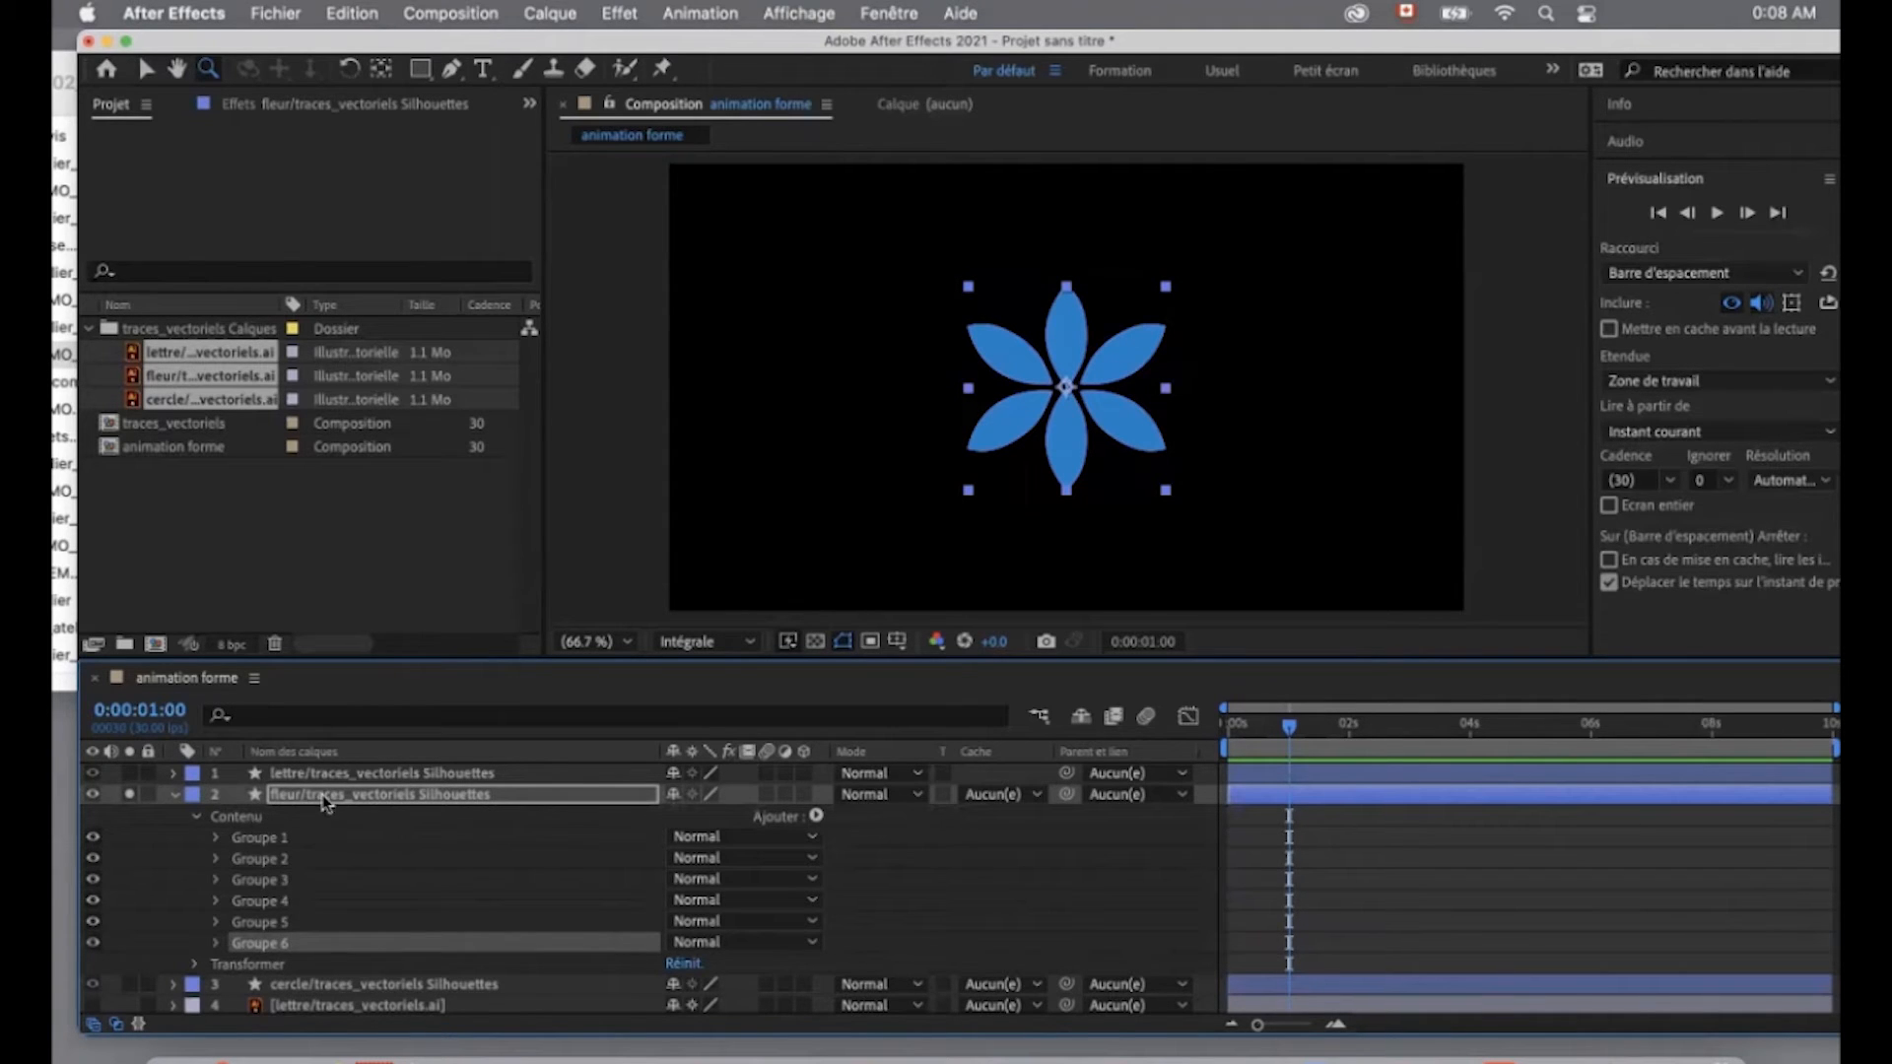
- Enlarge the timeline area and set a Position keyframe at one second in the transform properties of Groupe 1
{"action": "left_click", "coordinate": [215, 838]}
{"action": "left_click", "coordinate": [296, 902]}
{"action": "left_click_drag", "start_coordinate": [361, 658], "coordinate": [360, 589]}
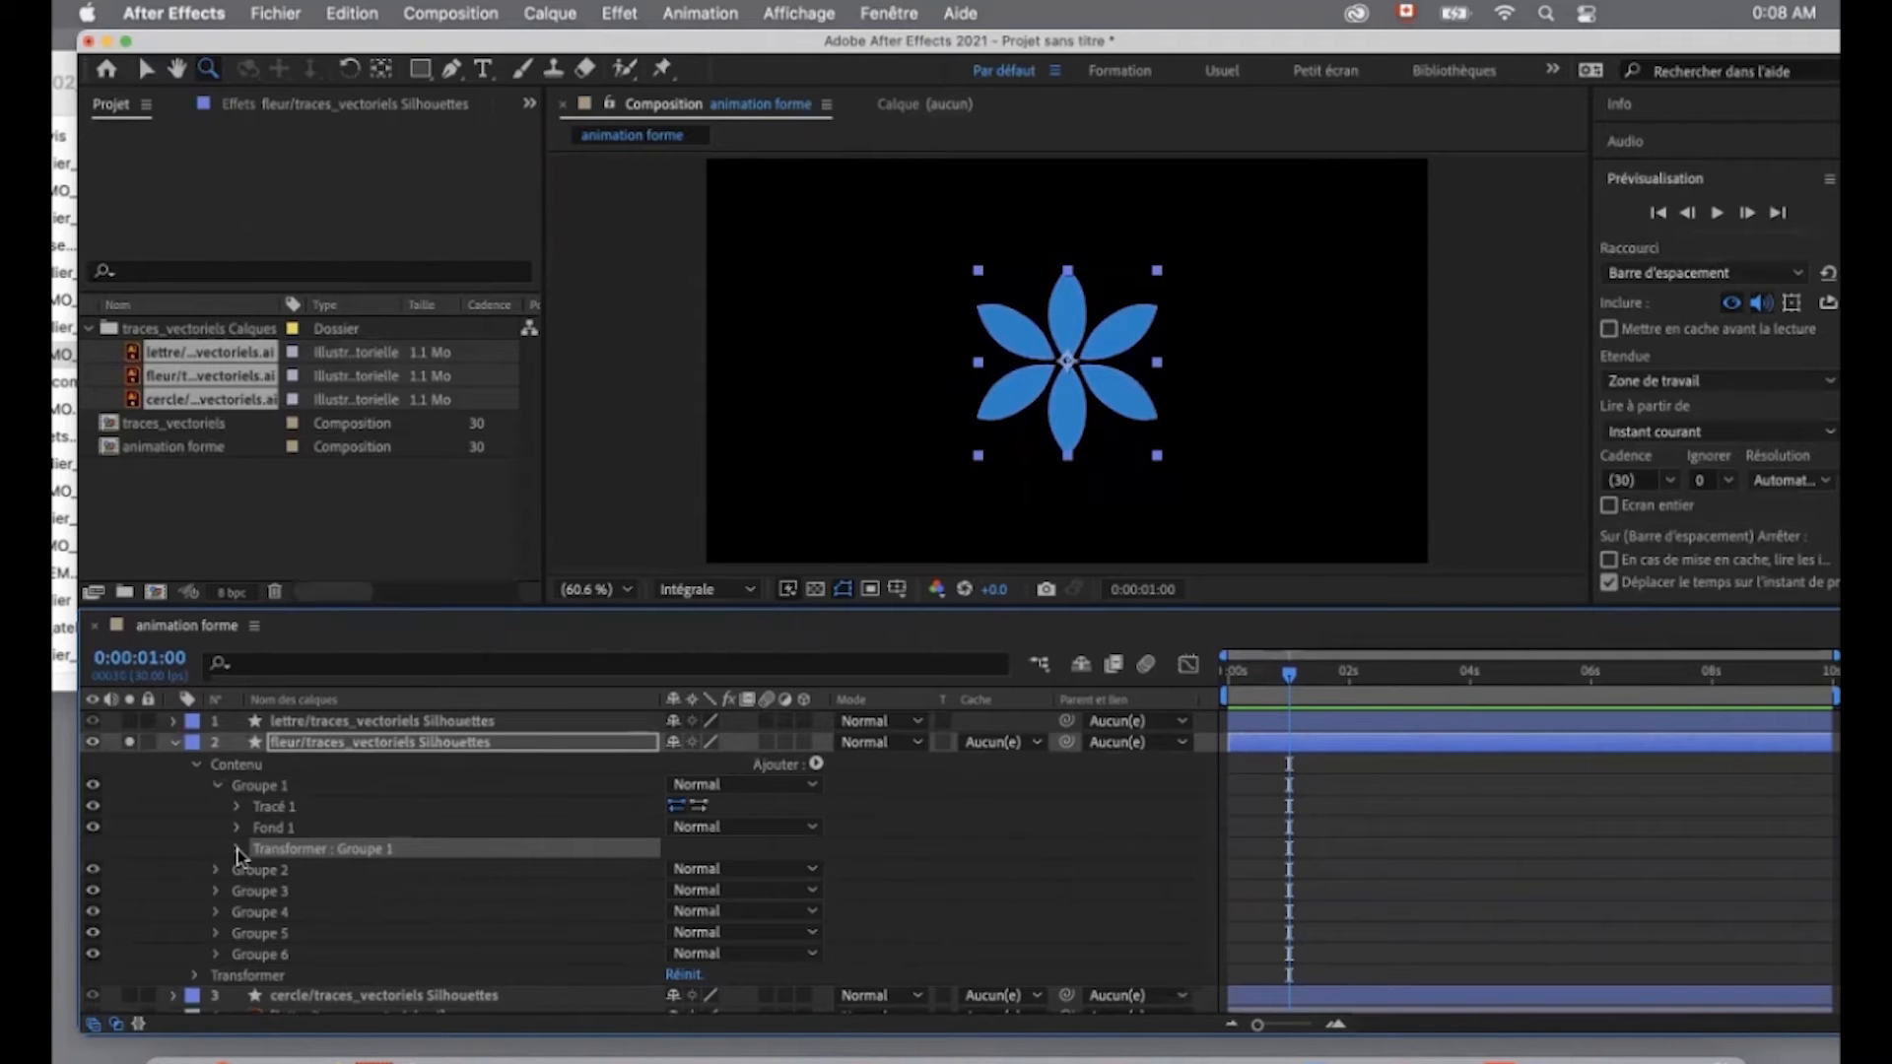
{"action": "left_click", "coordinate": [238, 850]}
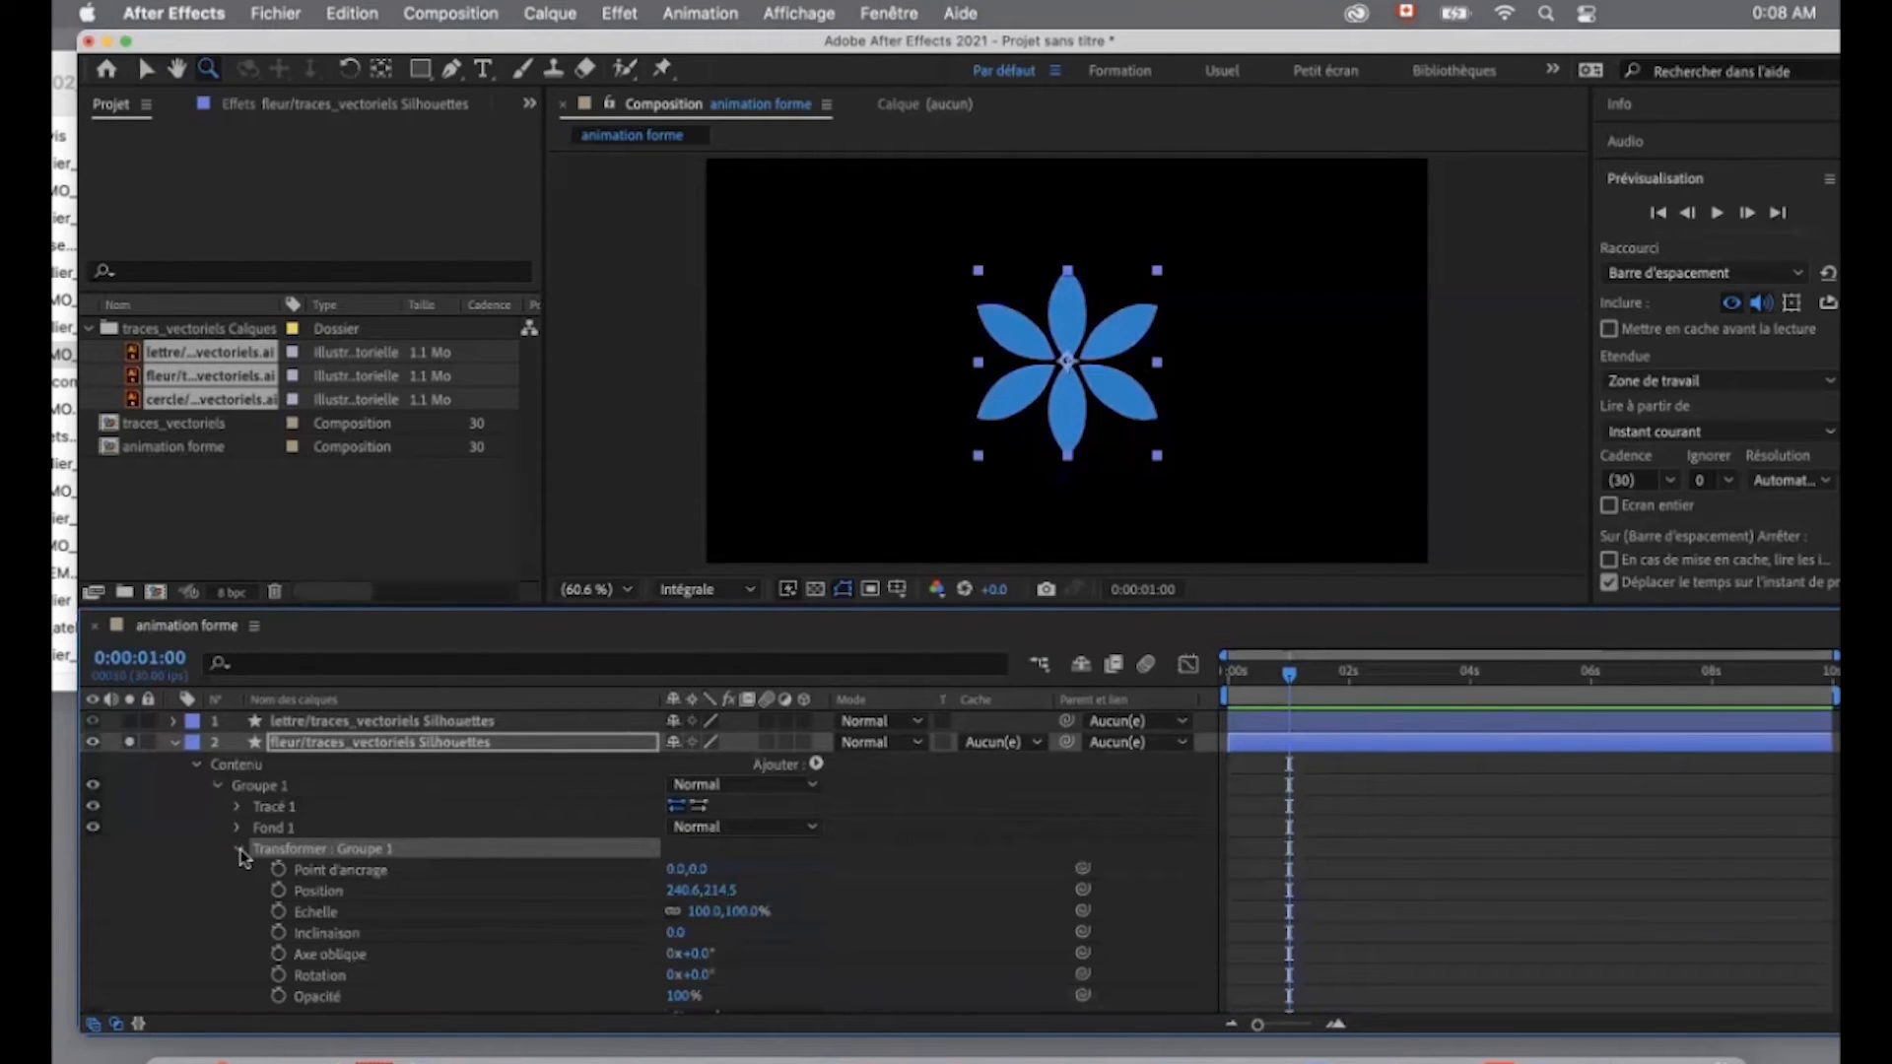
{"action": "left_click", "coordinate": [280, 891]}
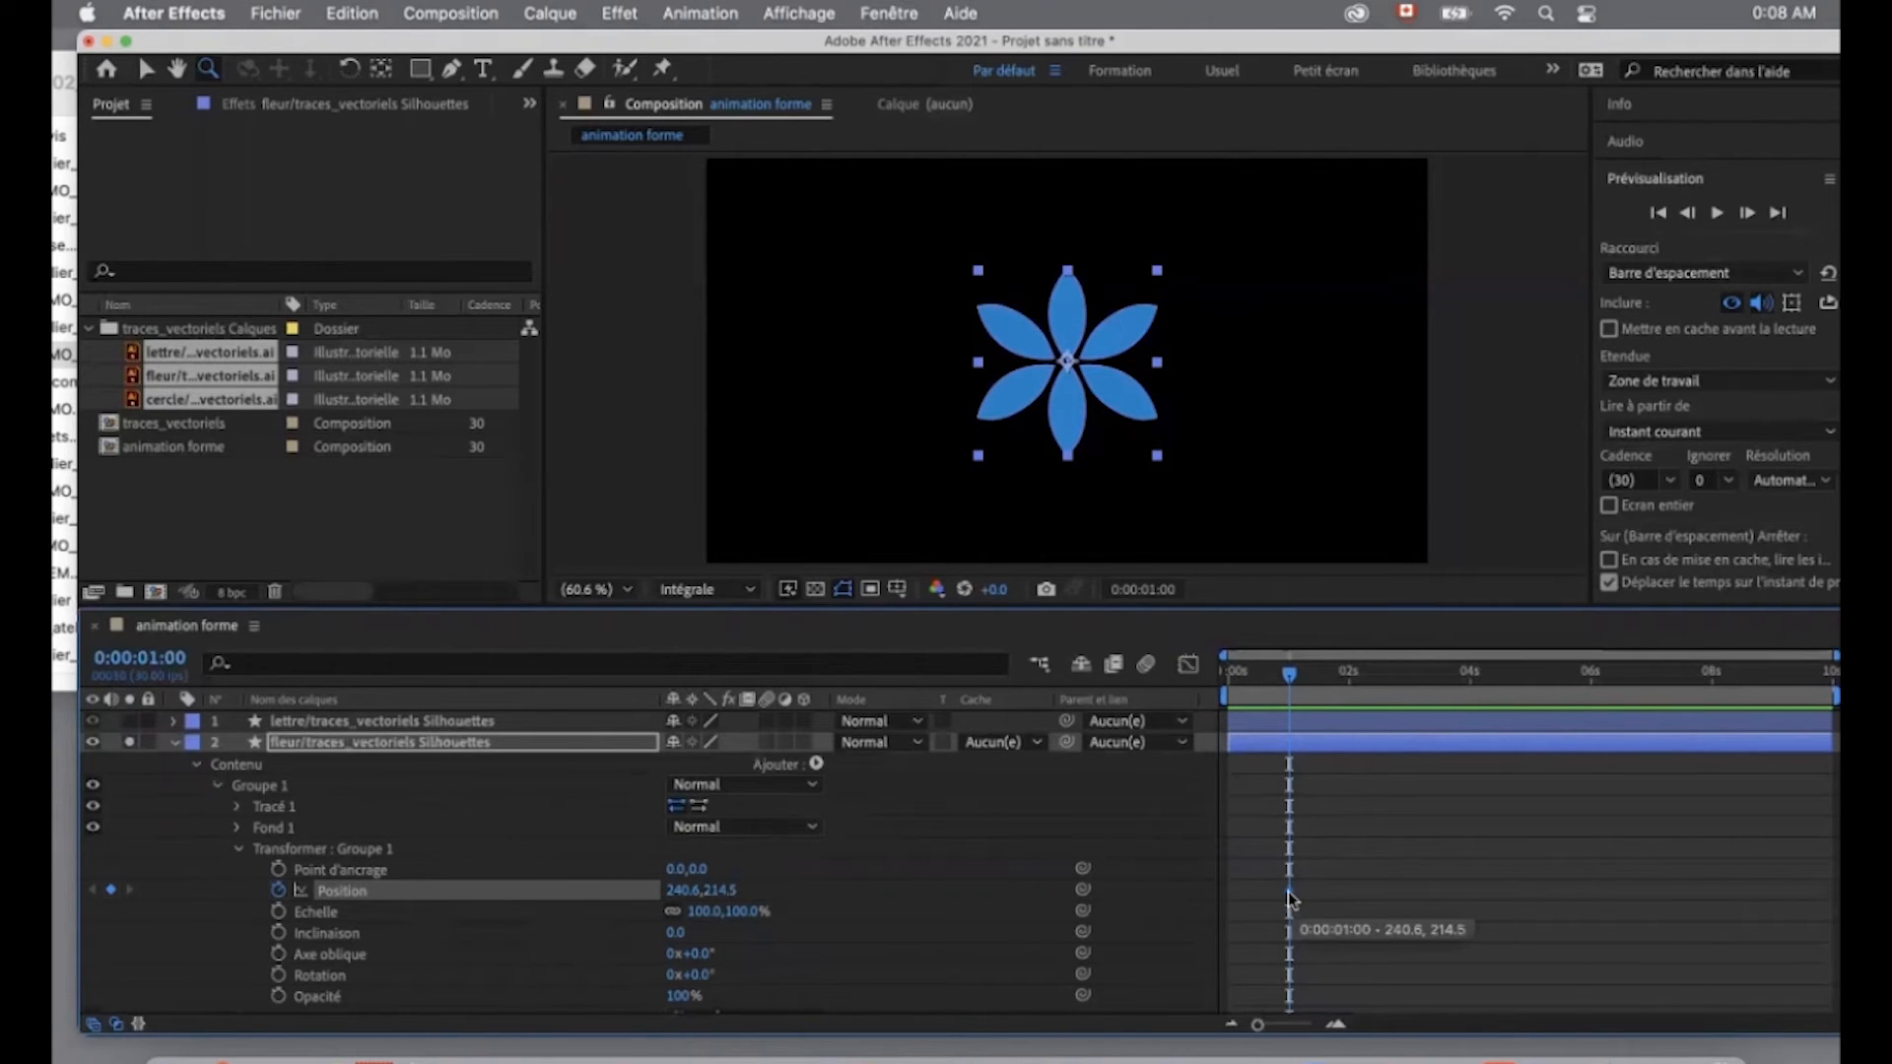
- Set a fill colour keyframe at one second for Groupe 1, then collapse its fill and transform properties
{"action": "left_click", "coordinate": [237, 829]}
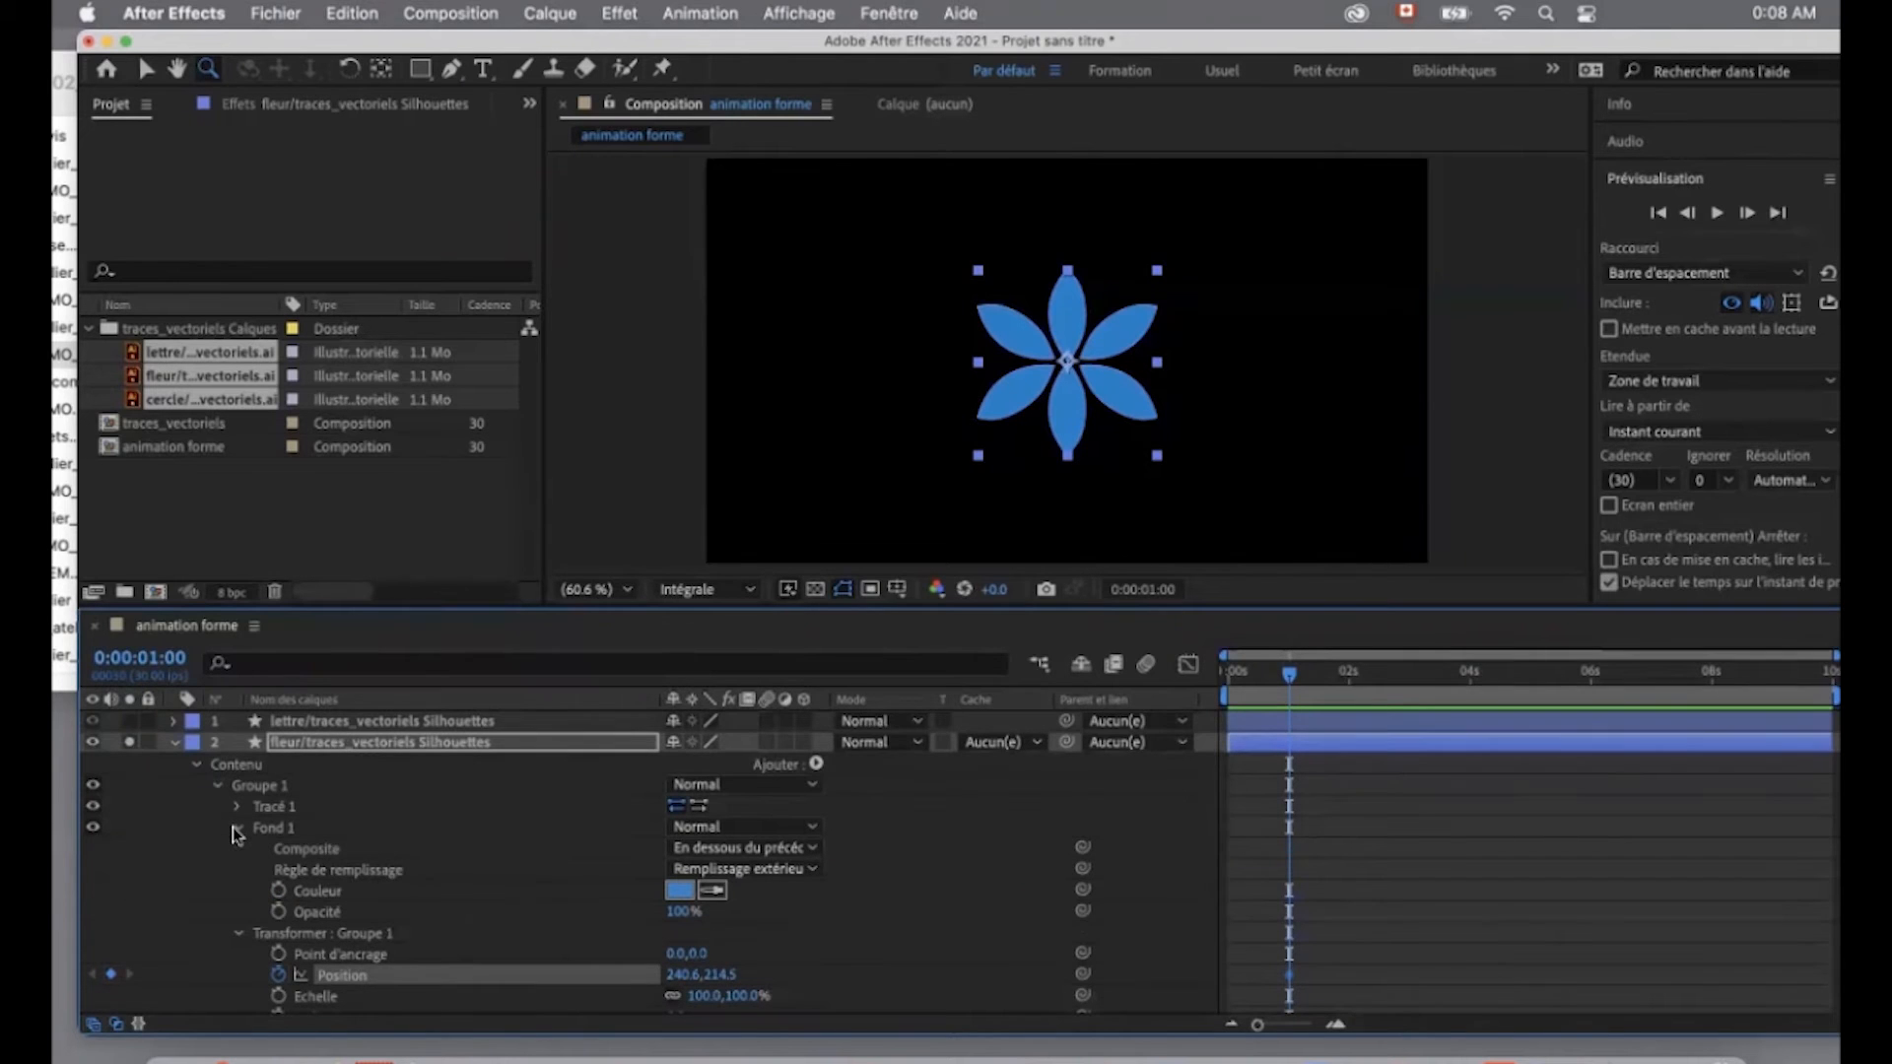
{"action": "left_click", "coordinate": [279, 891]}
{"action": "scroll", "coordinate": [254, 914], "scroll_direction": "down", "scroll_amount": 3}
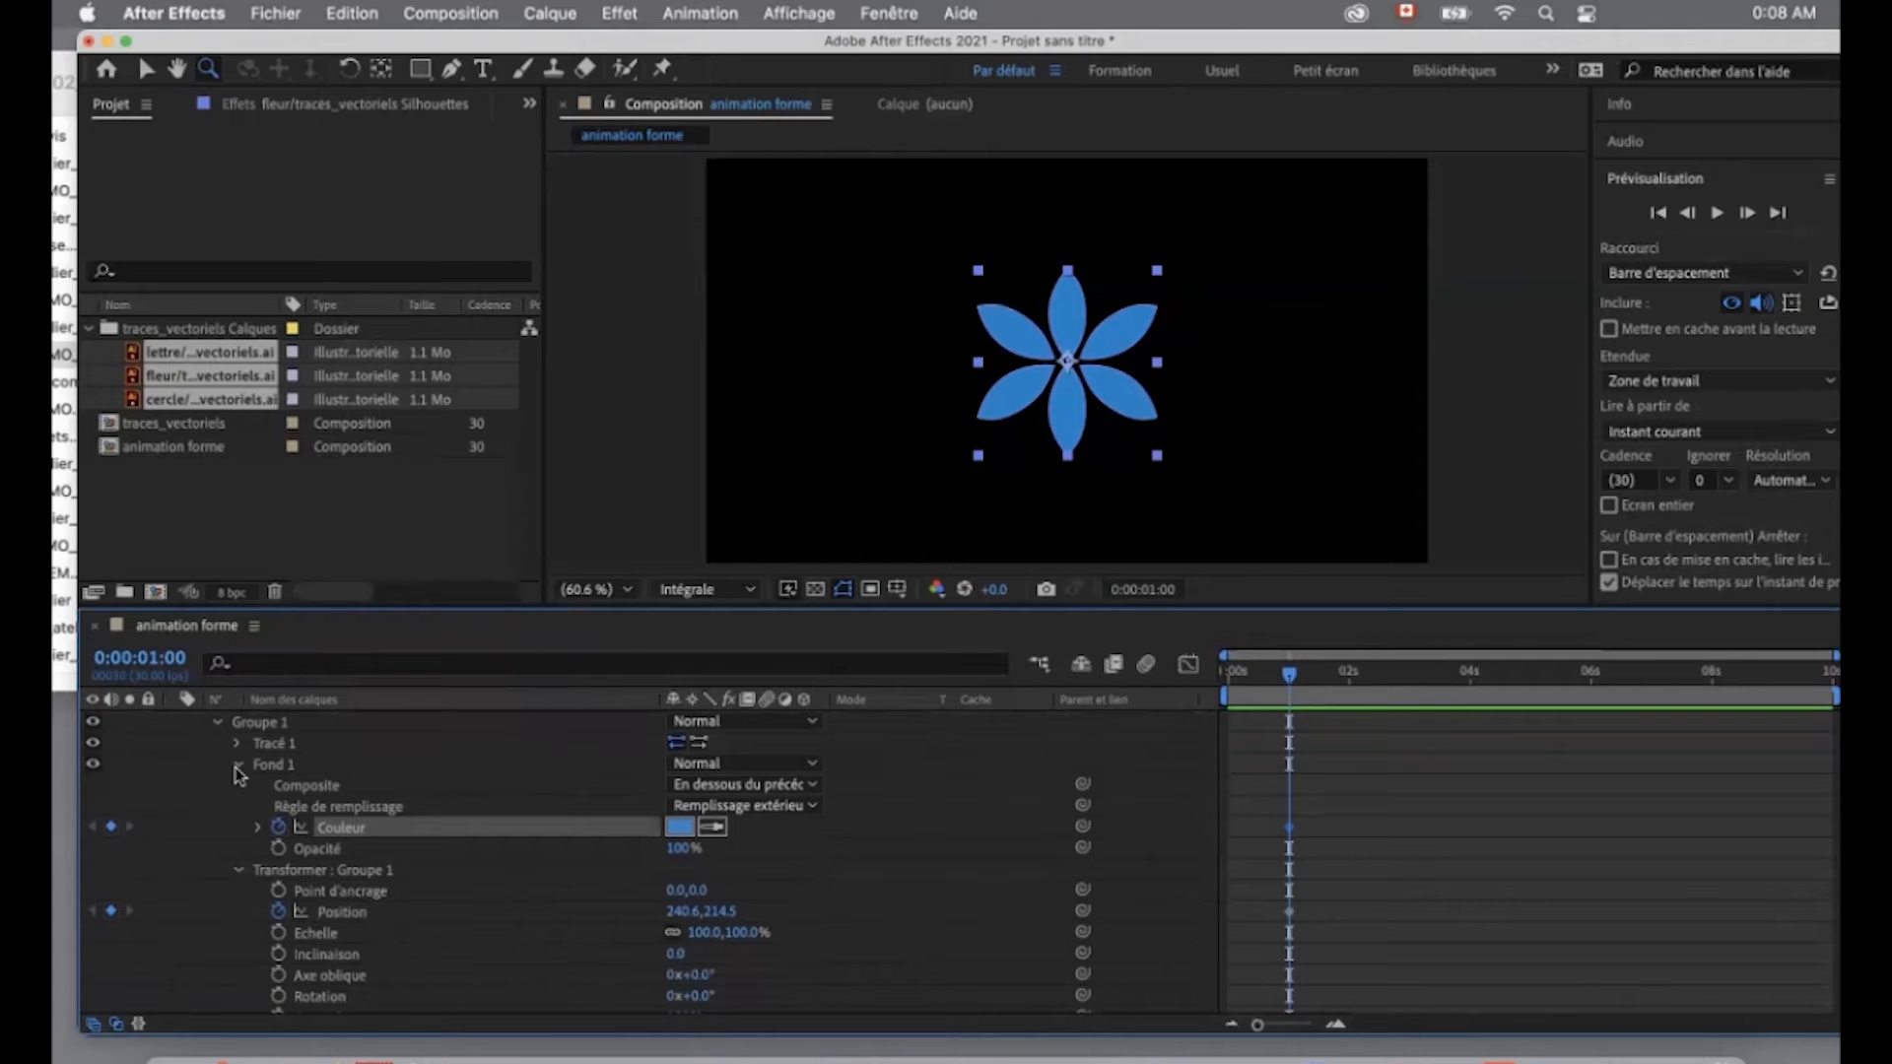
{"action": "left_click", "coordinate": [237, 765]}
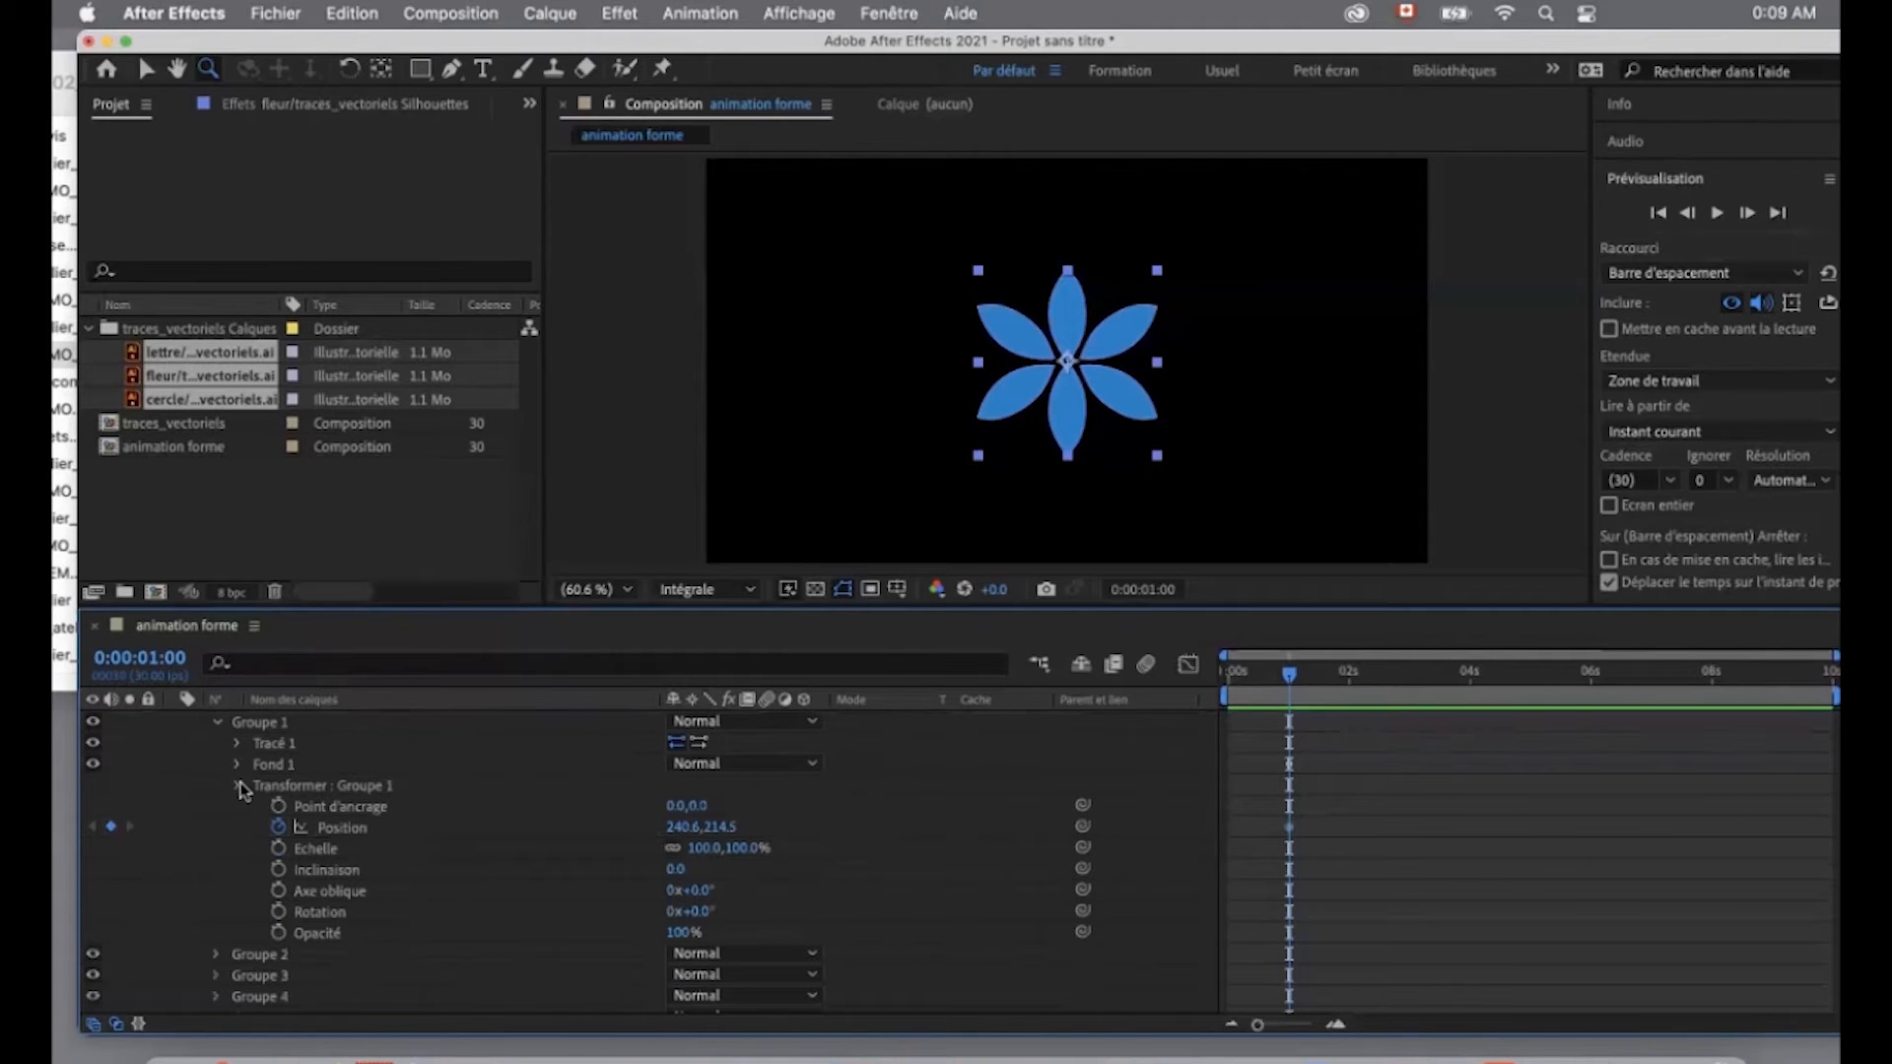
{"action": "left_click", "coordinate": [240, 787]}
- Set fill colour and Position keyframes at one second for Groupe 2 and collapse the group
{"action": "left_click", "coordinate": [218, 813]}
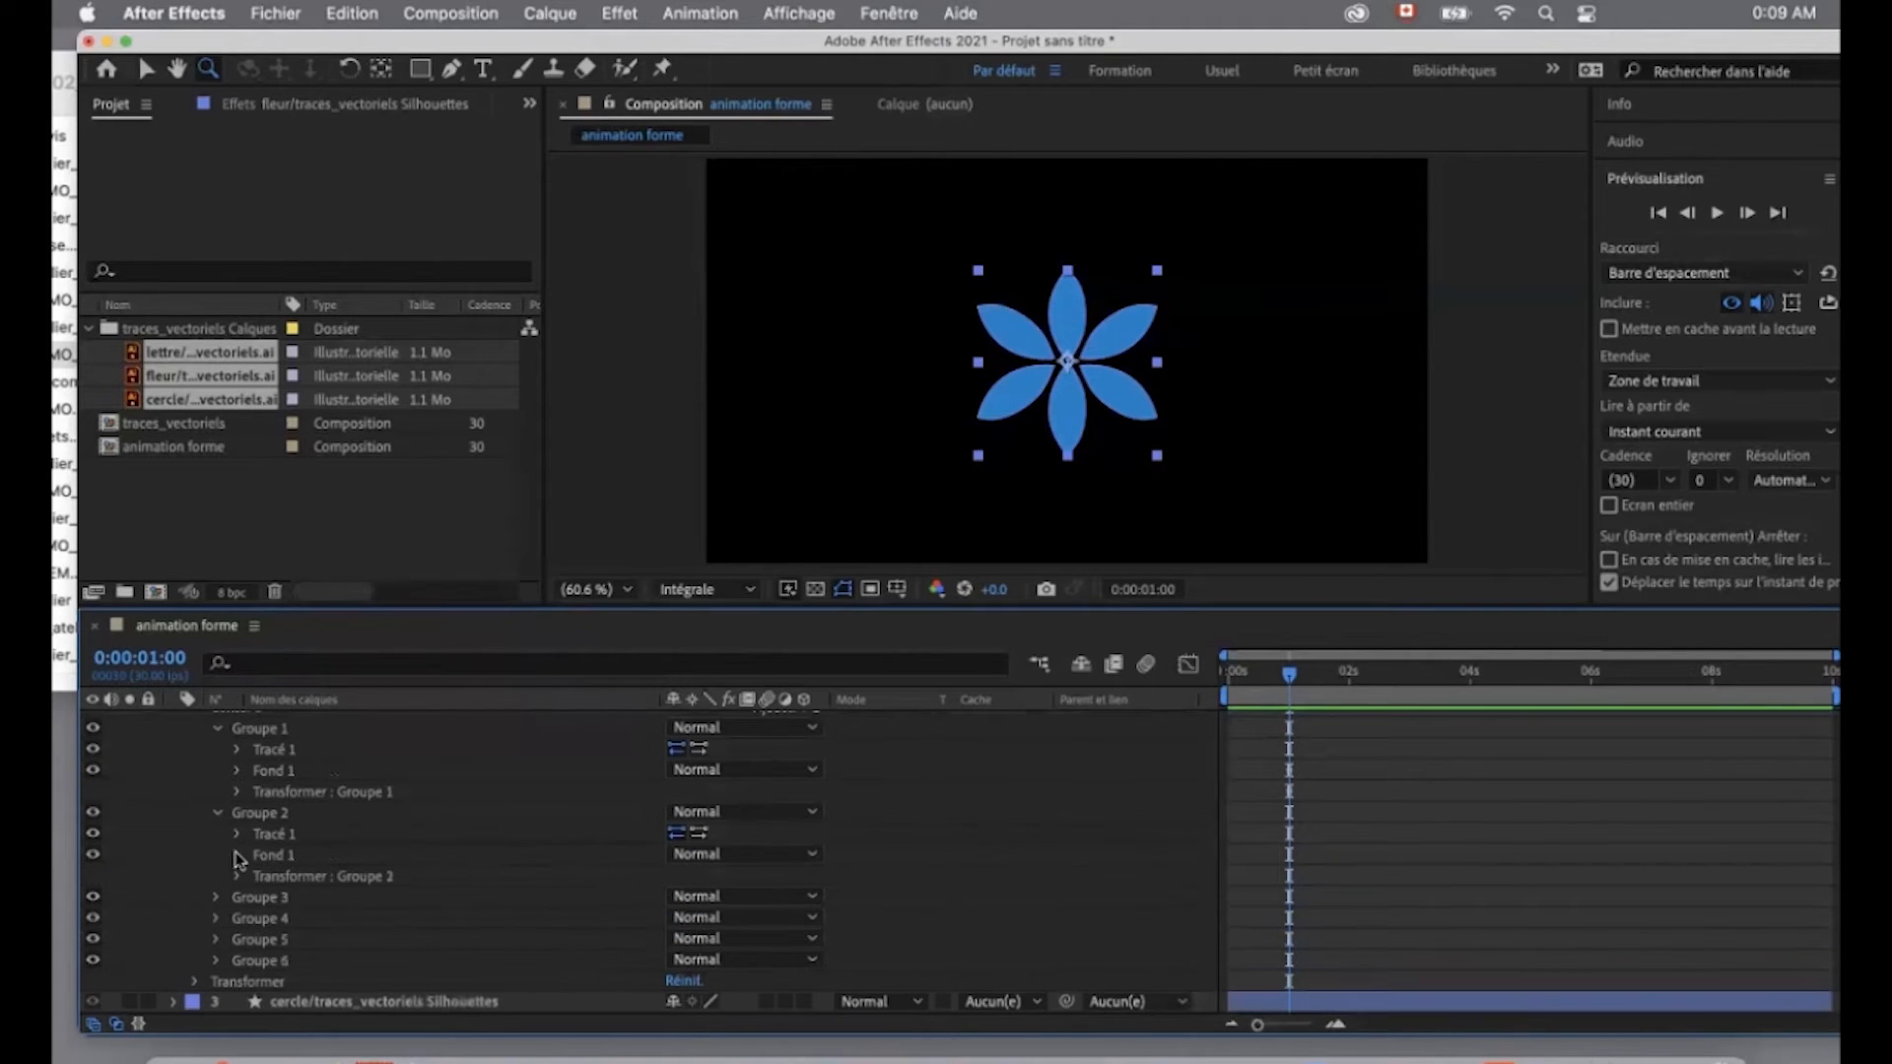
{"action": "left_click", "coordinate": [237, 856]}
{"action": "left_click", "coordinate": [279, 918]}
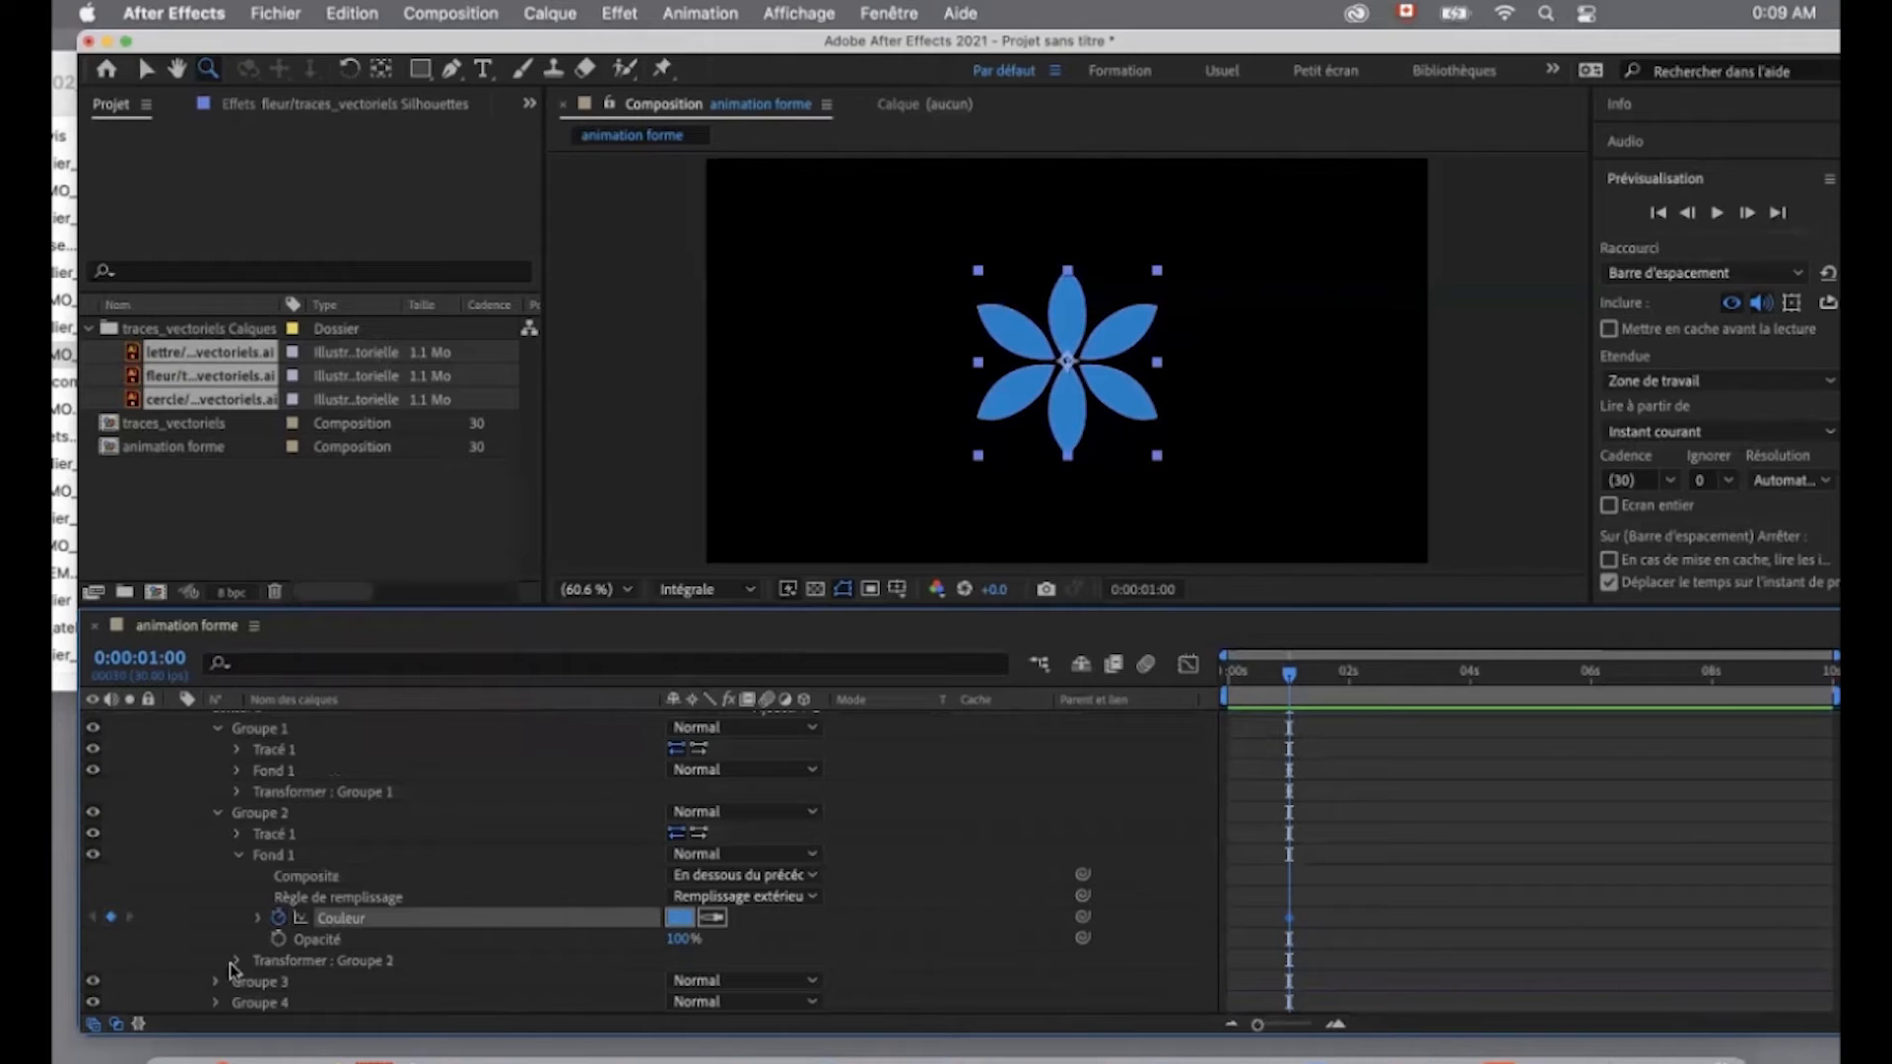
{"action": "left_click", "coordinate": [235, 961]}
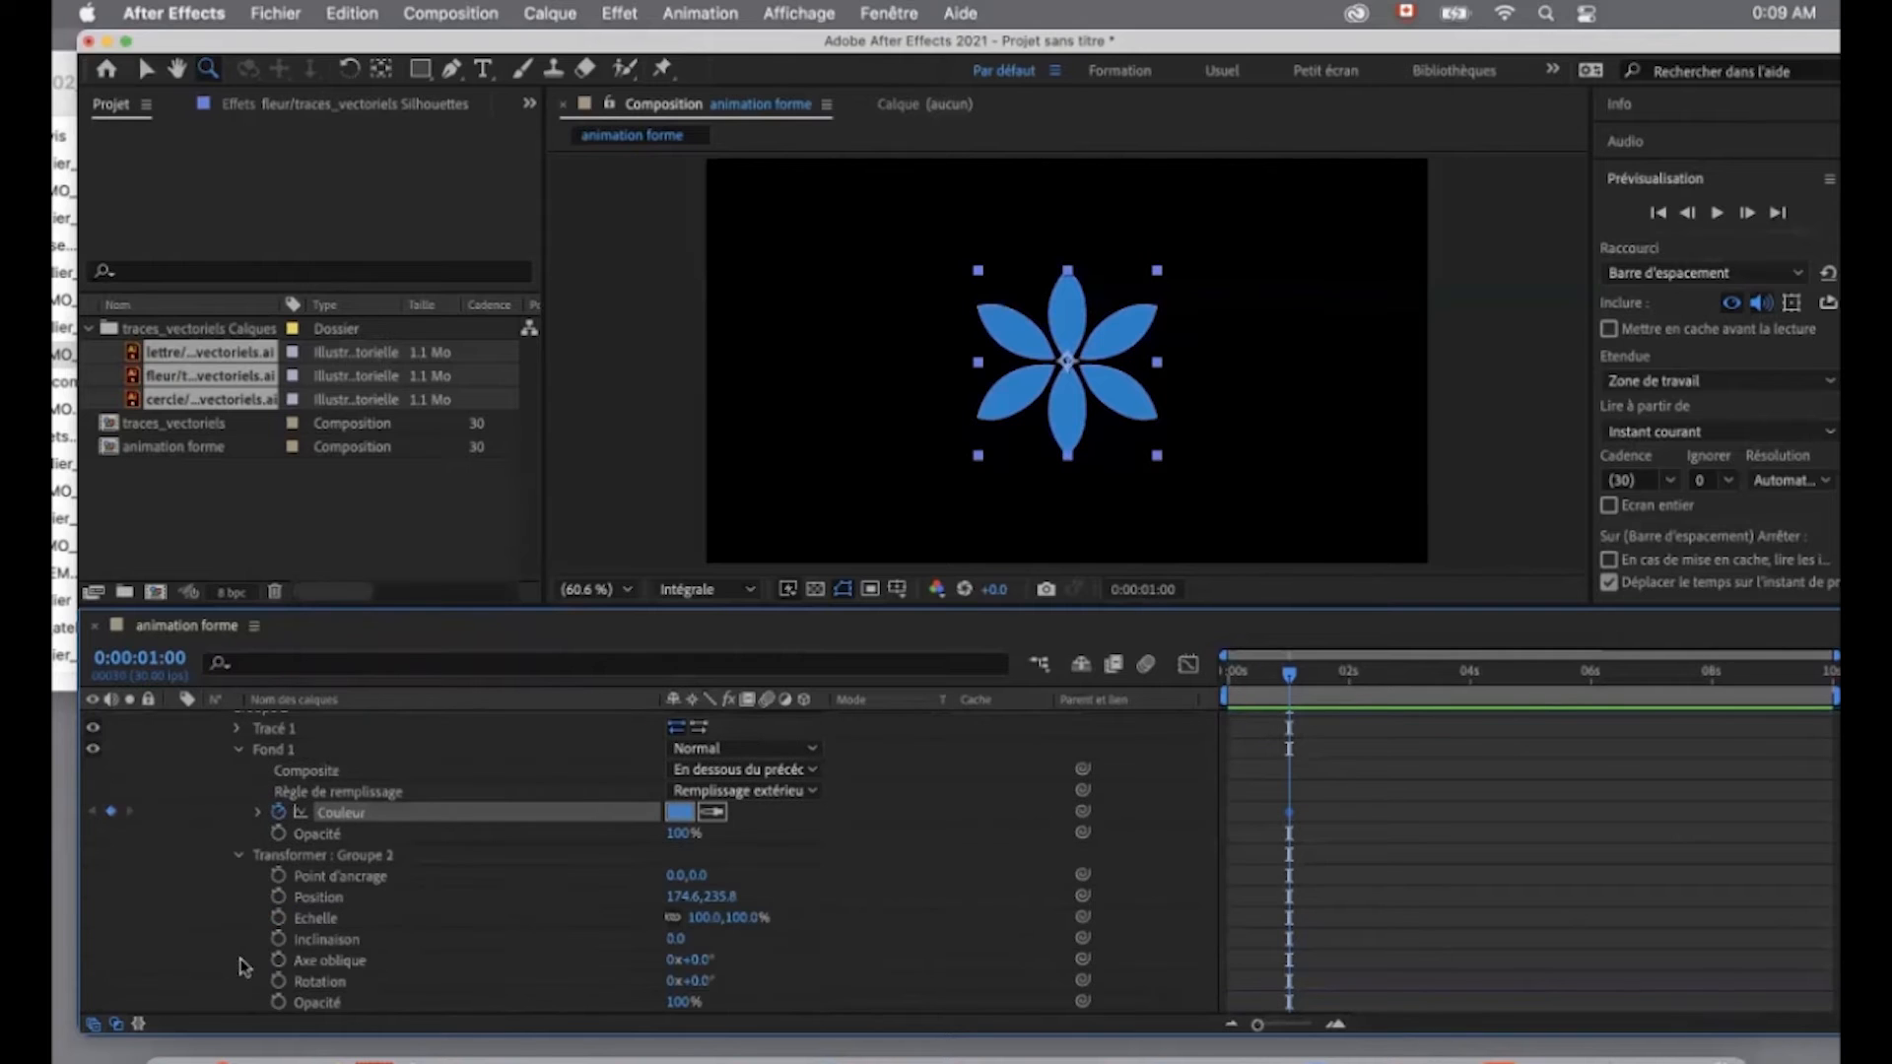
{"action": "left_click", "coordinate": [278, 898]}
{"action": "scroll", "coordinate": [254, 794], "scroll_direction": "up", "scroll_amount": 1}
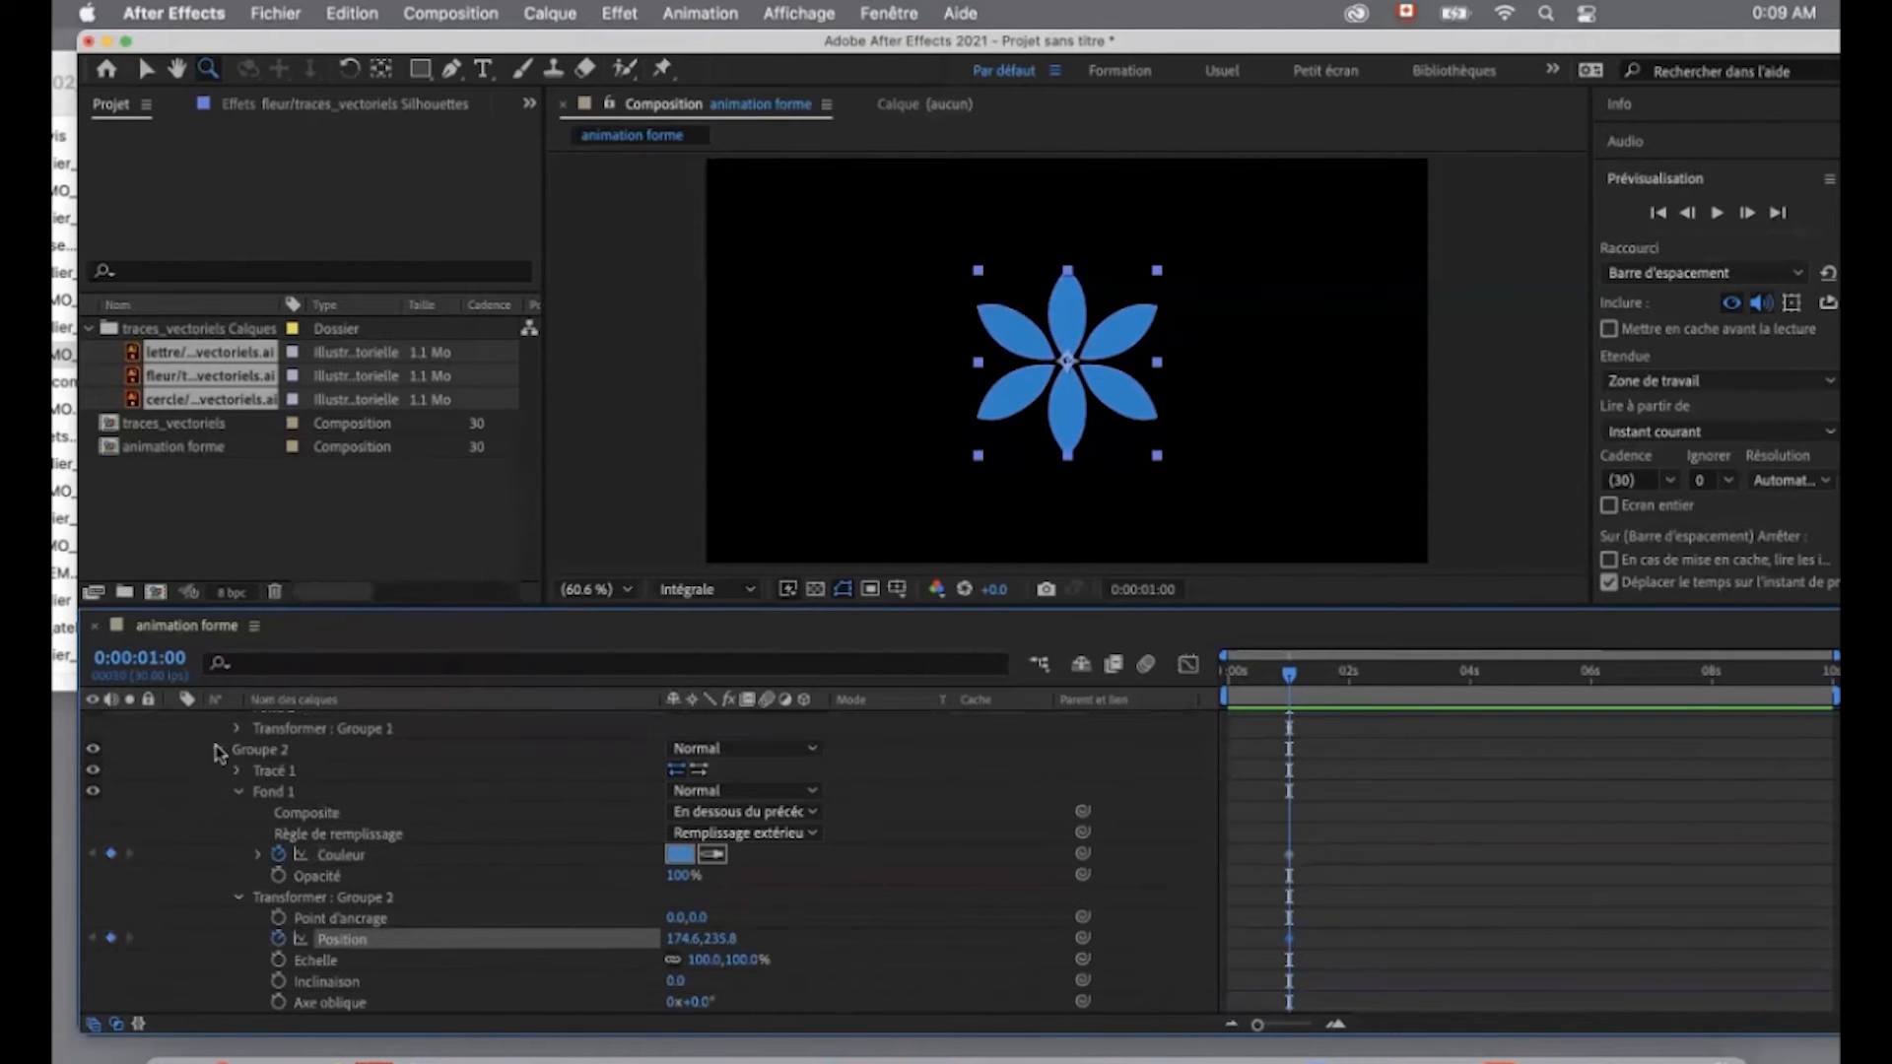
{"action": "left_click", "coordinate": [218, 751]}
- Set fill colour and Position keyframes at one second for Groupe 3 and collapse its properties
{"action": "left_click", "coordinate": [238, 876]}
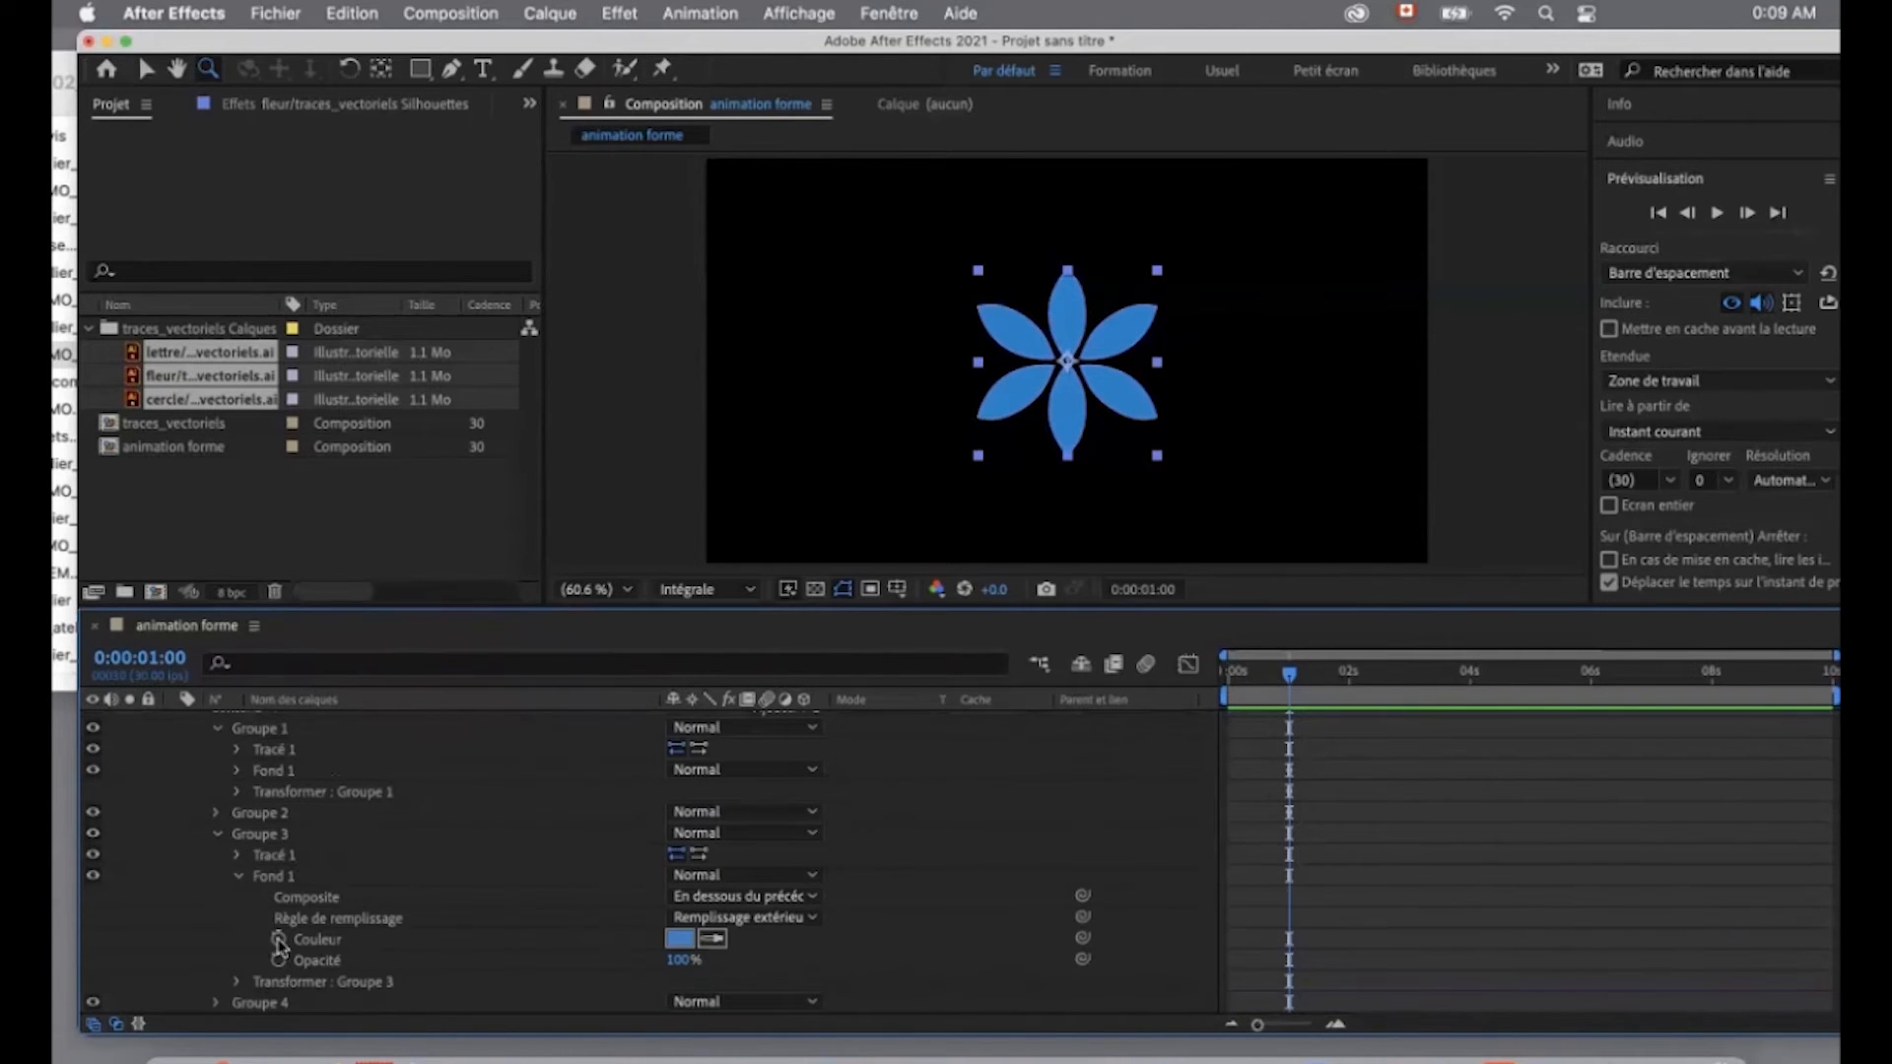
{"action": "left_click", "coordinate": [279, 939]}
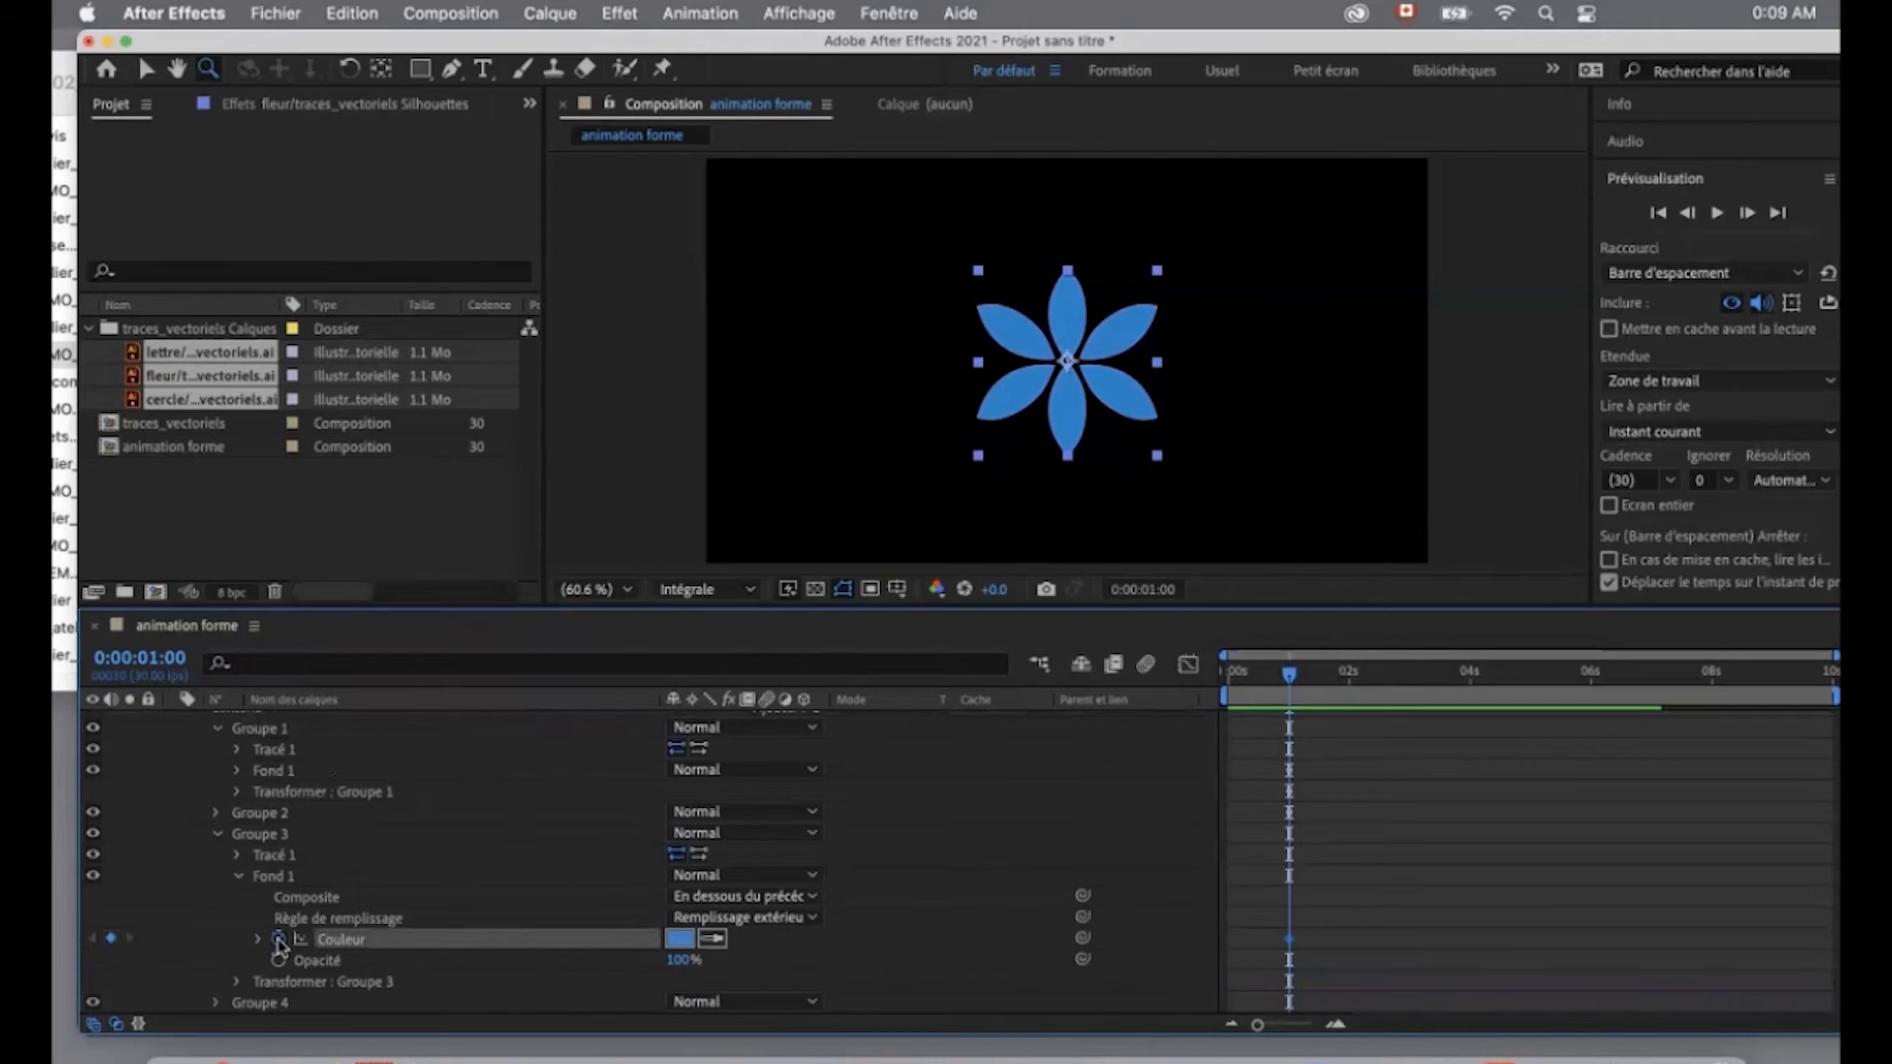
{"action": "left_click", "coordinate": [239, 877]}
{"action": "scroll", "coordinate": [239, 902], "scroll_direction": "down", "scroll_amount": 2}
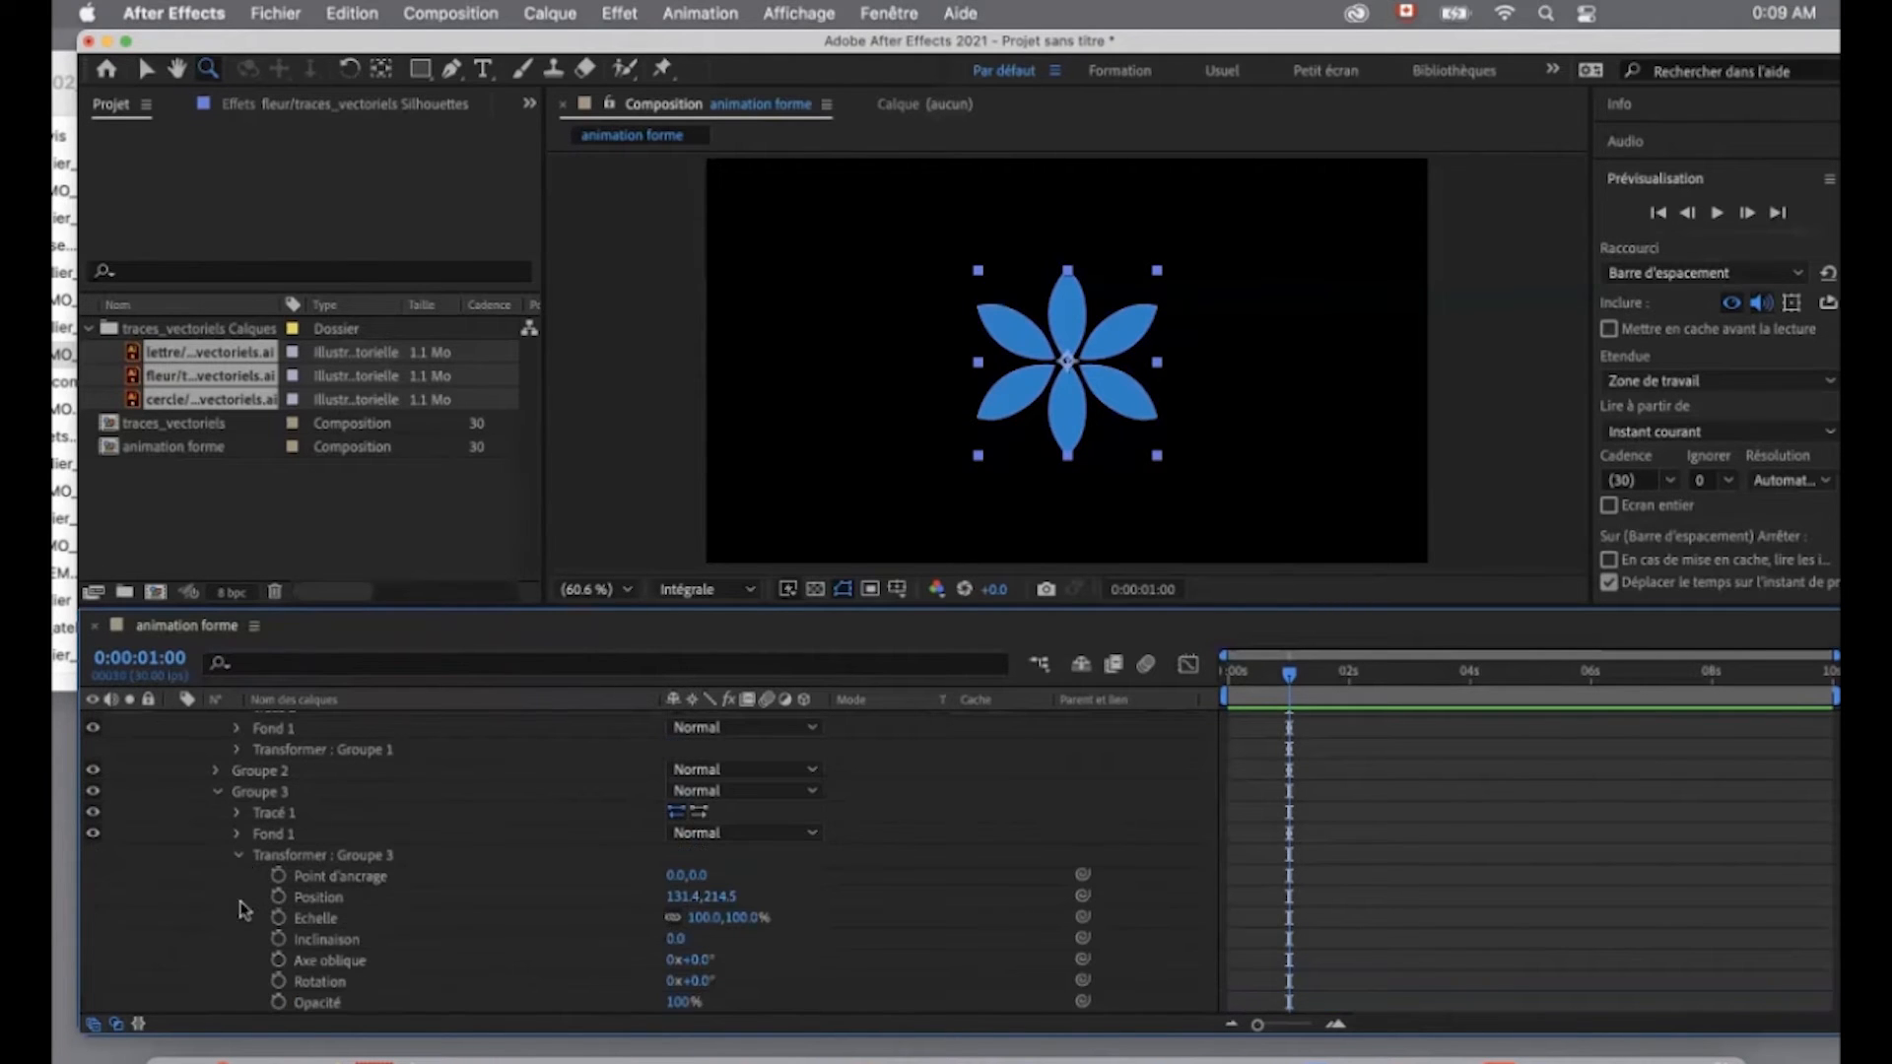
{"action": "left_click", "coordinate": [279, 897]}
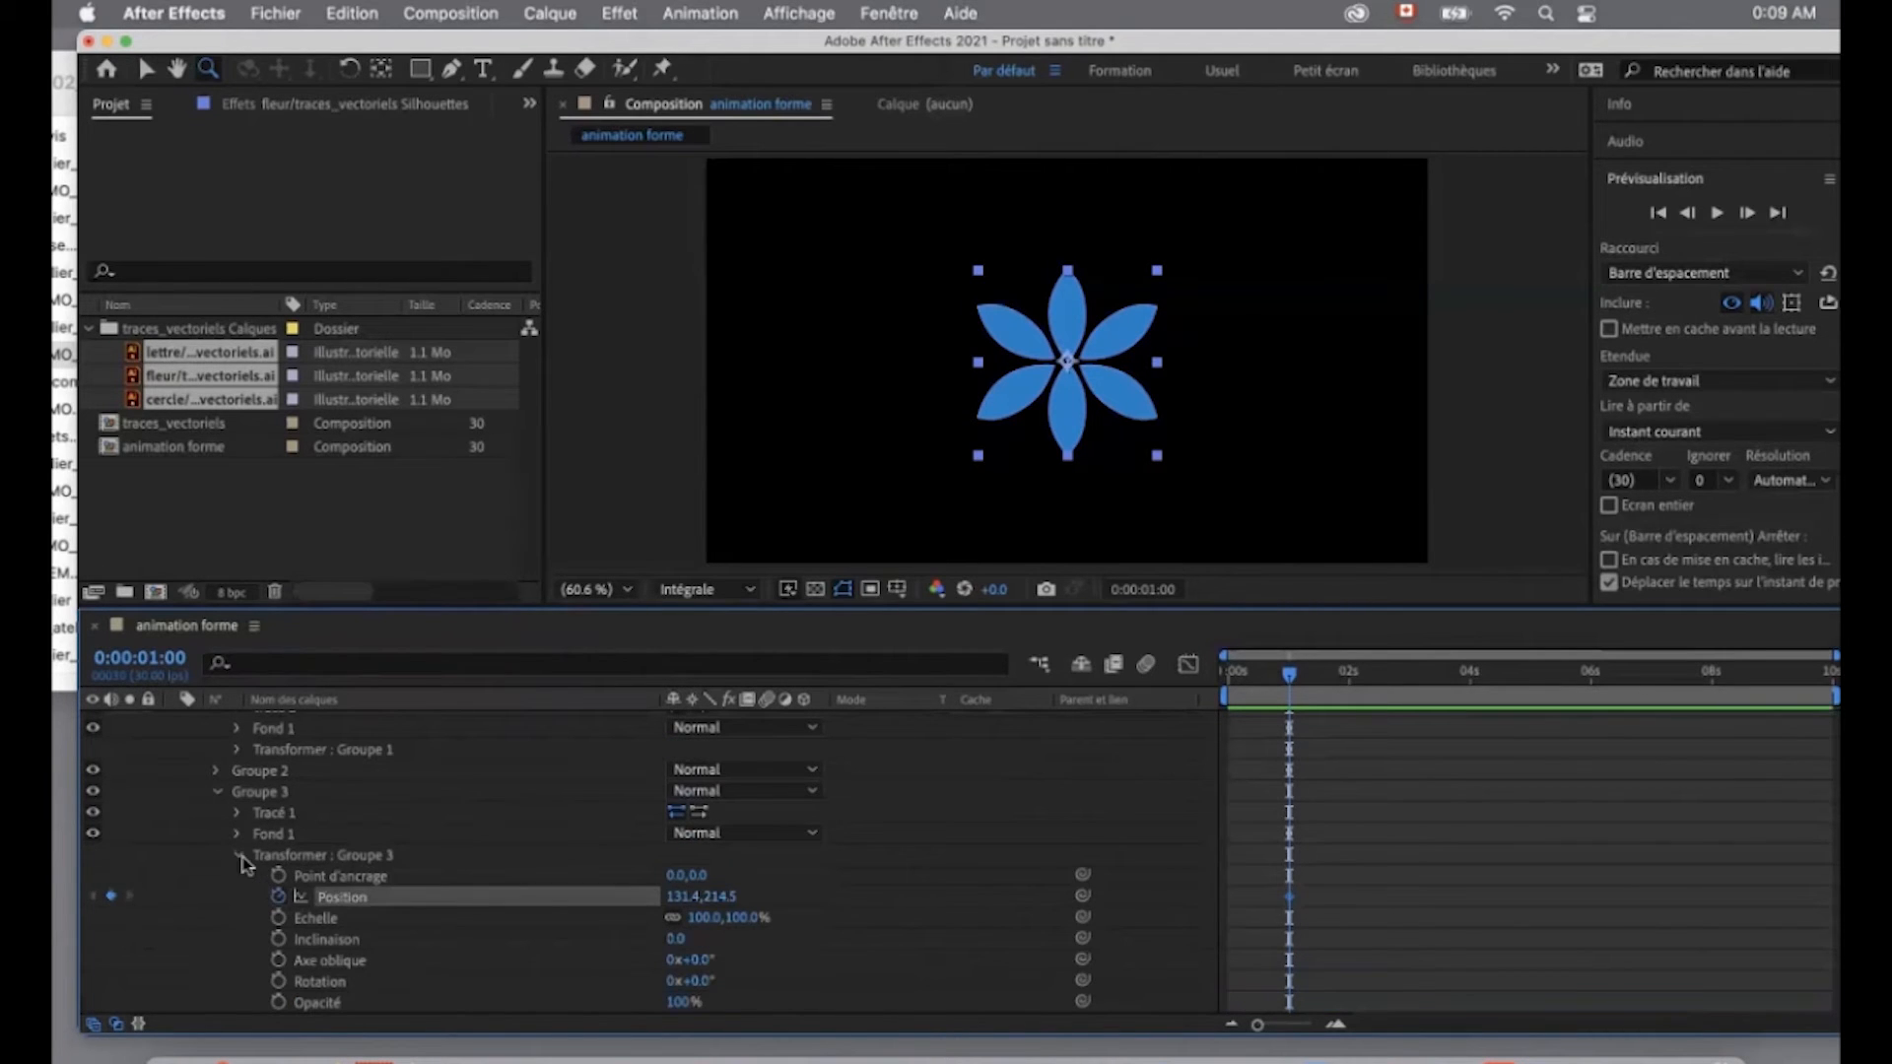
{"action": "left_click", "coordinate": [241, 856]}
{"action": "scroll", "coordinate": [236, 867], "scroll_direction": "down", "scroll_amount": 1}
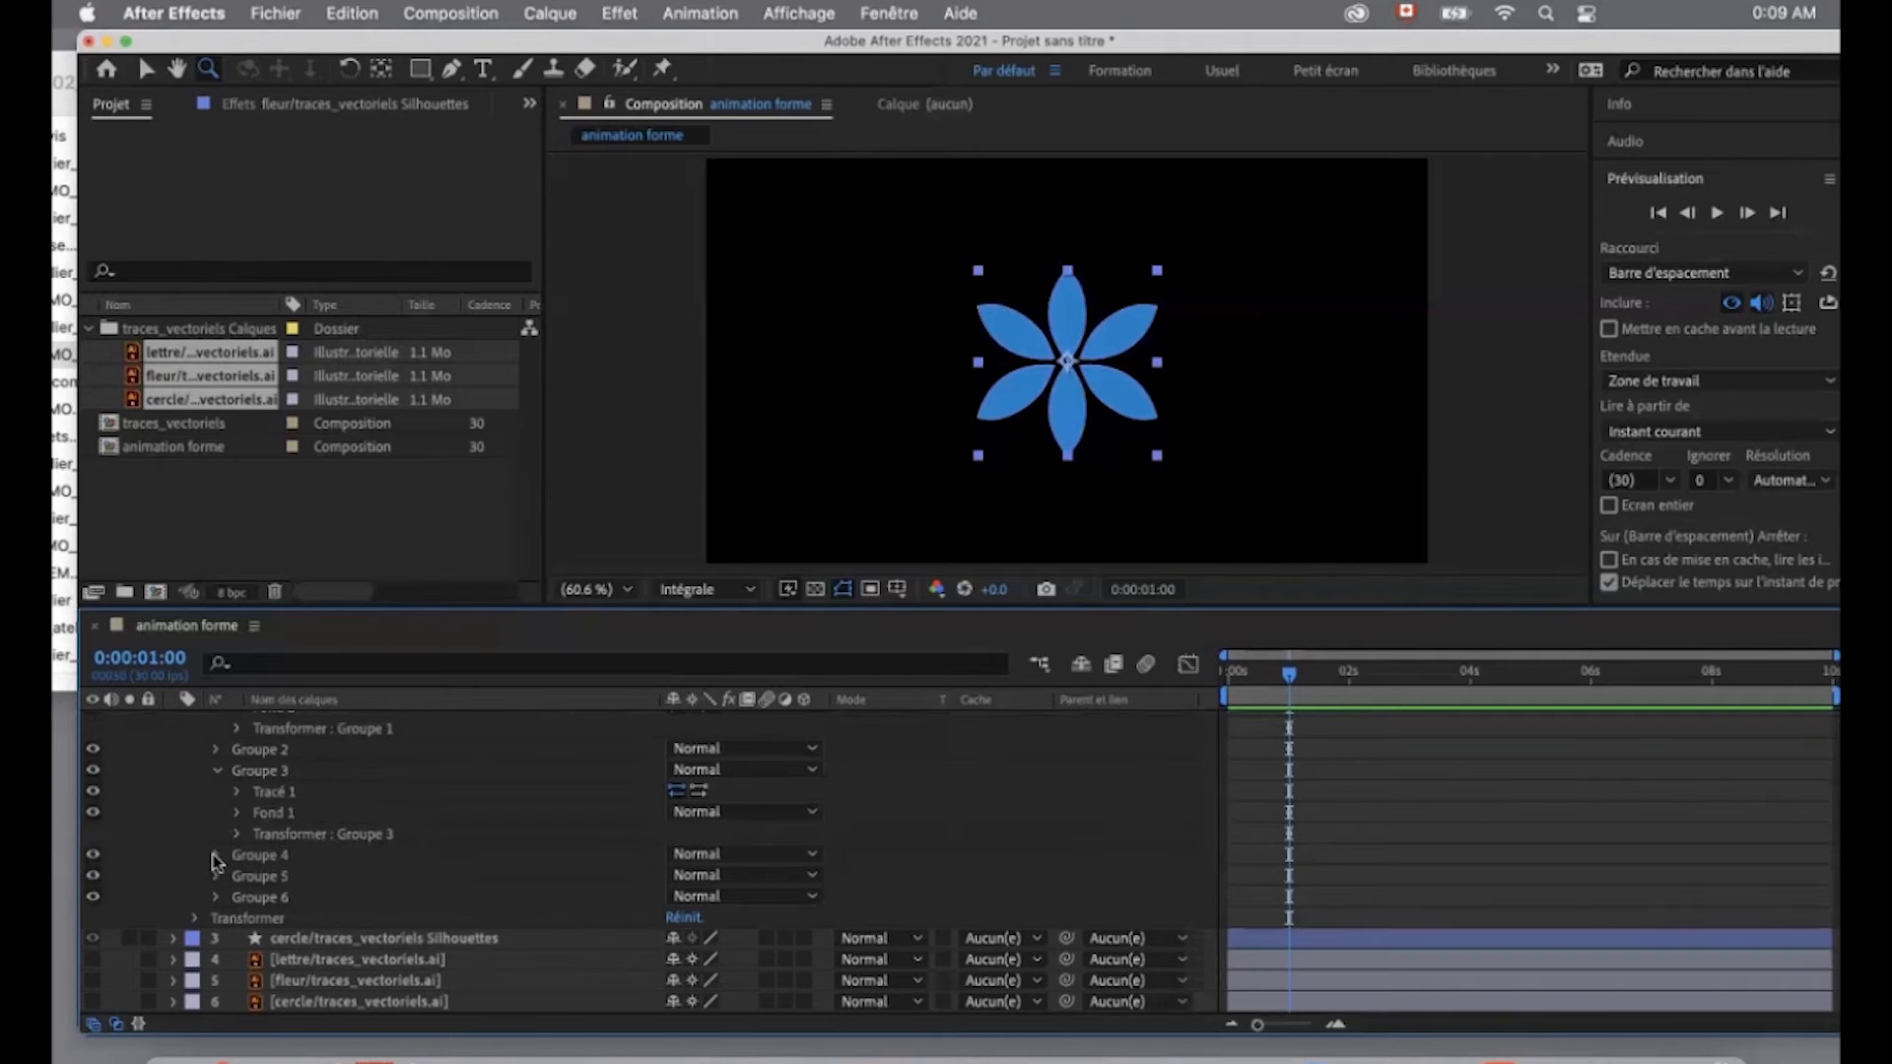
- Set fill colour and Position keyframes at one second for Groupe 4 and collapse its properties
{"action": "left_click", "coordinate": [216, 855]}
{"action": "left_click", "coordinate": [237, 897]}
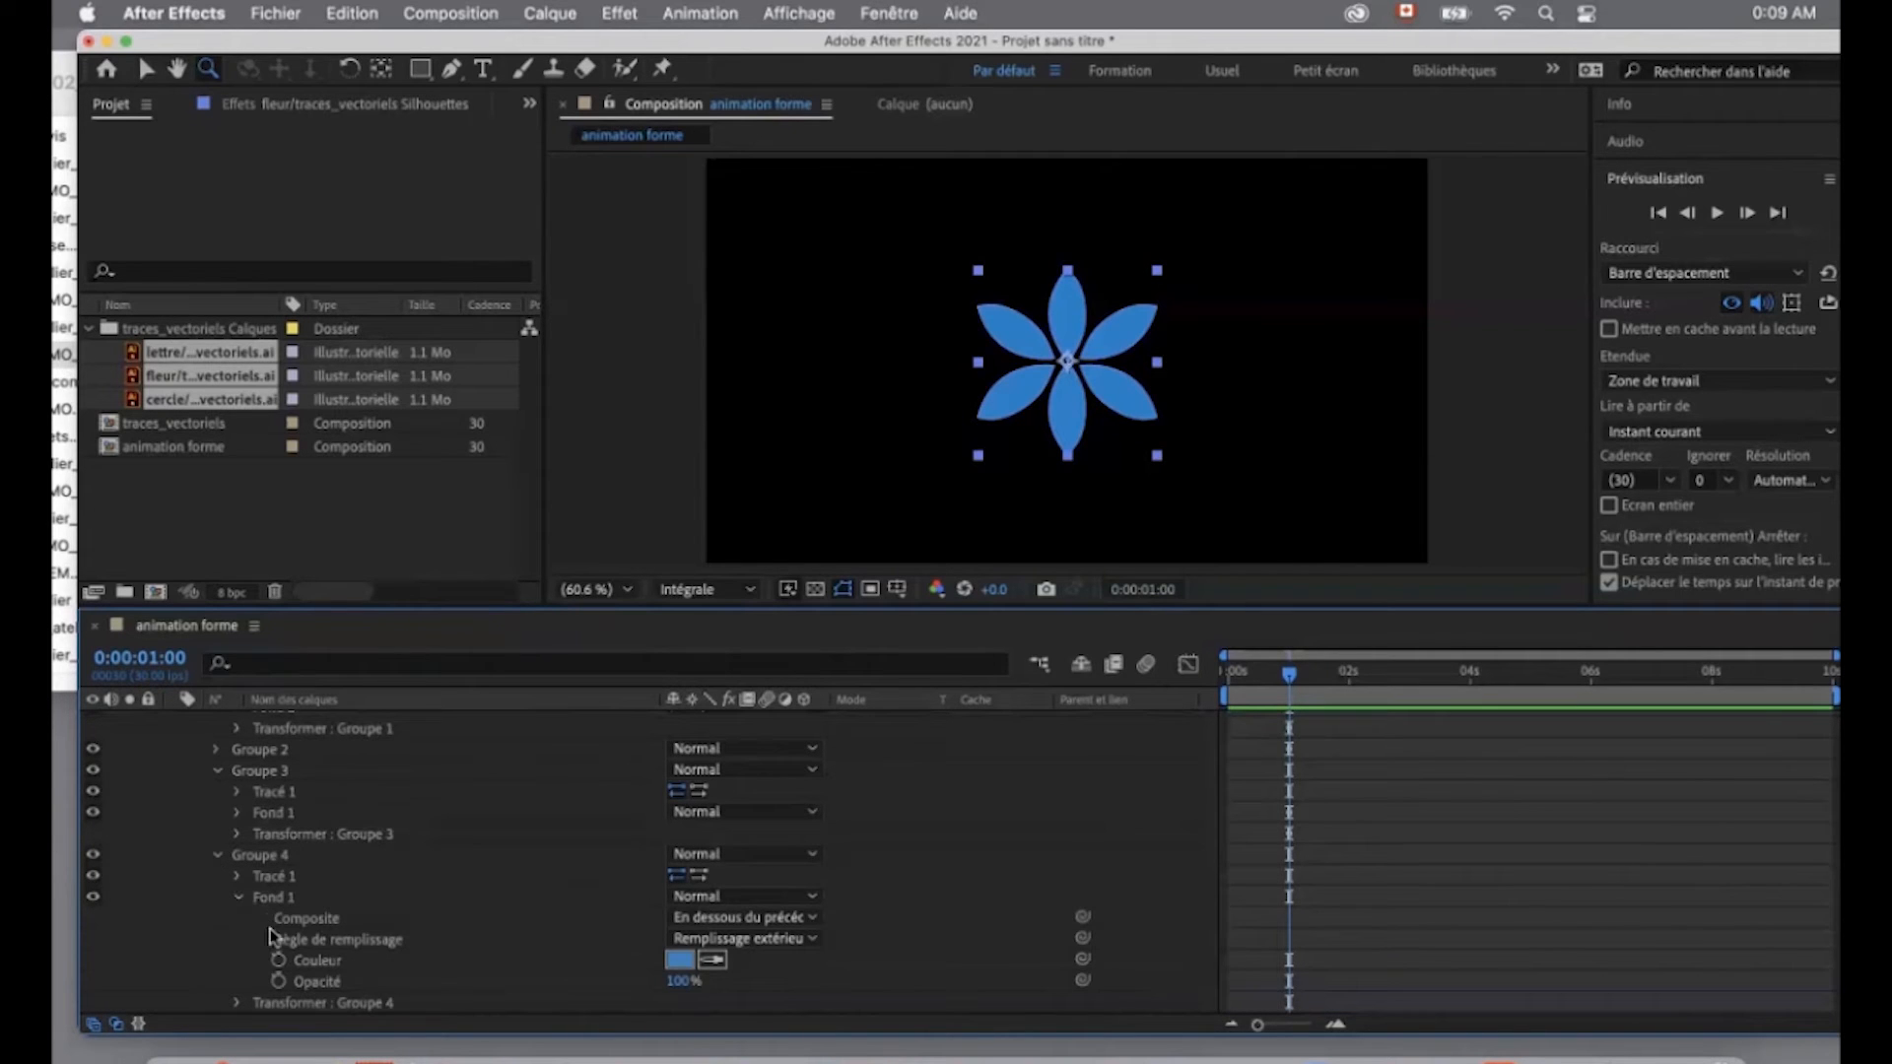
{"action": "left_click", "coordinate": [279, 961]}
{"action": "scroll", "coordinate": [254, 971], "scroll_direction": "down", "scroll_amount": 2}
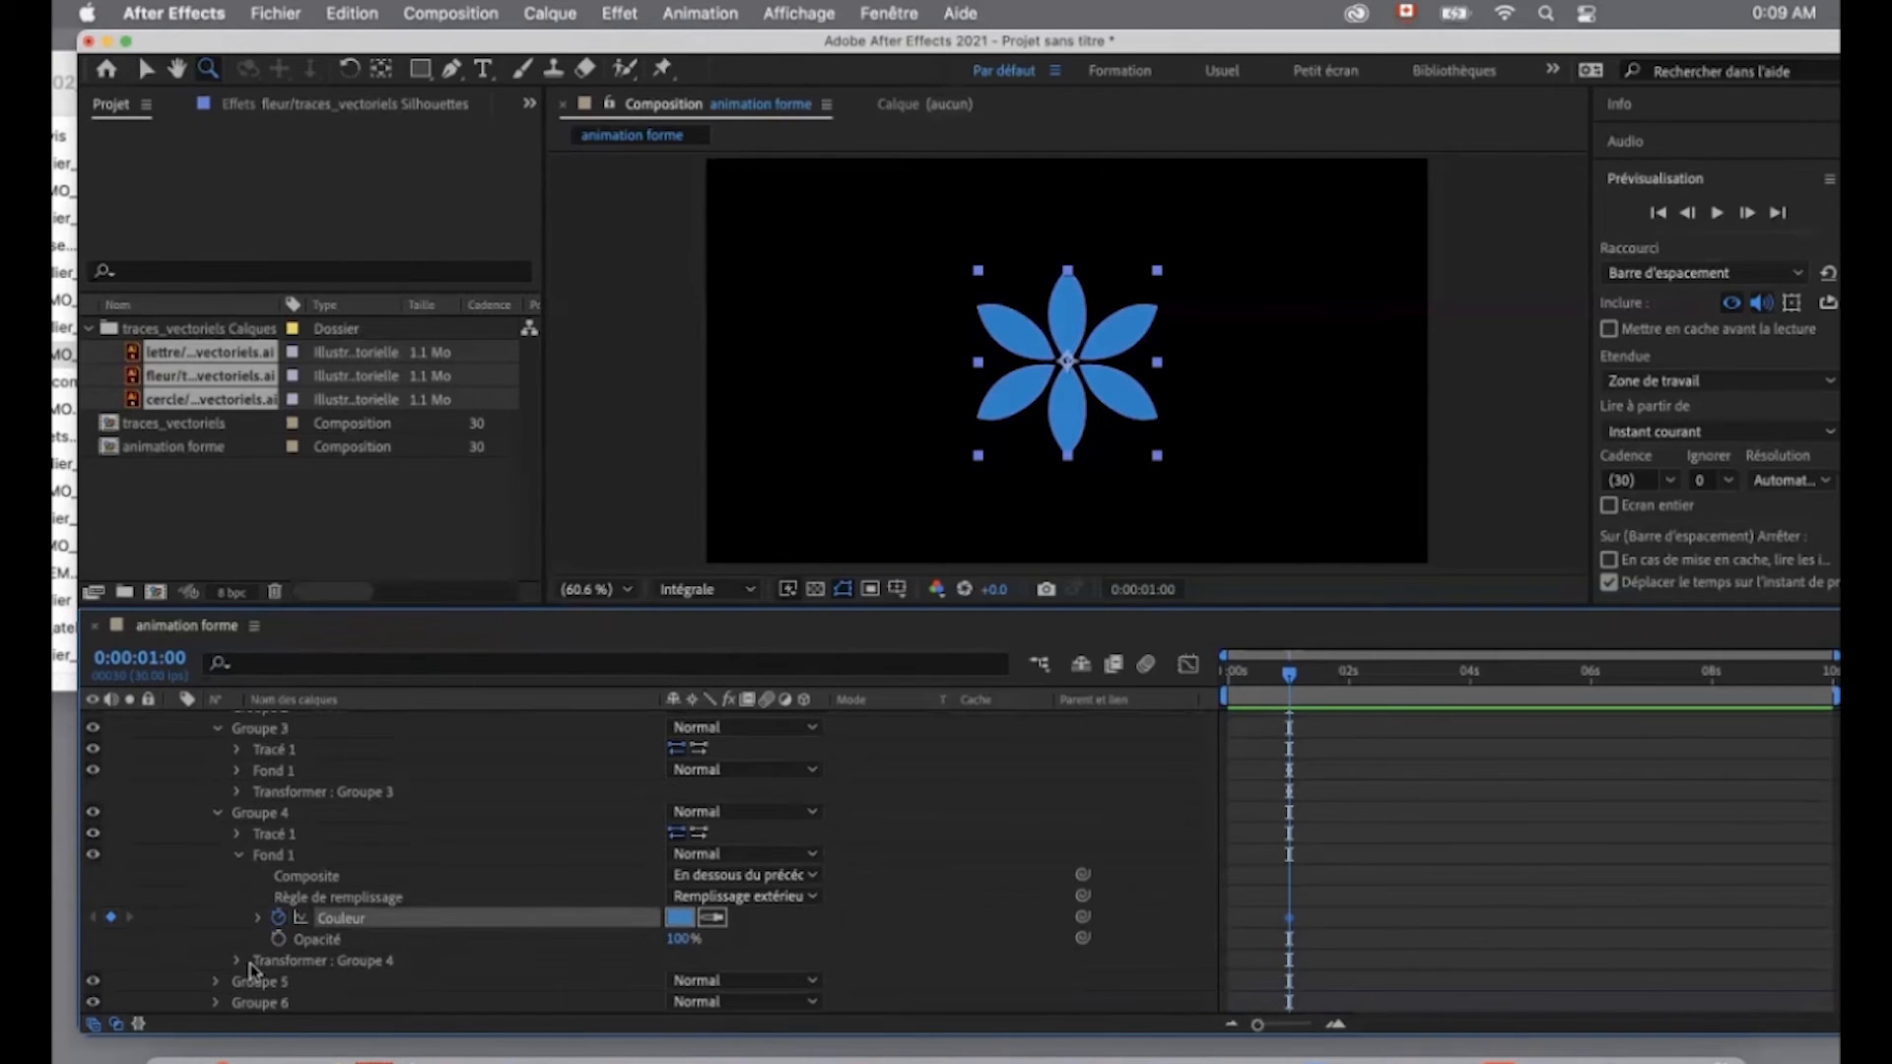
{"action": "scroll", "coordinate": [238, 965], "scroll_direction": "down", "scroll_amount": 4}
{"action": "left_click", "coordinate": [238, 771]}
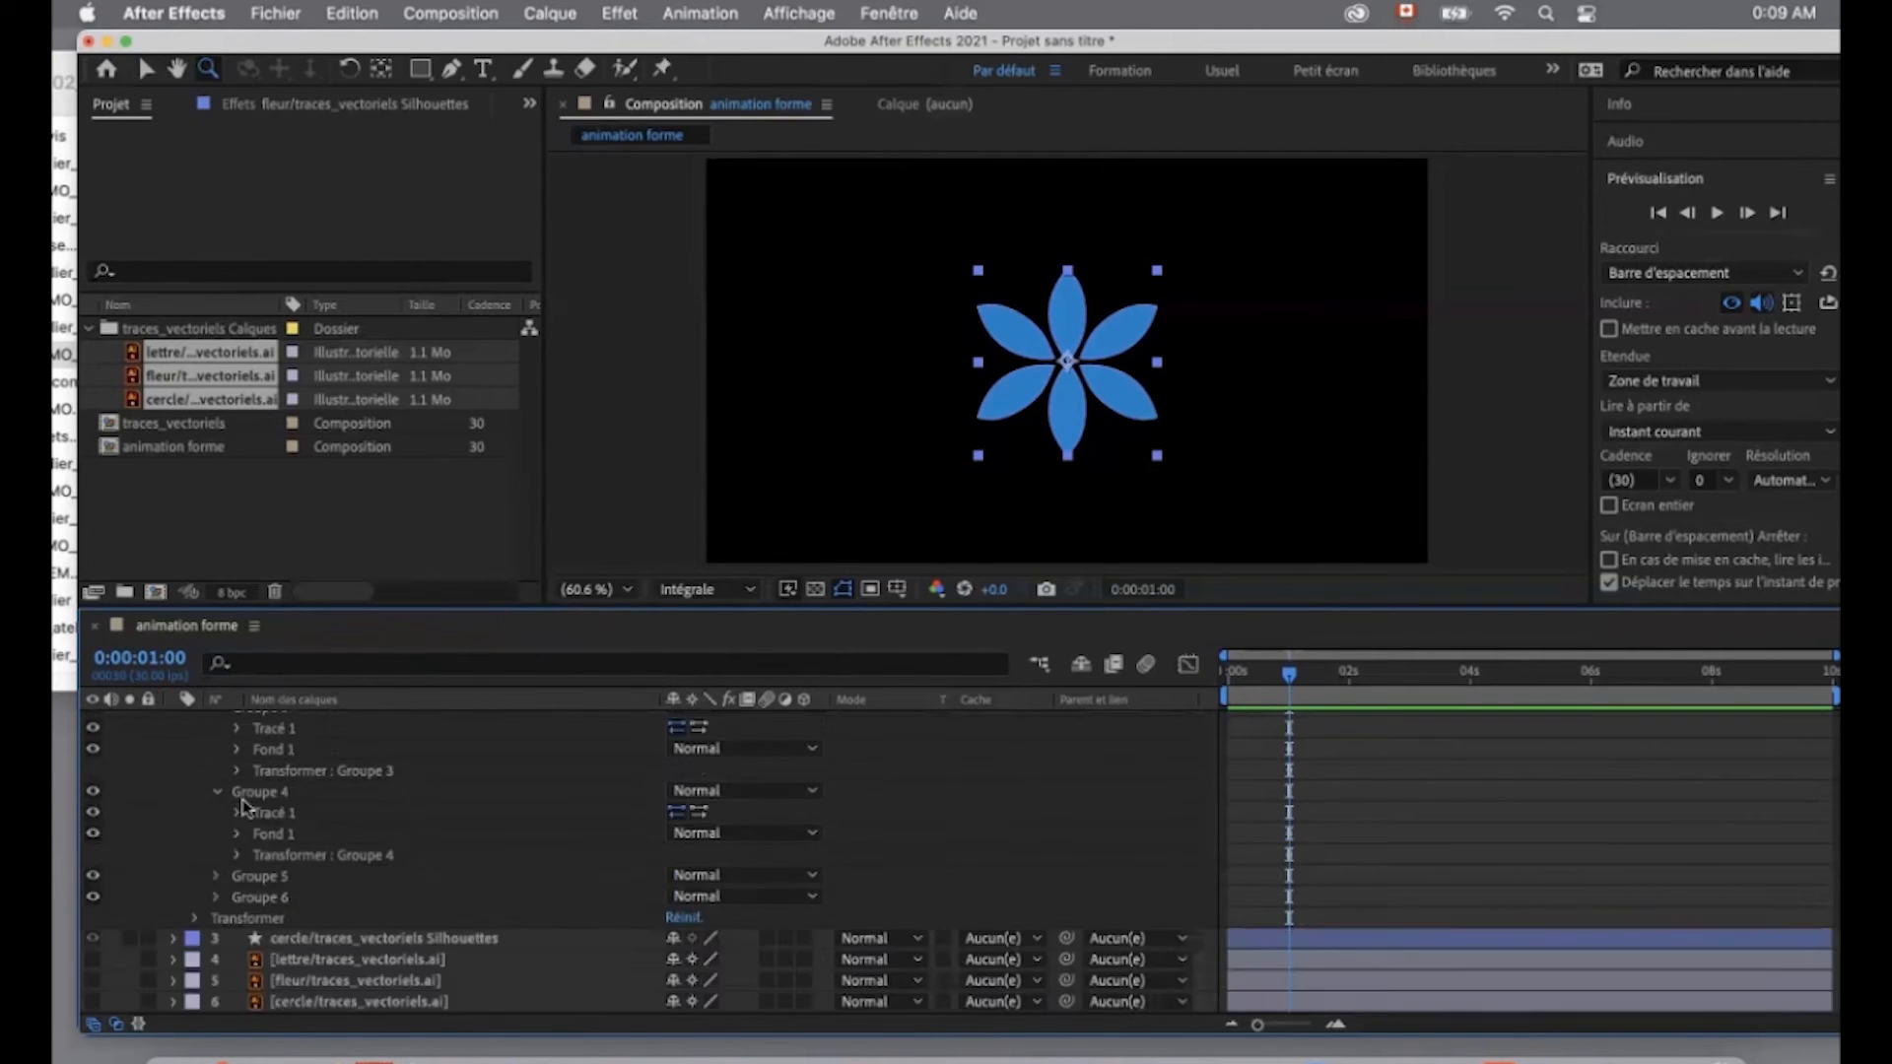
- Set fill colour and Position keyframes at one second for Groupe 5
{"action": "left_click", "coordinate": [216, 876]}
{"action": "left_click", "coordinate": [237, 917]}
{"action": "scroll", "coordinate": [284, 954], "scroll_direction": "down", "scroll_amount": 2}
{"action": "left_click", "coordinate": [280, 940]}
{"action": "scroll", "coordinate": [282, 948], "scroll_direction": "down", "scroll_amount": 6}
{"action": "left_click", "coordinate": [278, 897]}
{"action": "scroll", "coordinate": [277, 897], "scroll_direction": "down", "scroll_amount": 5}
- Set fill colour and Position keyframes at one second for Groupe 6
{"action": "left_click", "coordinate": [217, 917]}
{"action": "left_click", "coordinate": [238, 960]}
{"action": "scroll", "coordinate": [242, 970], "scroll_direction": "down", "scroll_amount": 2}
{"action": "left_click", "coordinate": [279, 981]}
{"action": "scroll", "coordinate": [241, 970], "scroll_direction": "down", "scroll_amount": 8}
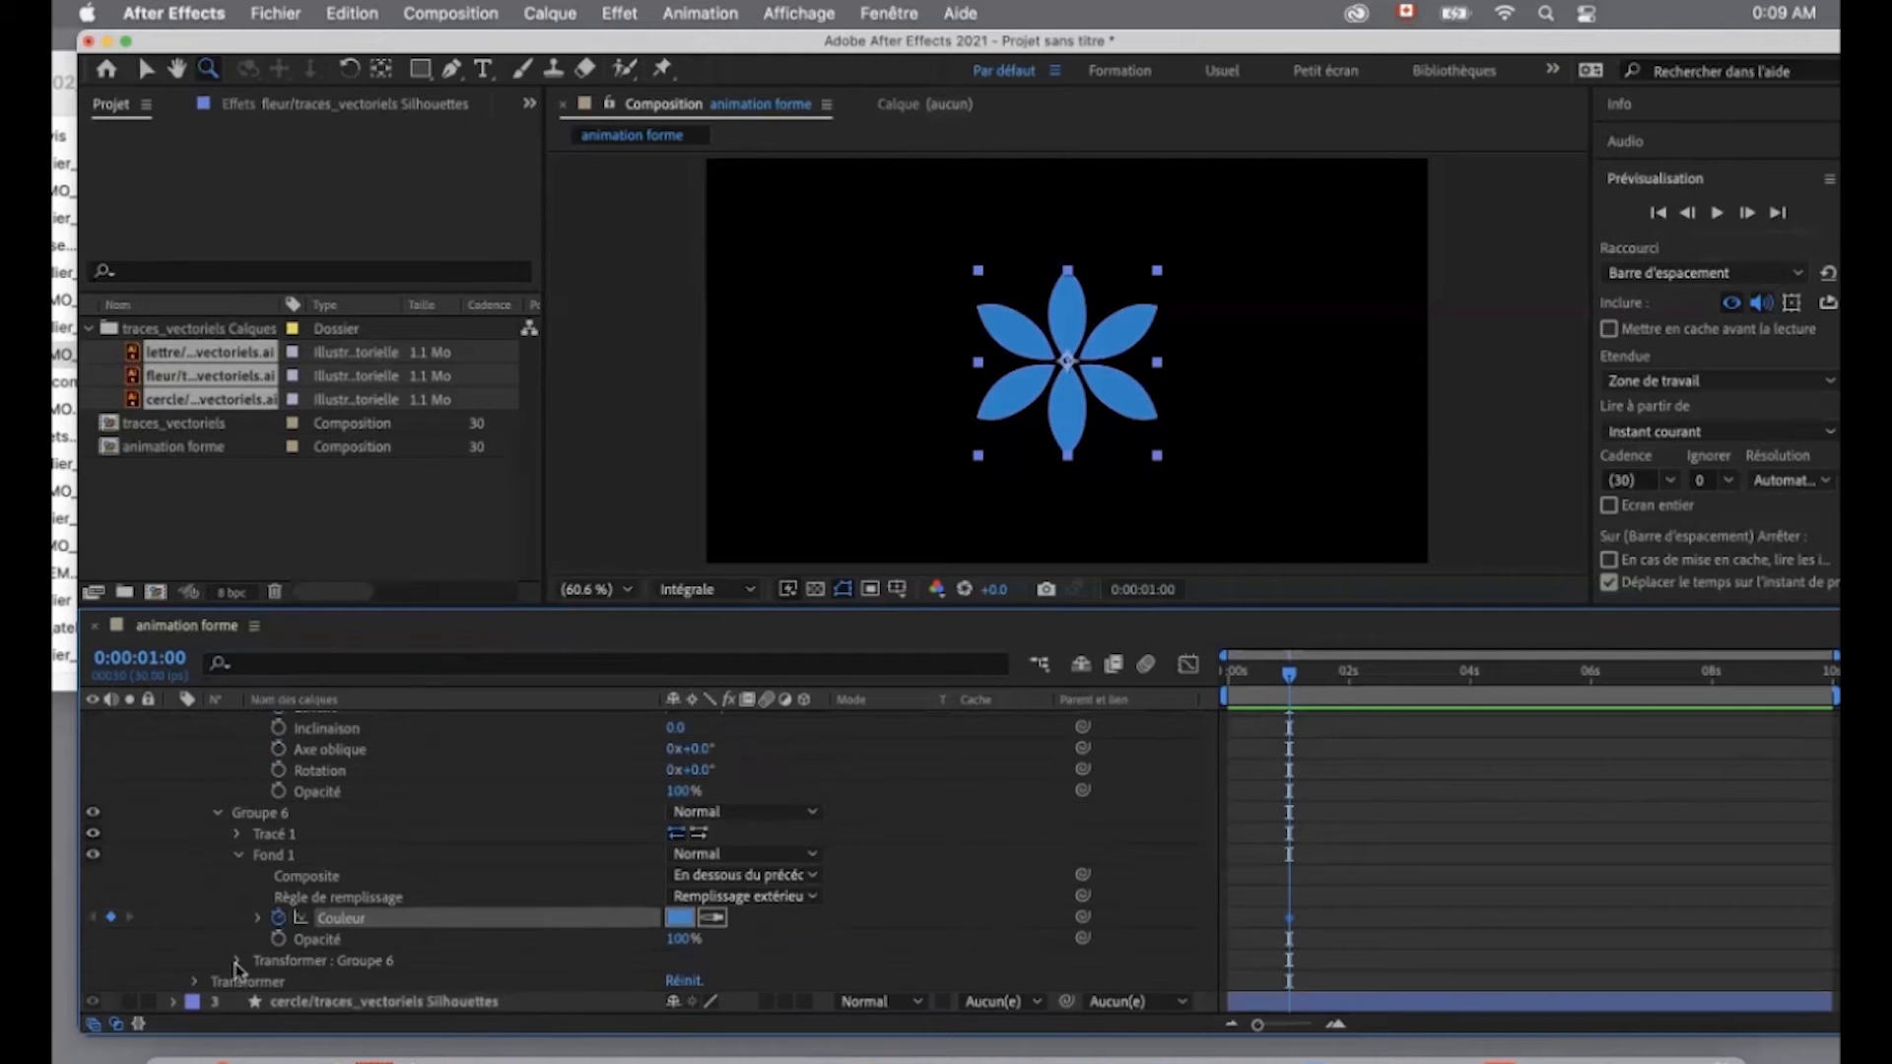
{"action": "left_click", "coordinate": [279, 897]}
- Collapse the fill and transform properties still expanded in Groupe 5 and Groupe 6
{"action": "scroll", "coordinate": [442, 954], "scroll_direction": "up", "scroll_amount": 12}
{"action": "left_click", "coordinate": [239, 856]}
{"action": "left_click", "coordinate": [238, 877]}
{"action": "left_click", "coordinate": [238, 942]}
{"action": "scroll", "coordinate": [242, 939], "scroll_direction": "up", "scroll_amount": 4}
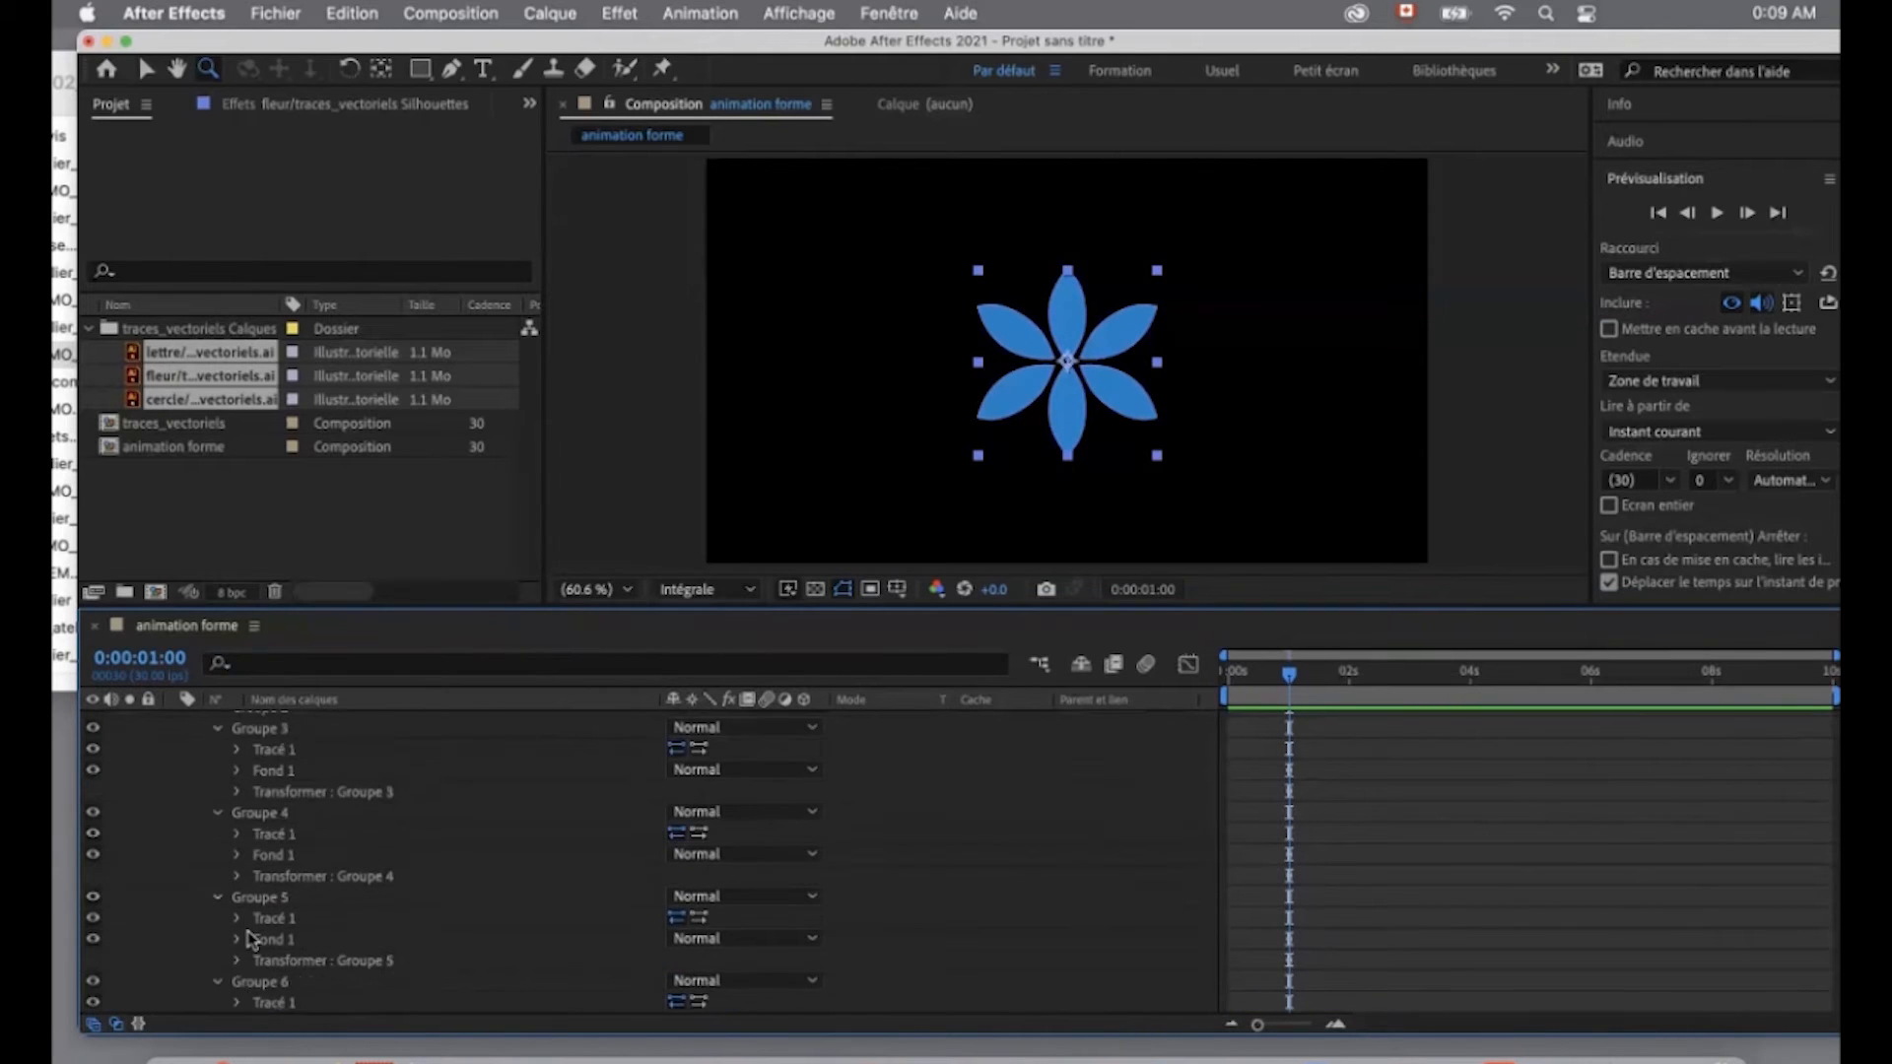
{"action": "scroll", "coordinate": [465, 818], "scroll_direction": "up", "scroll_amount": 4}
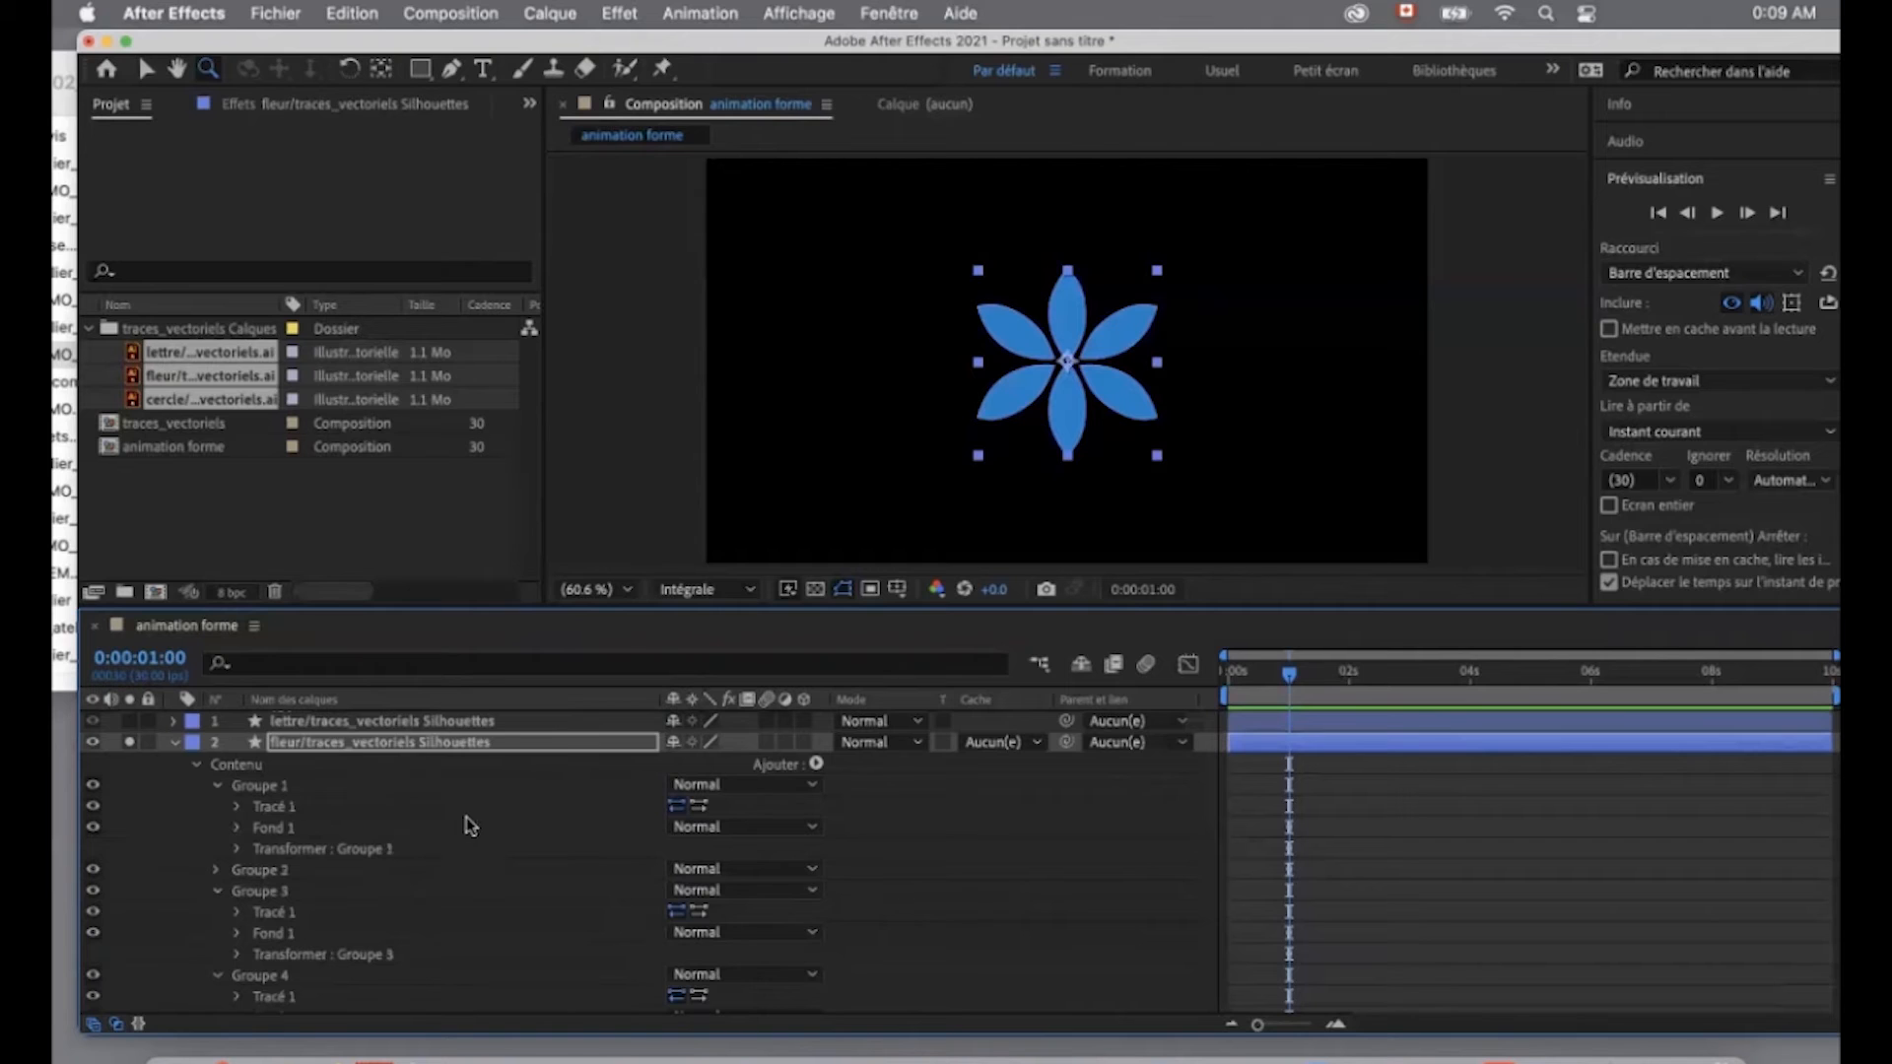
- Show the flower layer's keyframed properties and set Groupe 1's Position to 622.6, 432.5 at 0 seconds
{"action": "left_click", "coordinate": [358, 747]}
{"action": "key", "text": "u"}
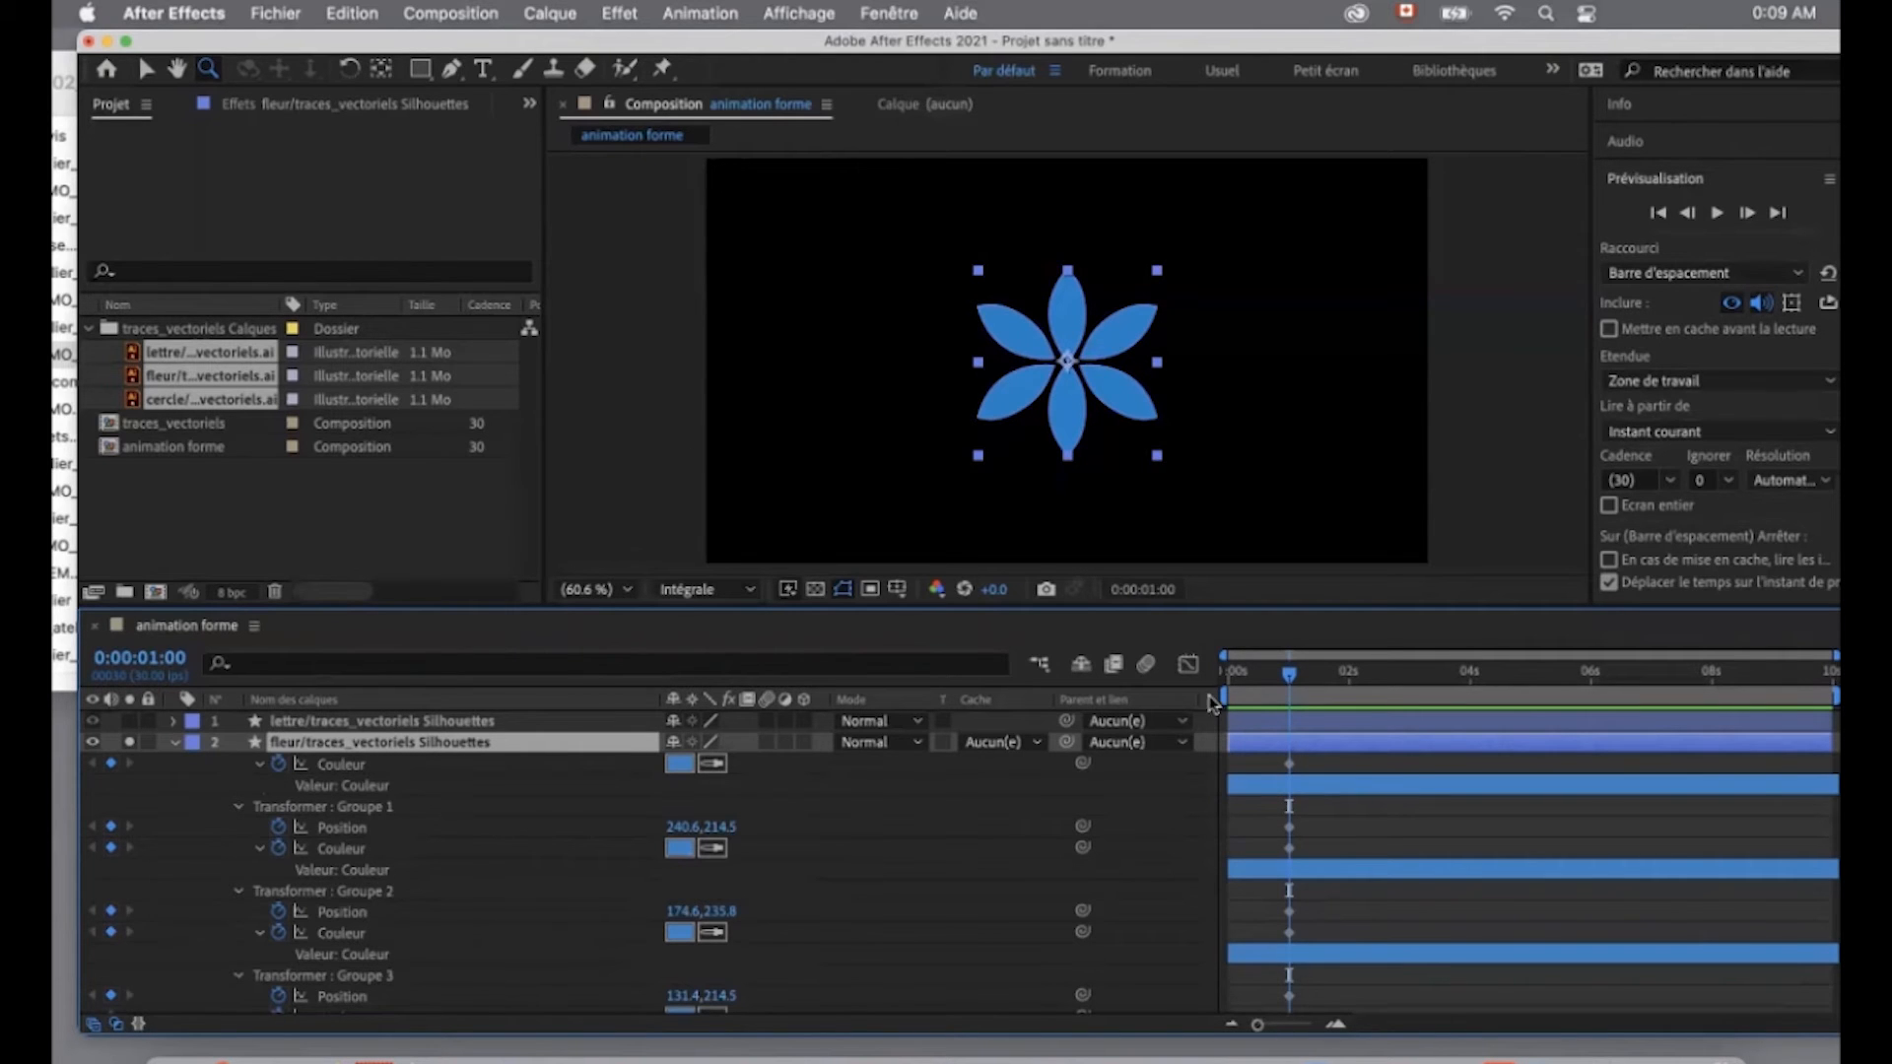
{"action": "mouse_move", "coordinate": [1167, 608]}
{"action": "left_mouse_down"}
{"action": "mouse_move", "coordinate": [1168, 394]}
{"action": "mouse_move", "coordinate": [1133, 603]}
{"action": "left_mouse_up"}
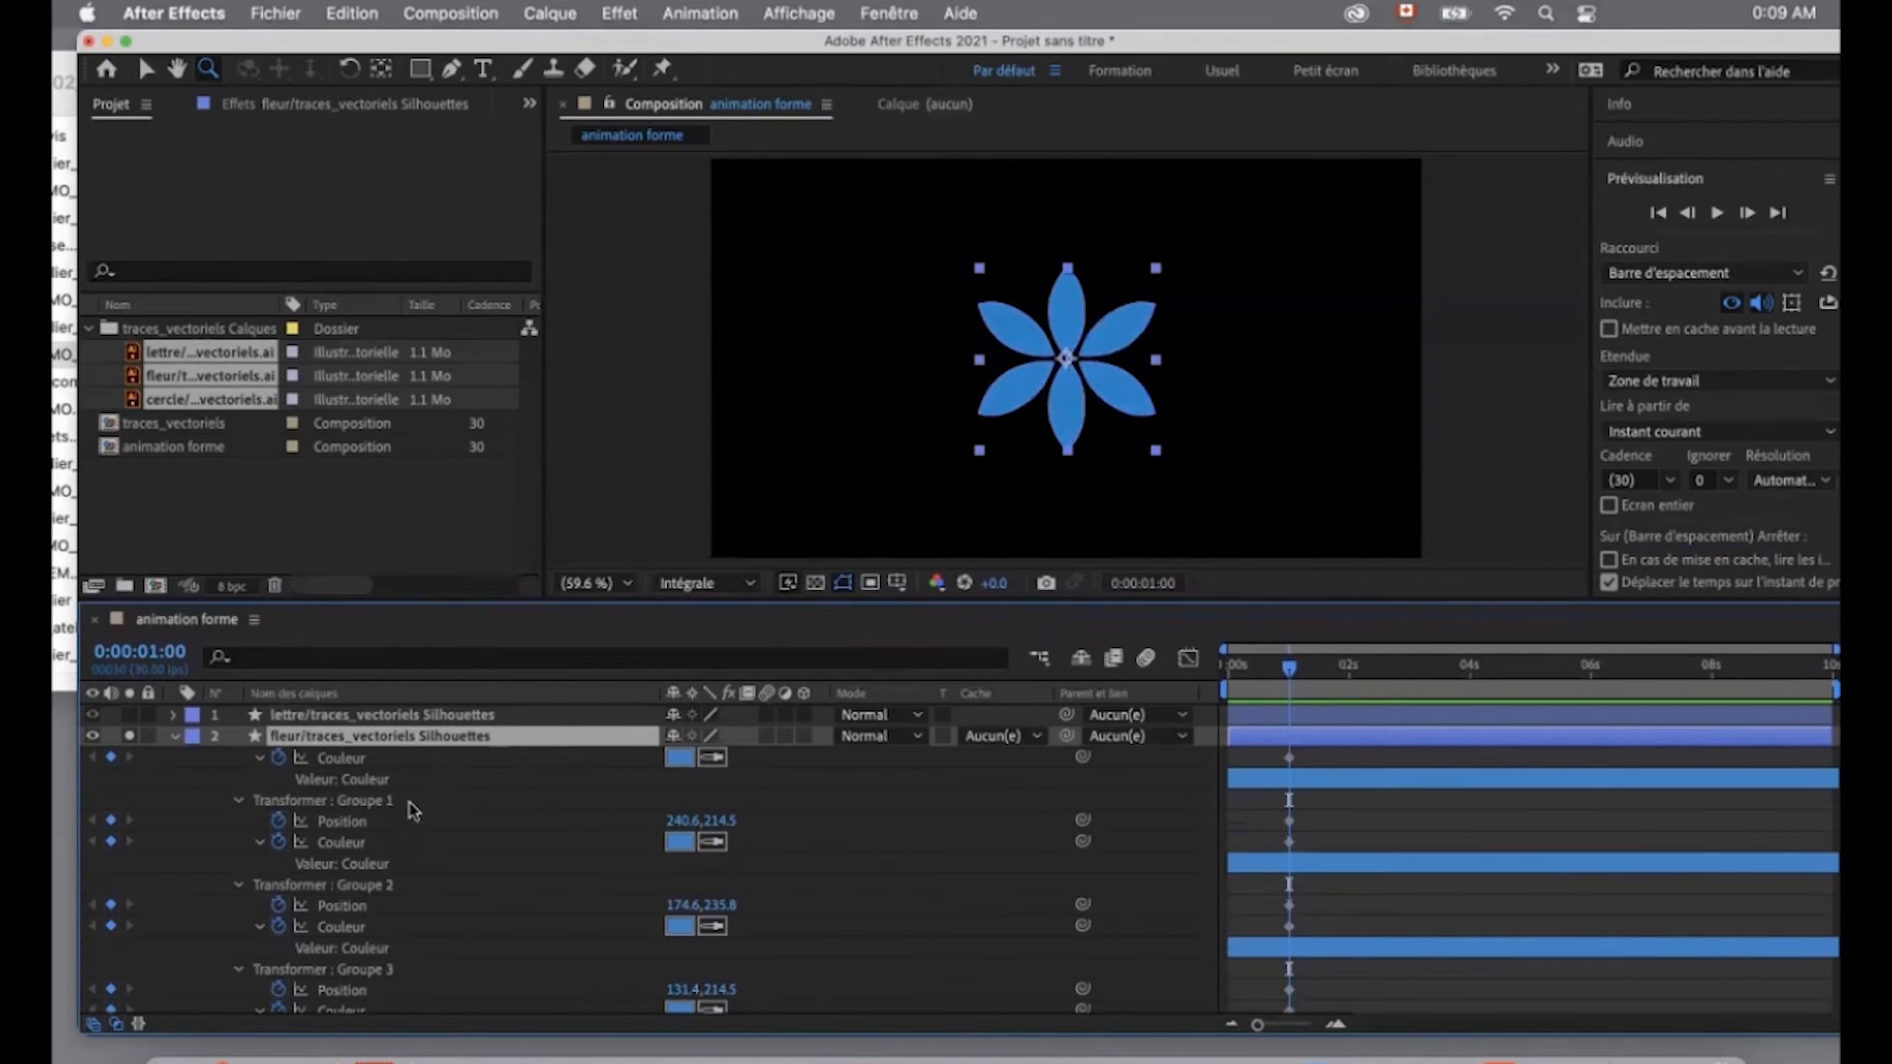
{"action": "left_click_drag", "start_coordinate": [1285, 673], "coordinate": [1220, 675]}
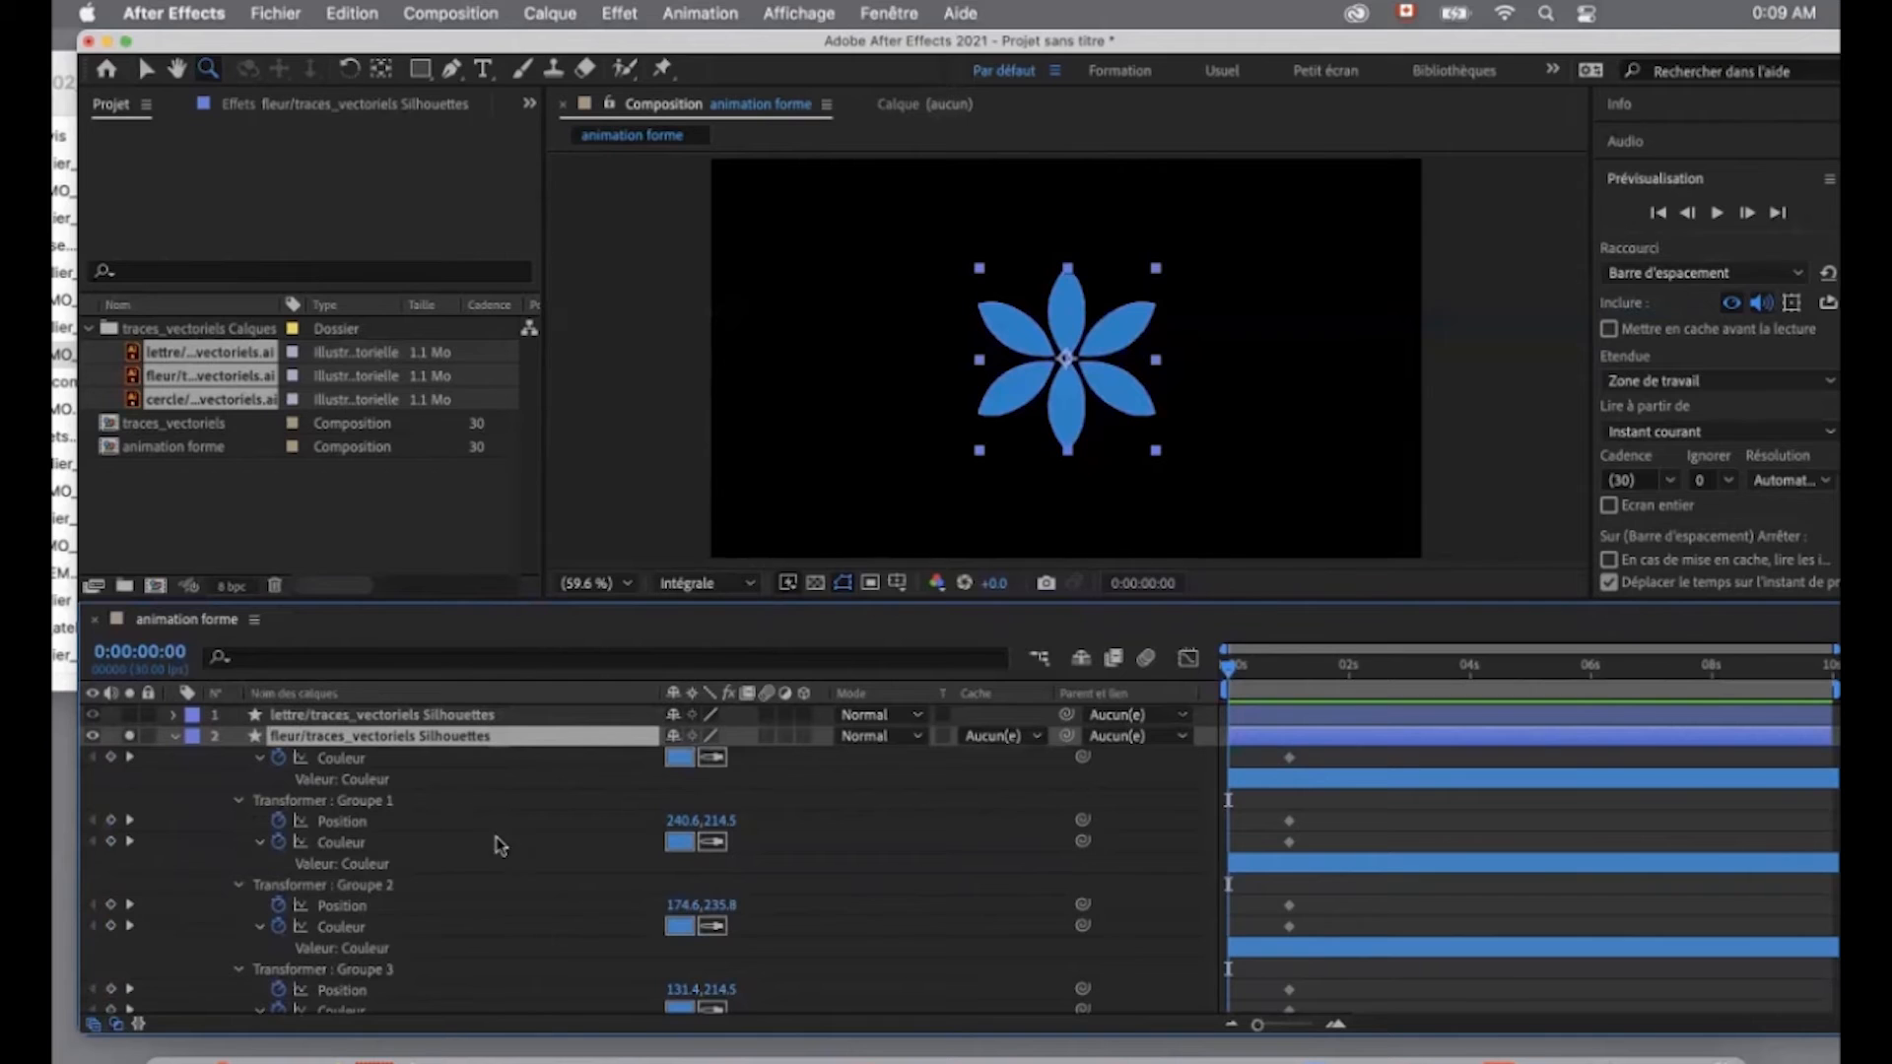
{"action": "left_click_drag", "start_coordinate": [680, 826], "coordinate": [1133, 808]}
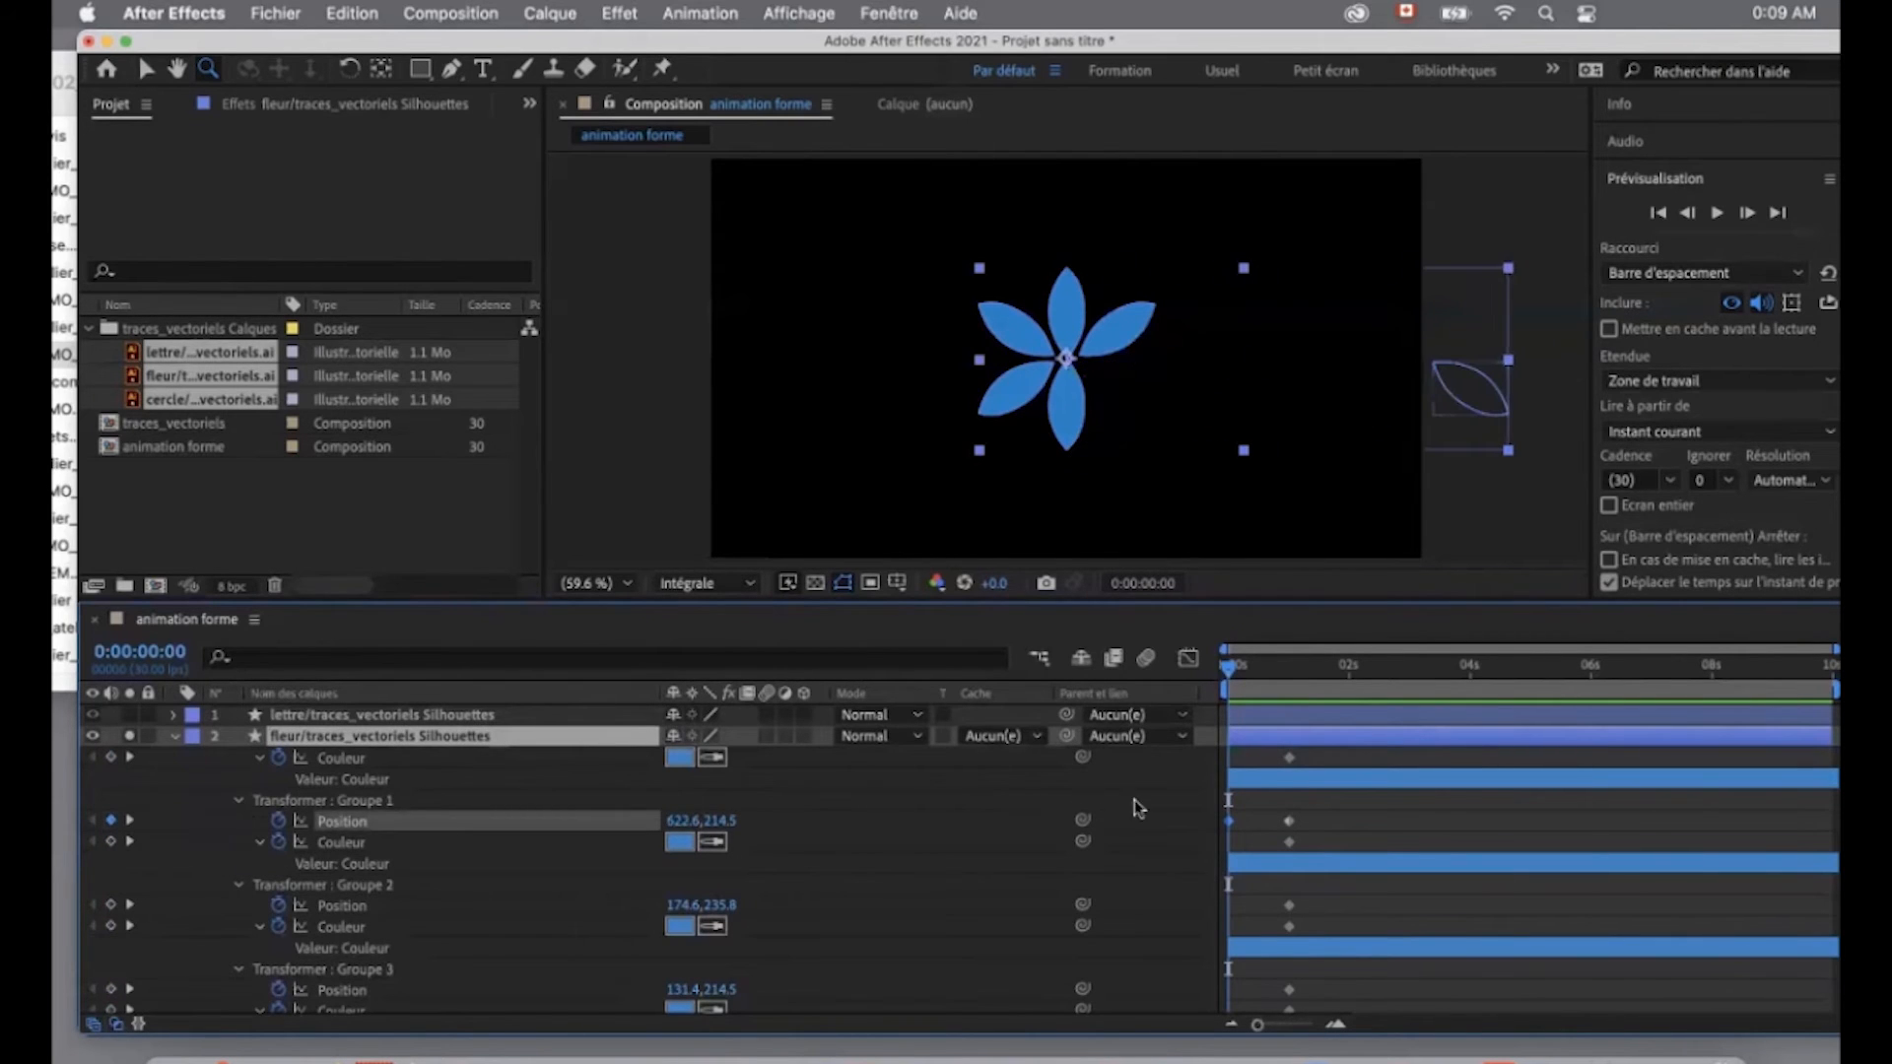
{"action": "left_click_drag", "start_coordinate": [720, 830], "coordinate": [1040, 770]}
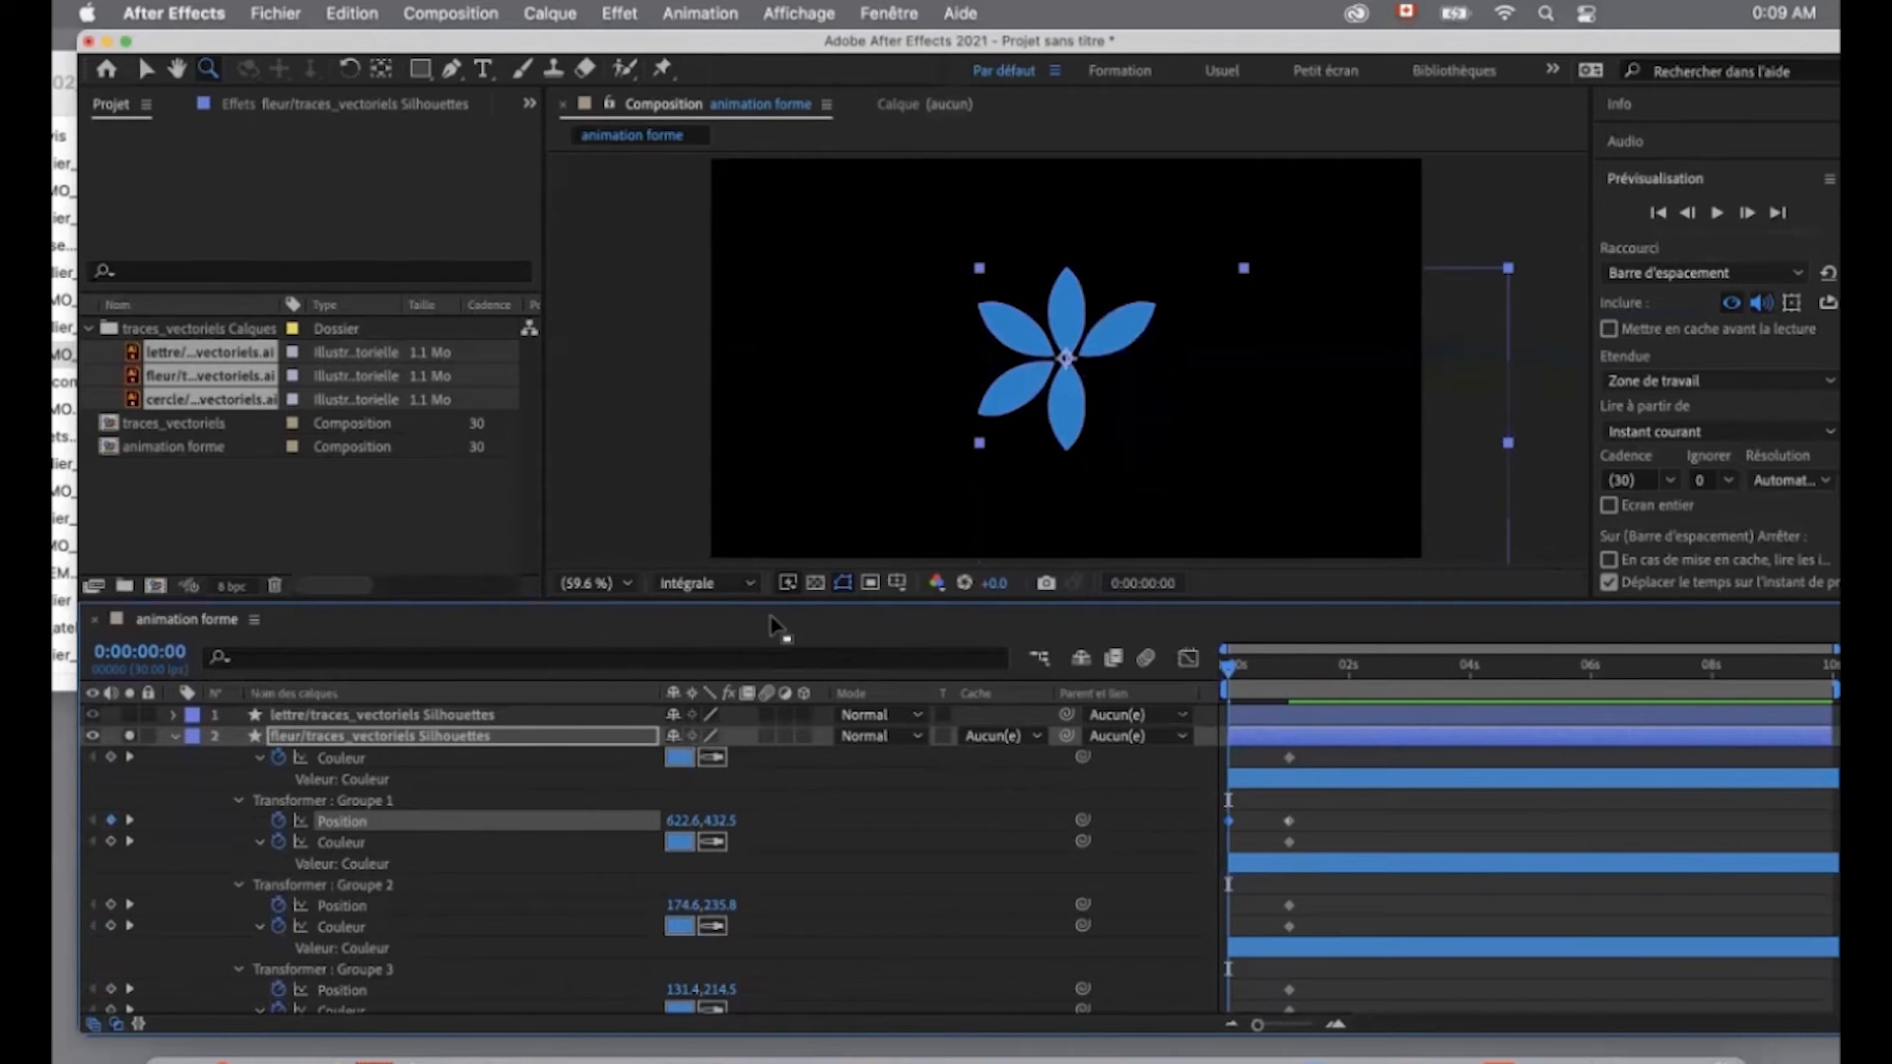
- Set Groupe 1's fill colour to white (ffffff) at 0 seconds, with the composition viewed at 50 %
{"action": "left_click", "coordinate": [627, 583]}
{"action": "left_click", "coordinate": [624, 827]}
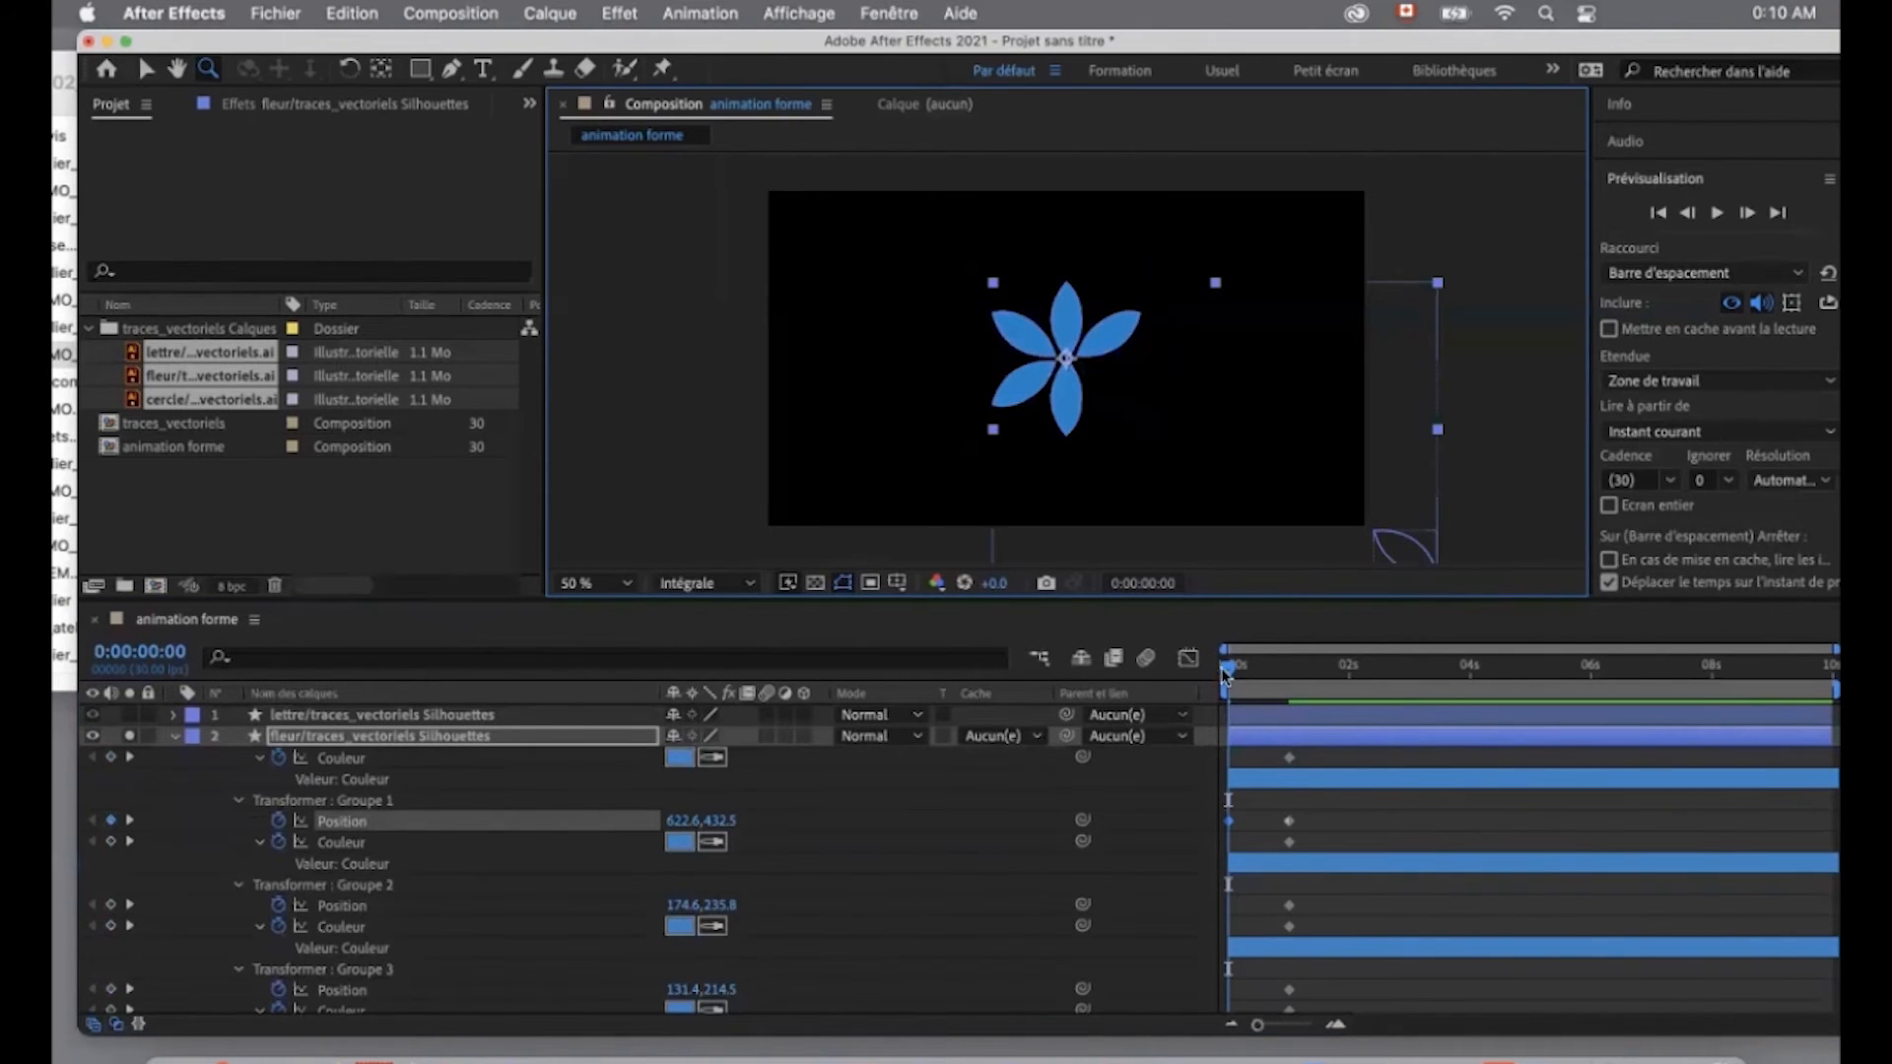
{"action": "left_click", "coordinate": [679, 758]}
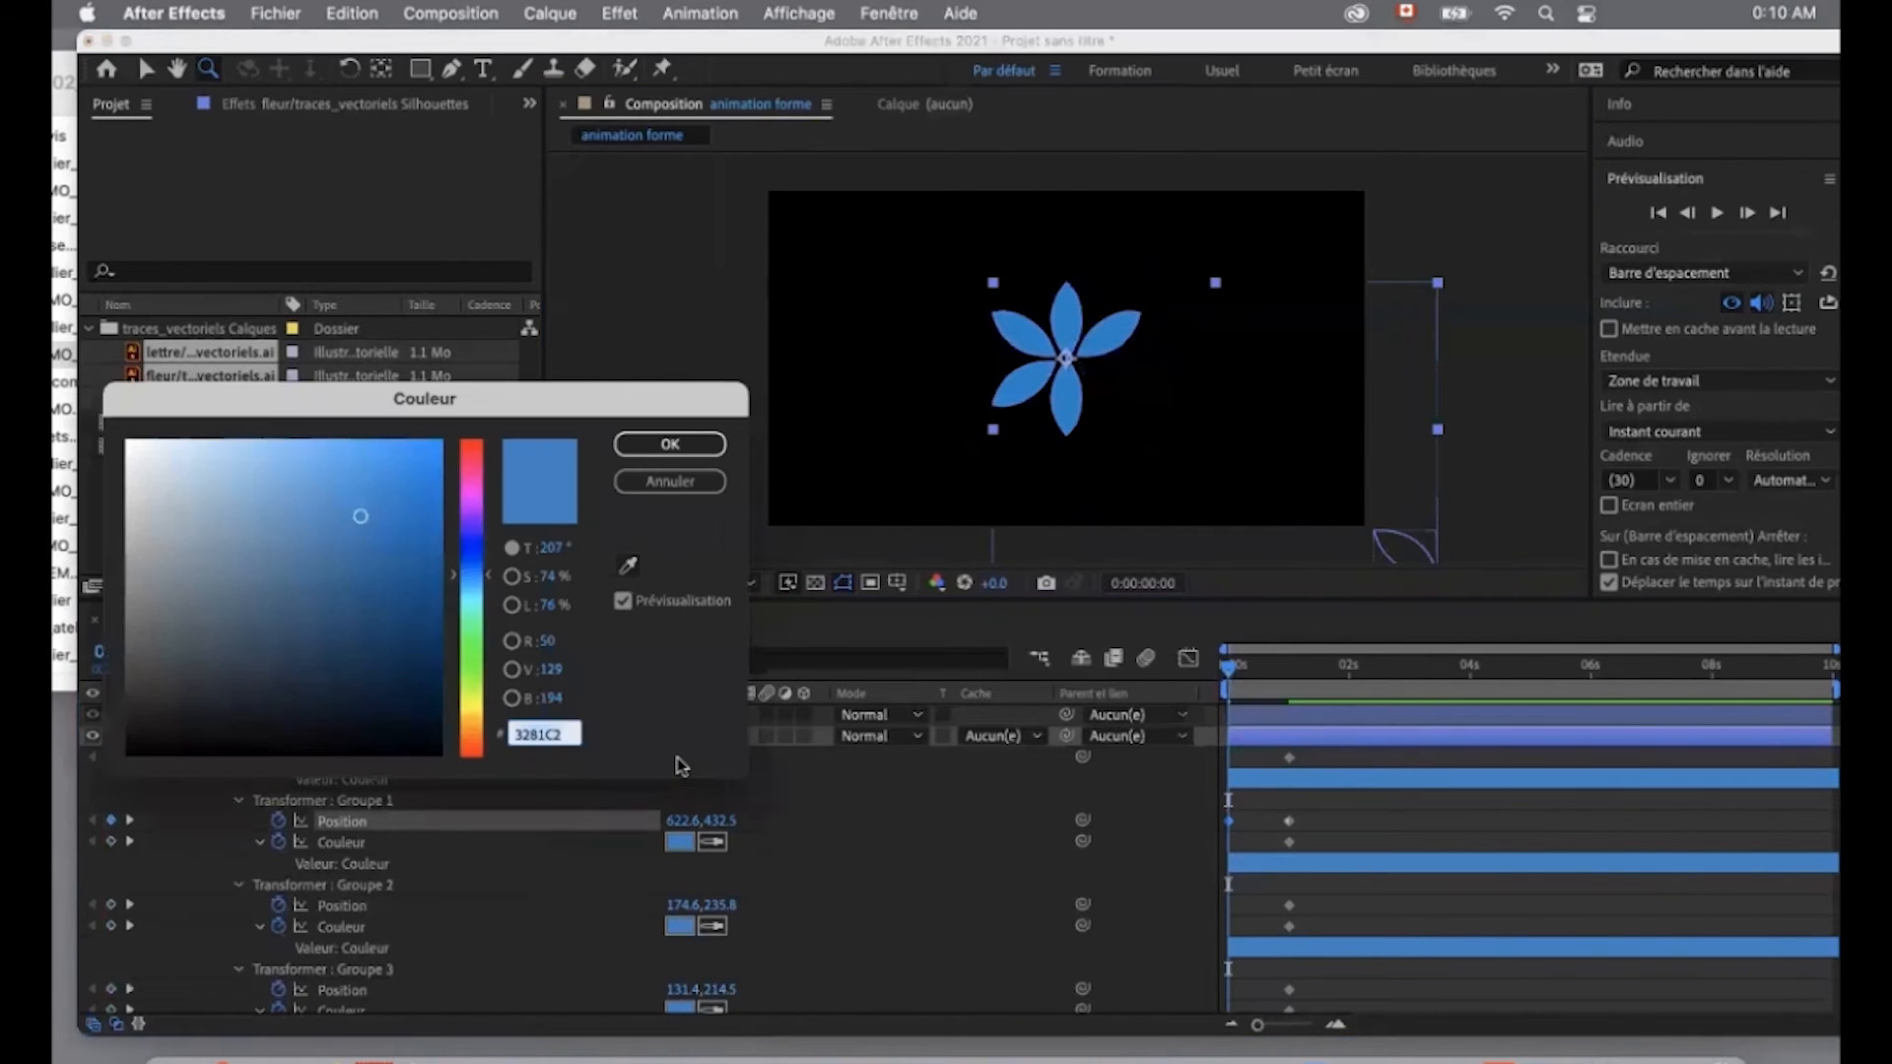
{"action": "type", "text": "ffffff"}
{"action": "left_click", "coordinate": [685, 444]}
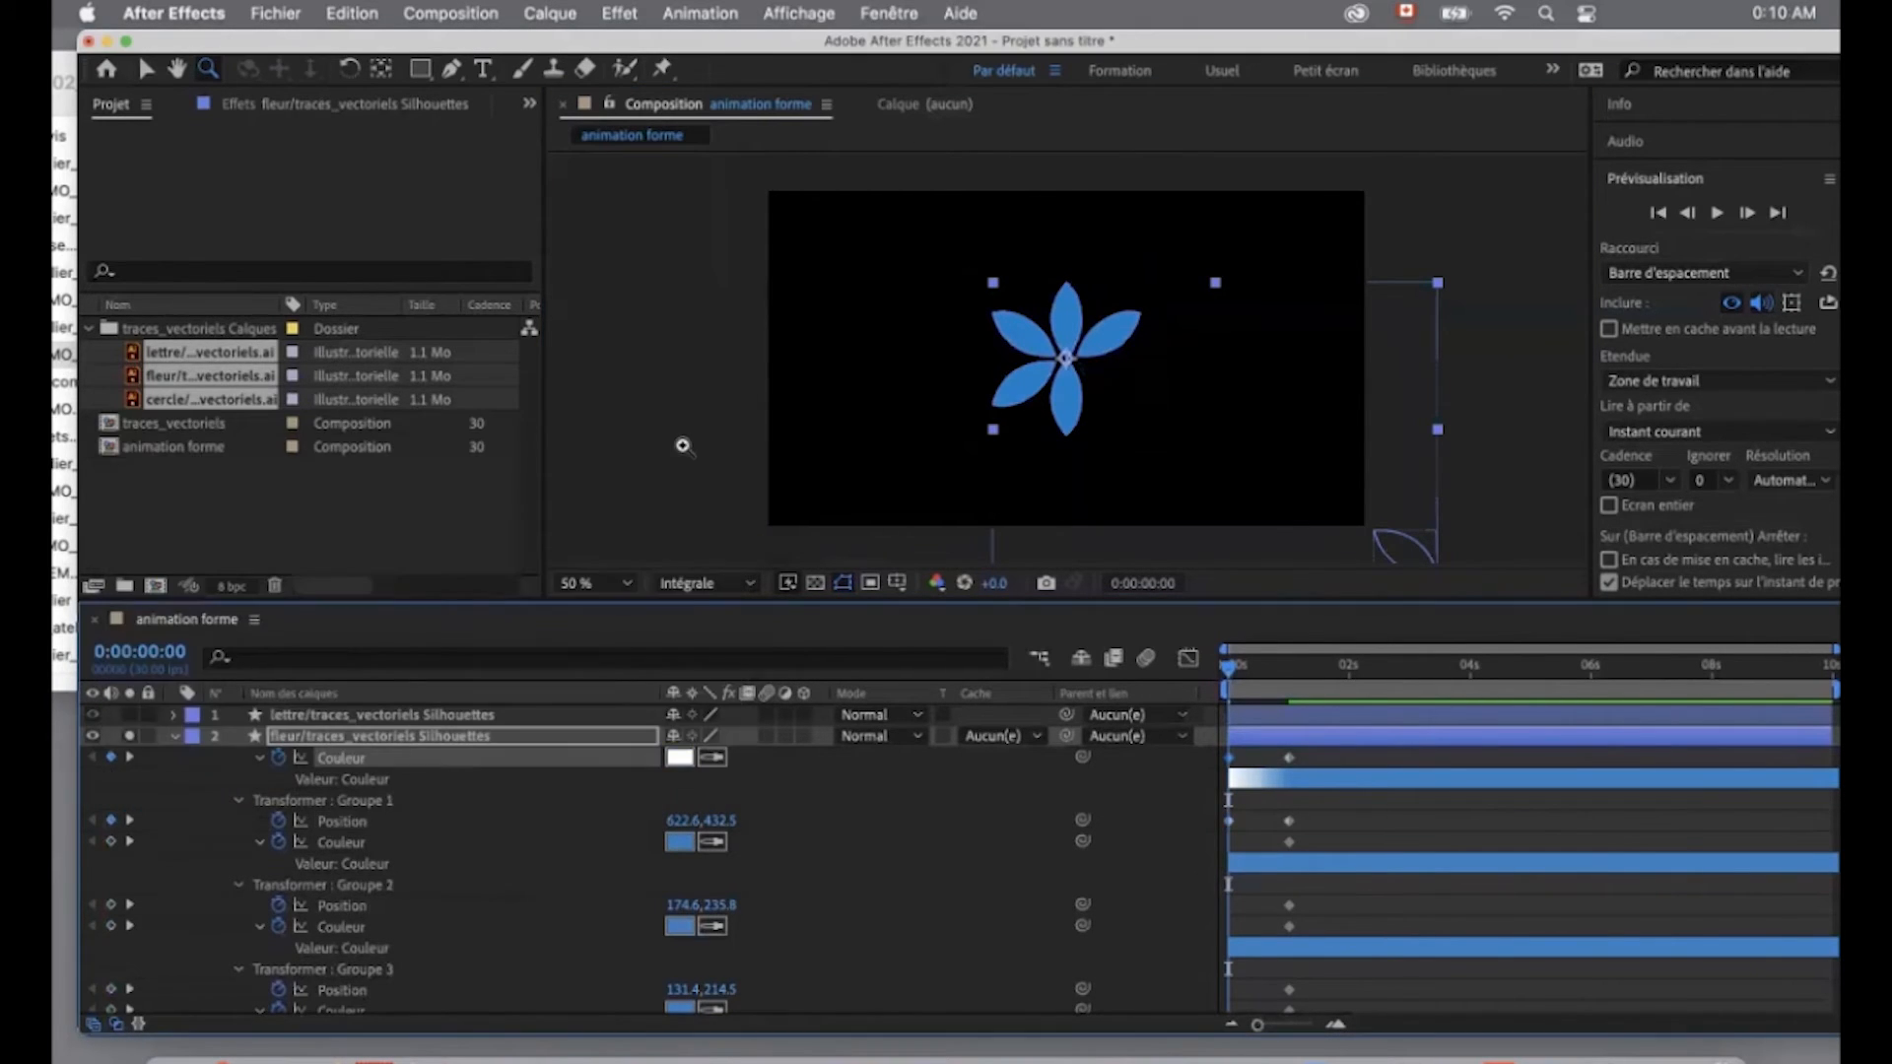
{"action": "left_click_drag", "start_coordinate": [1230, 674], "coordinate": [1183, 682]}
- Apply Lissage à l'approche to Groupe 1's fill colour and Position keyframes at one second
{"action": "left_click_drag", "start_coordinate": [1272, 755], "coordinate": [1291, 826]}
{"action": "right_click", "coordinate": [1291, 824]}
{"action": "mouse_move", "coordinate": [1478, 1029]}
{"action": "left_click", "coordinate": [1074, 1010]}
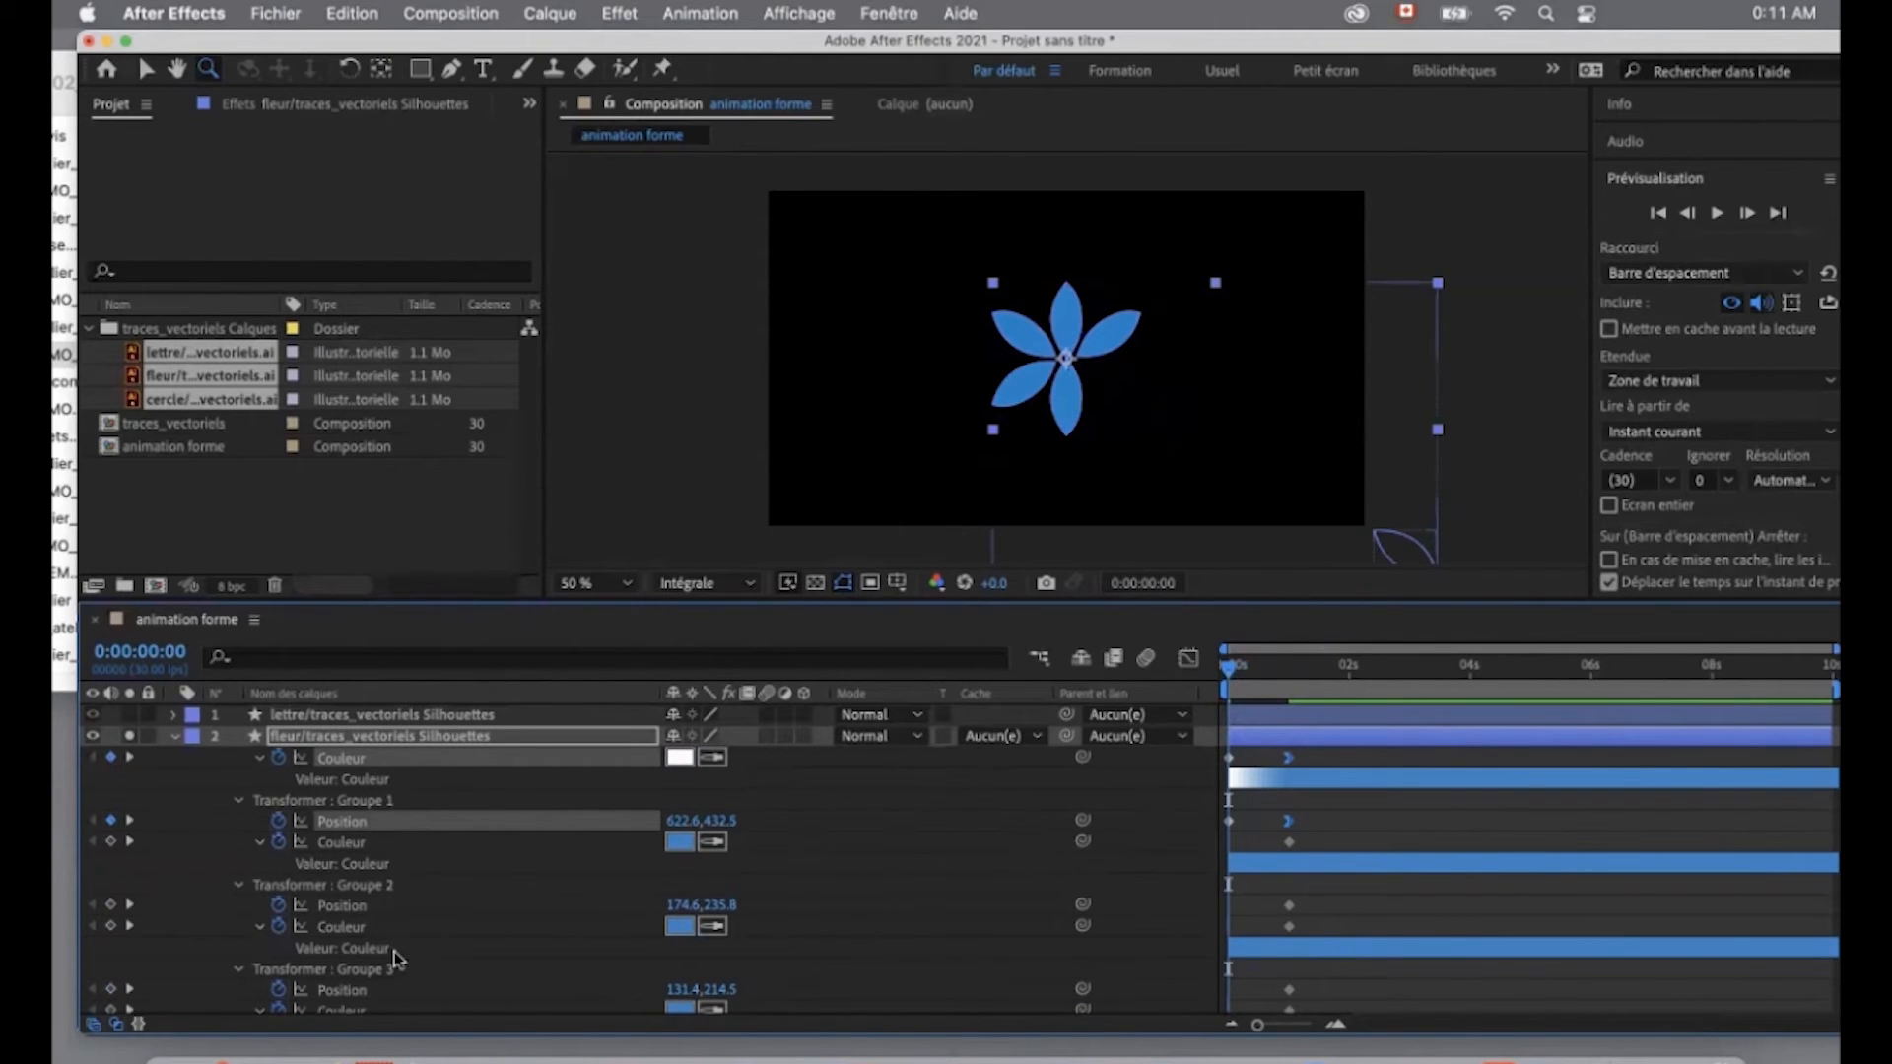
- At 0 seconds, set Groupe 2's fill to white and Position to 174.6, 460.8, and apply Lissage à l'approche to its one-second keyframes
{"action": "left_click", "coordinate": [680, 841]}
{"action": "left_click_drag", "start_coordinate": [169, 476], "coordinate": [114, 430]}
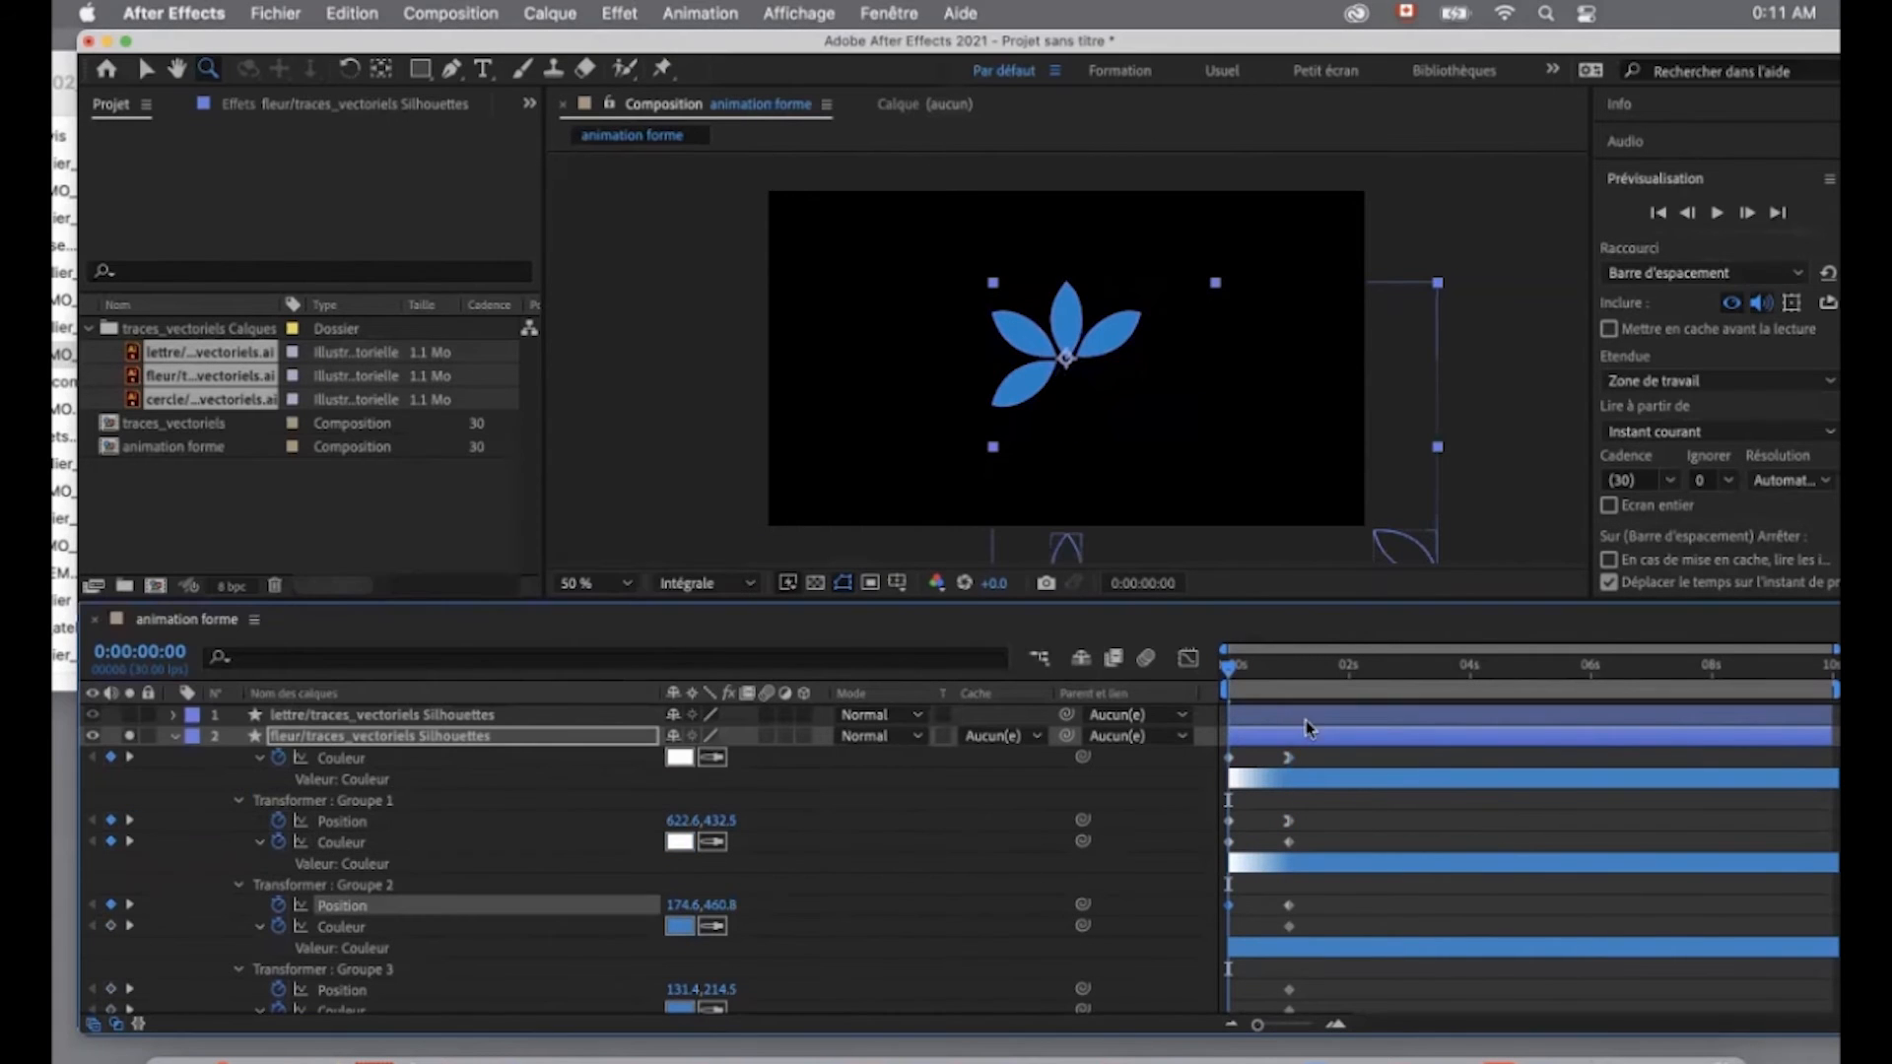
{"action": "left_click", "coordinate": [1289, 843]}
{"action": "left_click", "coordinate": [1289, 905], "text": "shift"}
{"action": "right_click", "coordinate": [1291, 906]}
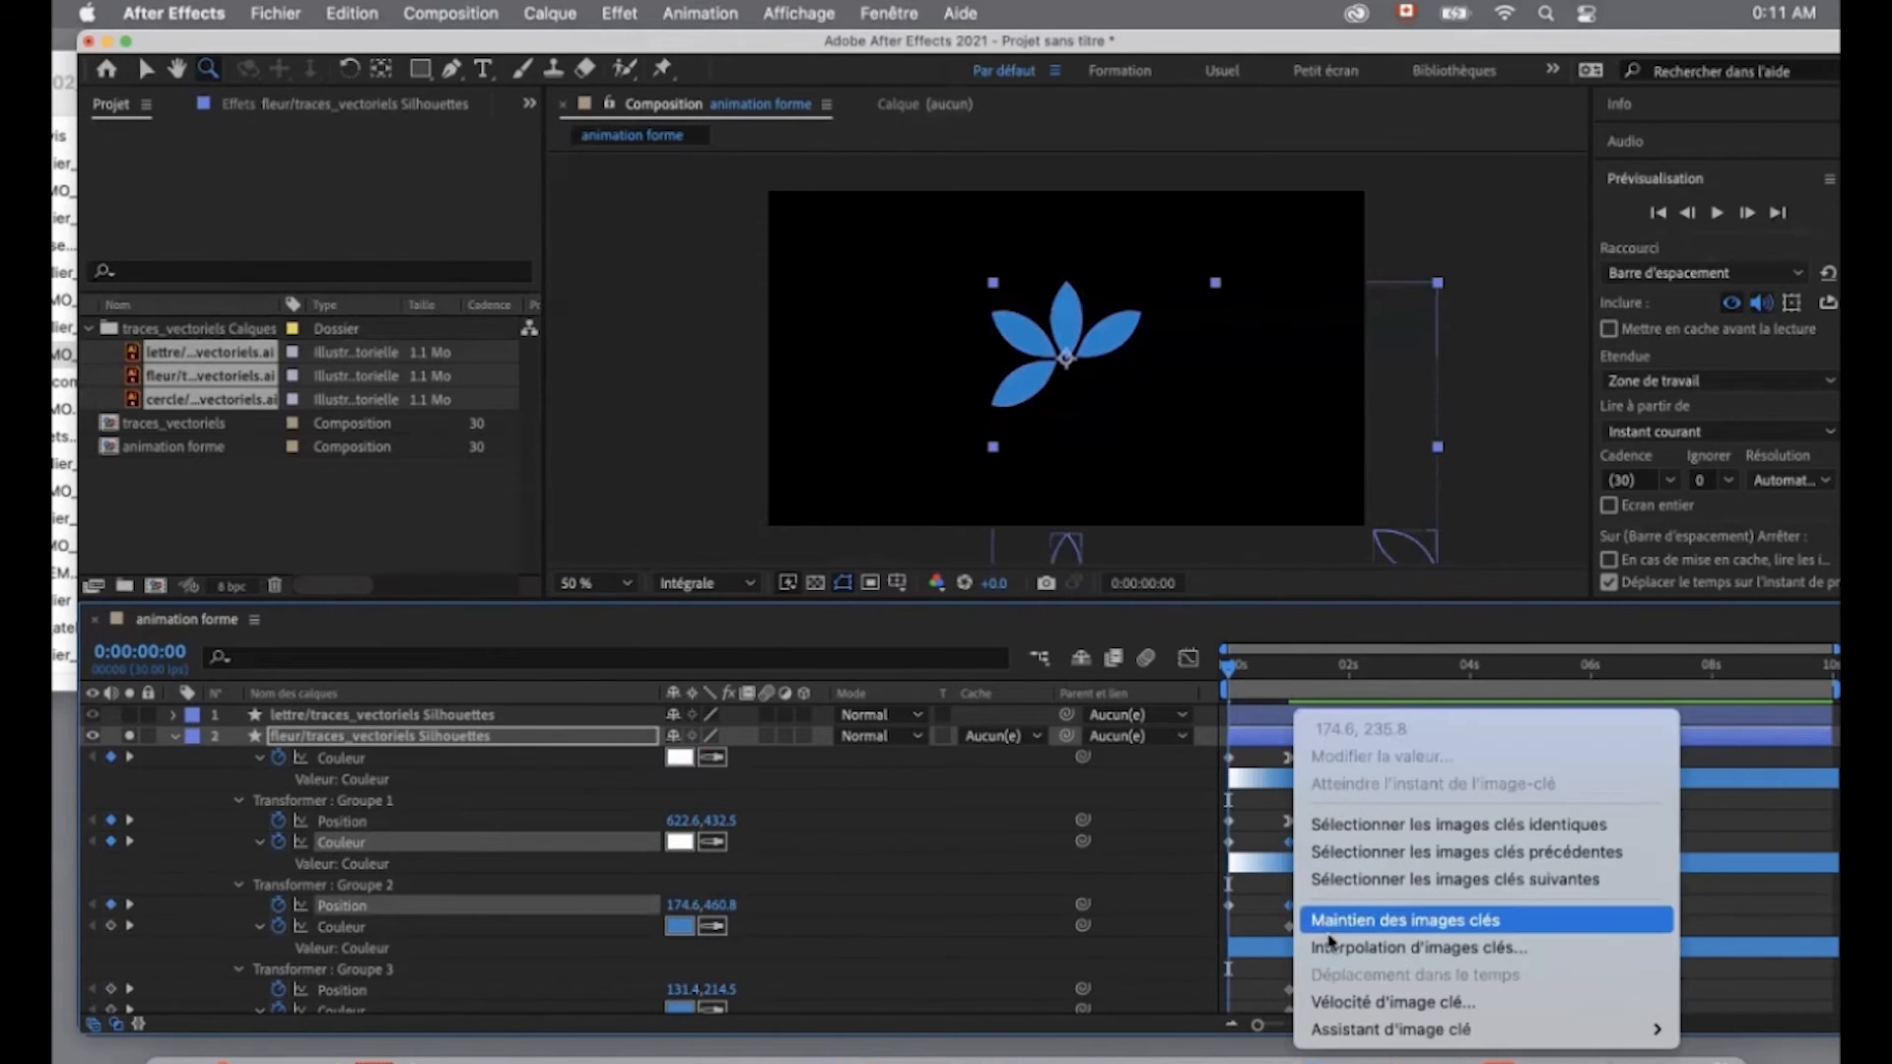
{"action": "mouse_move", "coordinate": [1370, 1033]}
{"action": "left_click", "coordinate": [1126, 1007]}
{"action": "mouse_move", "coordinate": [1299, 672]}
{"action": "left_mouse_down"}
{"action": "mouse_move", "coordinate": [1236, 691]}
{"action": "mouse_move", "coordinate": [1291, 703]}
{"action": "left_mouse_up"}
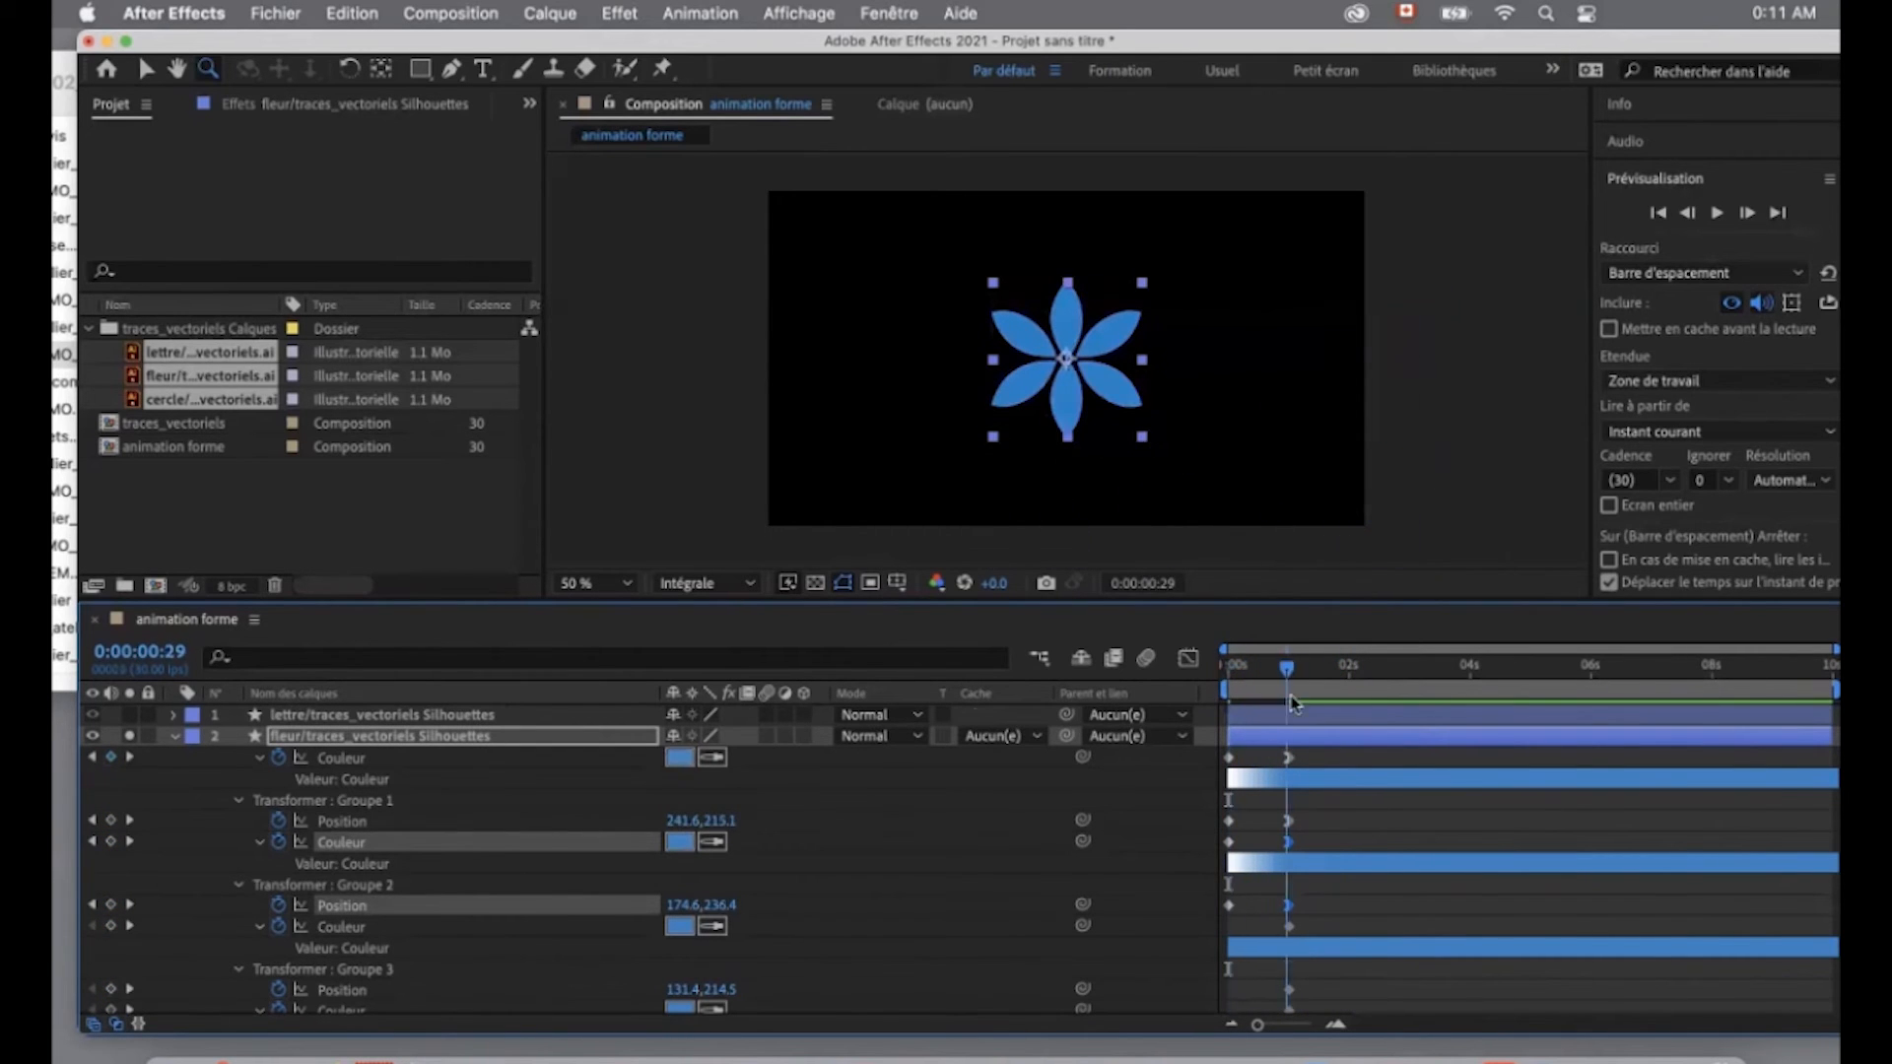
- Create a Rotation keyframe on the flower layer's own transform at 0:00:01:01
{"action": "left_click", "coordinate": [175, 738]}
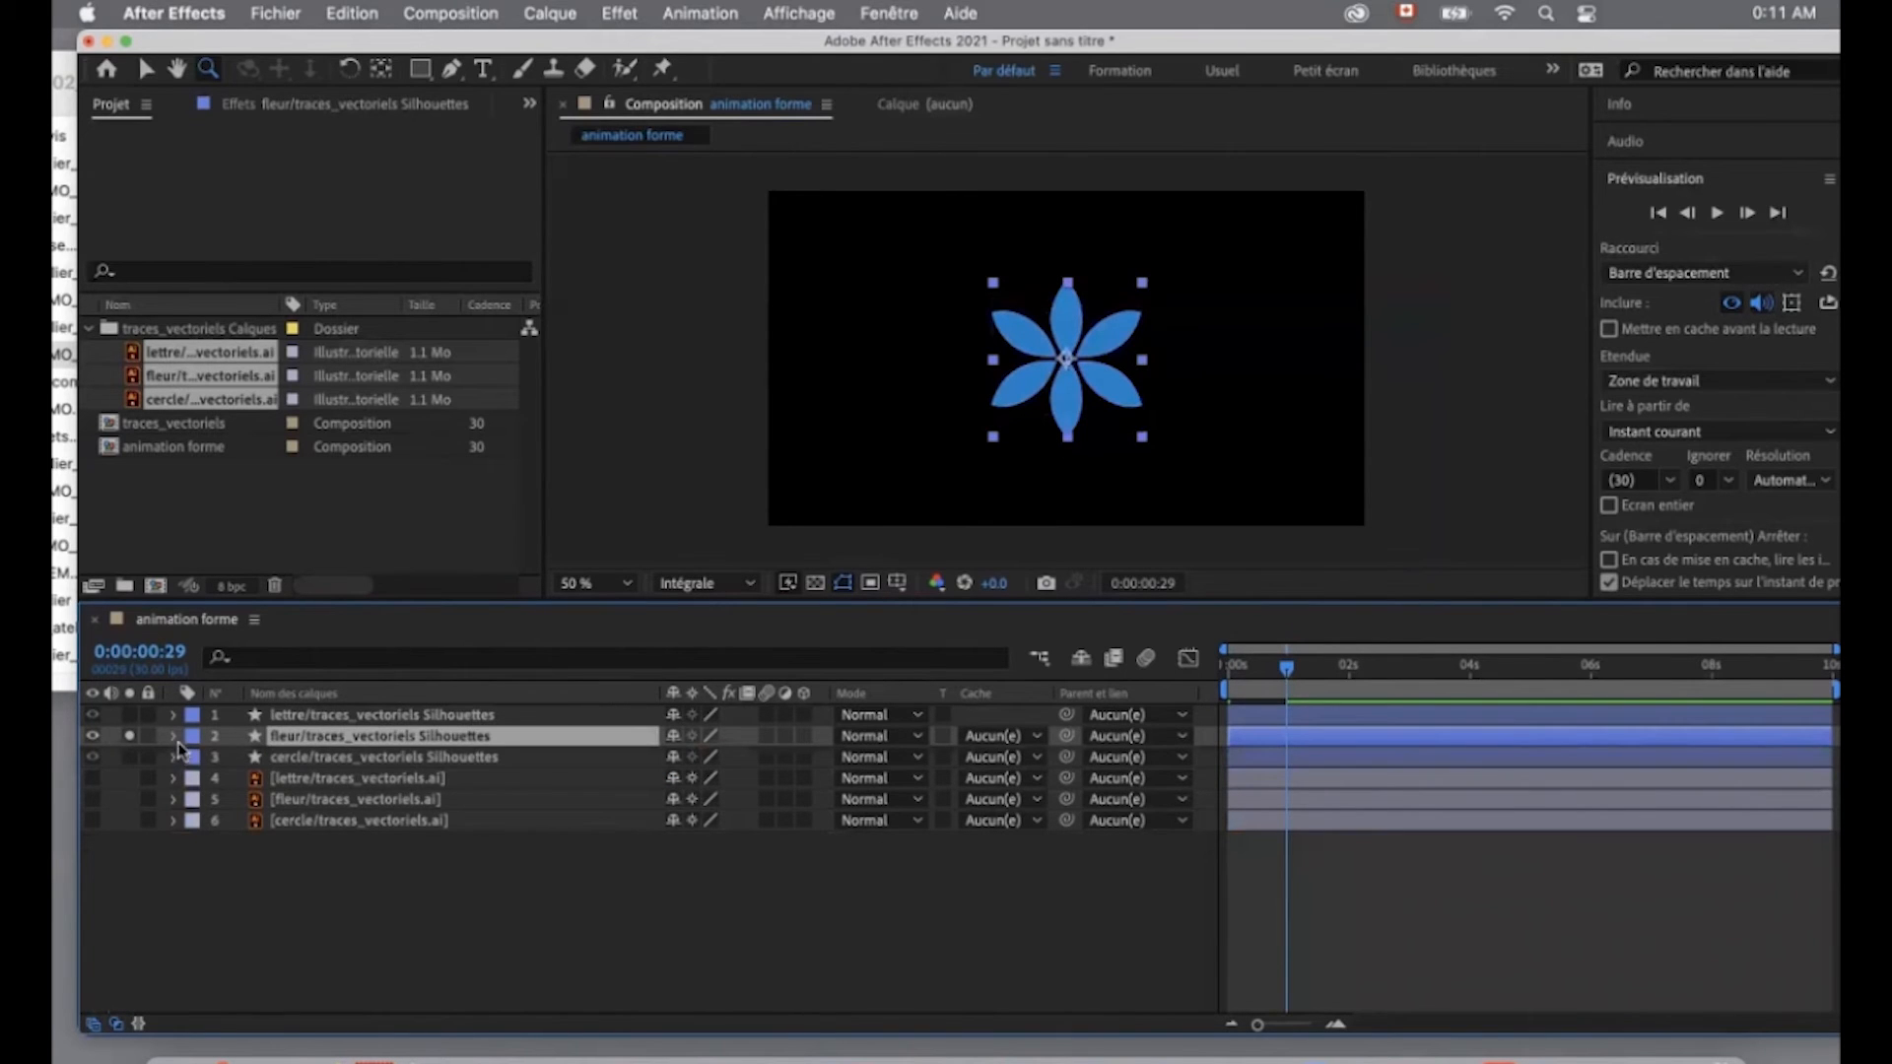
{"action": "left_click", "coordinate": [176, 737]}
{"action": "left_click", "coordinate": [196, 755]}
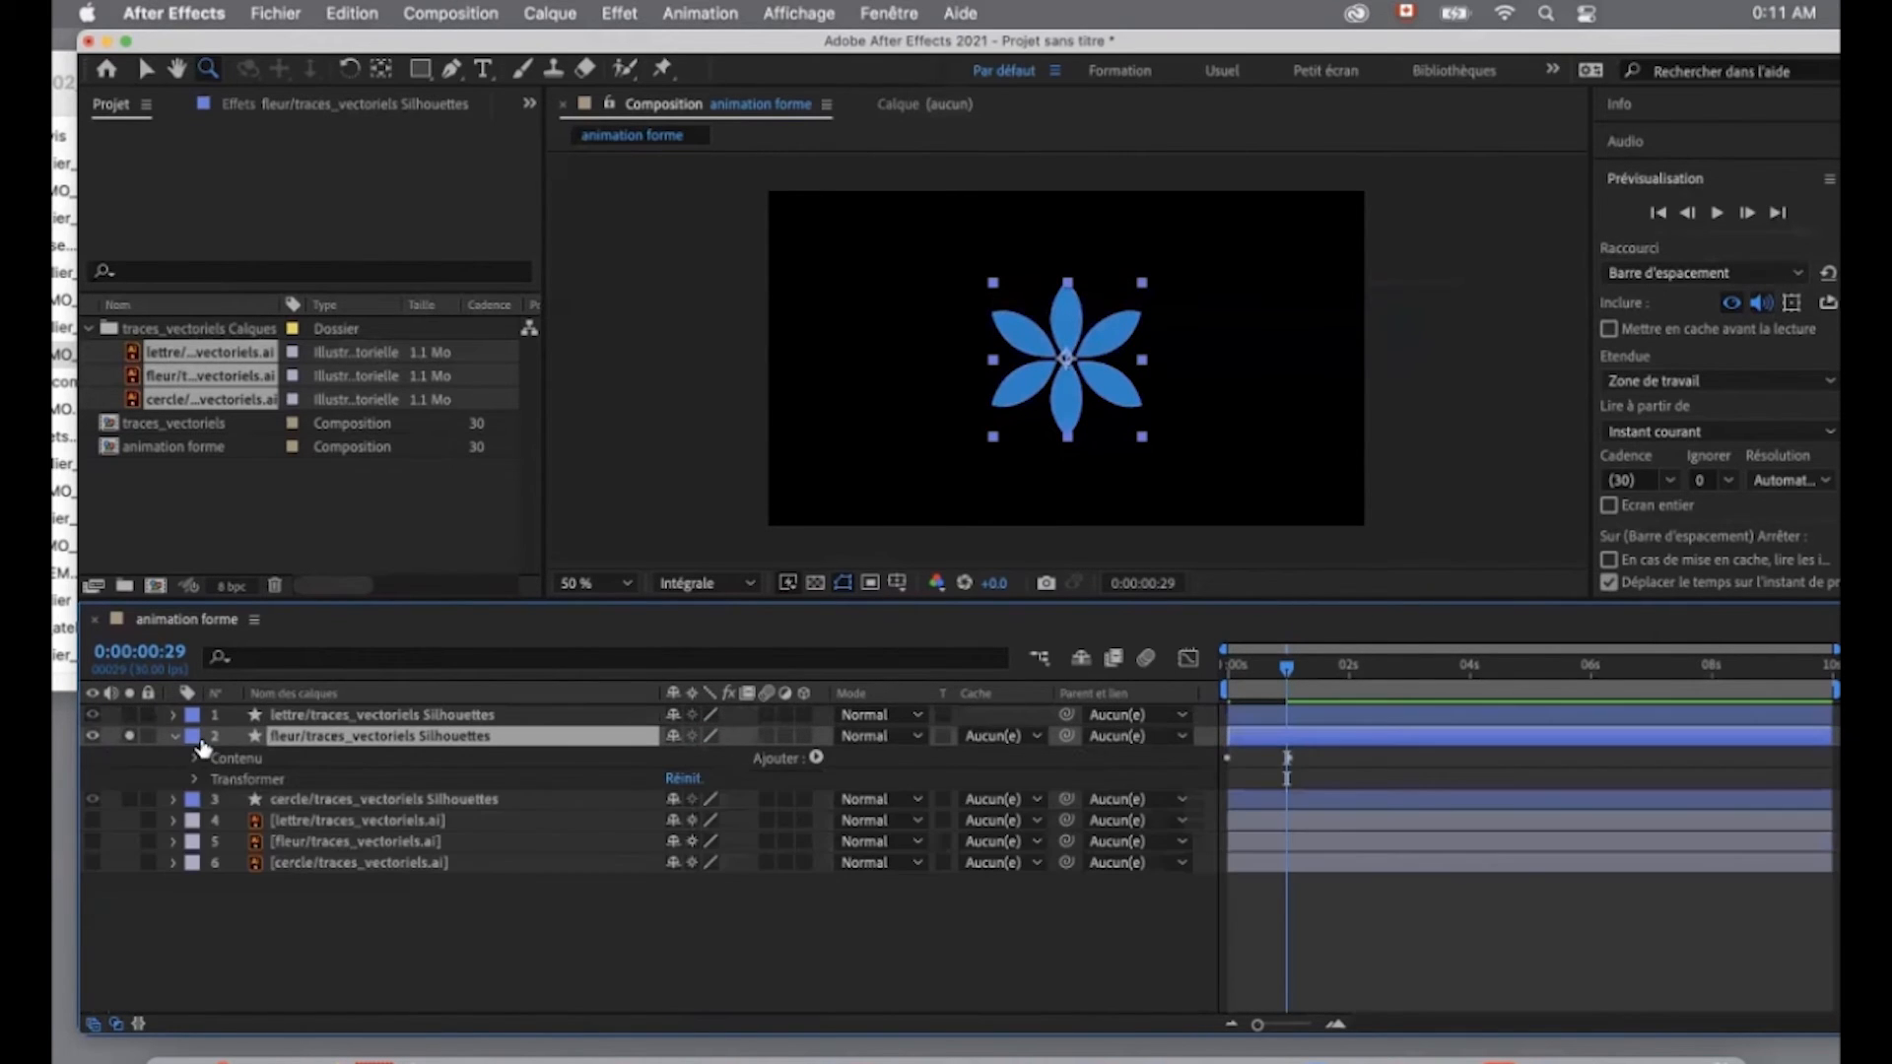
{"action": "left_click", "coordinate": [271, 782]}
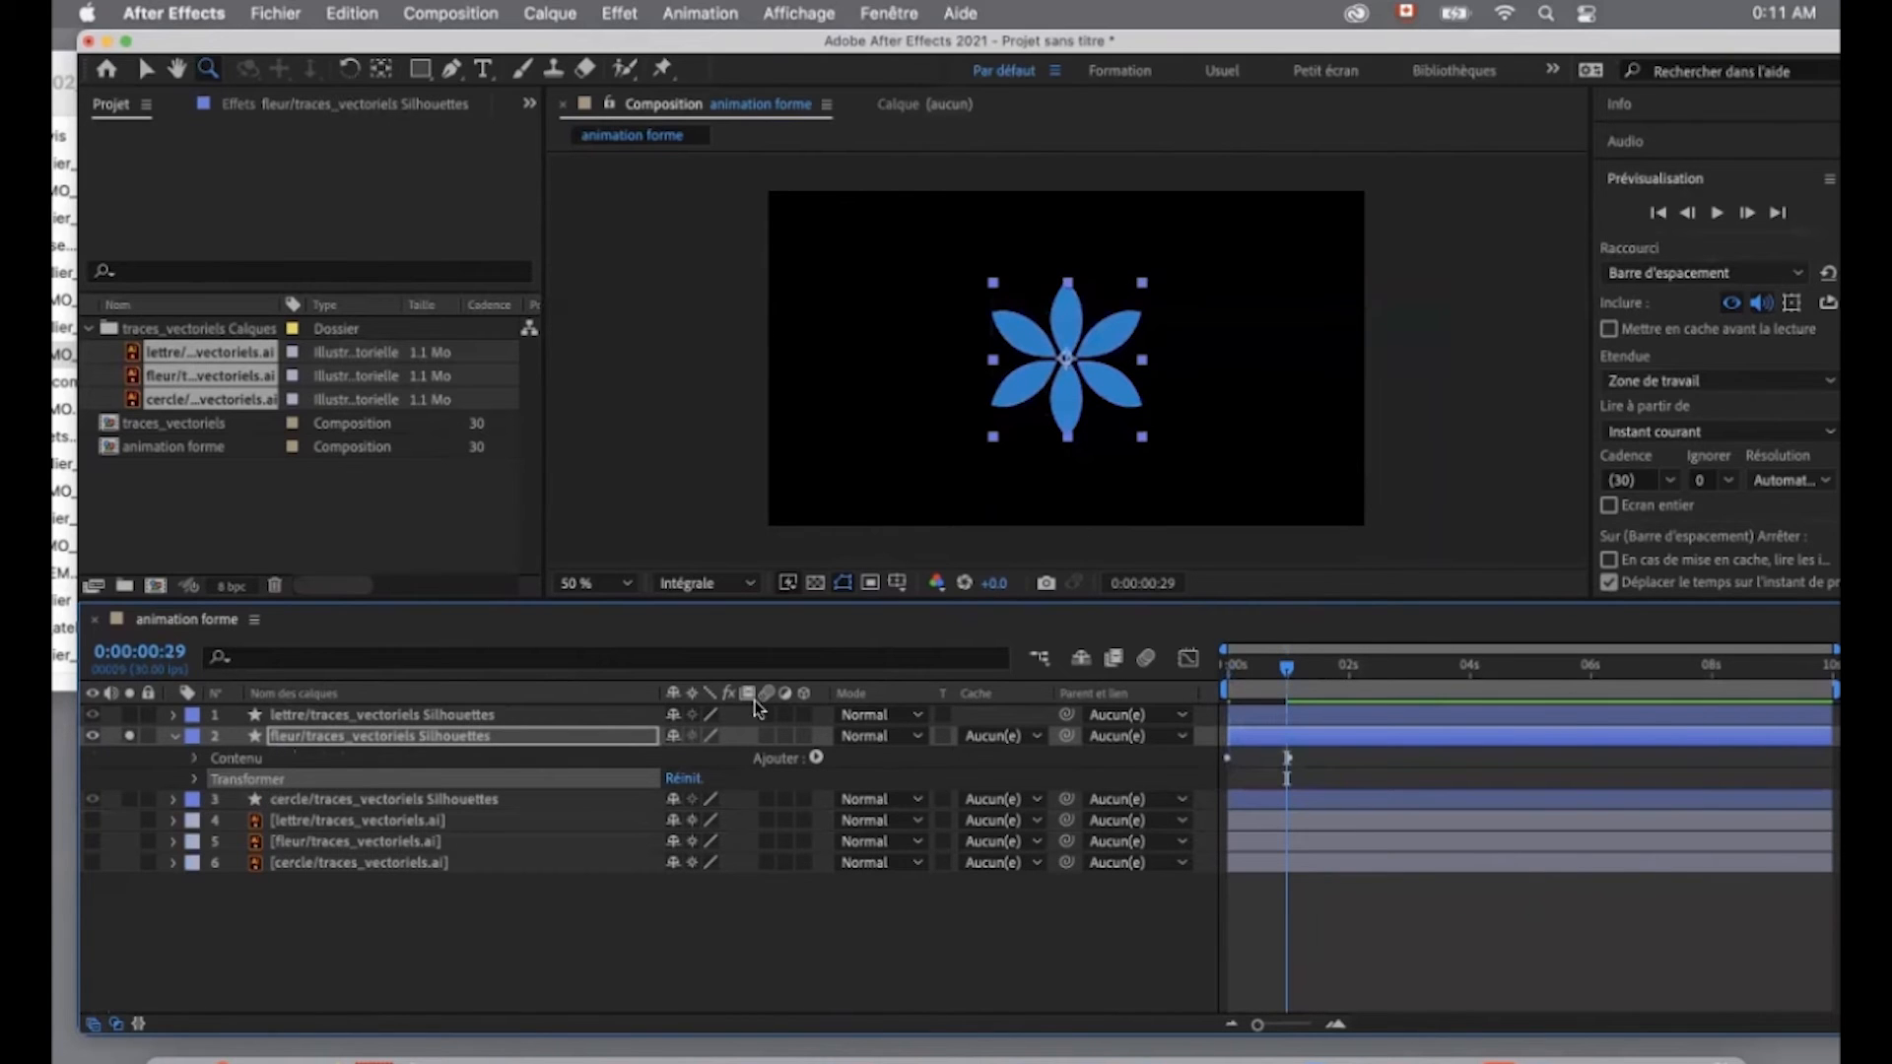
{"action": "left_click", "coordinate": [1293, 671]}
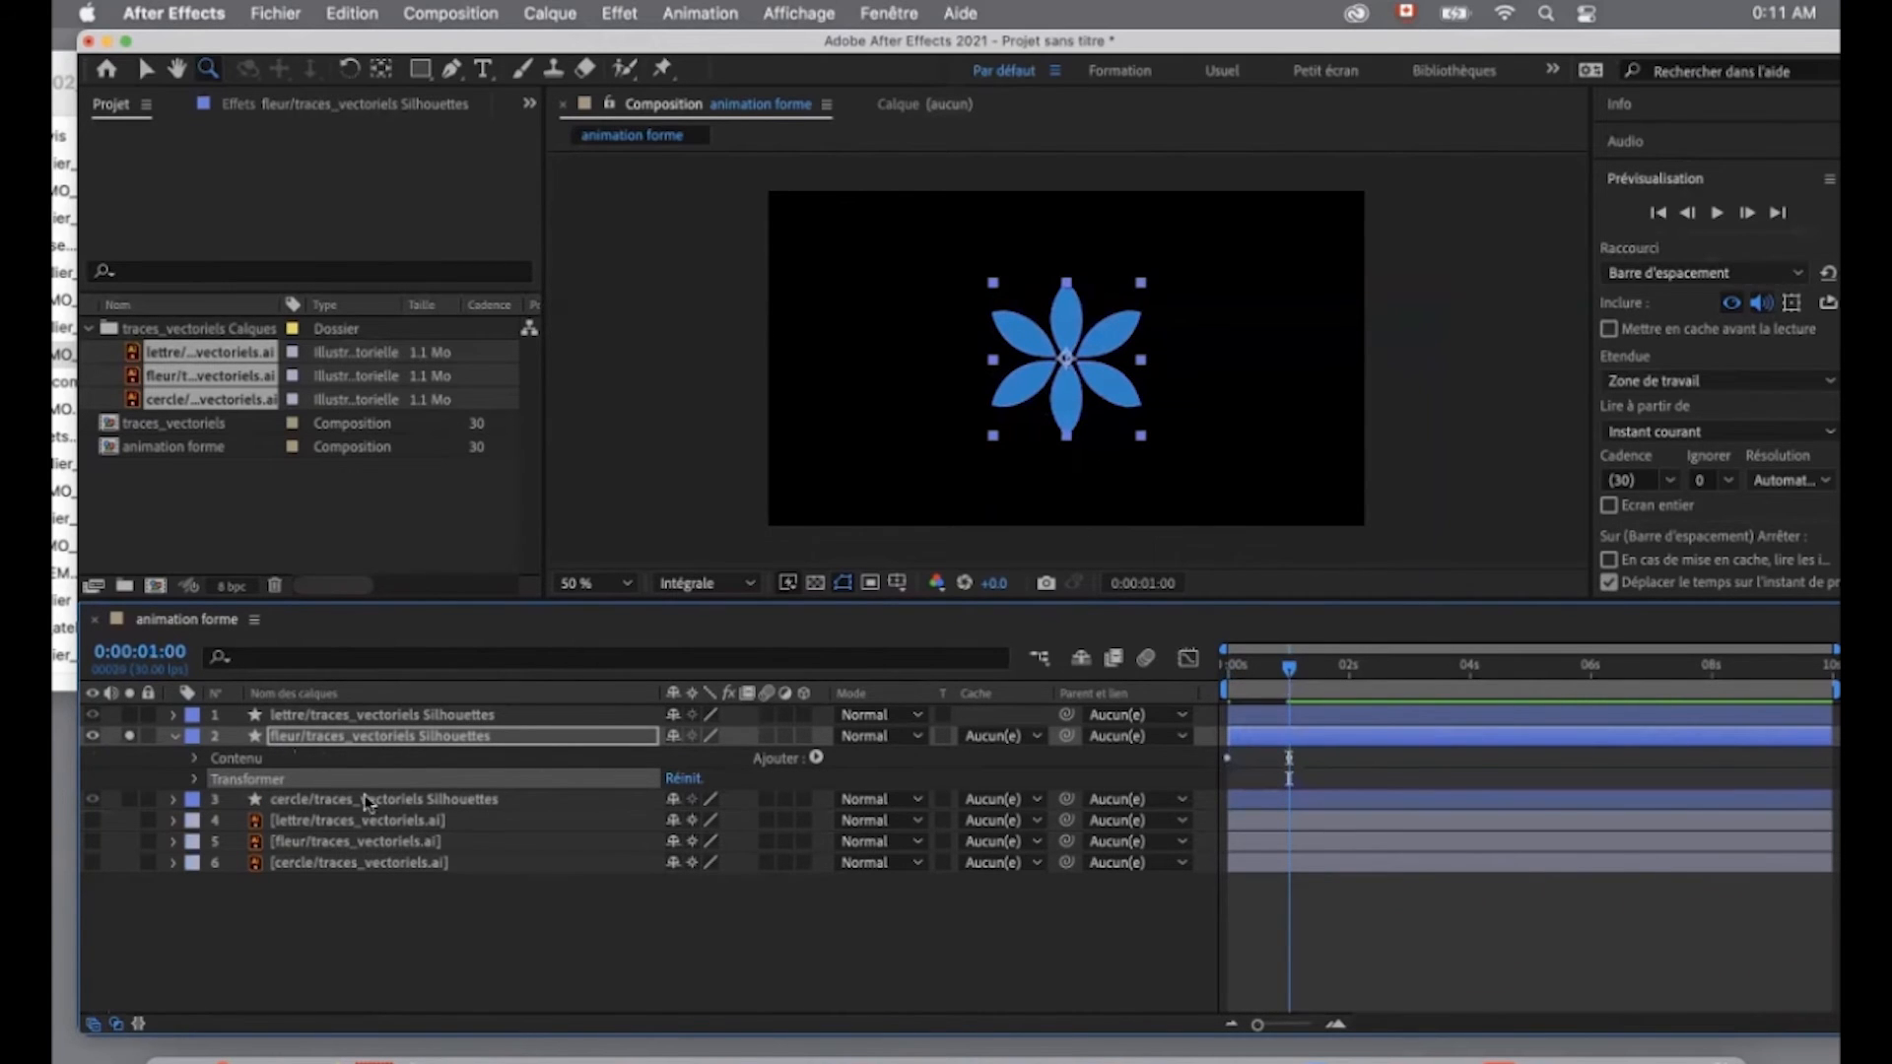
{"action": "mouse_move", "coordinate": [1260, 680]}
{"action": "left_mouse_down"}
{"action": "mouse_move", "coordinate": [1210, 685]}
{"action": "mouse_move", "coordinate": [1287, 697]}
{"action": "left_mouse_up"}
{"action": "left_click", "coordinate": [195, 779]}
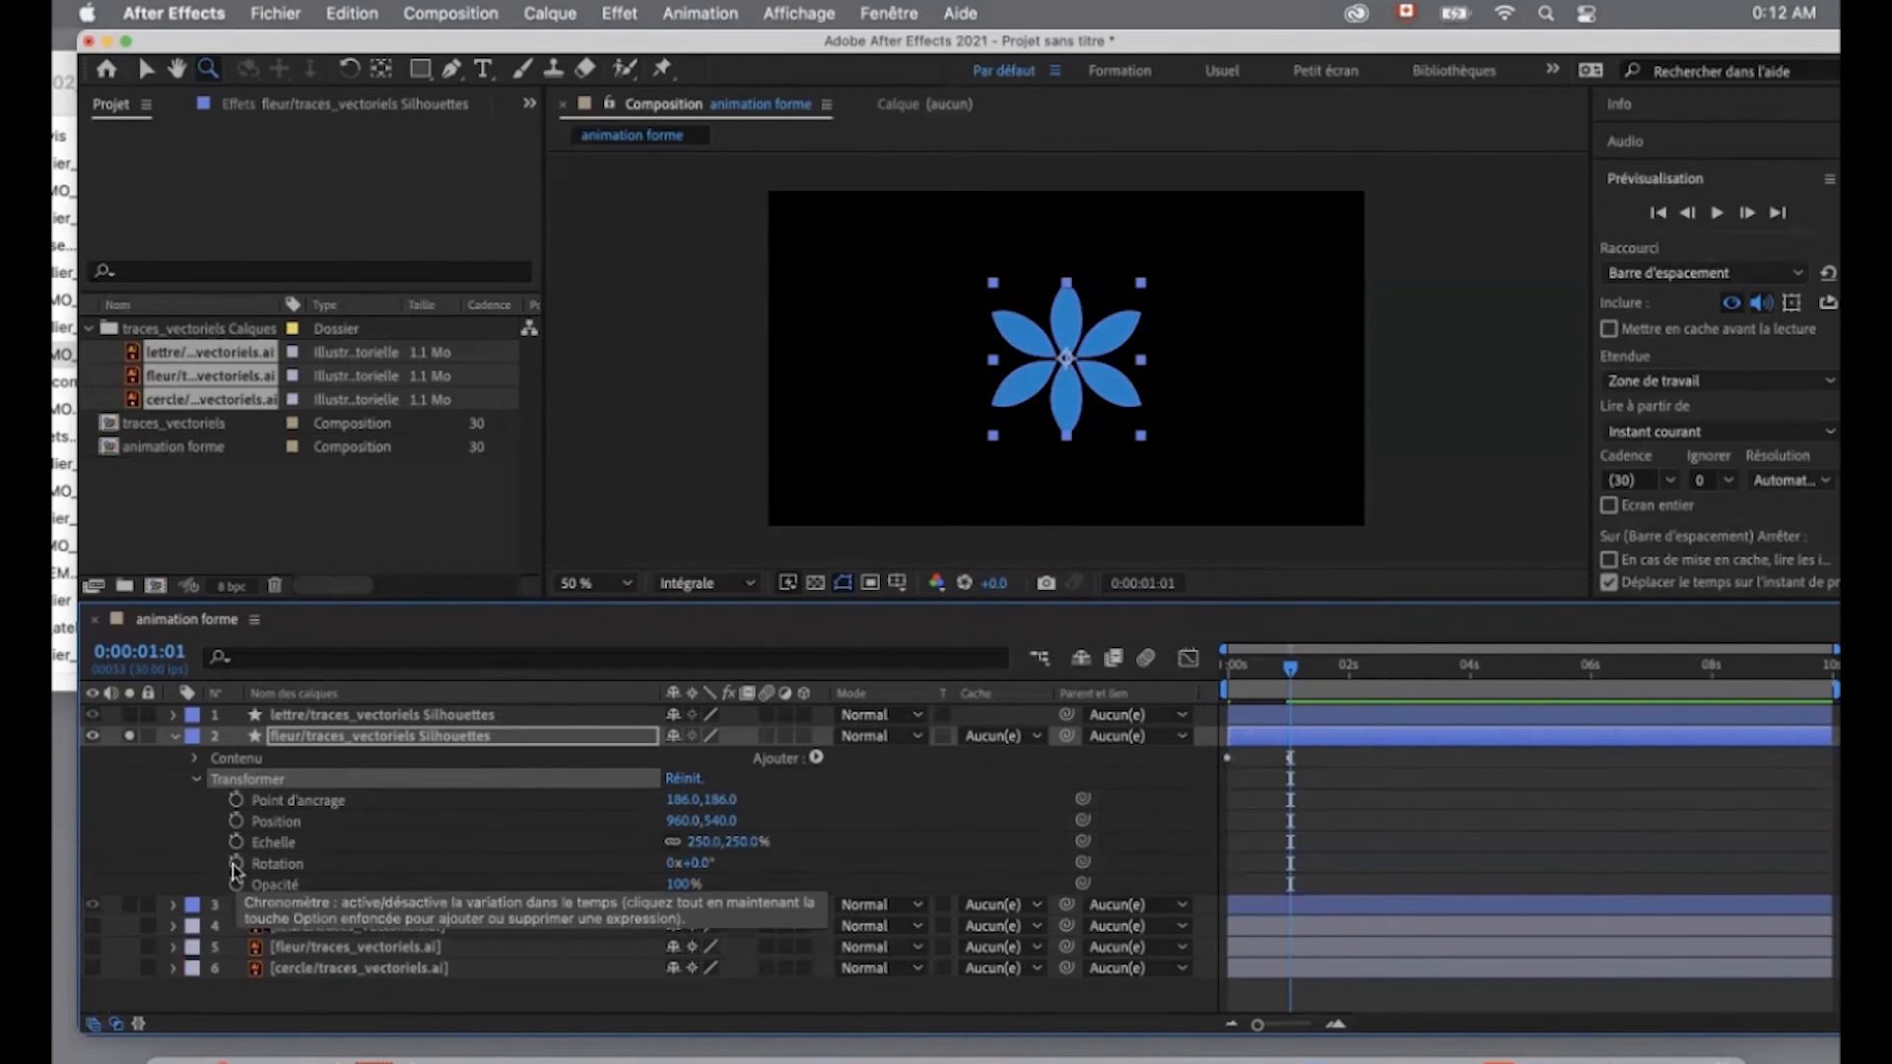
{"action": "left_click", "coordinate": [237, 864]}
- Set the flower layer's Rotation to one full turn (1x+0.0°) at 0:00:01:29
{"action": "left_click_drag", "start_coordinate": [1294, 671], "coordinate": [1350, 666]}
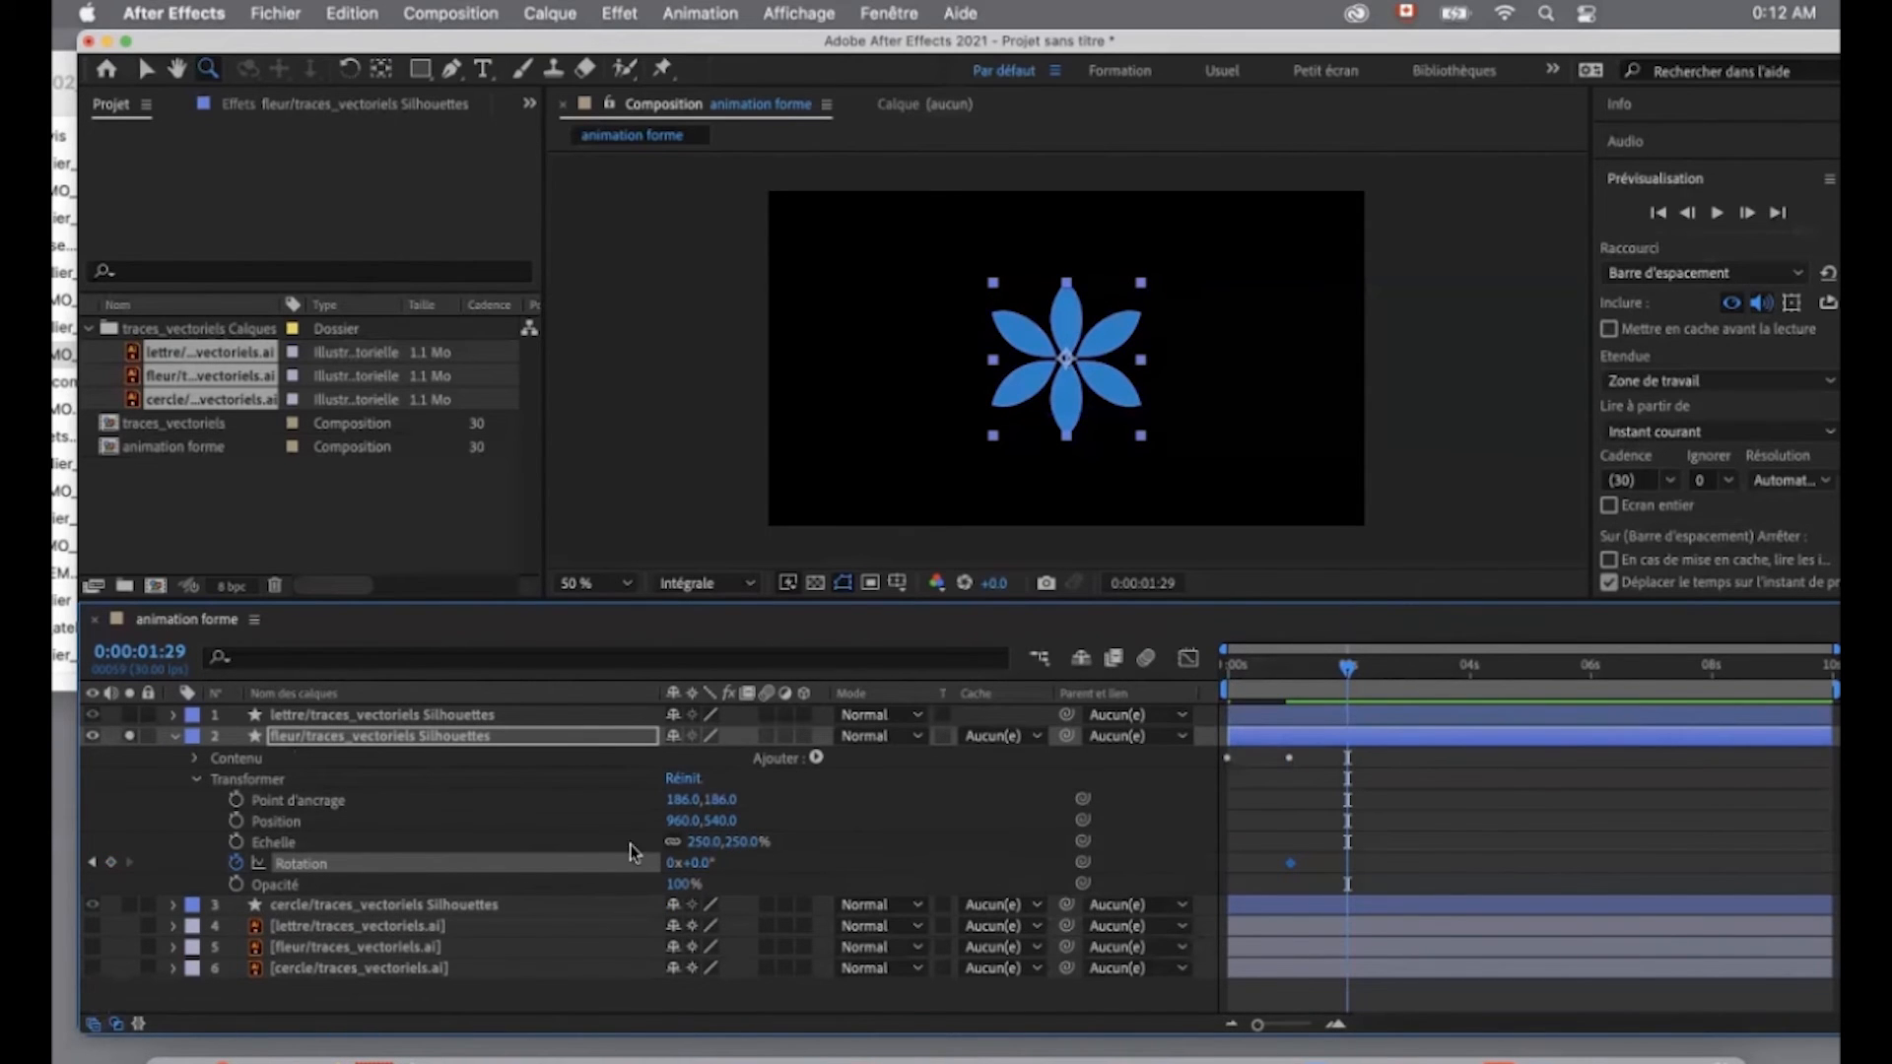
{"action": "left_click", "coordinate": [674, 864]}
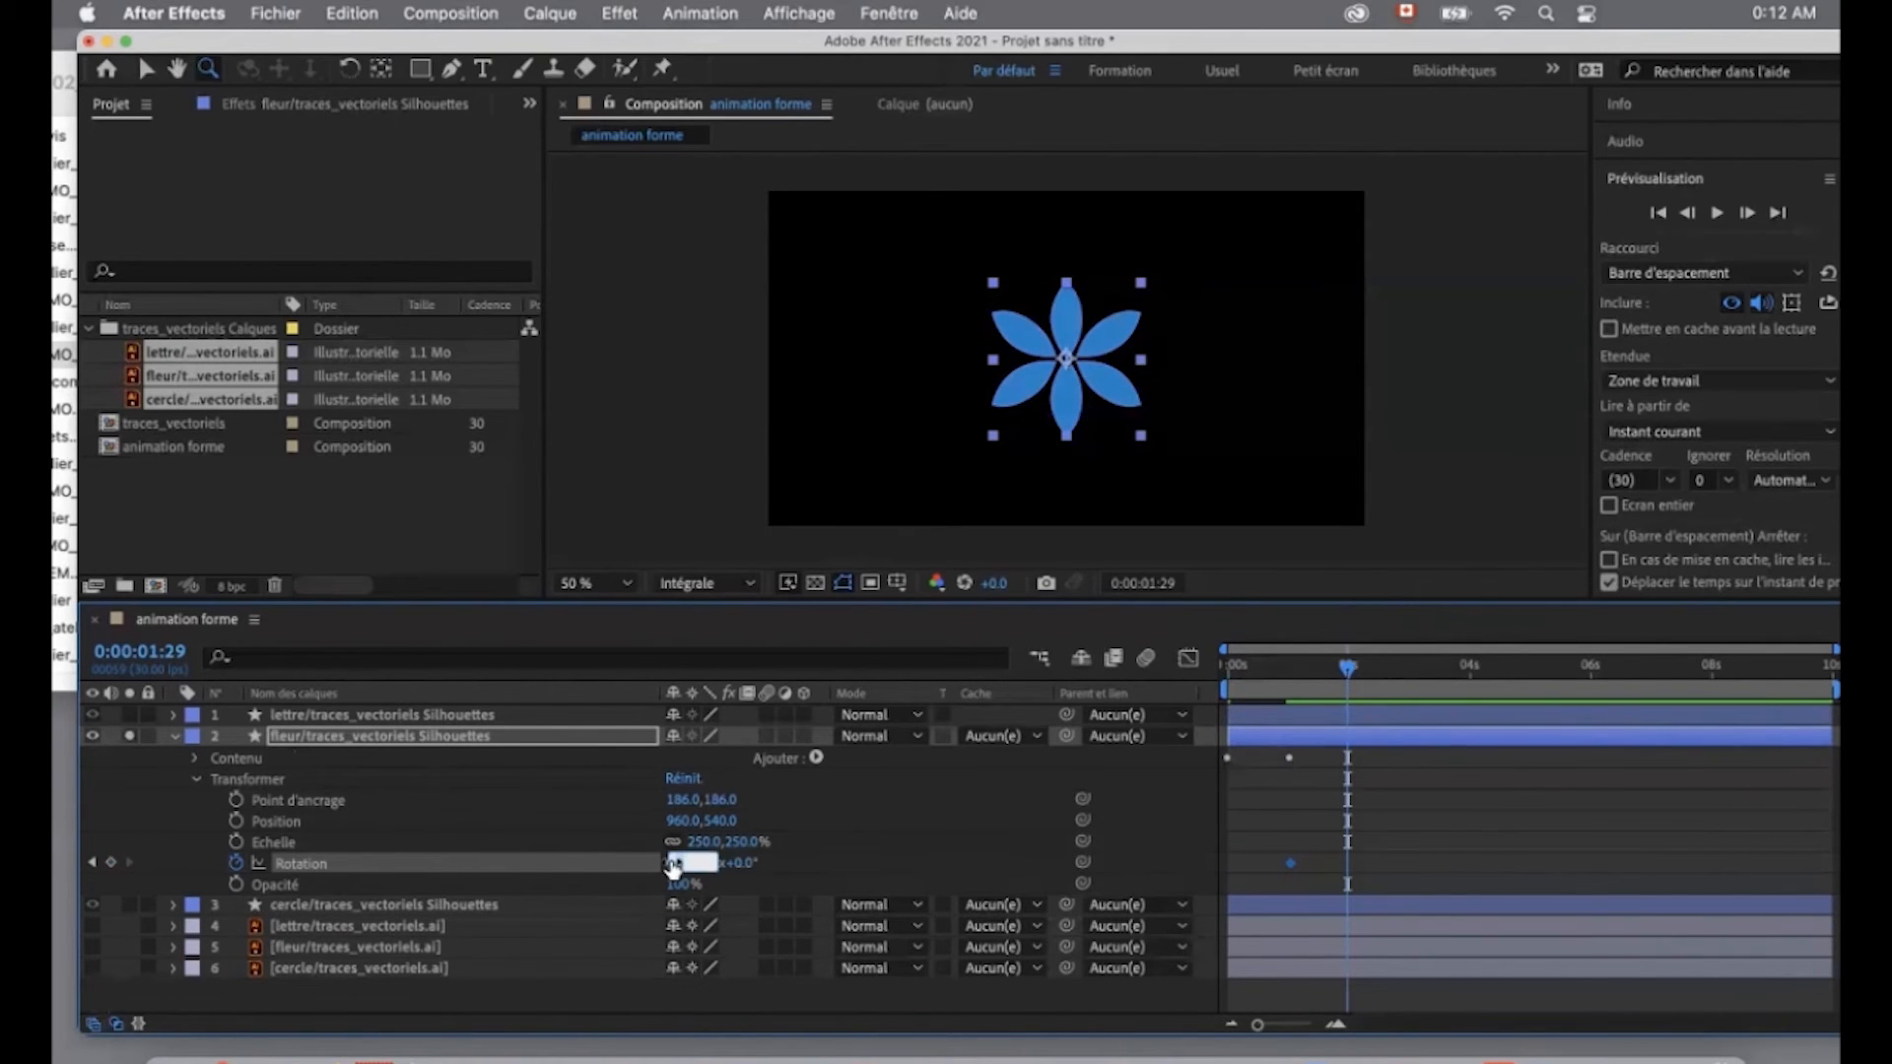
{"action": "type", "text": "1"}
{"action": "left_click", "coordinate": [843, 867]}
{"action": "mouse_move", "coordinate": [1348, 671]}
{"action": "left_mouse_down"}
{"action": "mouse_move", "coordinate": [1188, 690]}
{"action": "mouse_move", "coordinate": [1348, 697]}
{"action": "left_mouse_up"}
- Apply keyframe easing to both Rotation keyframes of the flower layer and collapse its properties
{"action": "left_click_drag", "start_coordinate": [1276, 825], "coordinate": [1346, 861]}
{"action": "right_click", "coordinate": [1347, 862]}
{"action": "mouse_move", "coordinate": [1441, 1033]}
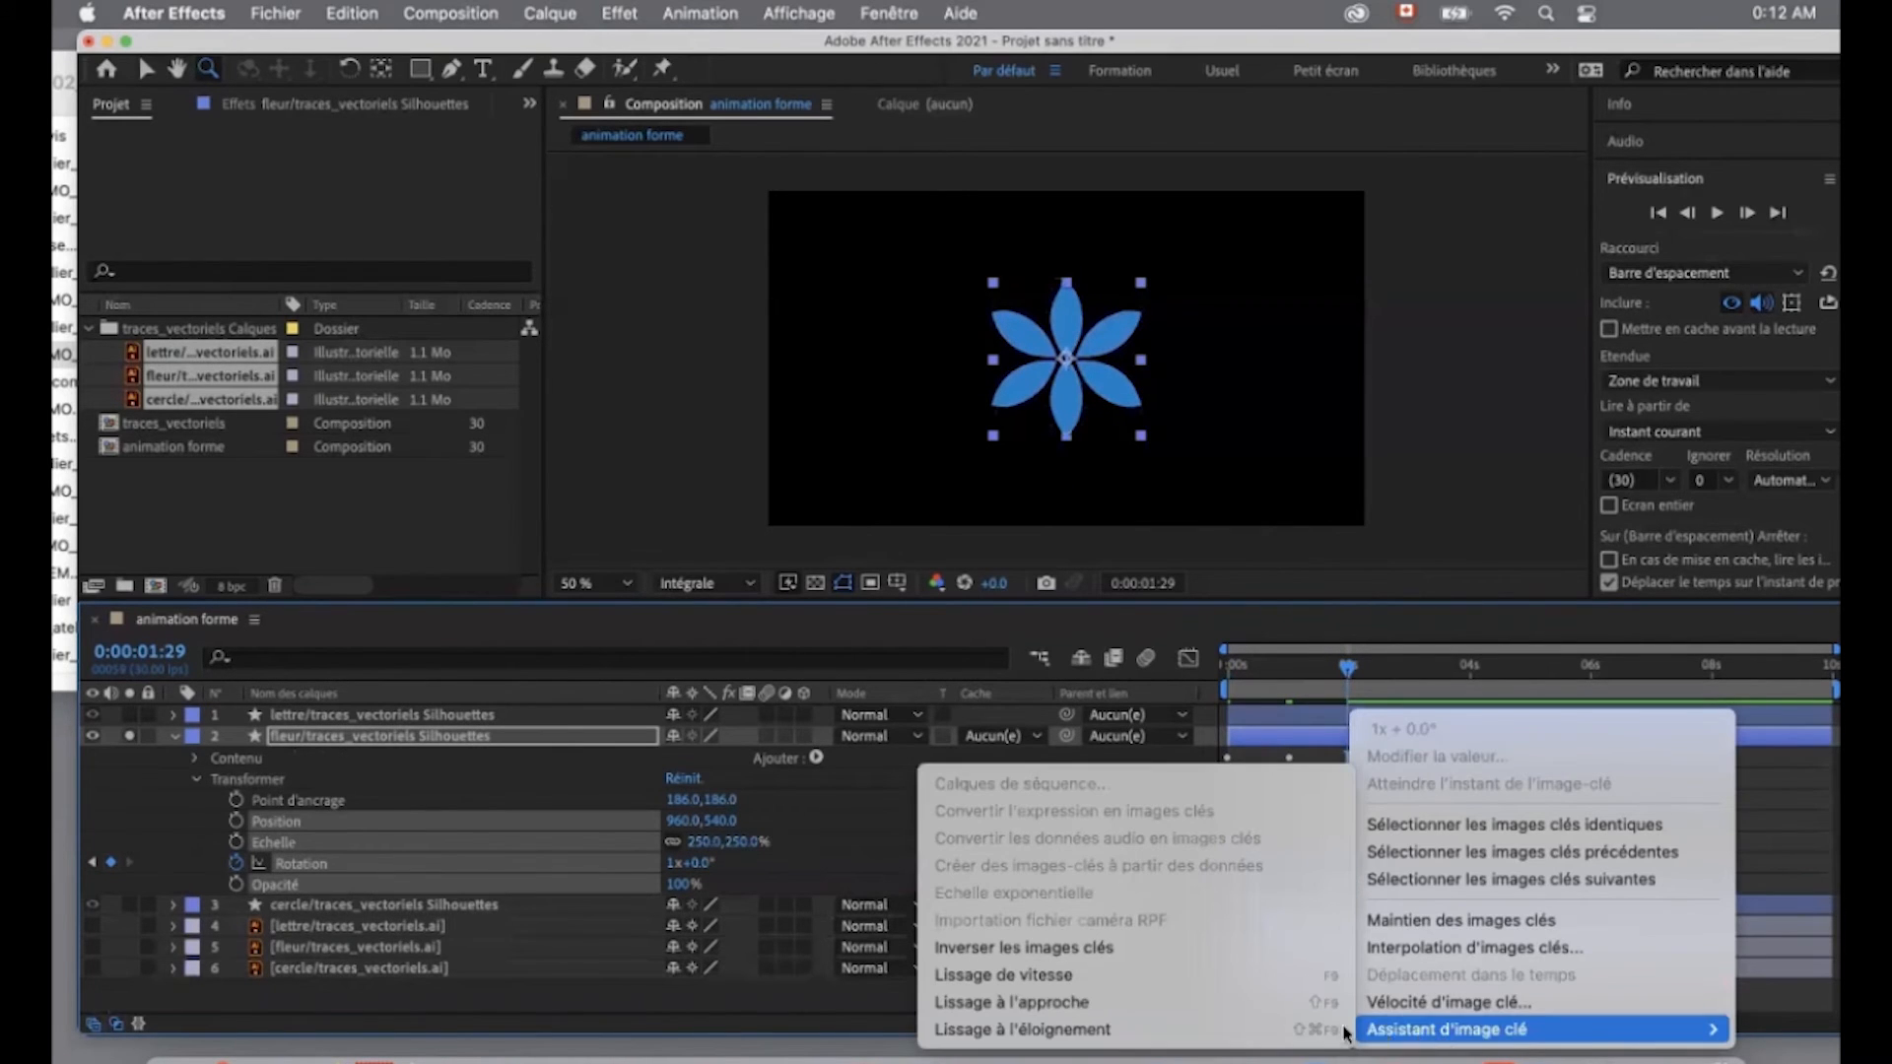
{"action": "left_click", "coordinate": [1301, 1002]}
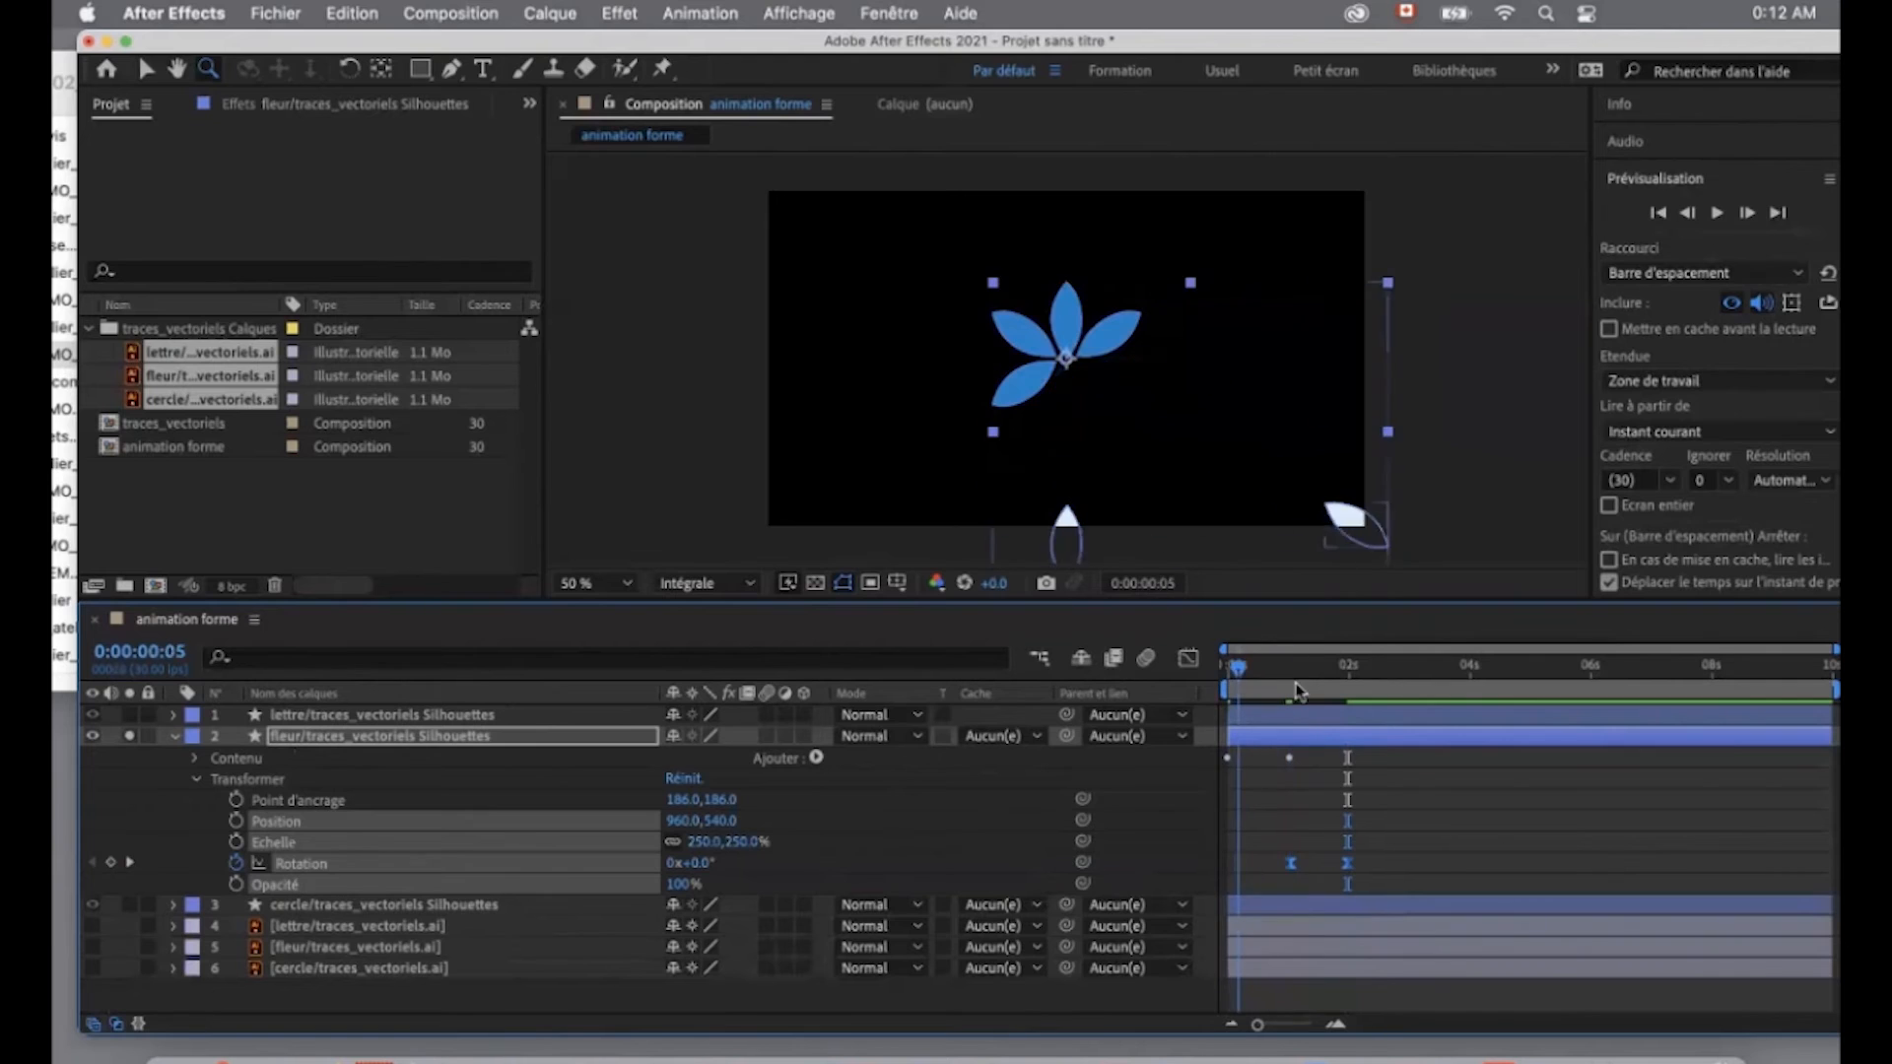
{"action": "left_click", "coordinate": [175, 737]}
- Isolate the cercle shape layer in the composition view and expand its properties
{"action": "left_click", "coordinate": [311, 737]}
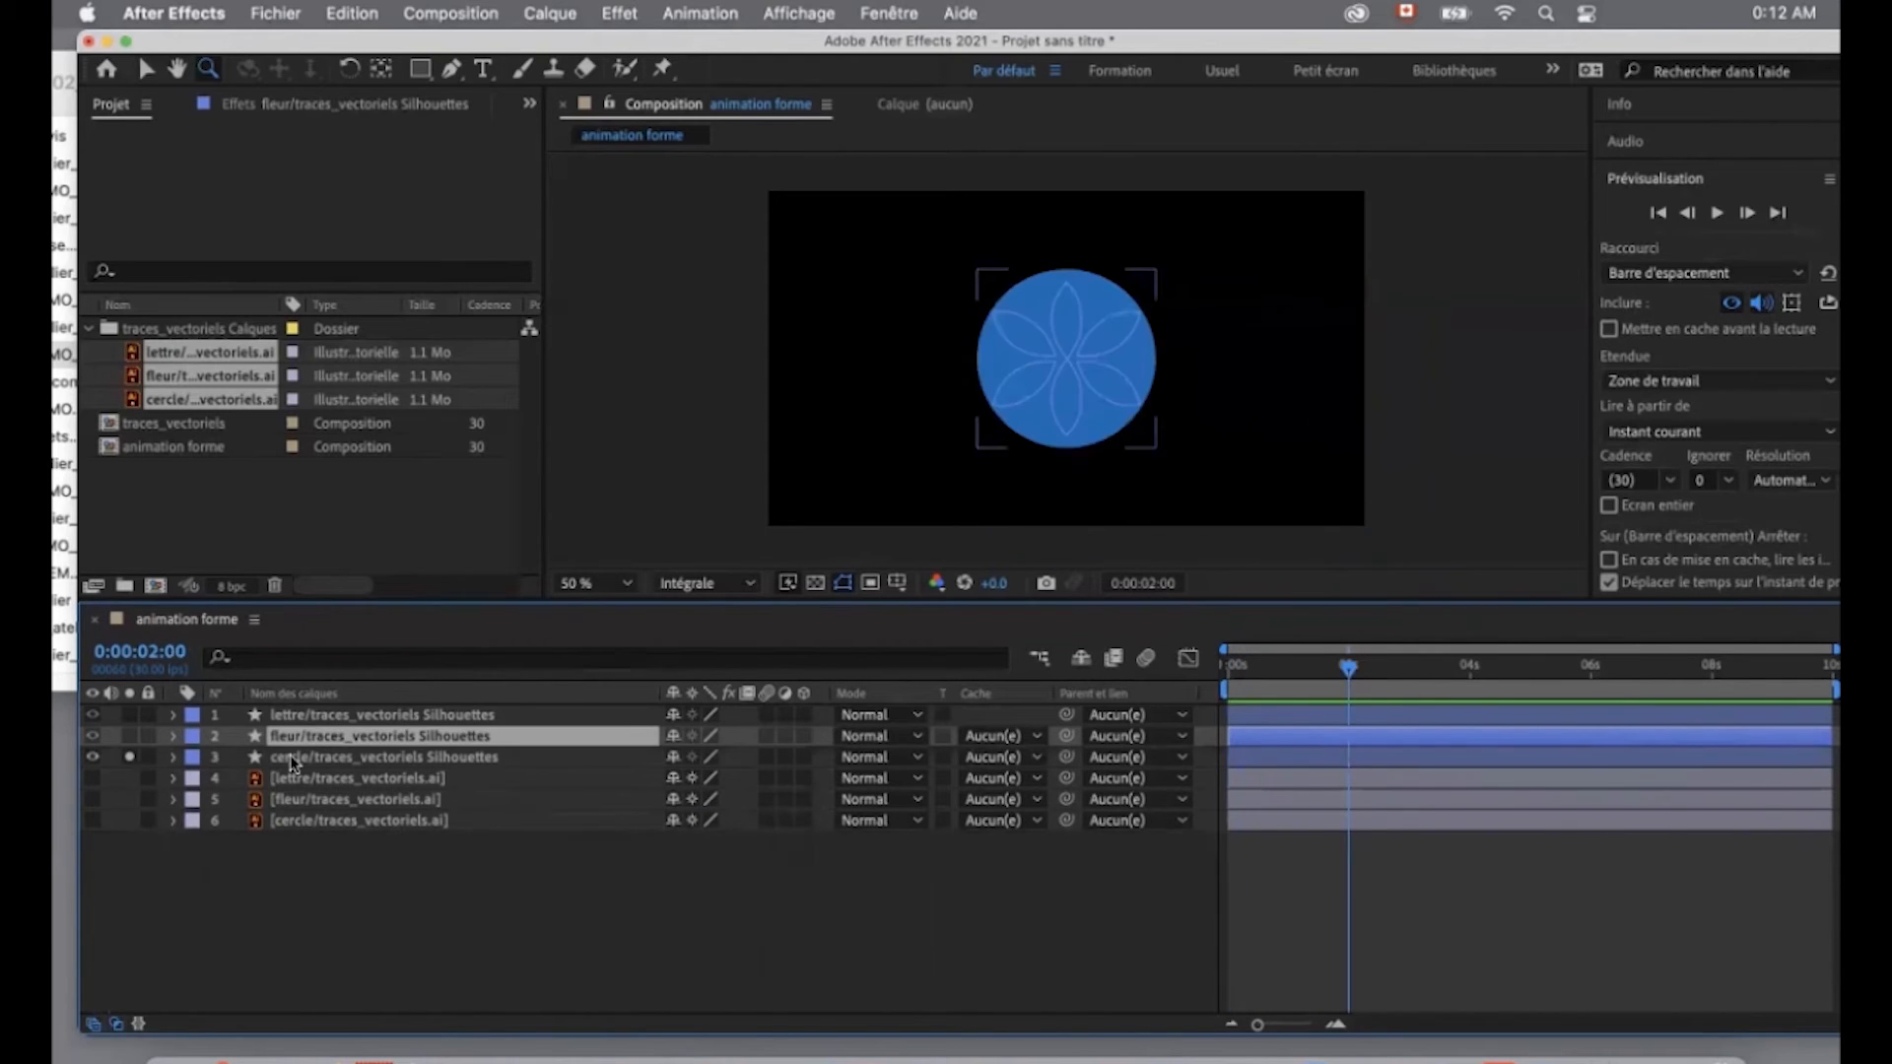
{"action": "left_click", "coordinate": [355, 758]}
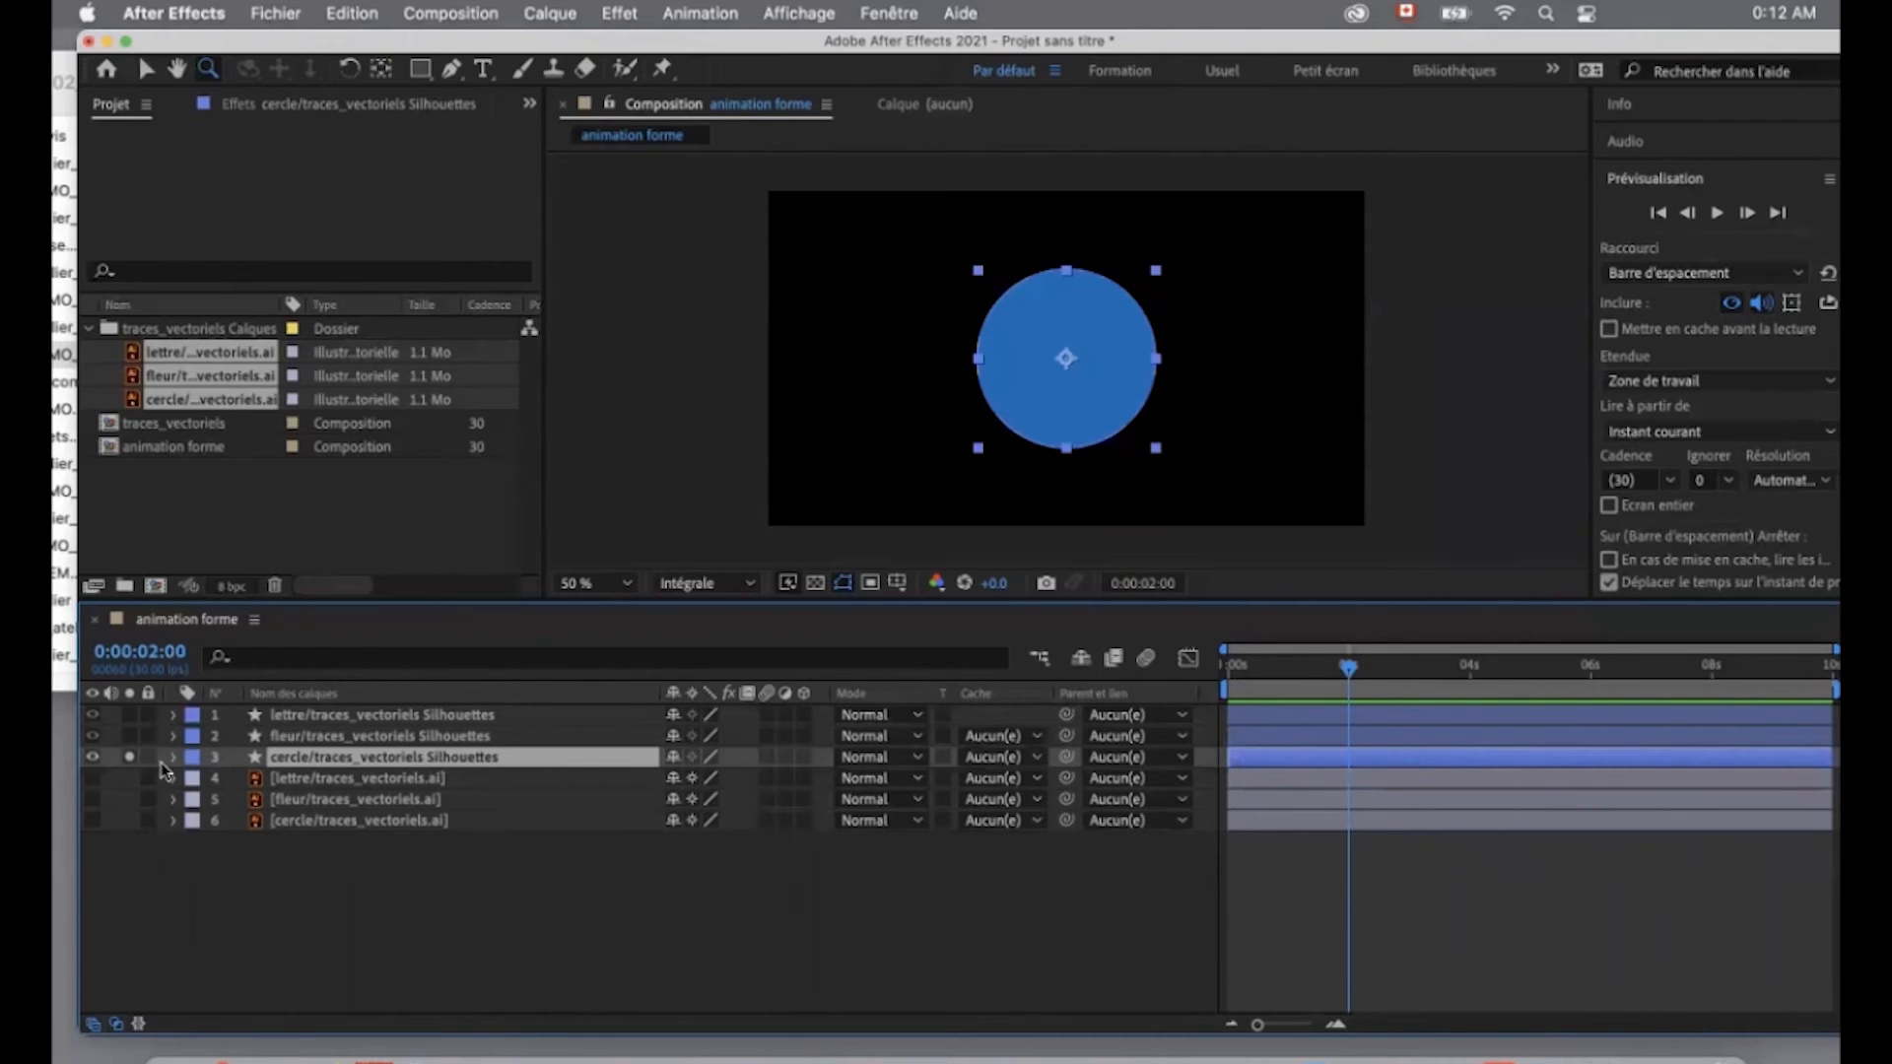
{"action": "left_click", "coordinate": [129, 757]}
{"action": "left_click", "coordinate": [129, 757]}
{"action": "left_click", "coordinate": [174, 757]}
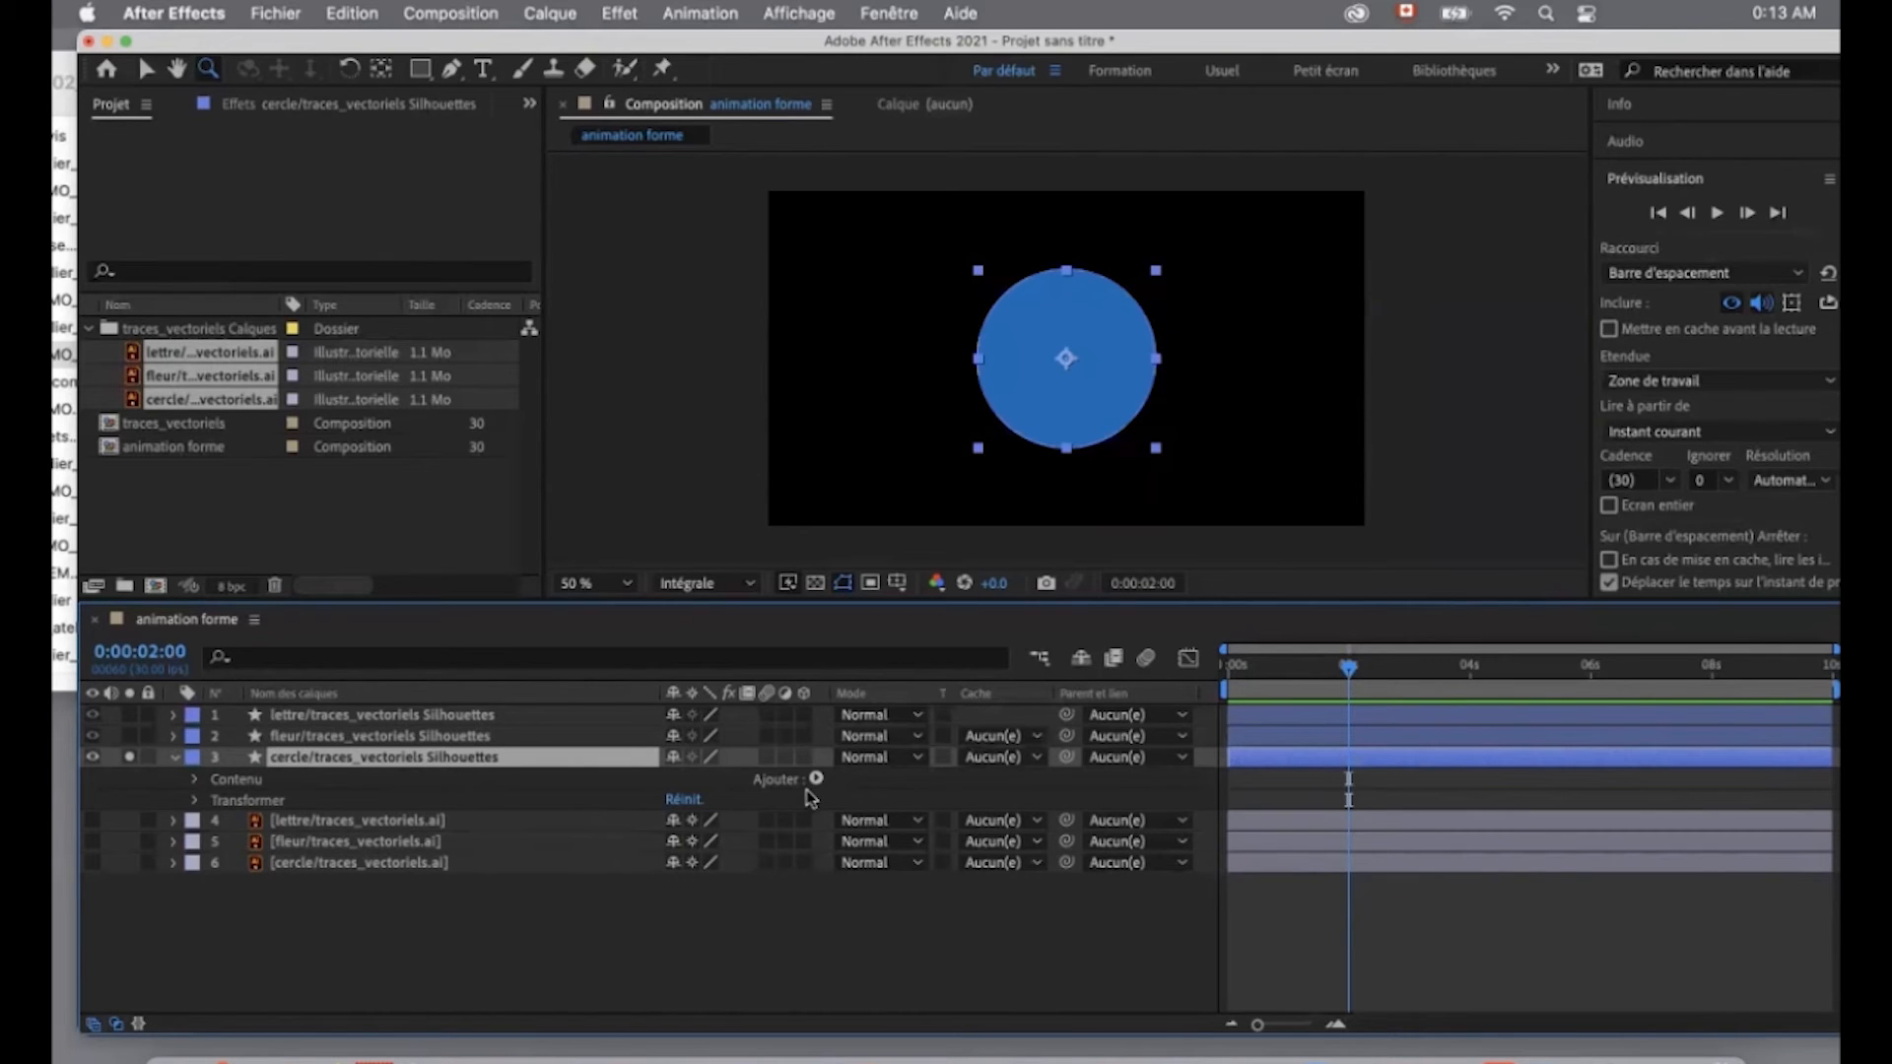
- Add a Répétition operator to the cercle layer's contents and set its Copies to 10
{"action": "left_click", "coordinate": [247, 788]}
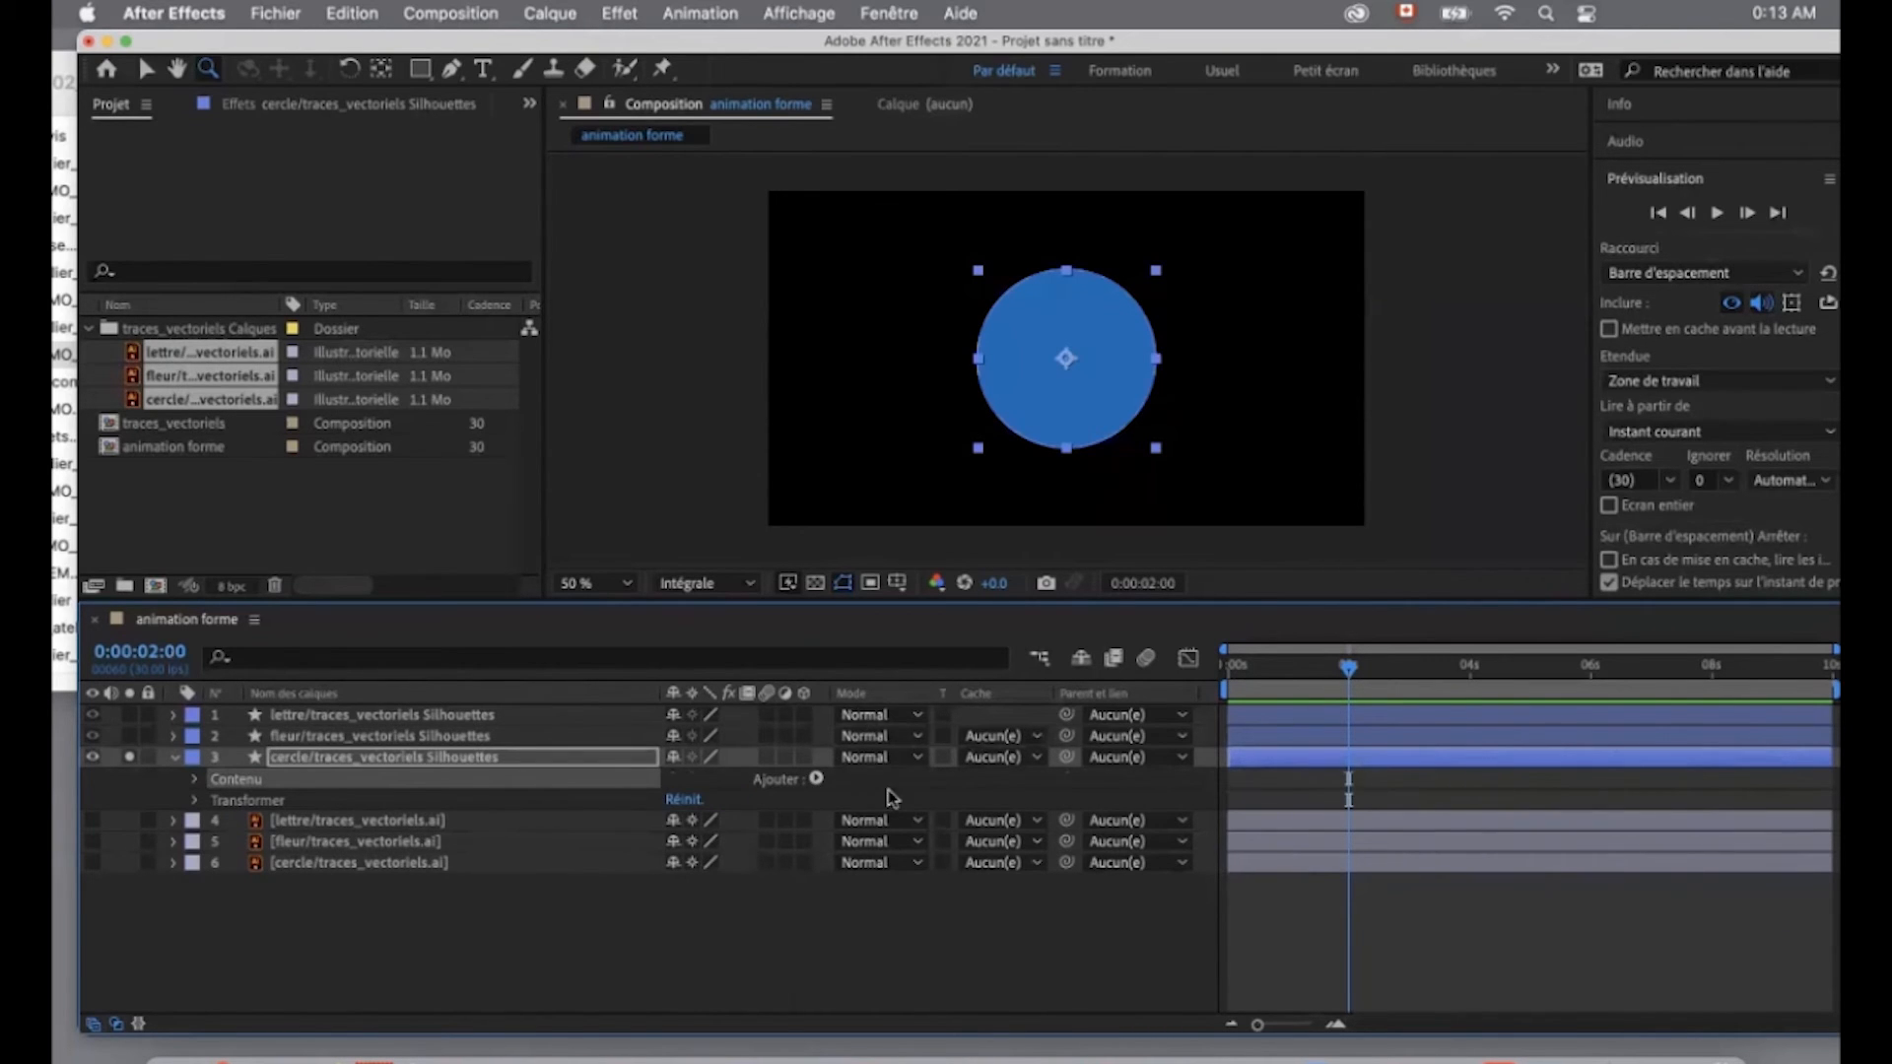
{"action": "left_click", "coordinate": [816, 780]}
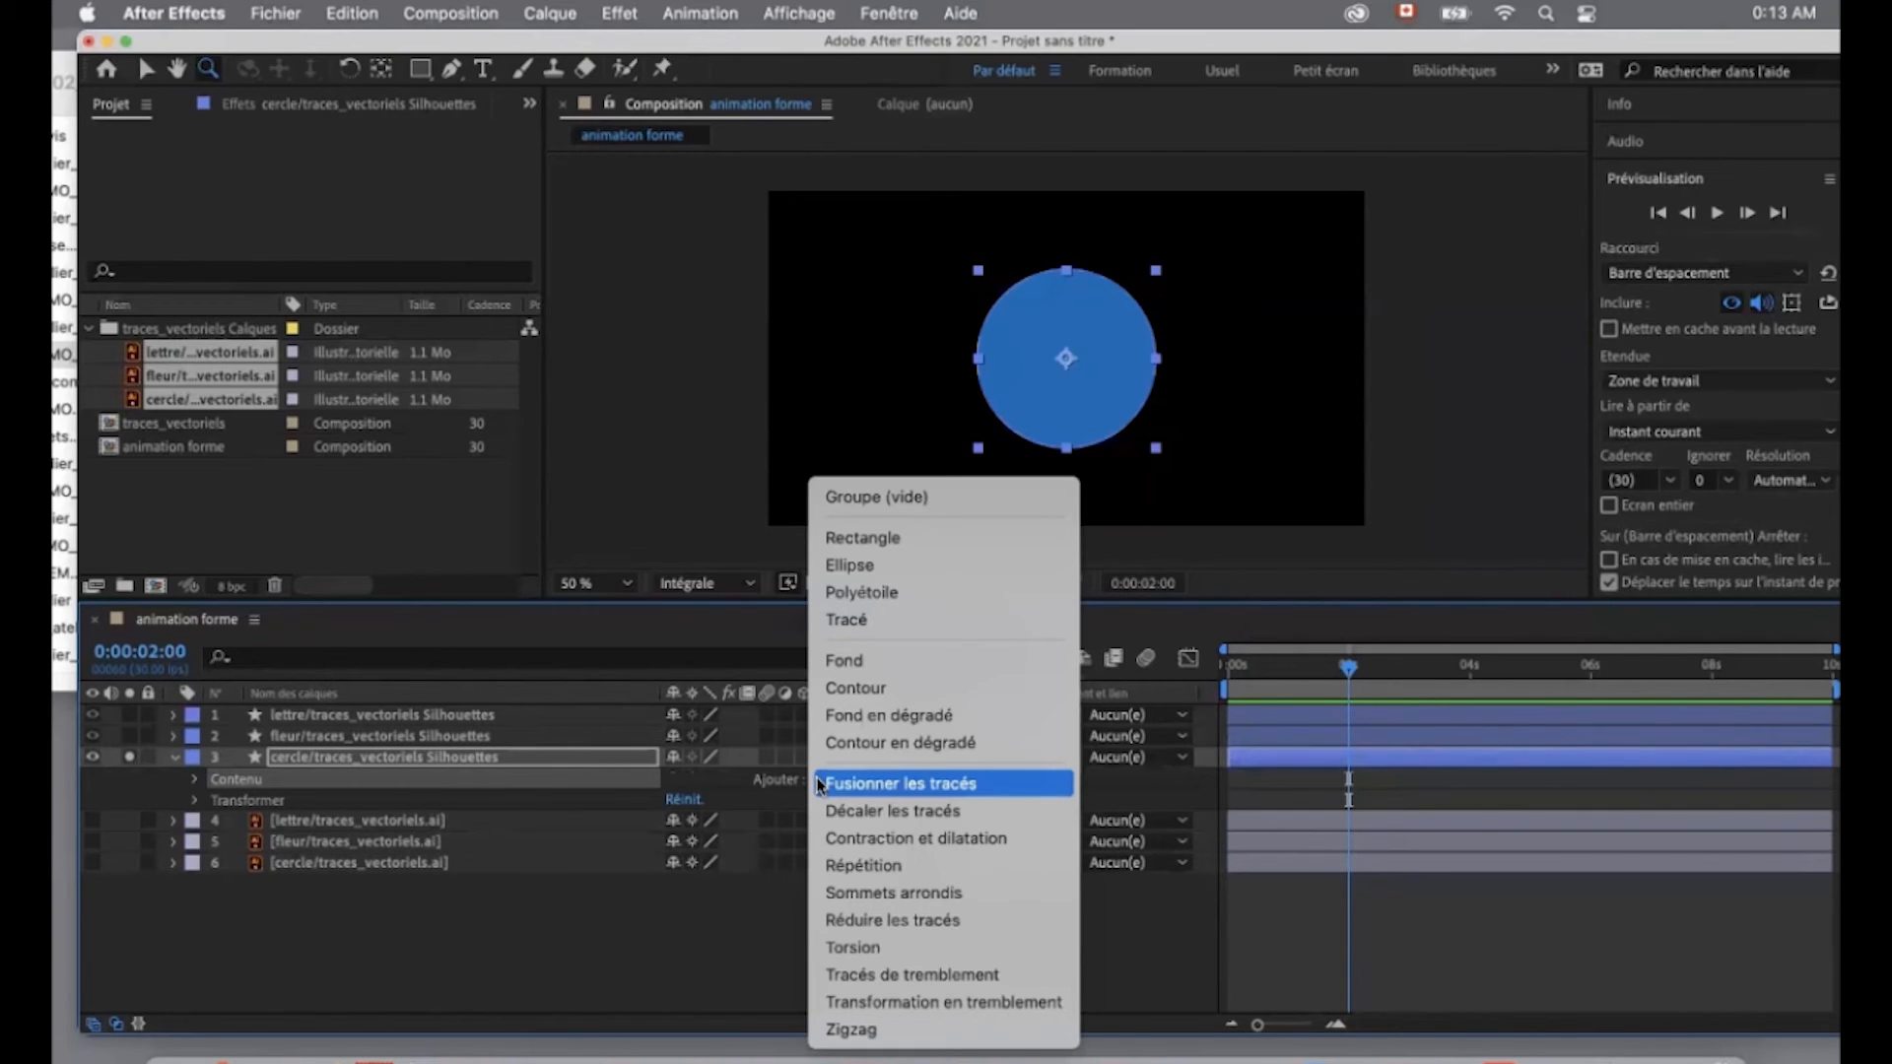
{"action": "left_click", "coordinate": [890, 871]}
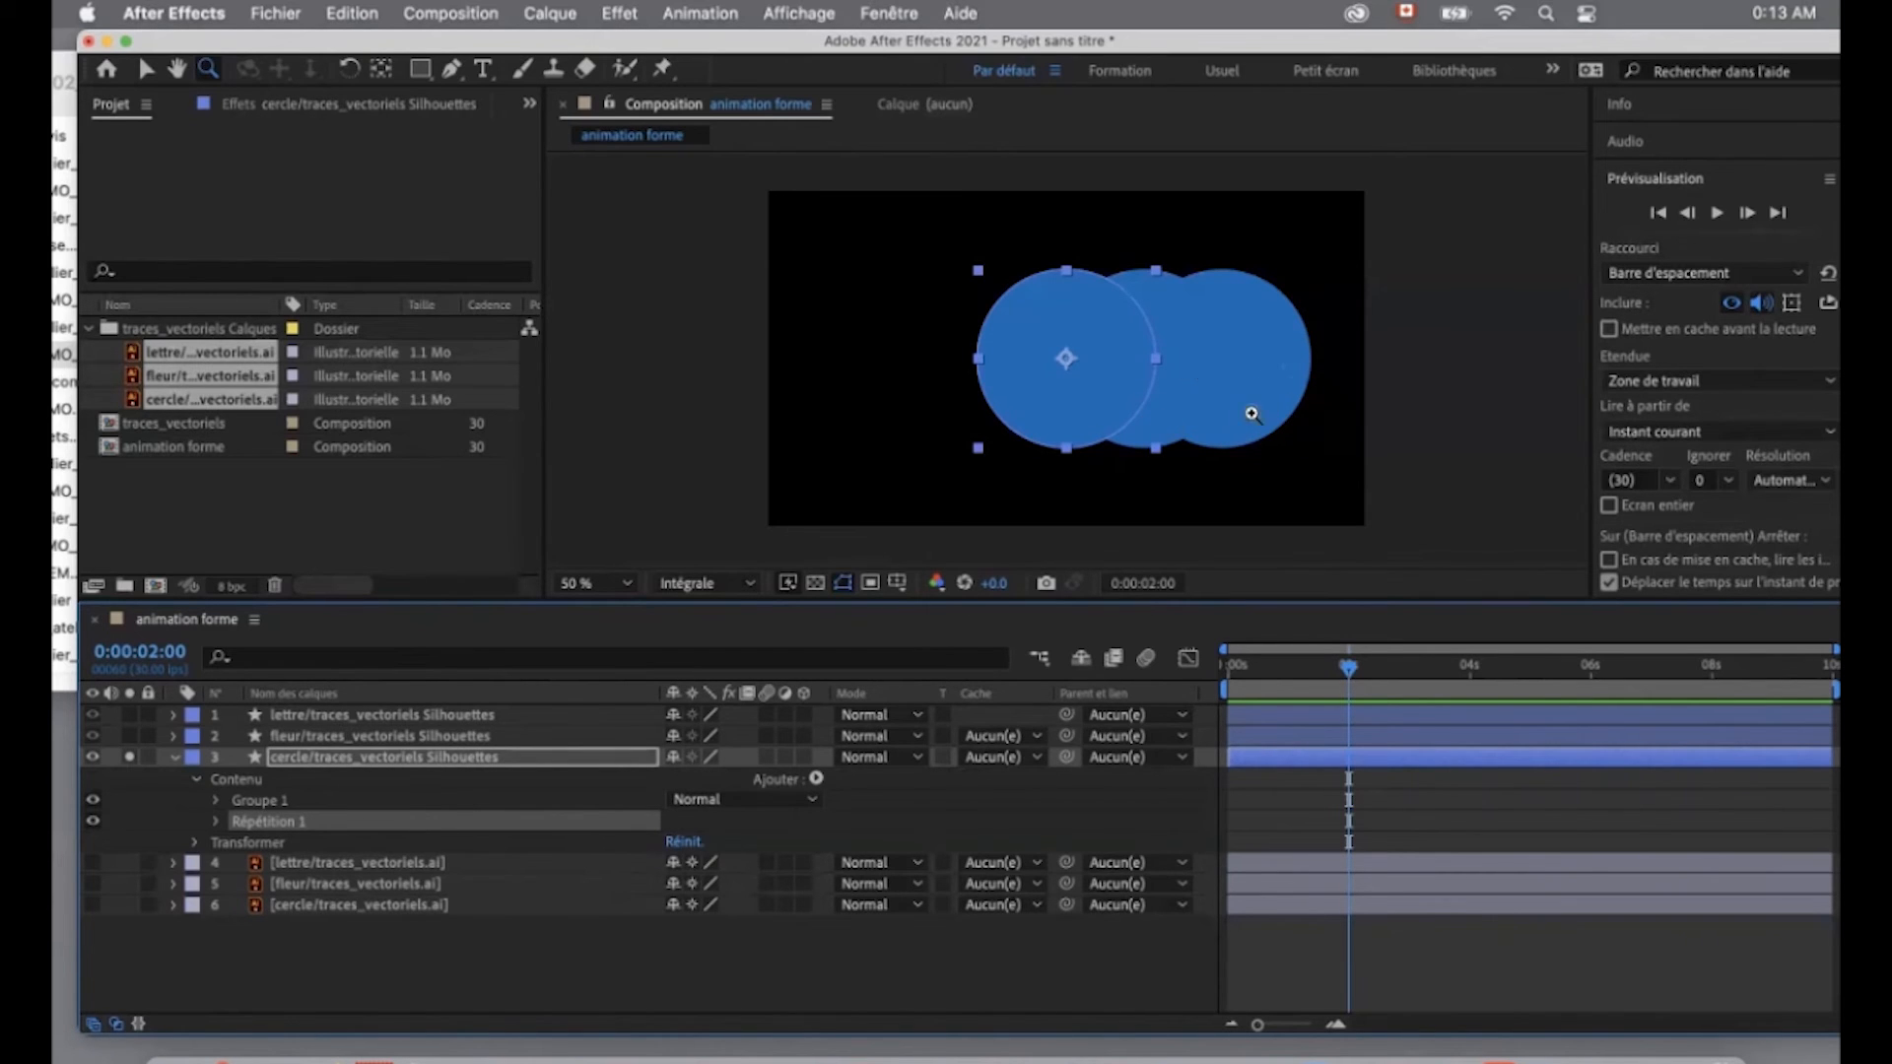
{"action": "left_click", "coordinate": [218, 823]}
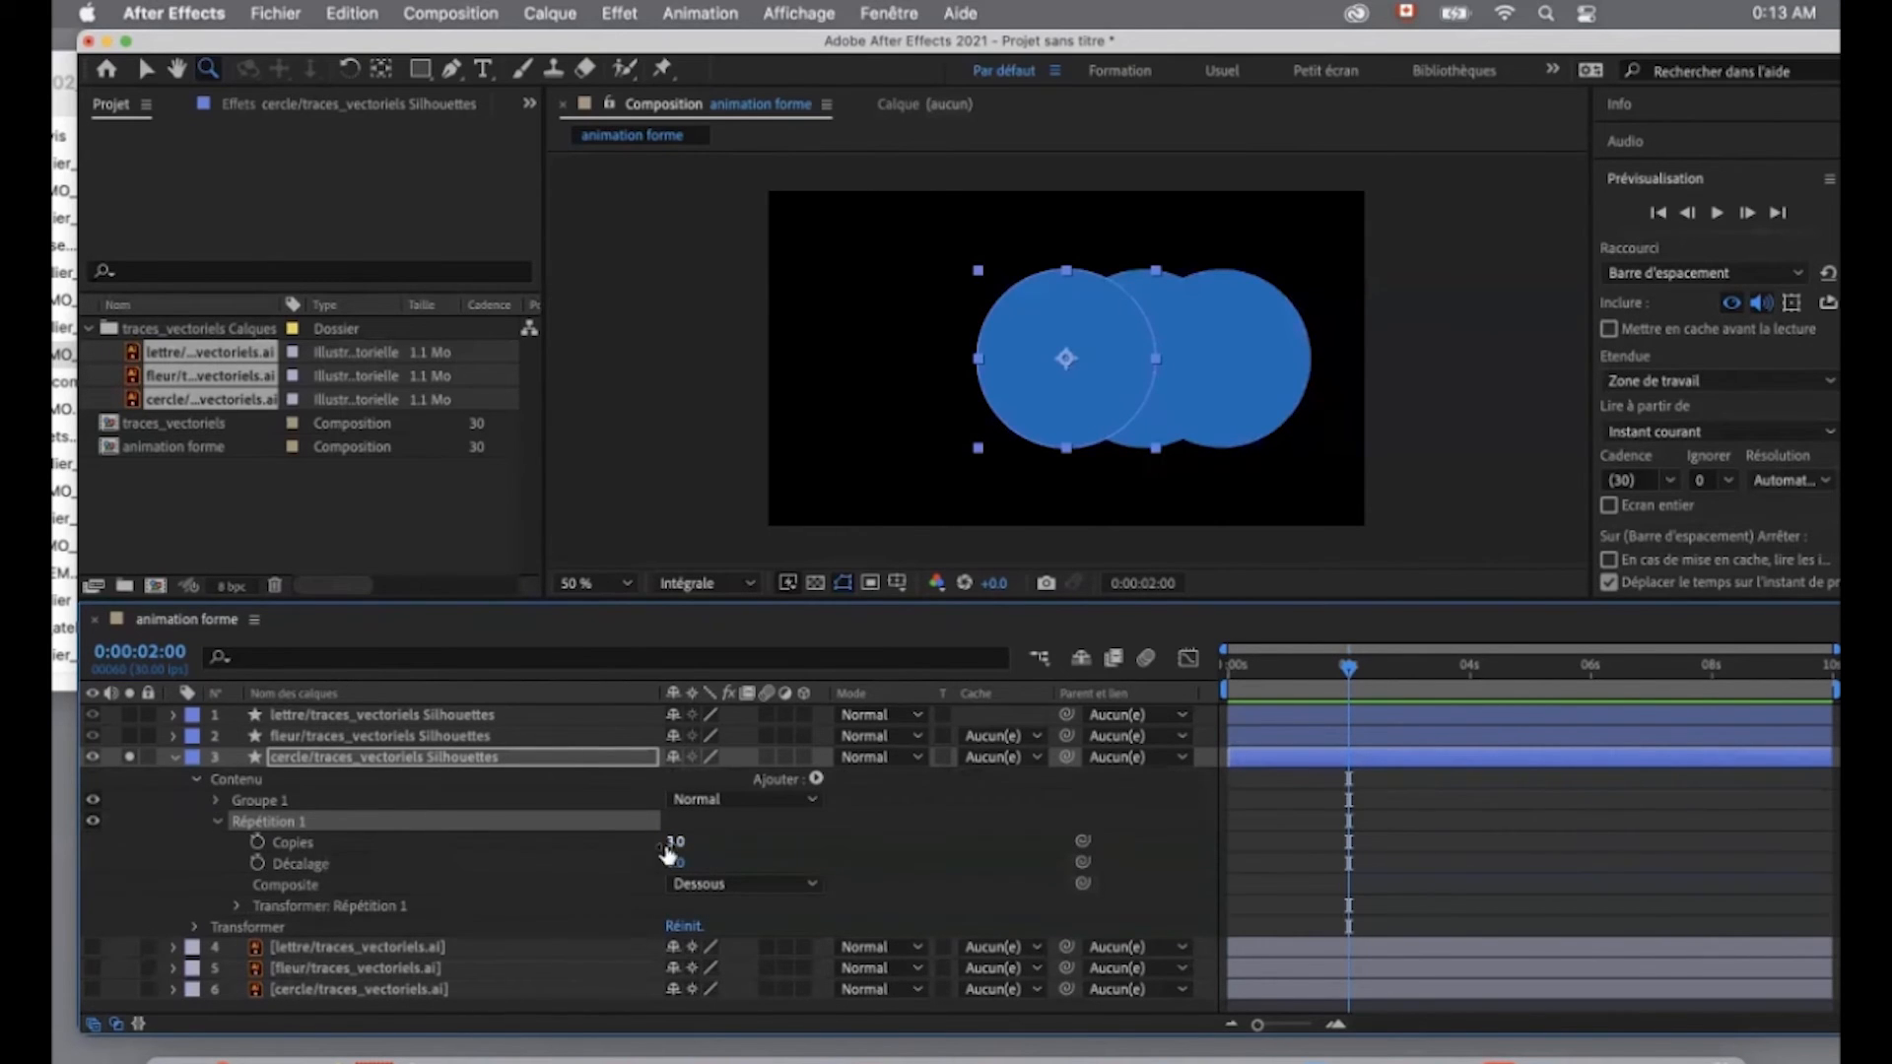
{"action": "left_click_drag", "start_coordinate": [685, 849], "coordinate": [679, 851]}
{"action": "mouse_move", "coordinate": [676, 842]}
{"action": "left_mouse_down"}
{"action": "mouse_move", "coordinate": [658, 843]}
{"action": "mouse_move", "coordinate": [693, 843]}
{"action": "left_mouse_up"}
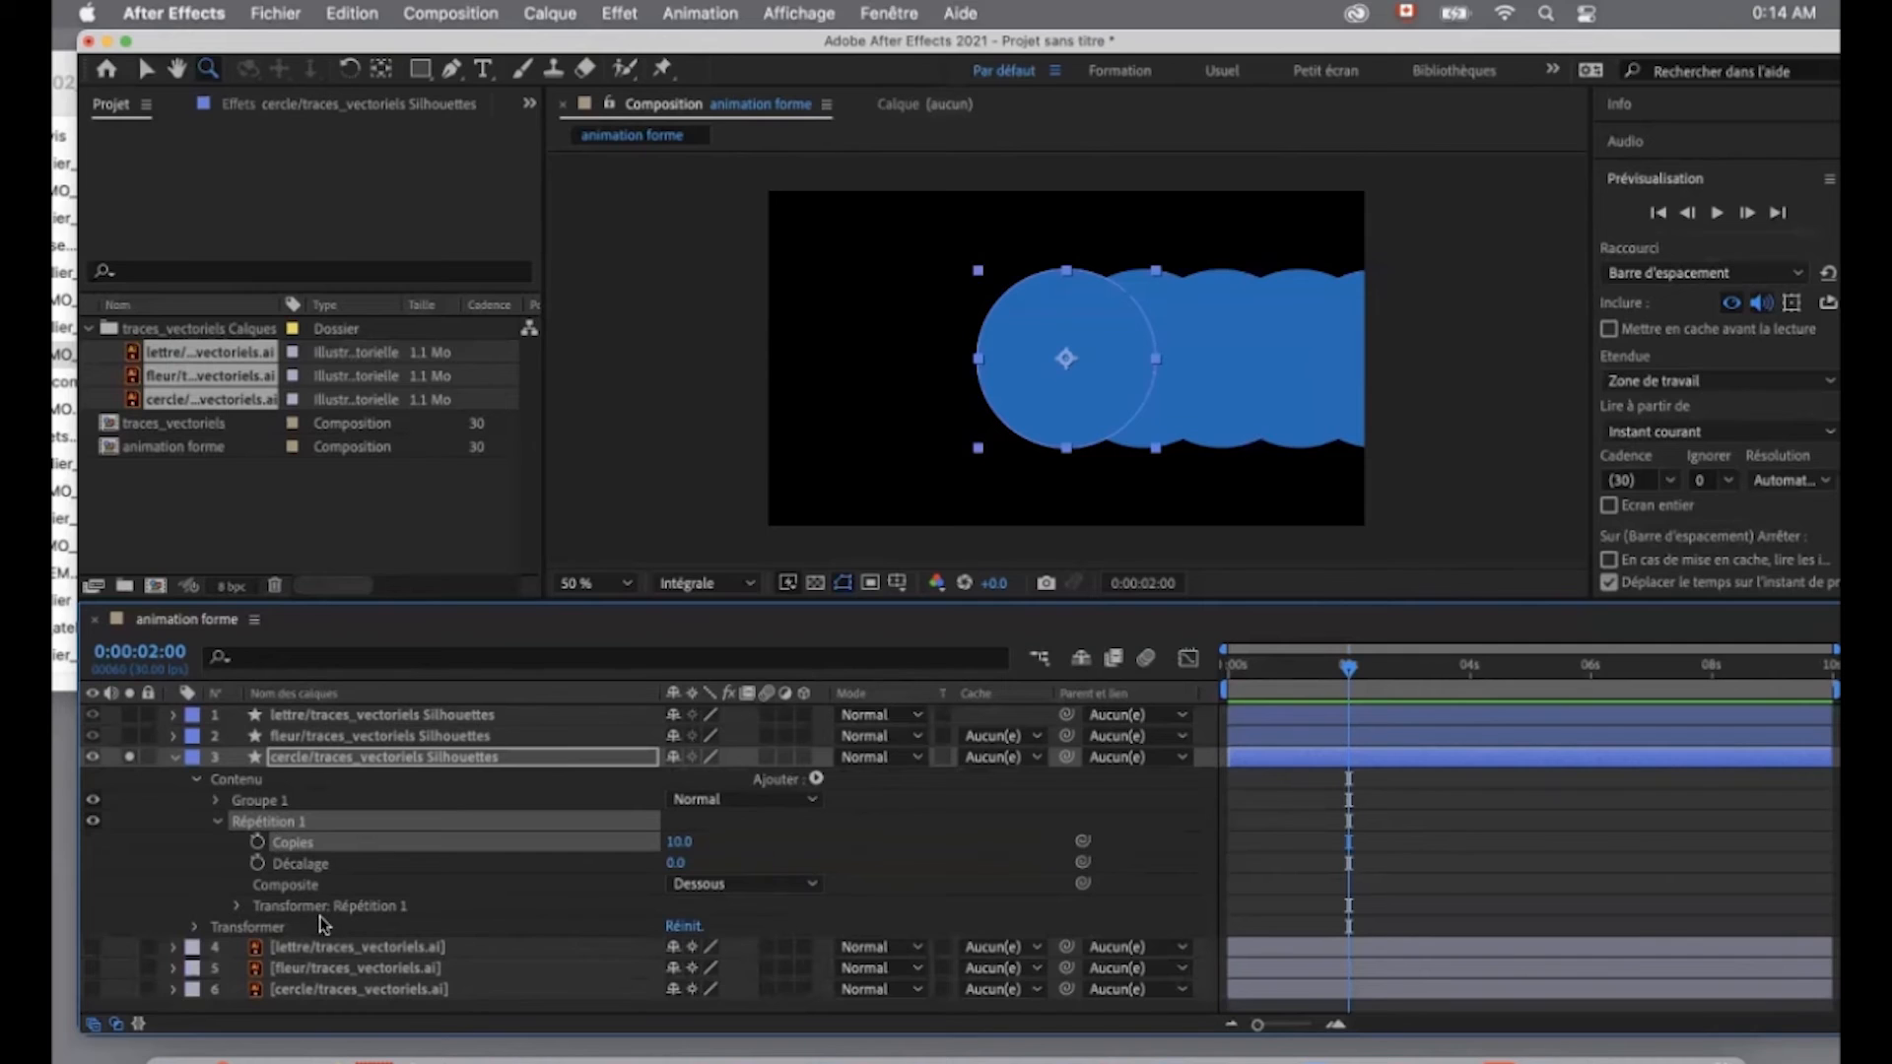
- Try an Echelle of 82 % and an Opacité d'arrivée of 0 % in the repeater's transform
{"action": "left_click", "coordinate": [238, 906]}
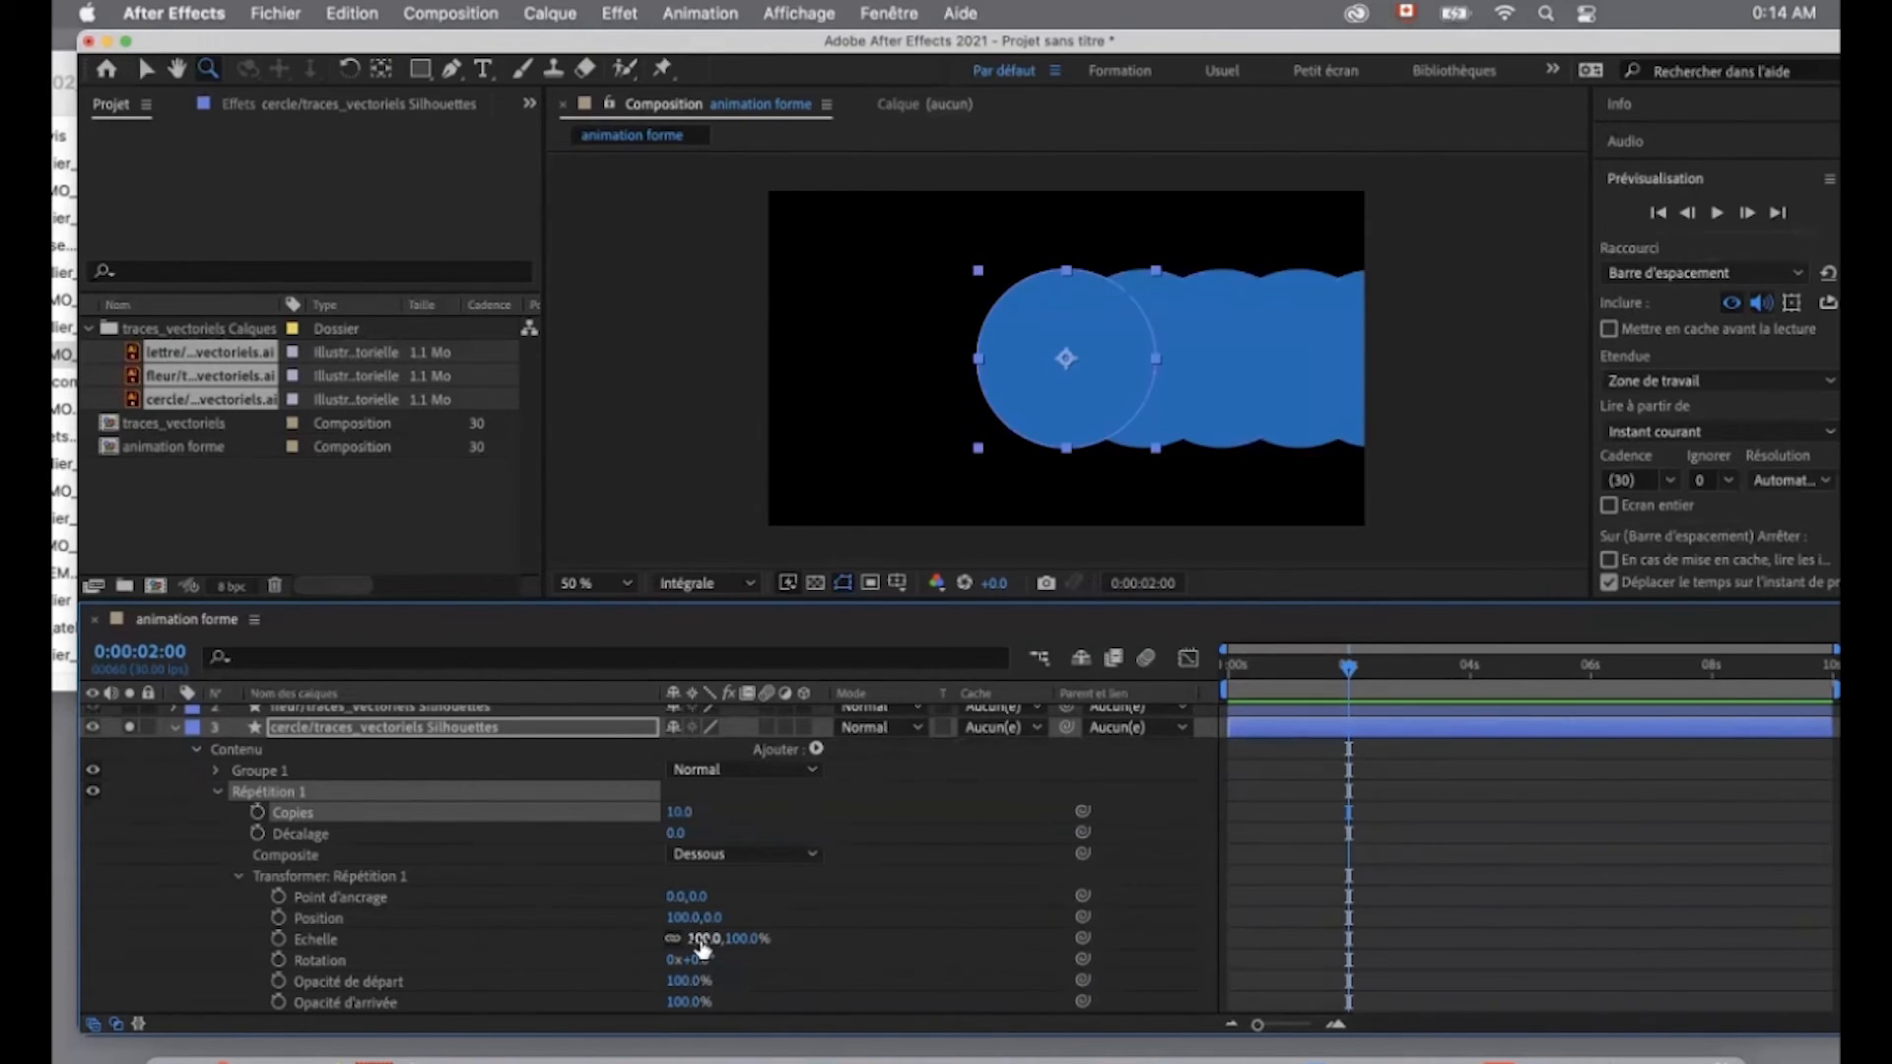
{"action": "left_click_drag", "start_coordinate": [692, 938], "coordinate": [671, 938]}
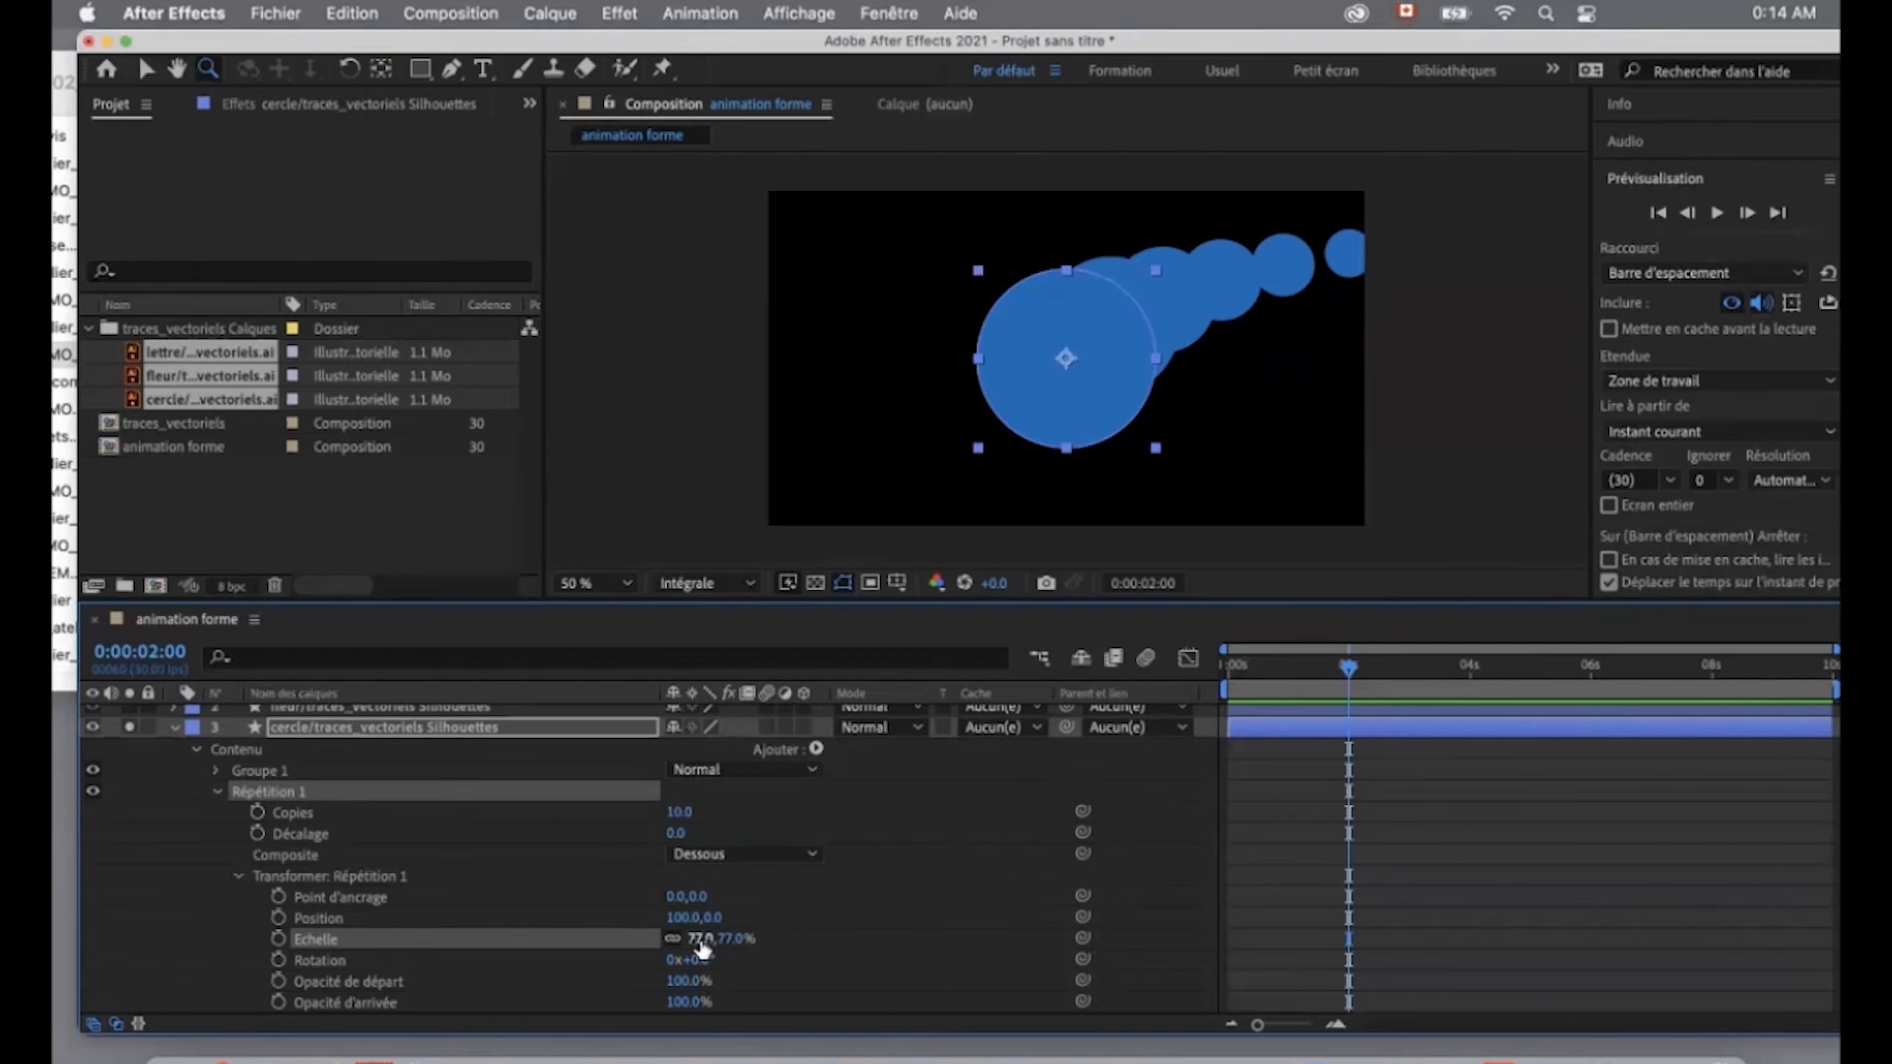
{"action": "left_click_drag", "start_coordinate": [702, 948], "coordinate": [730, 946]}
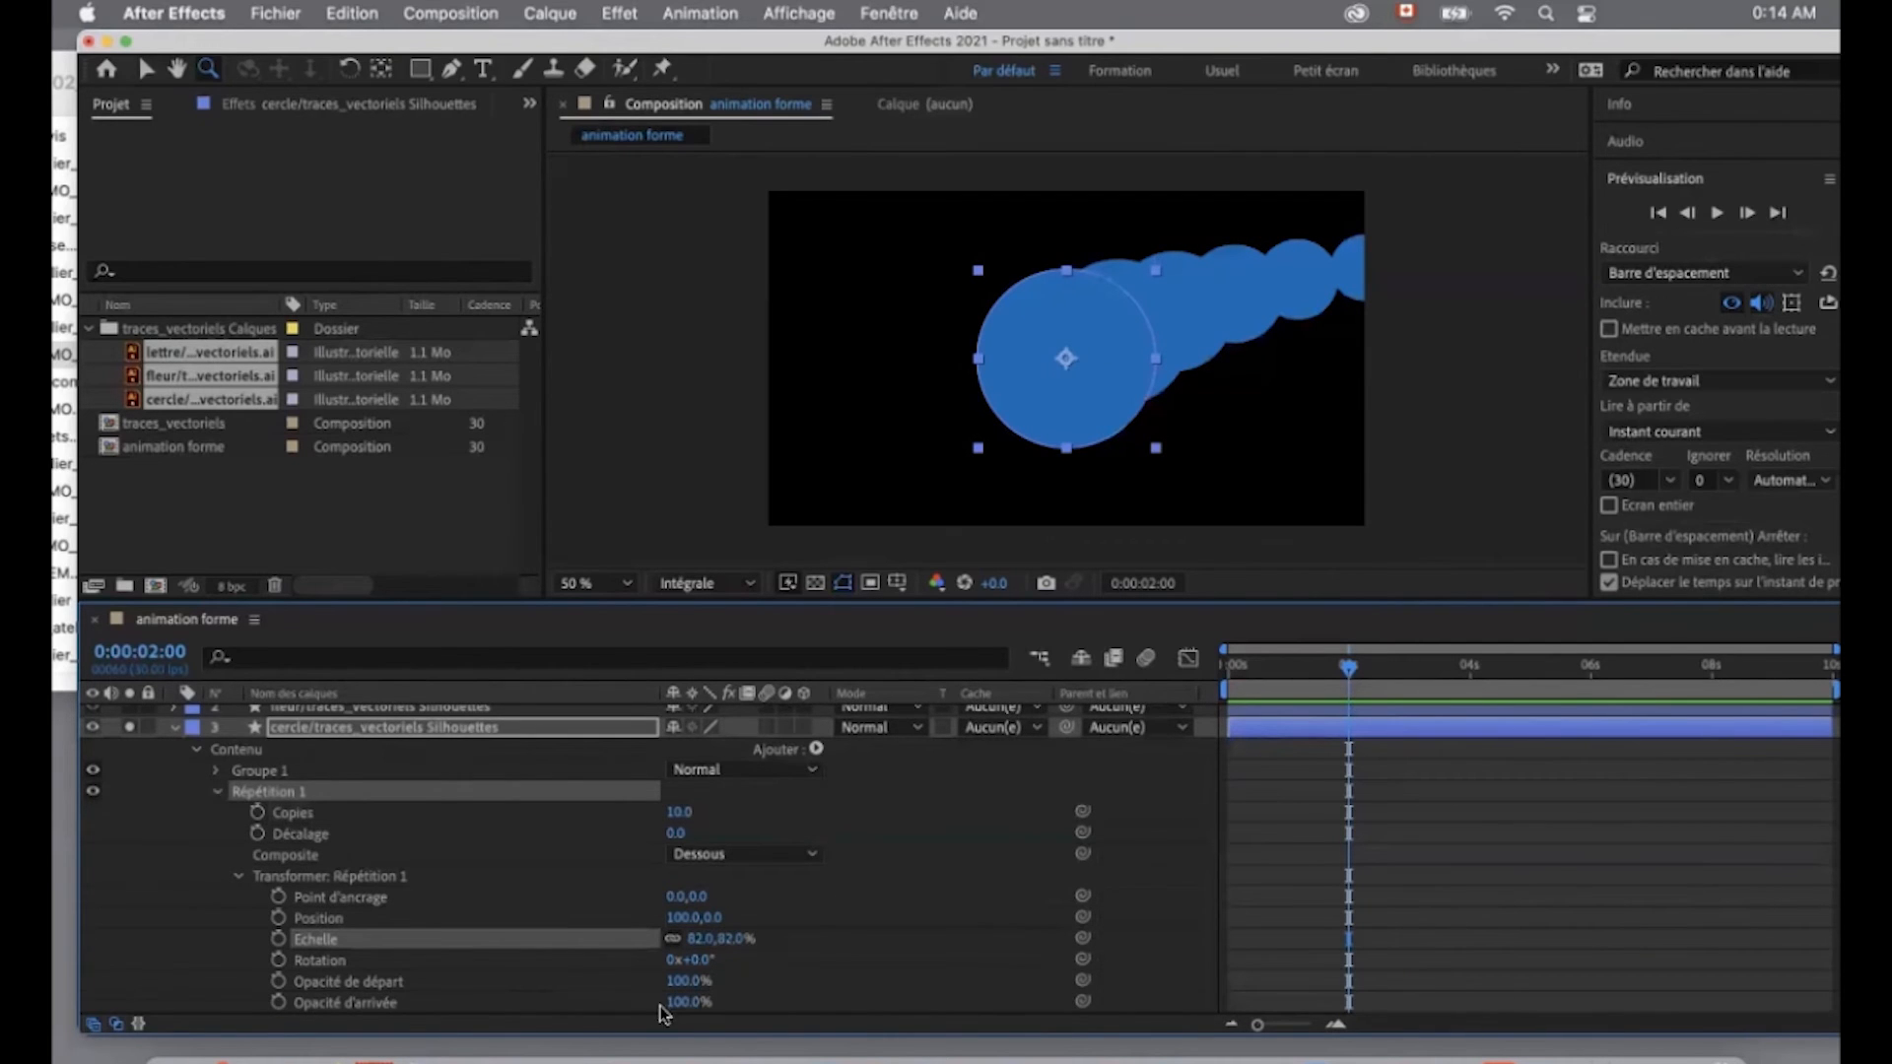
{"action": "scroll", "coordinate": [684, 998], "scroll_direction": "down", "scroll_amount": 2}
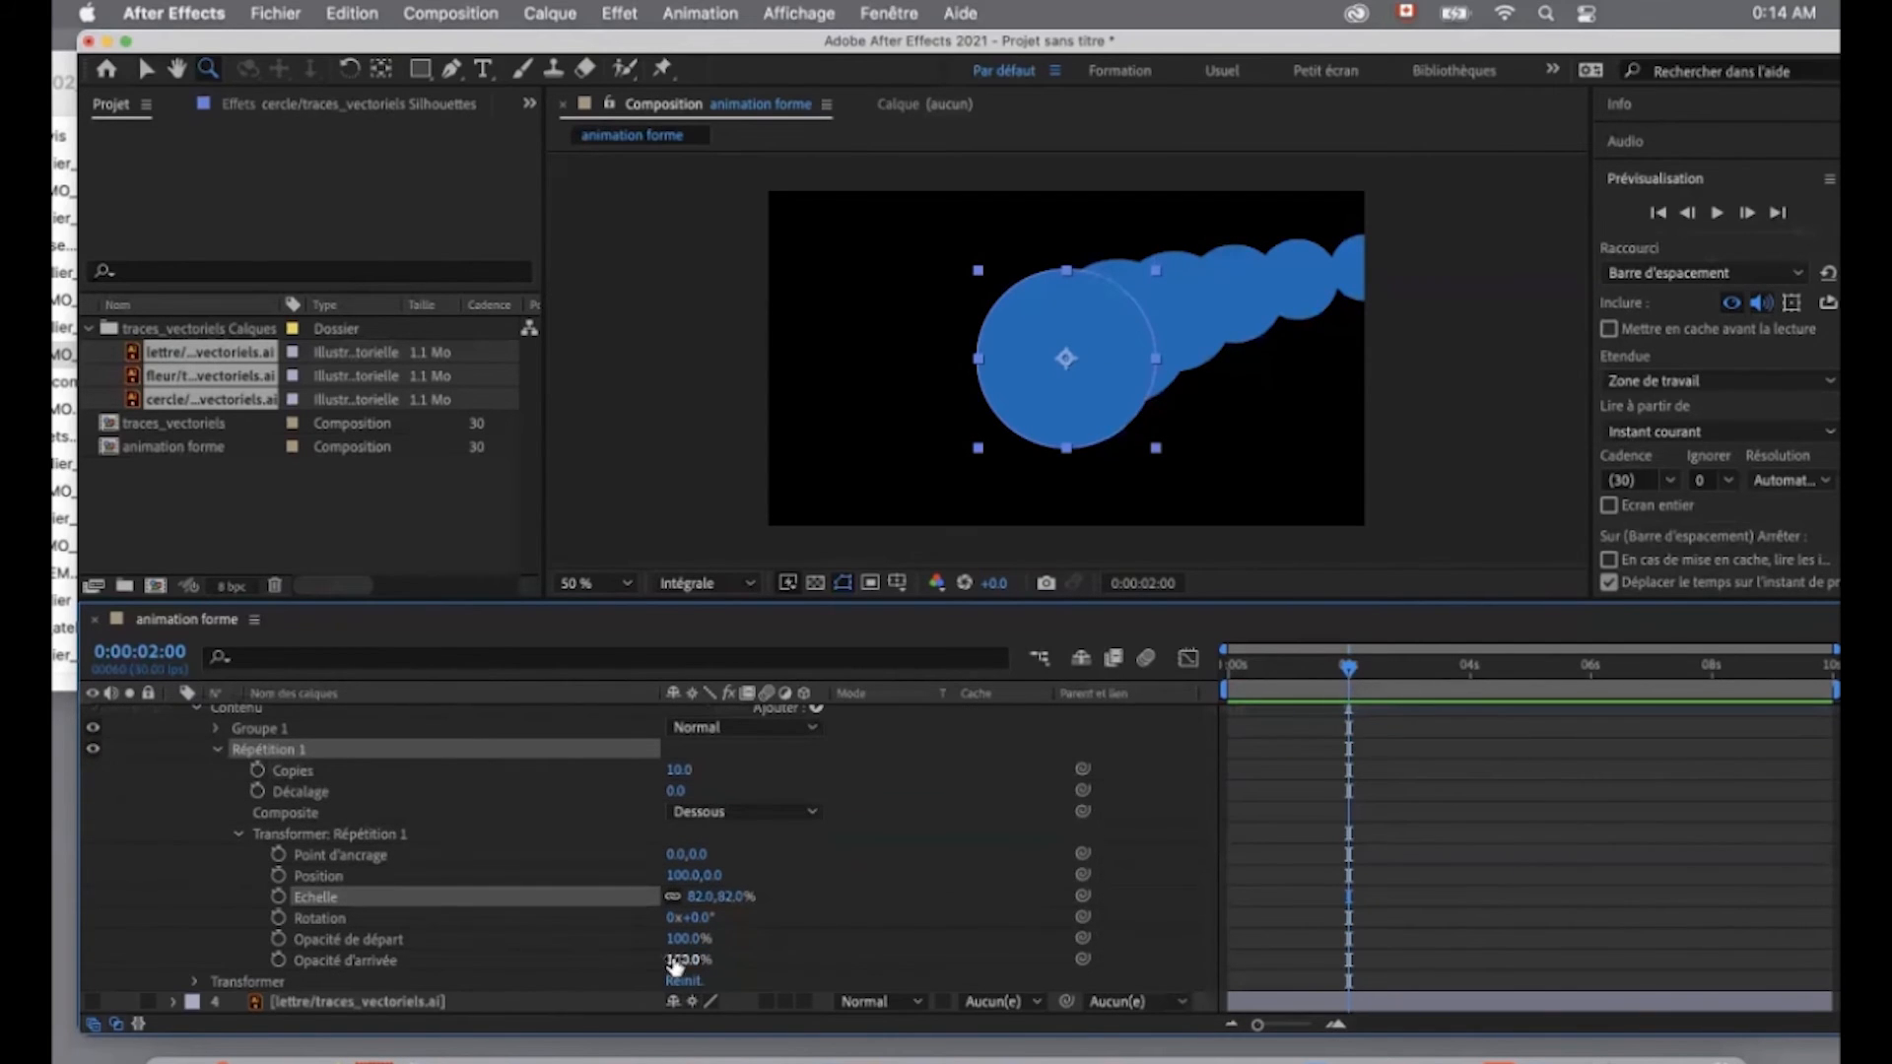
{"action": "left_click_drag", "start_coordinate": [675, 962], "coordinate": [533, 963]}
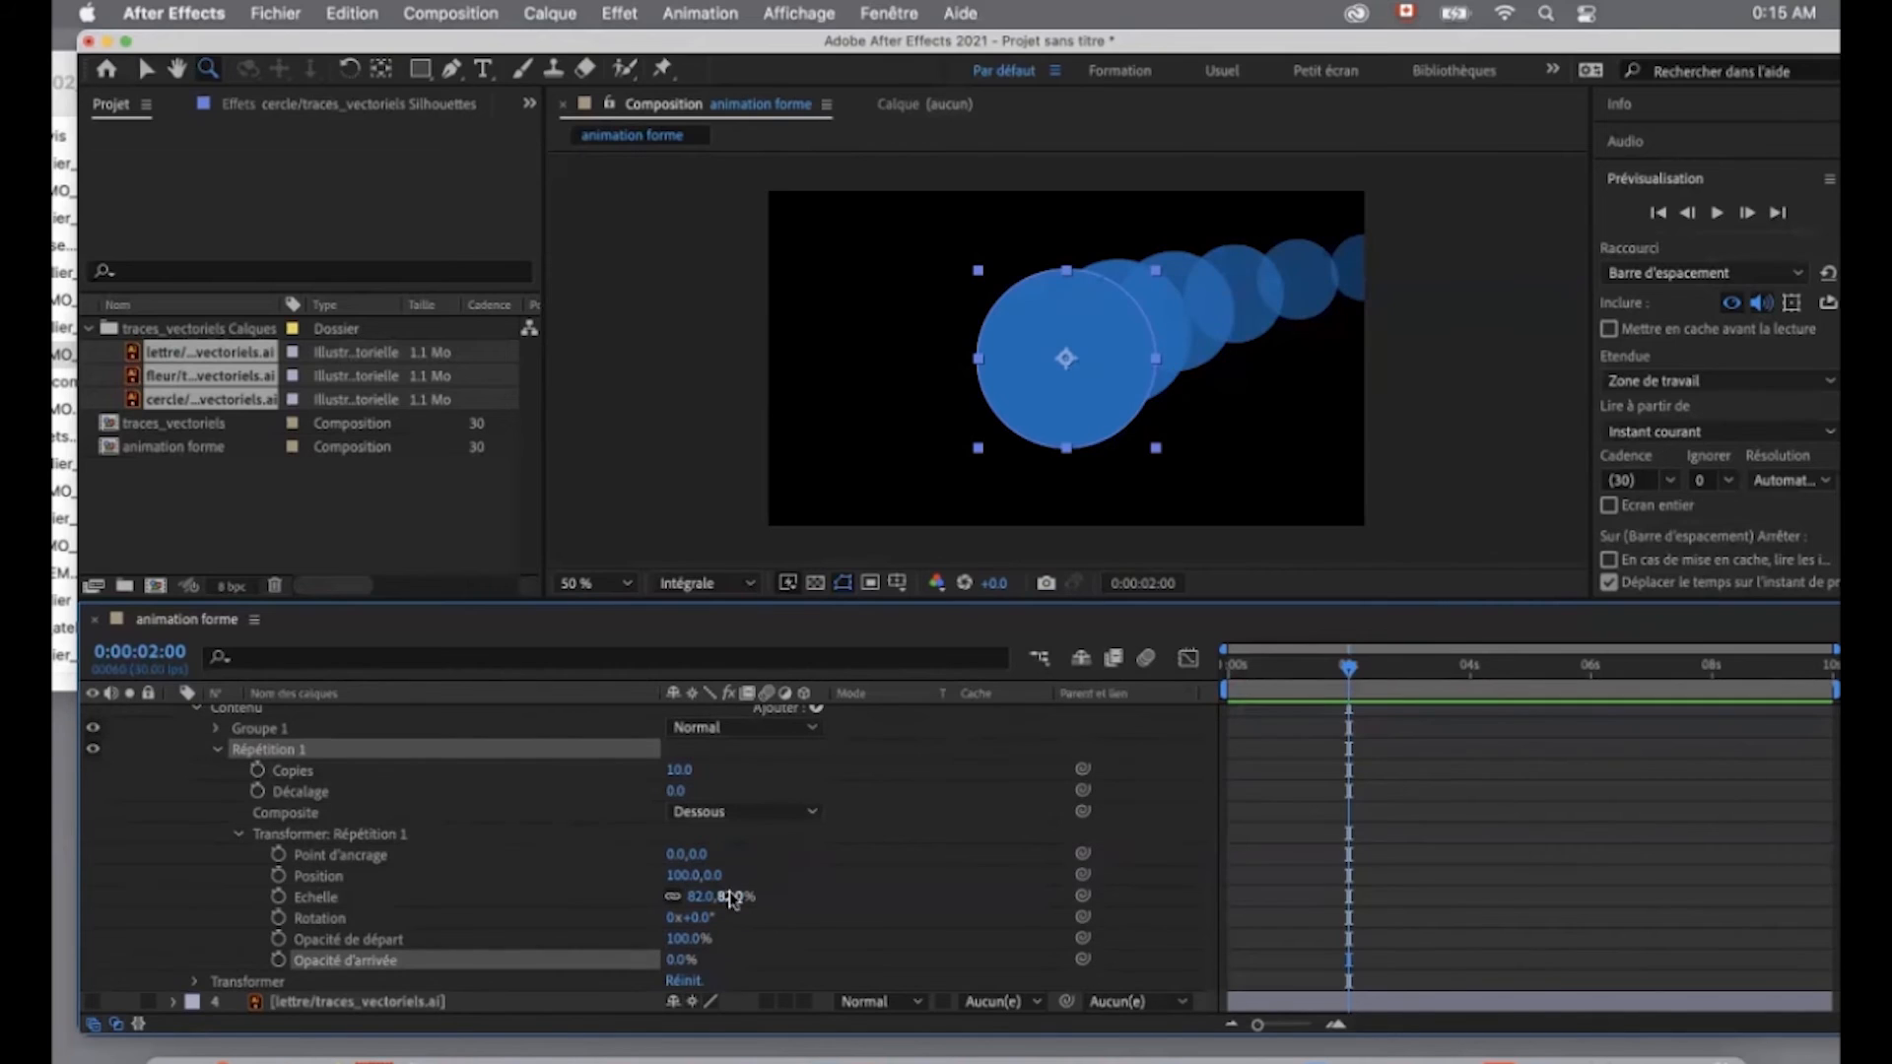
- Reset the repeater's Opacité d'arrivée and Echelle to their default values
{"action": "left_click", "coordinate": [680, 875]}
{"action": "right_click", "coordinate": [404, 961]}
{"action": "left_click", "coordinate": [440, 897]}
{"action": "right_click", "coordinate": [372, 903]}
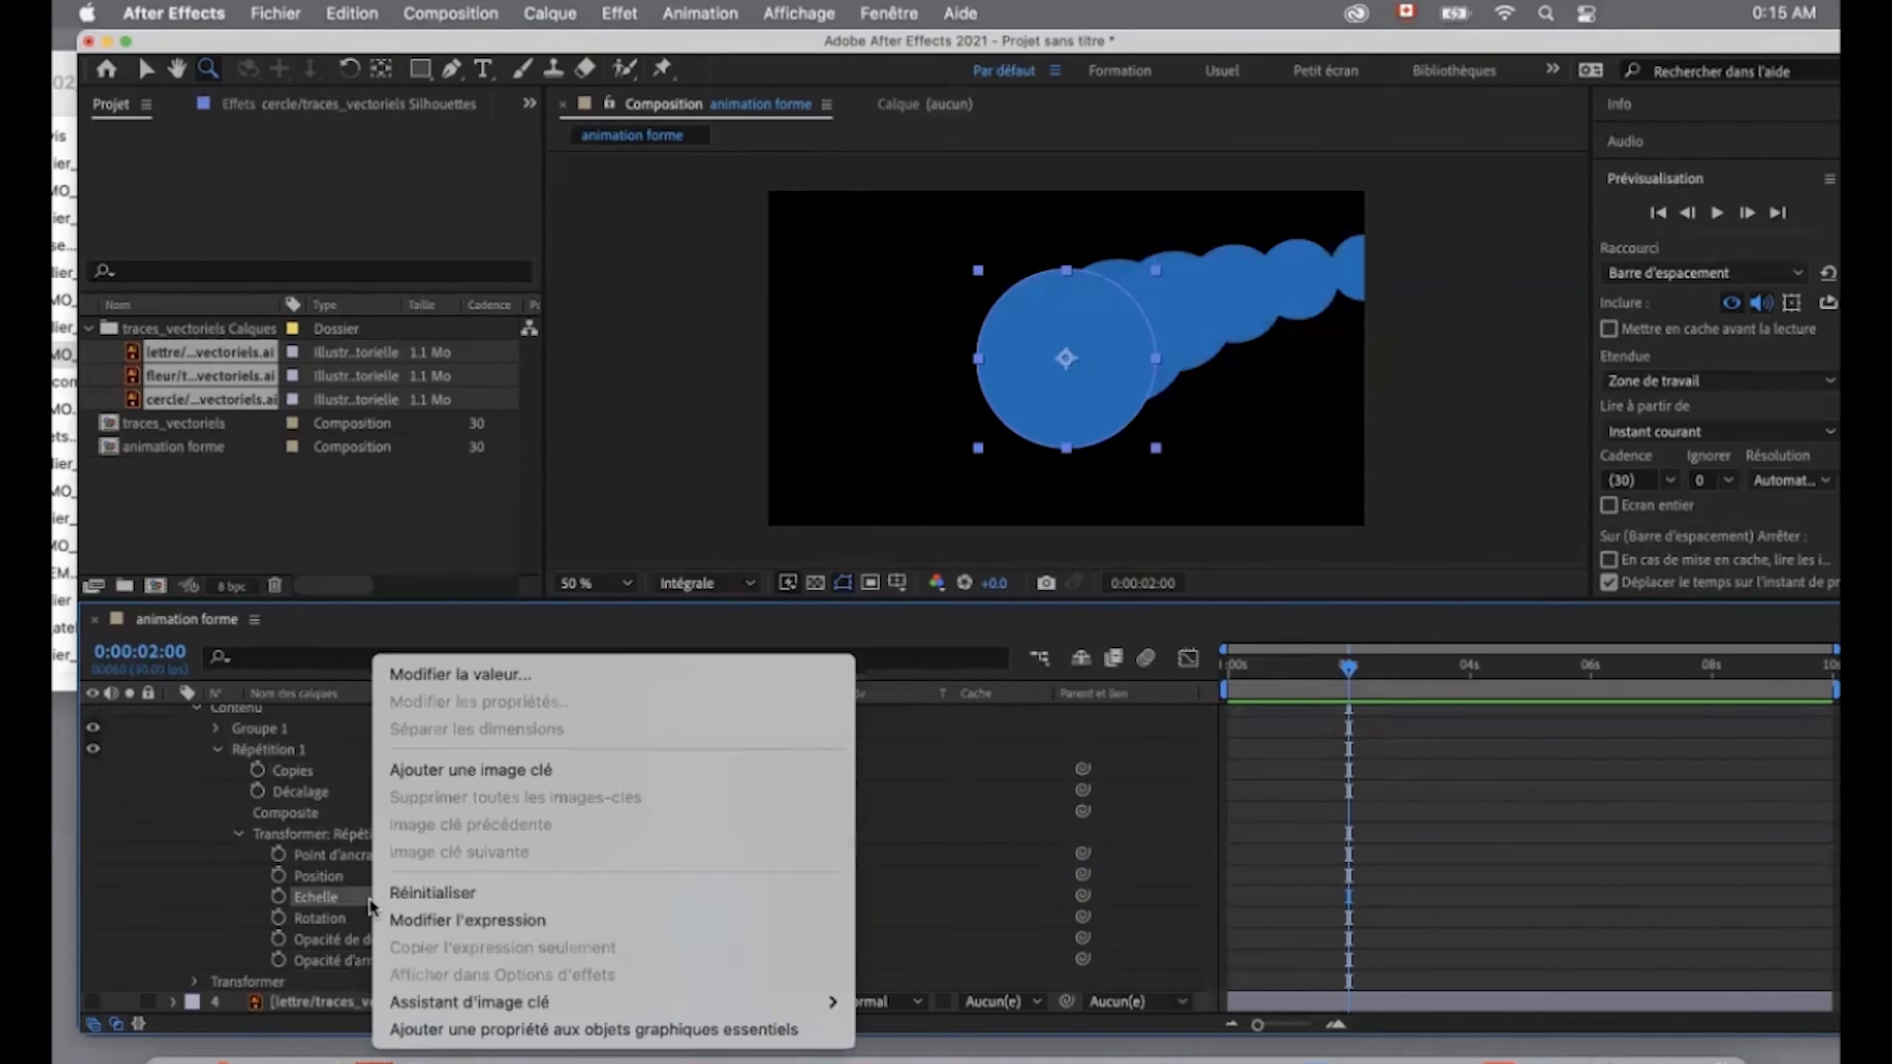
{"action": "left_click", "coordinate": [424, 889]}
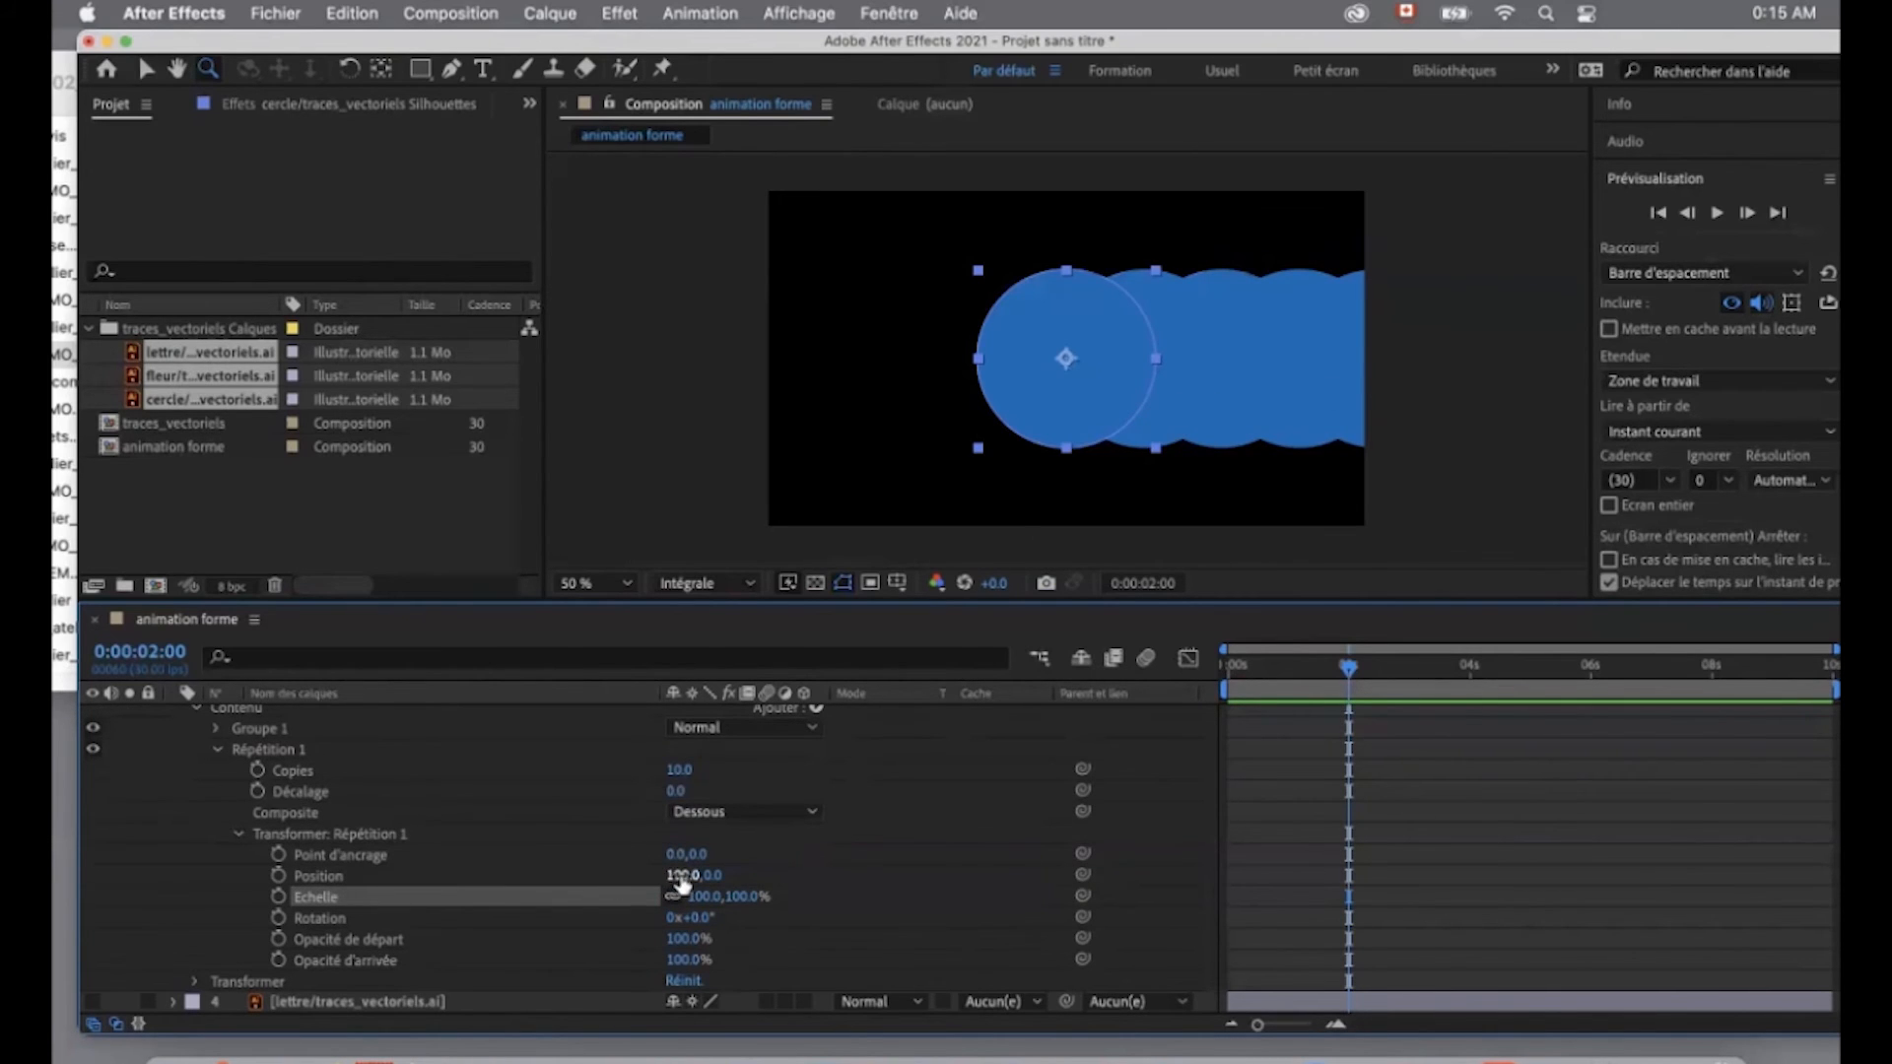
- In the cercle repeater's transform, set Position to 0, 0, Echelle to 60 % and Opacité d'arrivée to 0 %
{"action": "type", "text": "0"}
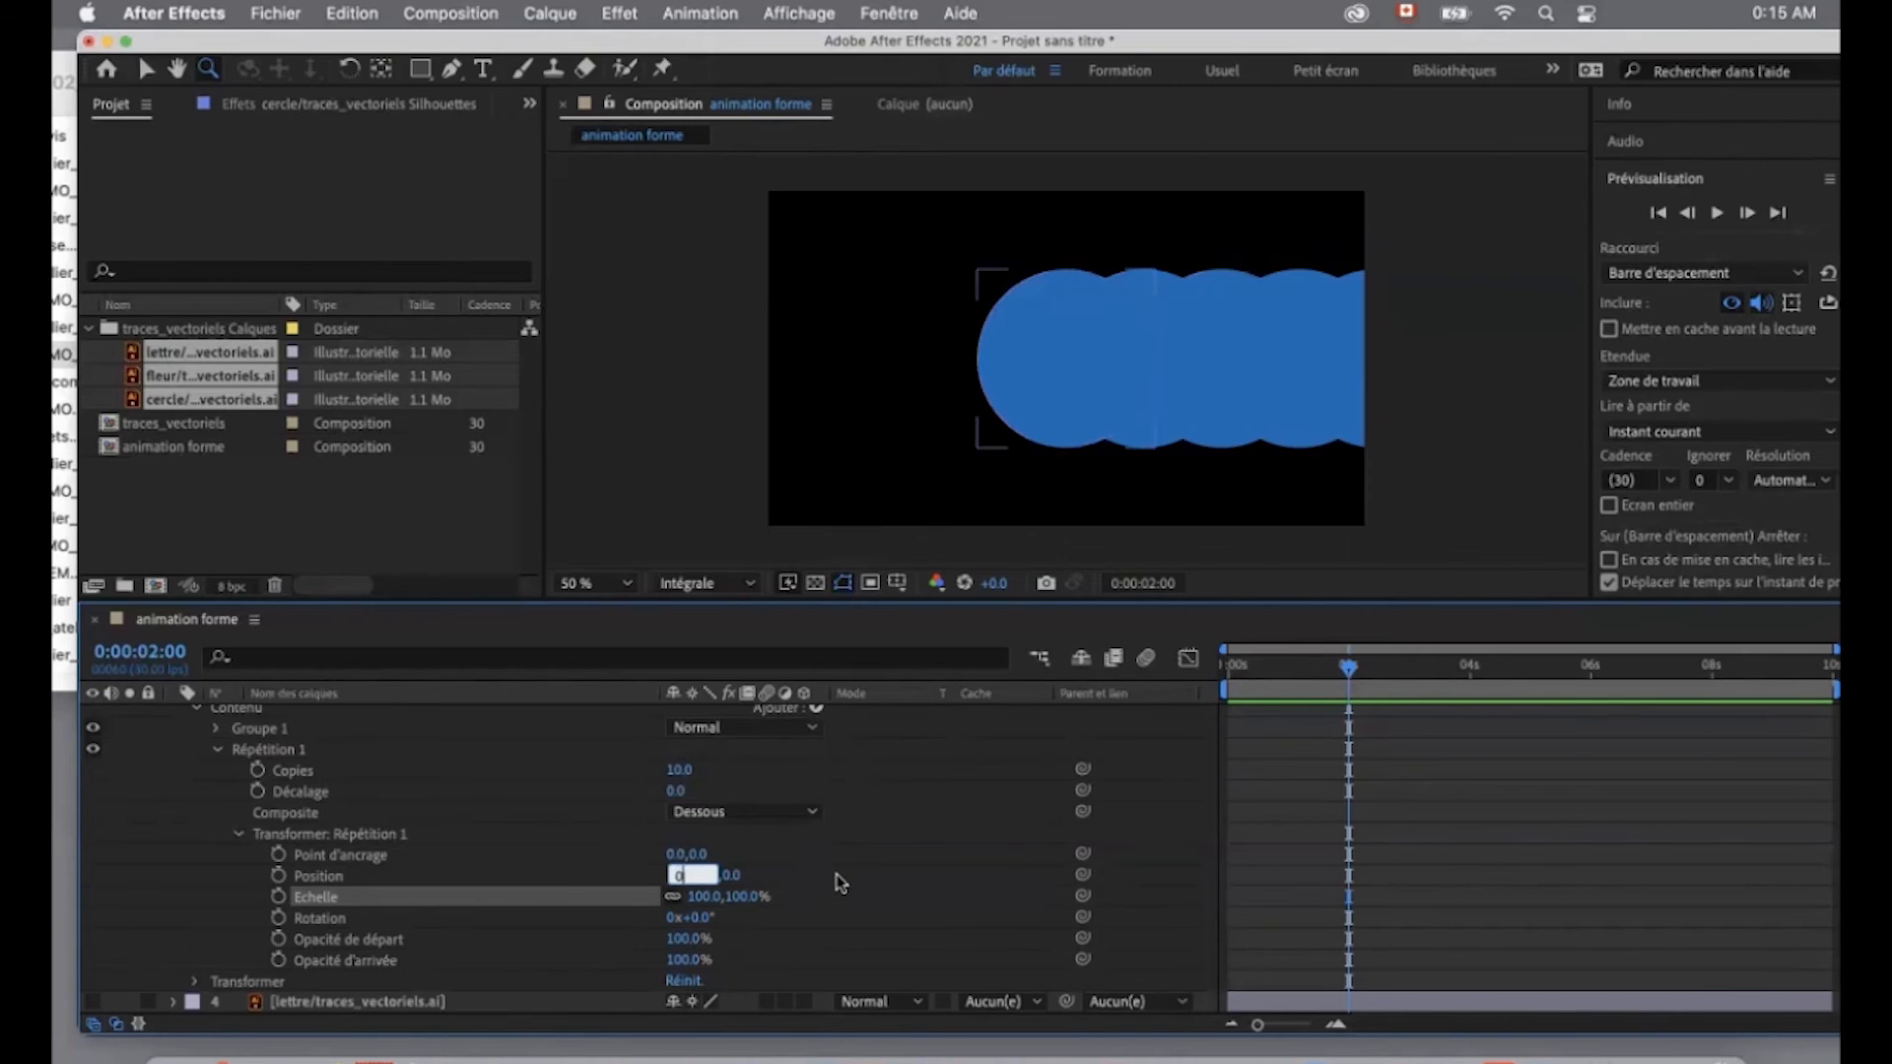
{"action": "left_click", "coordinate": [837, 878]}
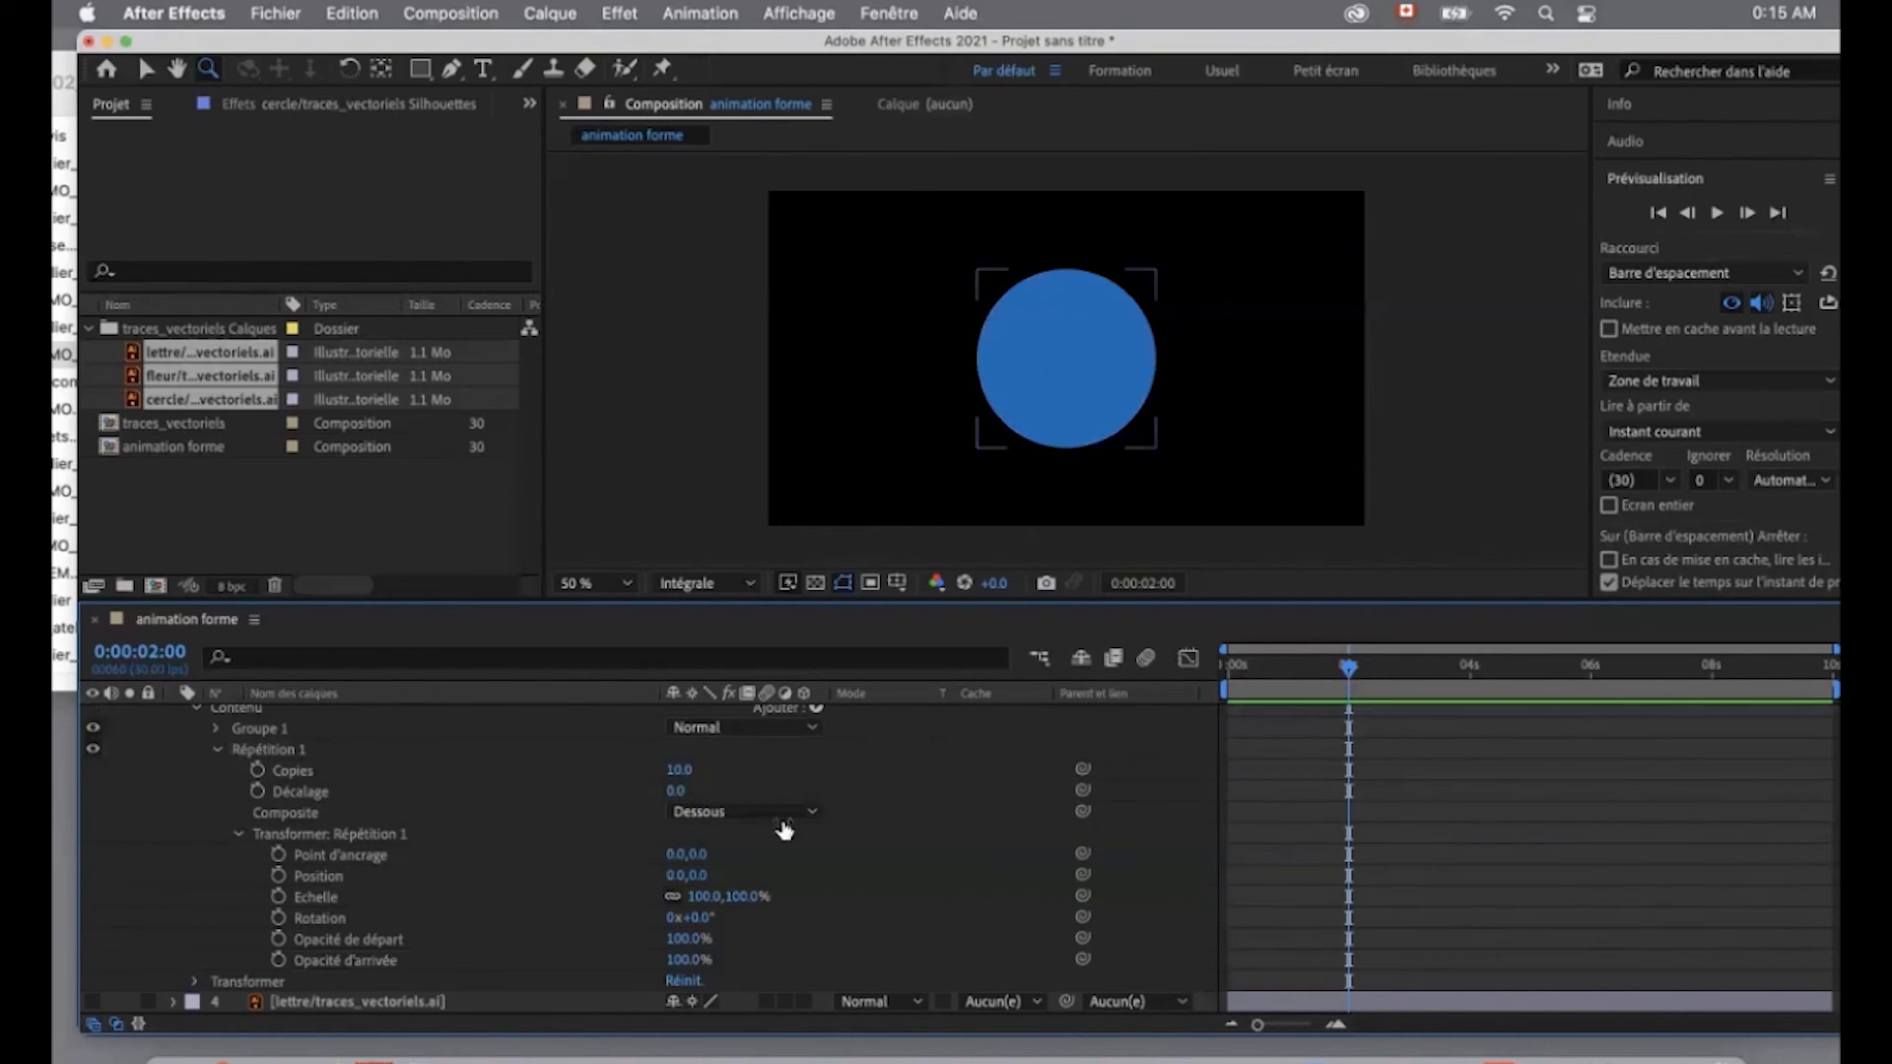
{"action": "left_click", "coordinate": [678, 877]}
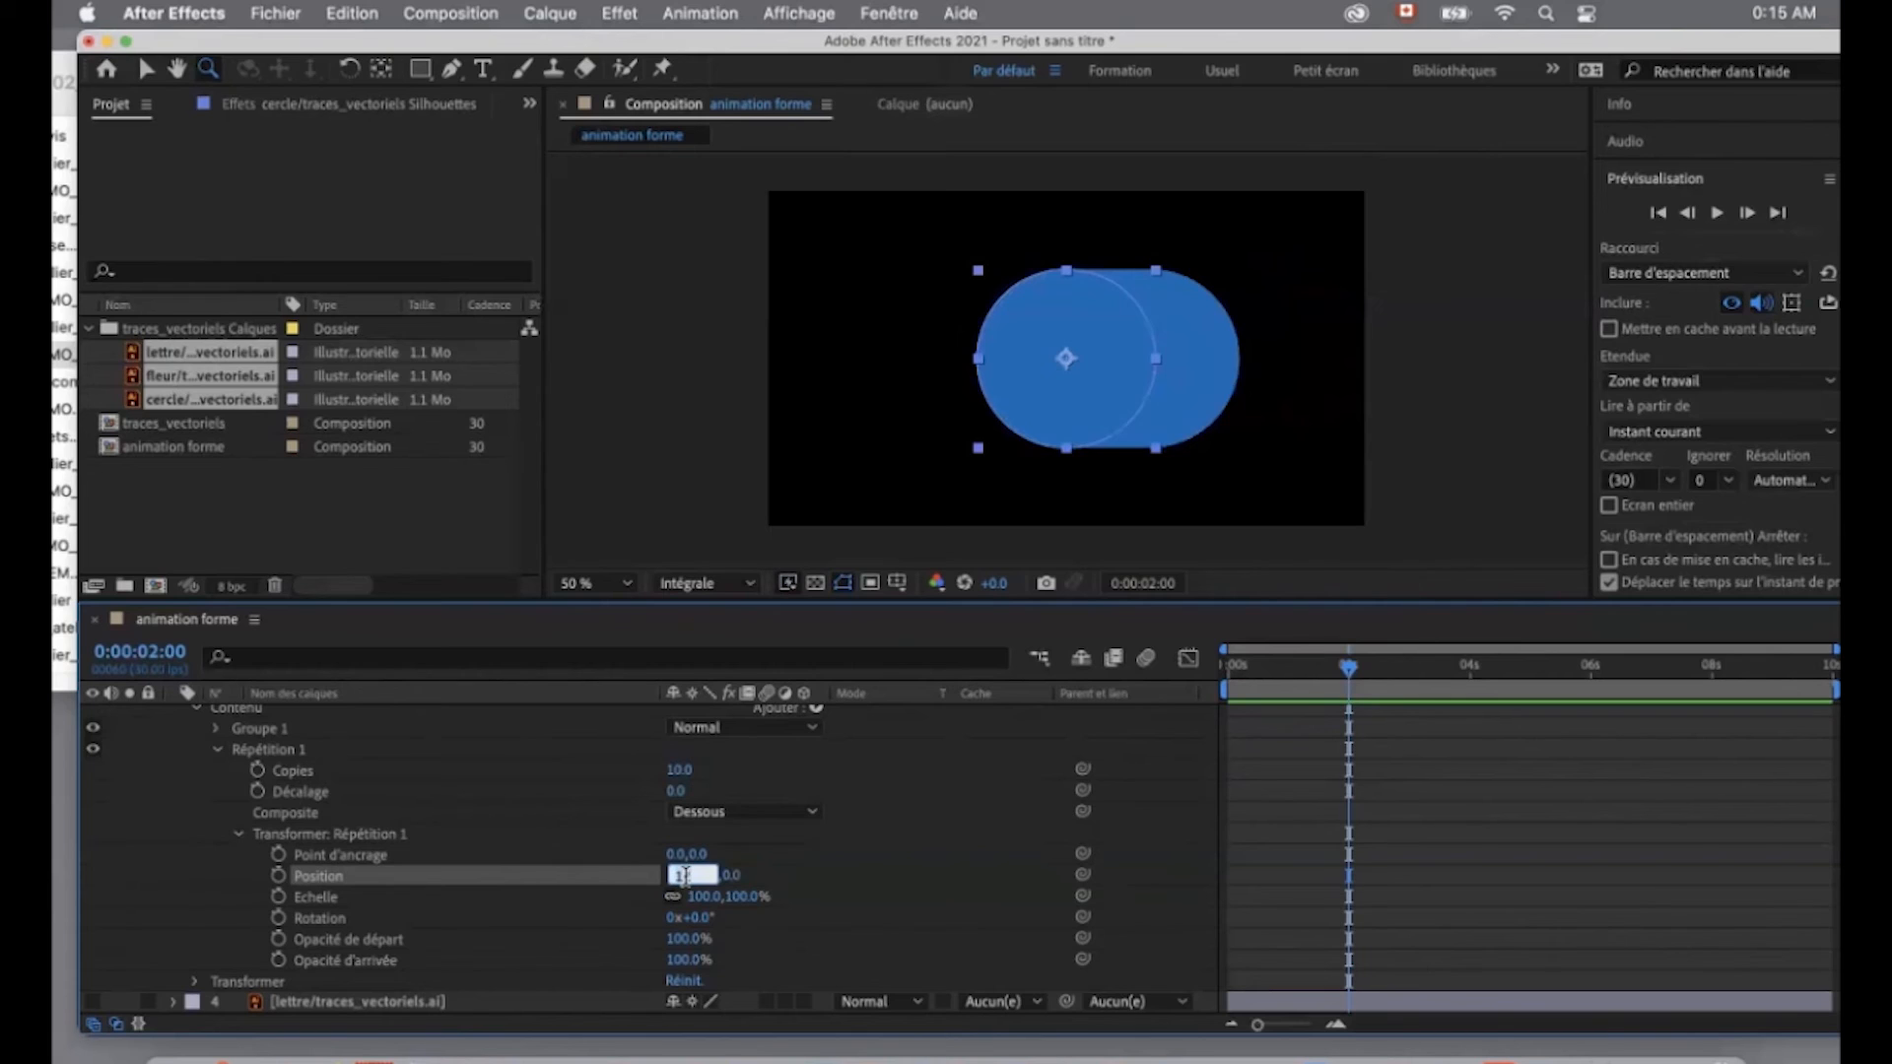
{"action": "type", "text": "0"}
{"action": "left_click", "coordinate": [911, 895]}
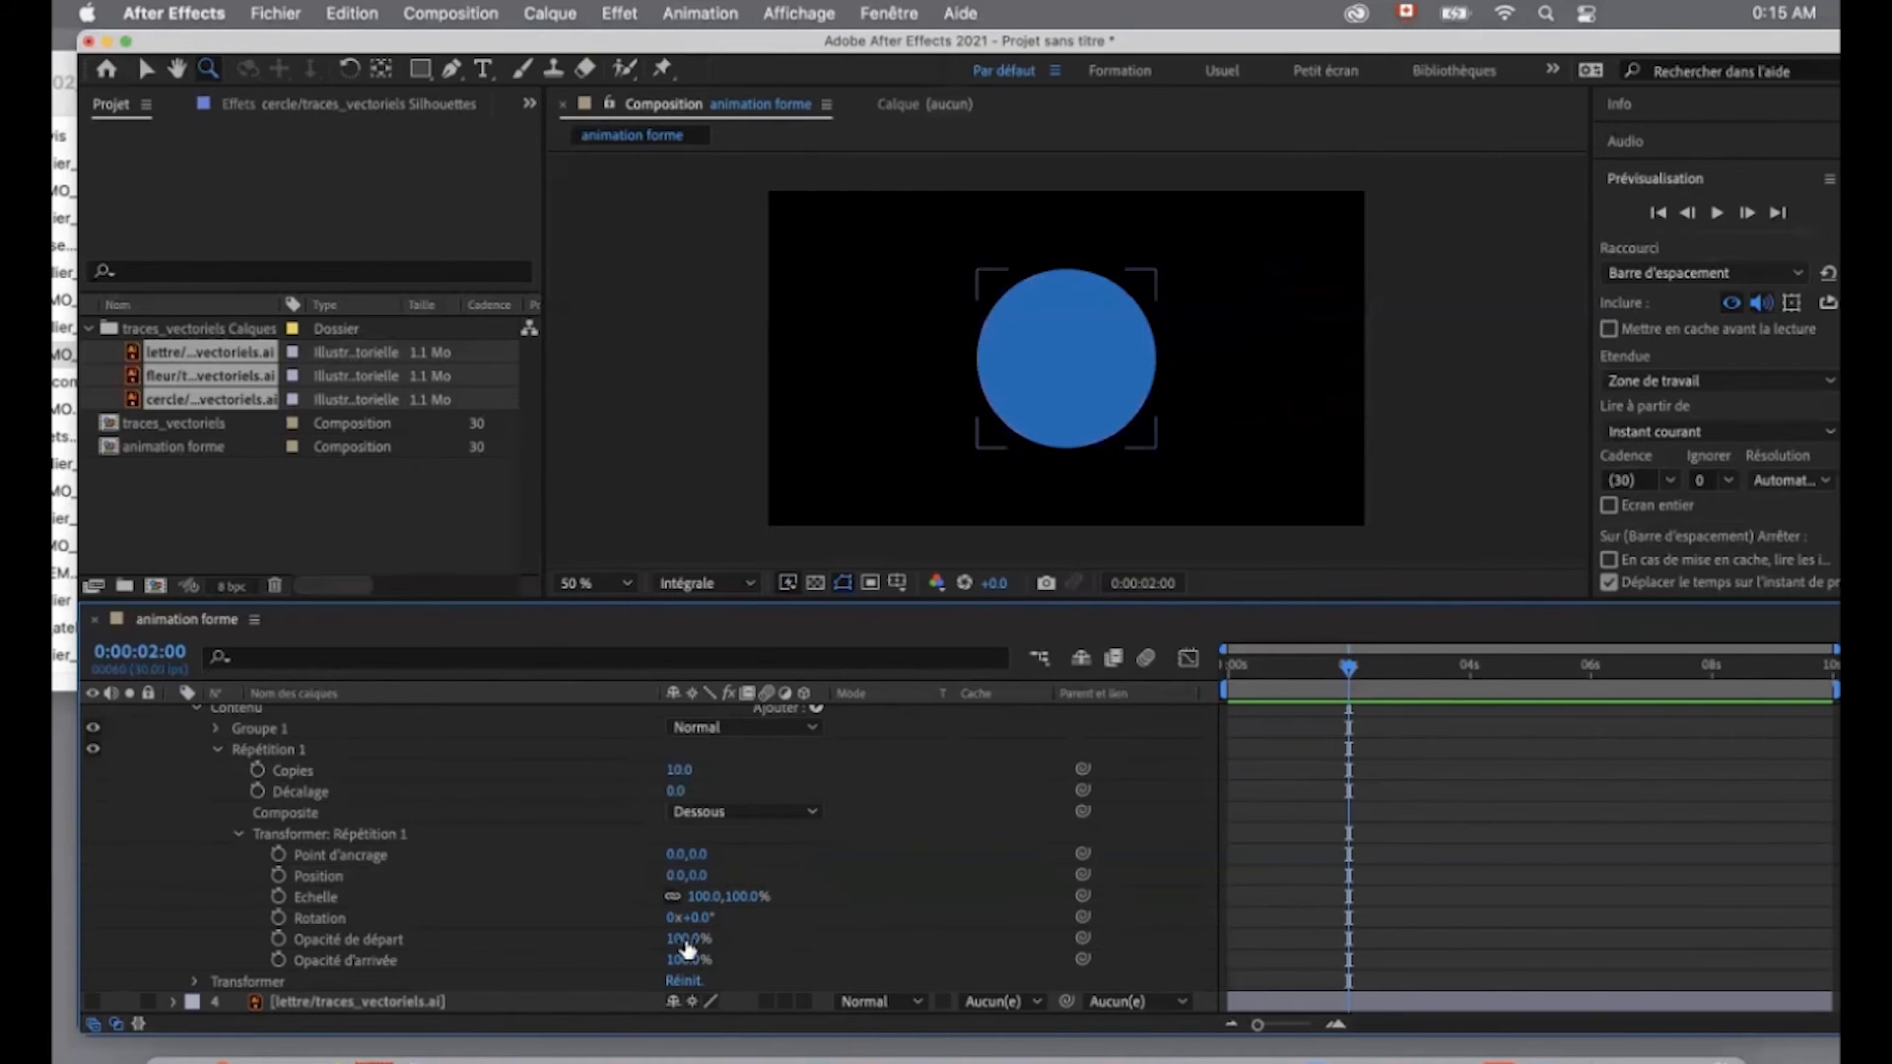
{"action": "mouse_move", "coordinate": [701, 895]}
{"action": "left_mouse_down"}
{"action": "mouse_move", "coordinate": [655, 897]}
{"action": "mouse_move", "coordinate": [673, 896]}
{"action": "left_mouse_up"}
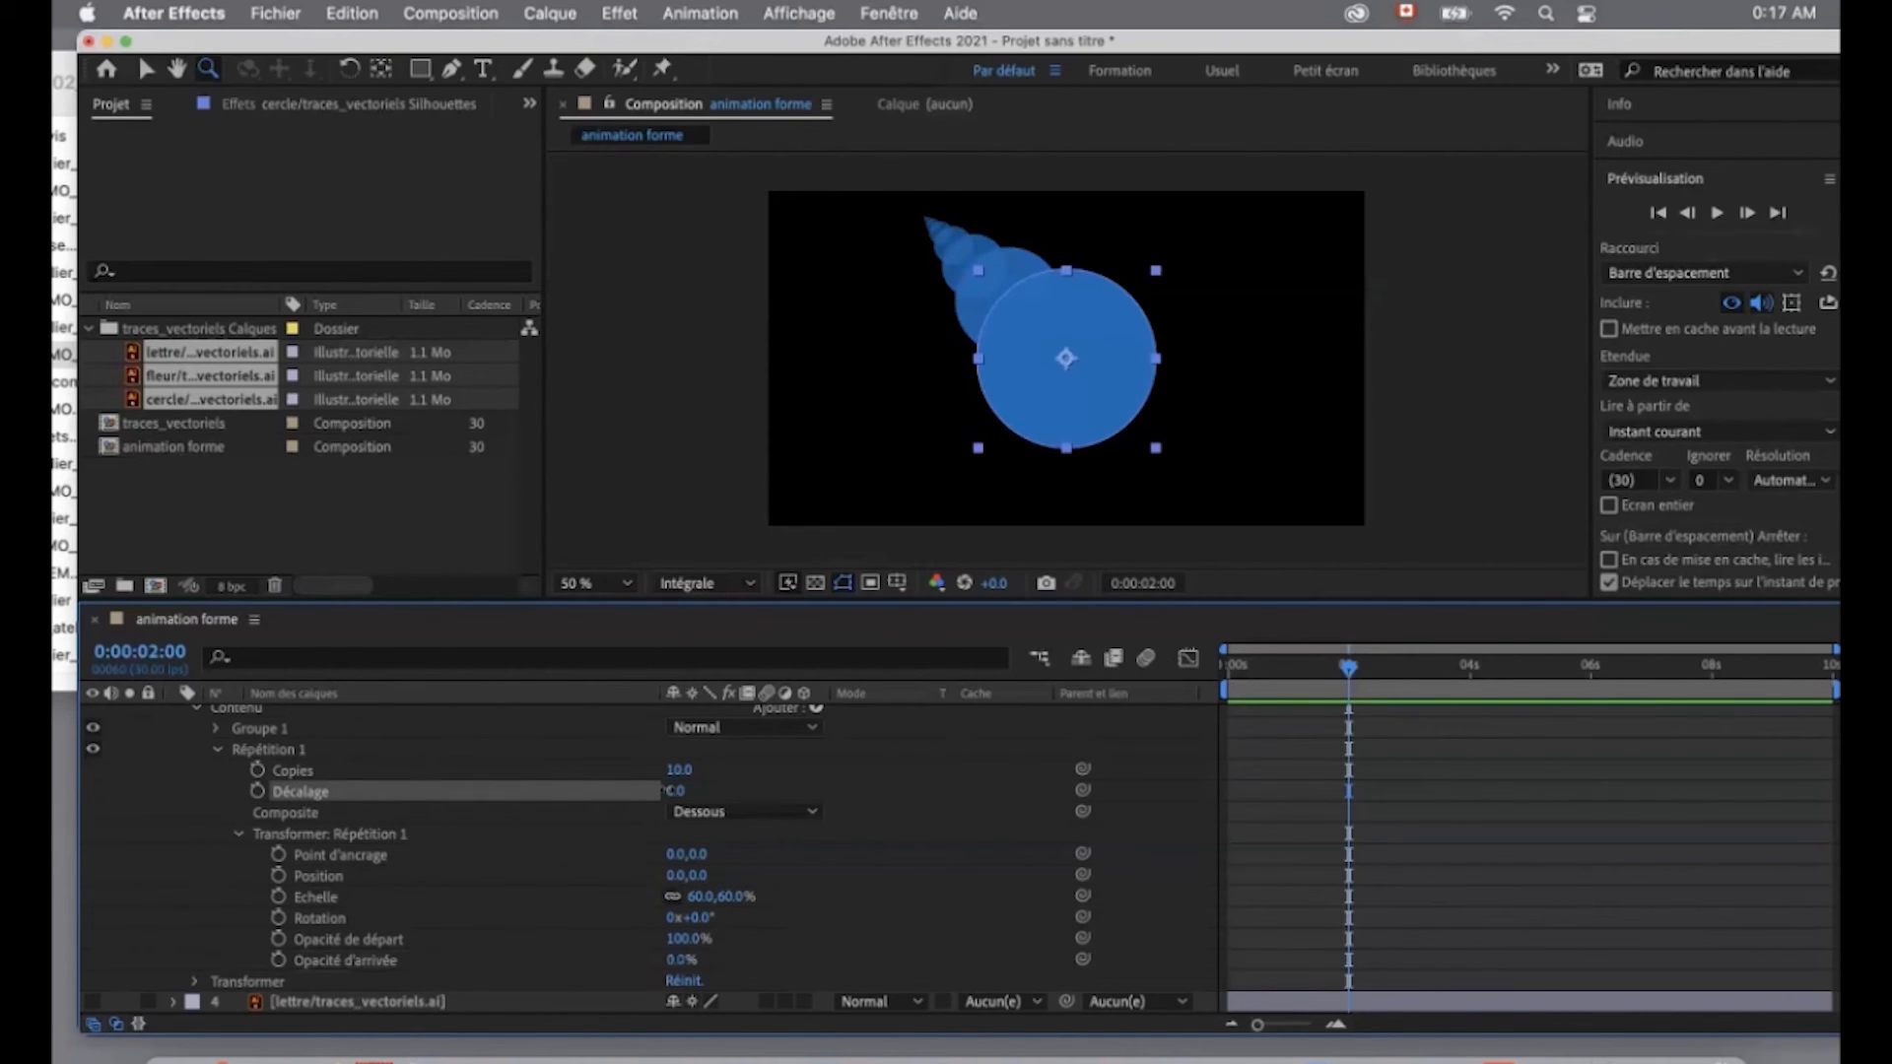
- Try different Décalage values on the repeater to test how the circle copies shift
{"action": "mouse_move", "coordinate": [662, 790]}
{"action": "left_mouse_down"}
{"action": "mouse_move", "coordinate": [689, 789]}
{"action": "mouse_move", "coordinate": [668, 791]}
{"action": "left_mouse_up"}
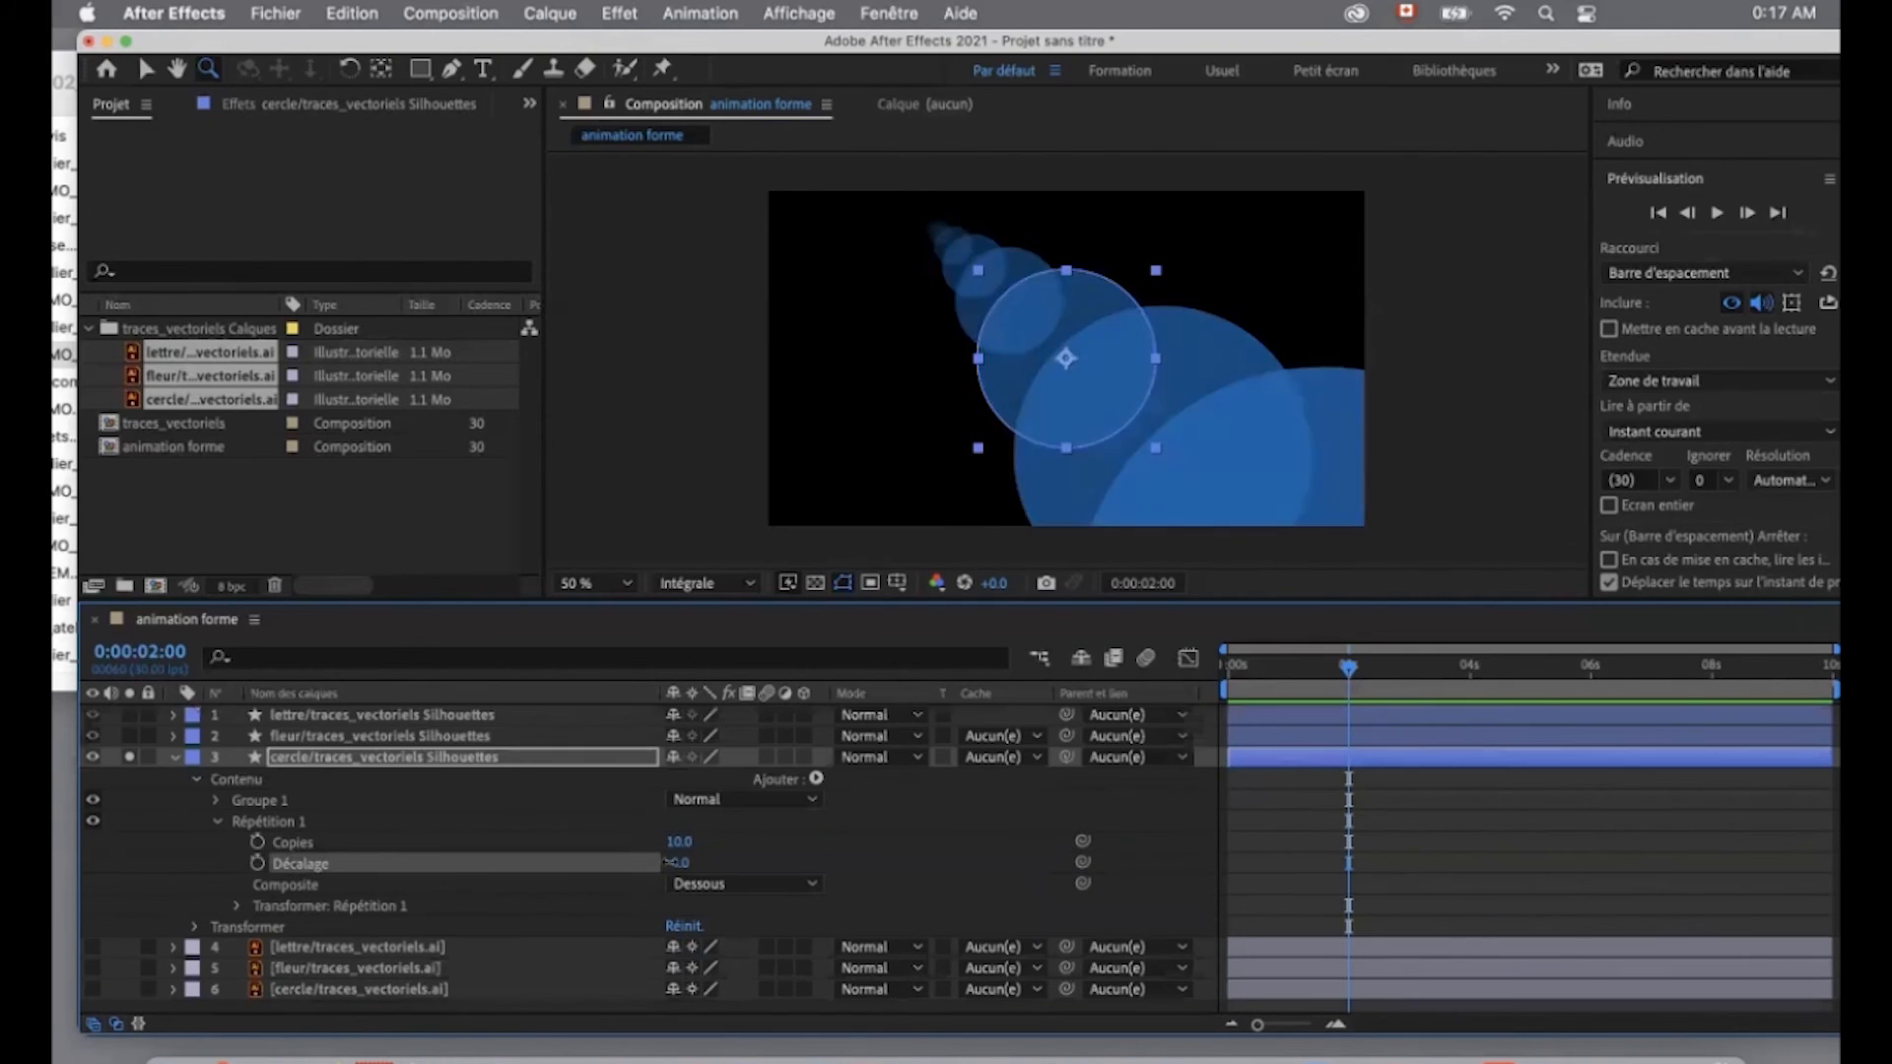
{"action": "left_click_drag", "start_coordinate": [676, 863], "coordinate": [687, 864]}
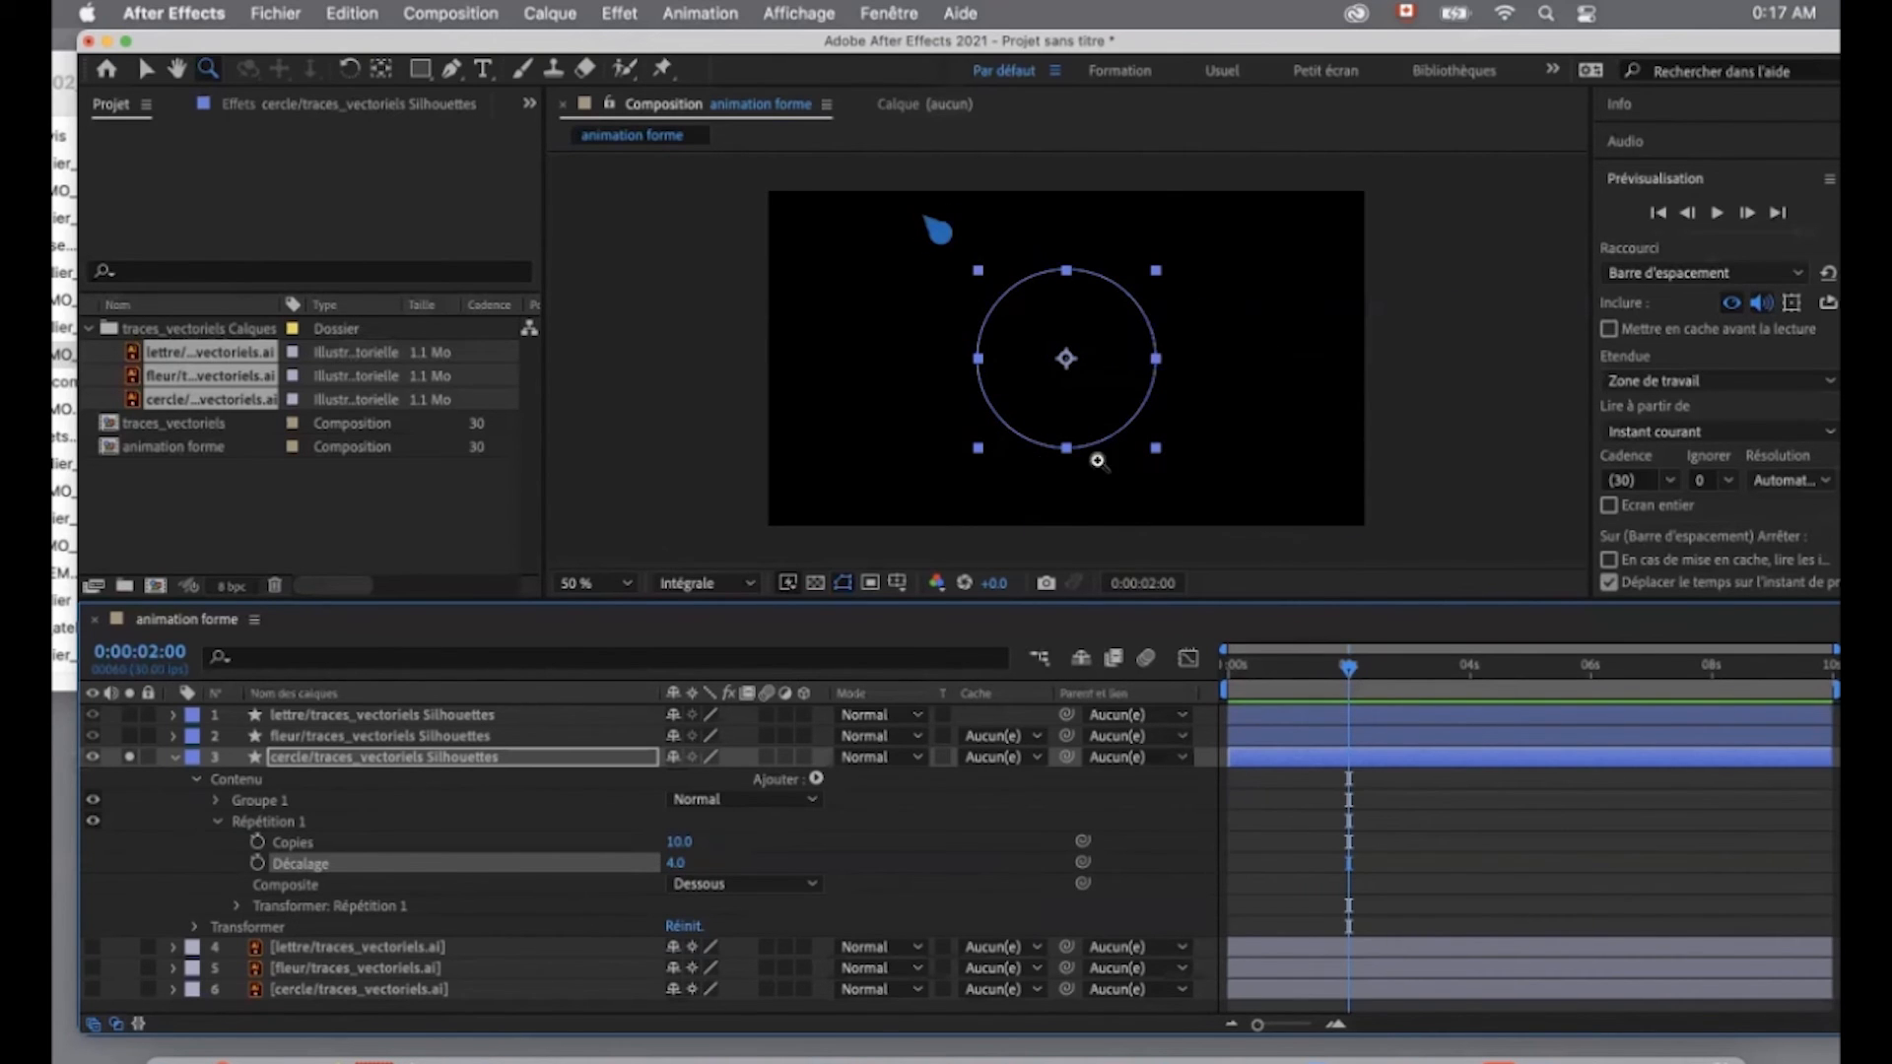
{"action": "mouse_move", "coordinate": [676, 871]}
{"action": "left_mouse_down"}
{"action": "mouse_move", "coordinate": [706, 871]}
{"action": "mouse_move", "coordinate": [676, 865]}
{"action": "left_mouse_up"}
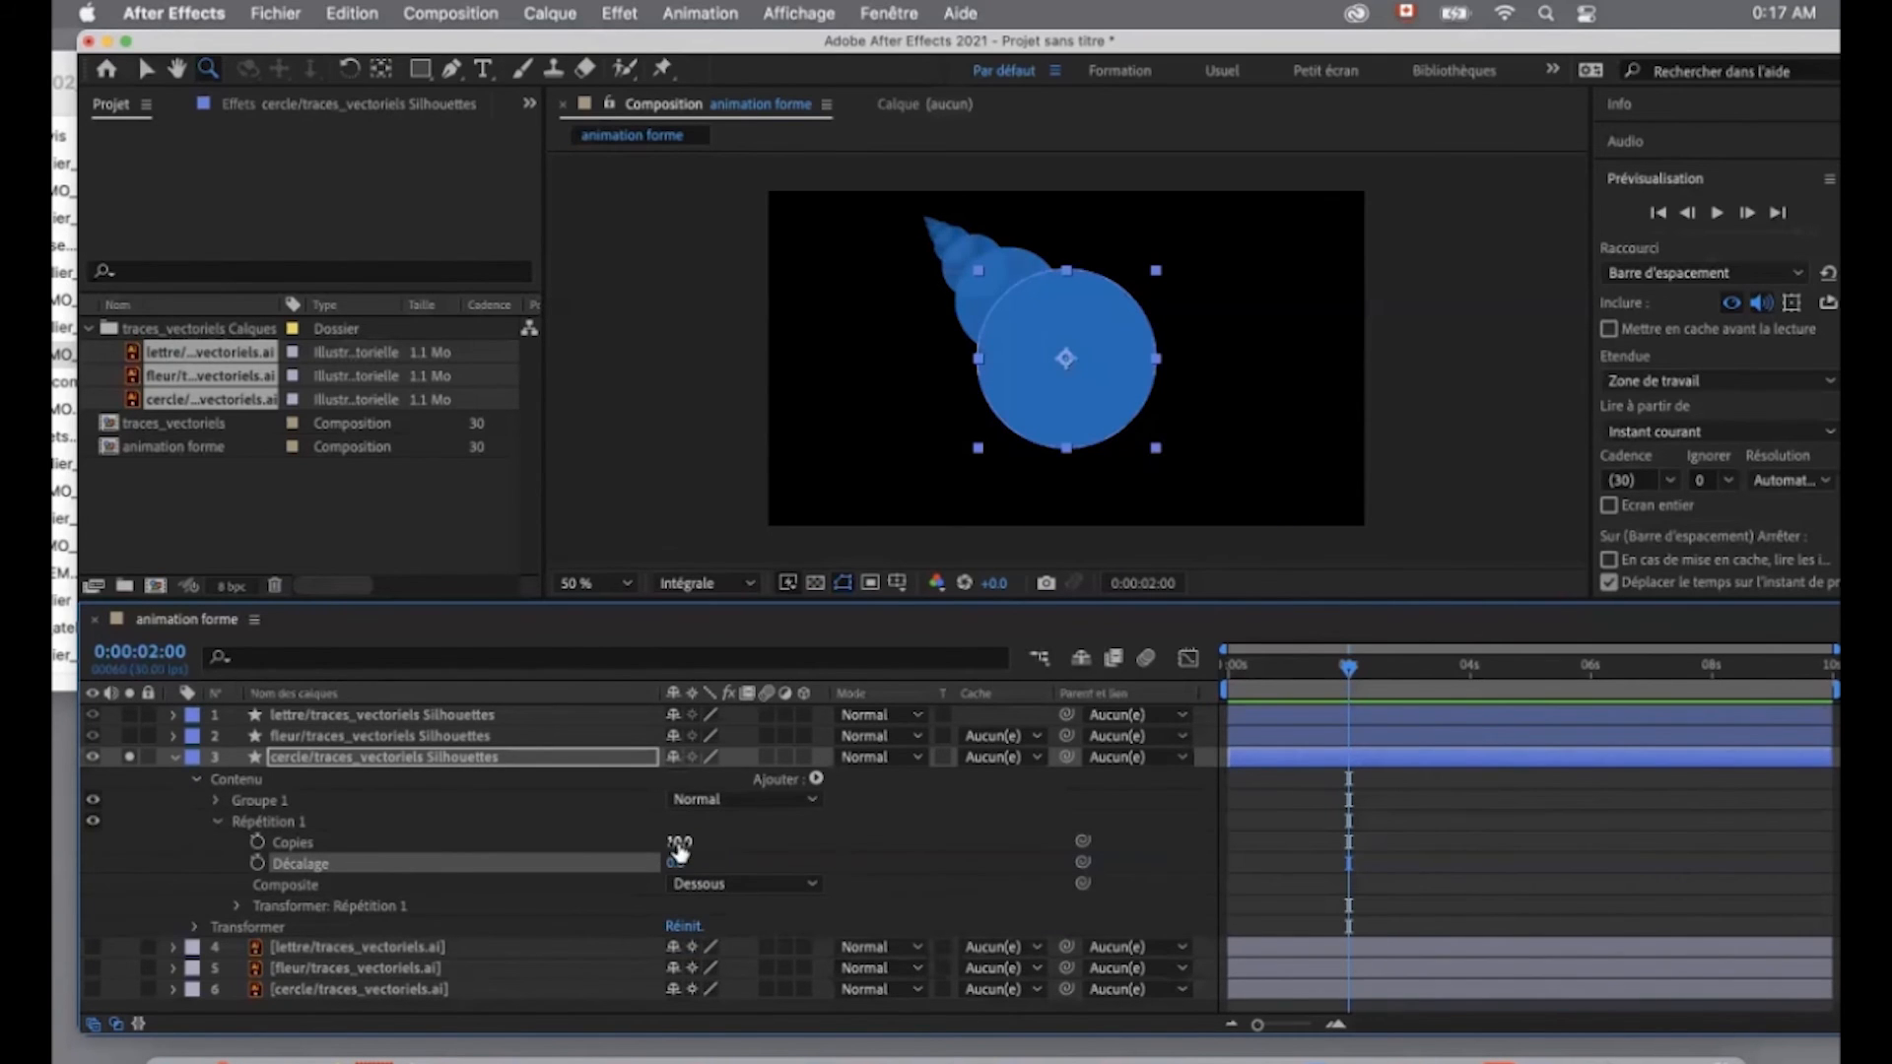
- Set the repeater's Copies to 13 and Décalage to 11, and keyframe both properties at 0:00:02:00
{"action": "left_click_drag", "start_coordinate": [678, 845], "coordinate": [682, 843]}
{"action": "left_click", "coordinate": [675, 864]}
{"action": "type", "text": "11"}
{"action": "key", "text": "Return"}
{"action": "left_click", "coordinate": [257, 863]}
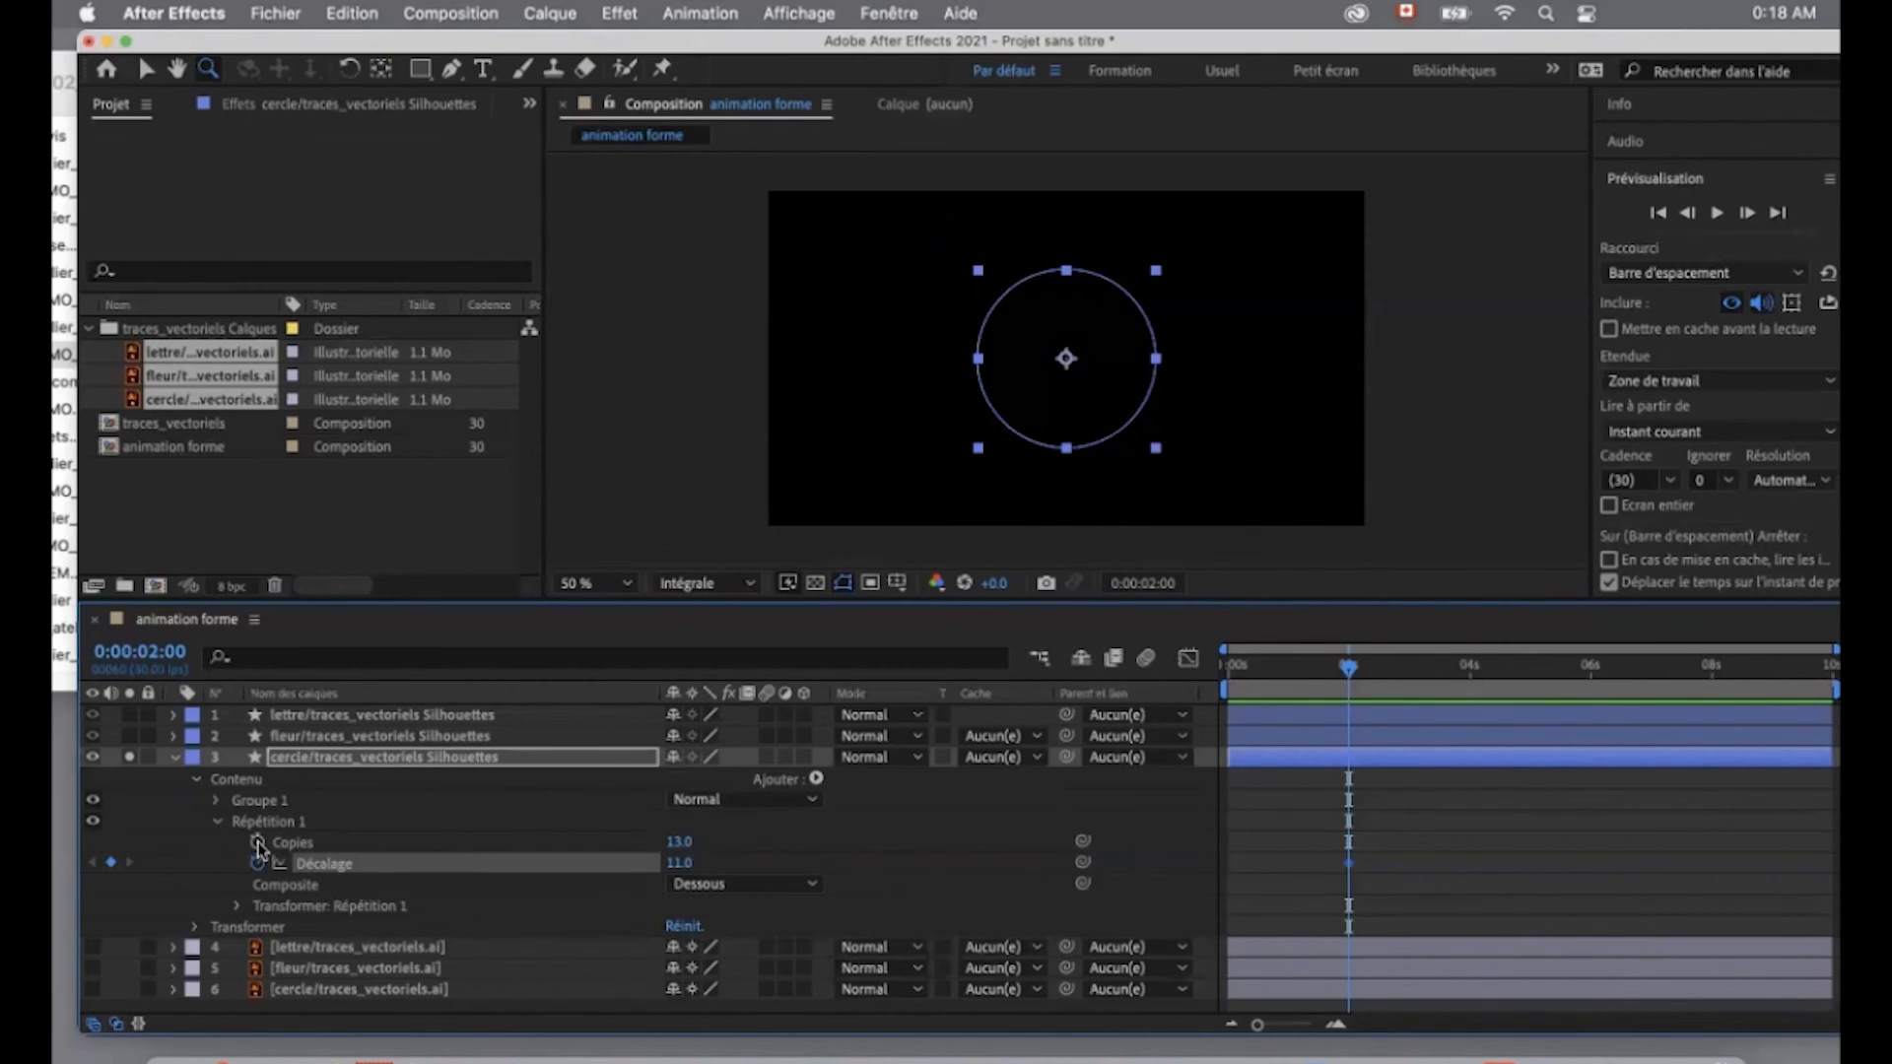
{"action": "left_click", "coordinate": [257, 843]}
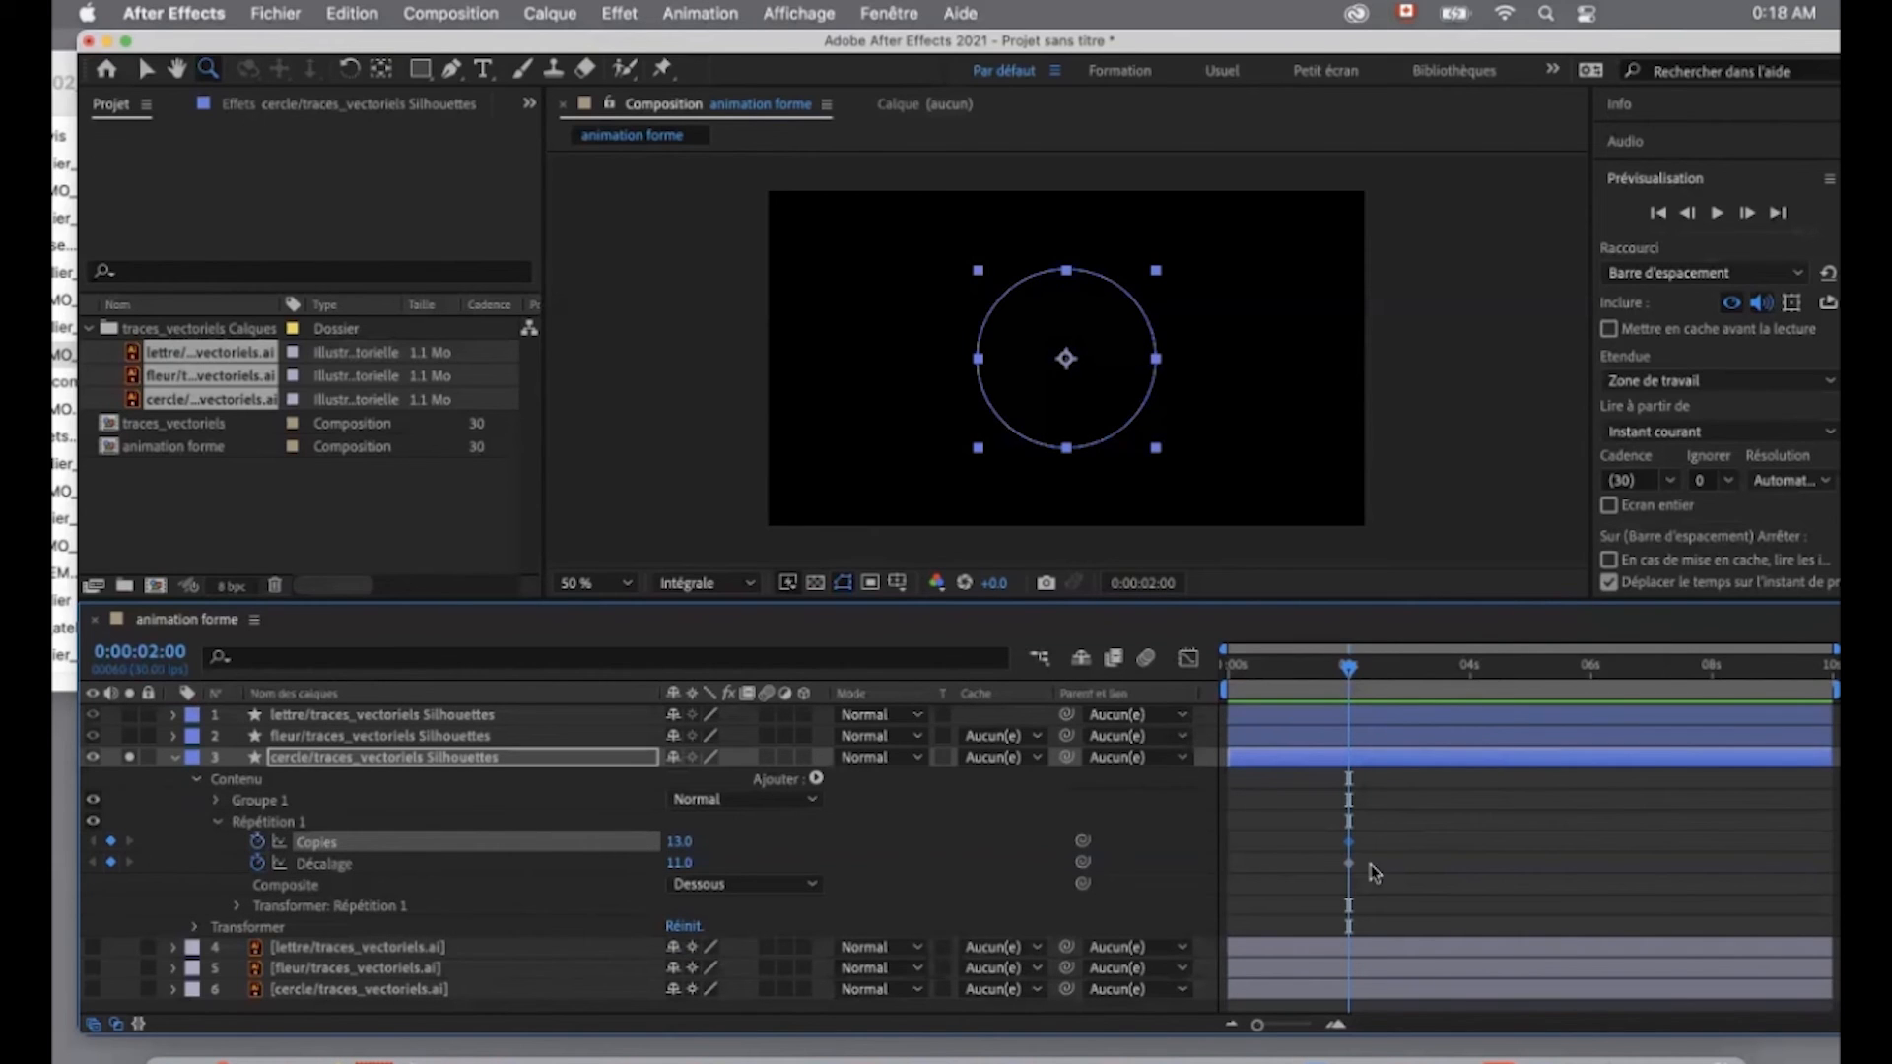
- Set the repeater's Copies keyframe at 0:00:02:00 to 10
{"action": "mouse_move", "coordinate": [1348, 668]}
{"action": "left_mouse_down"}
{"action": "mouse_move", "coordinate": [1272, 672]}
{"action": "mouse_move", "coordinate": [1349, 688]}
{"action": "left_mouse_up"}
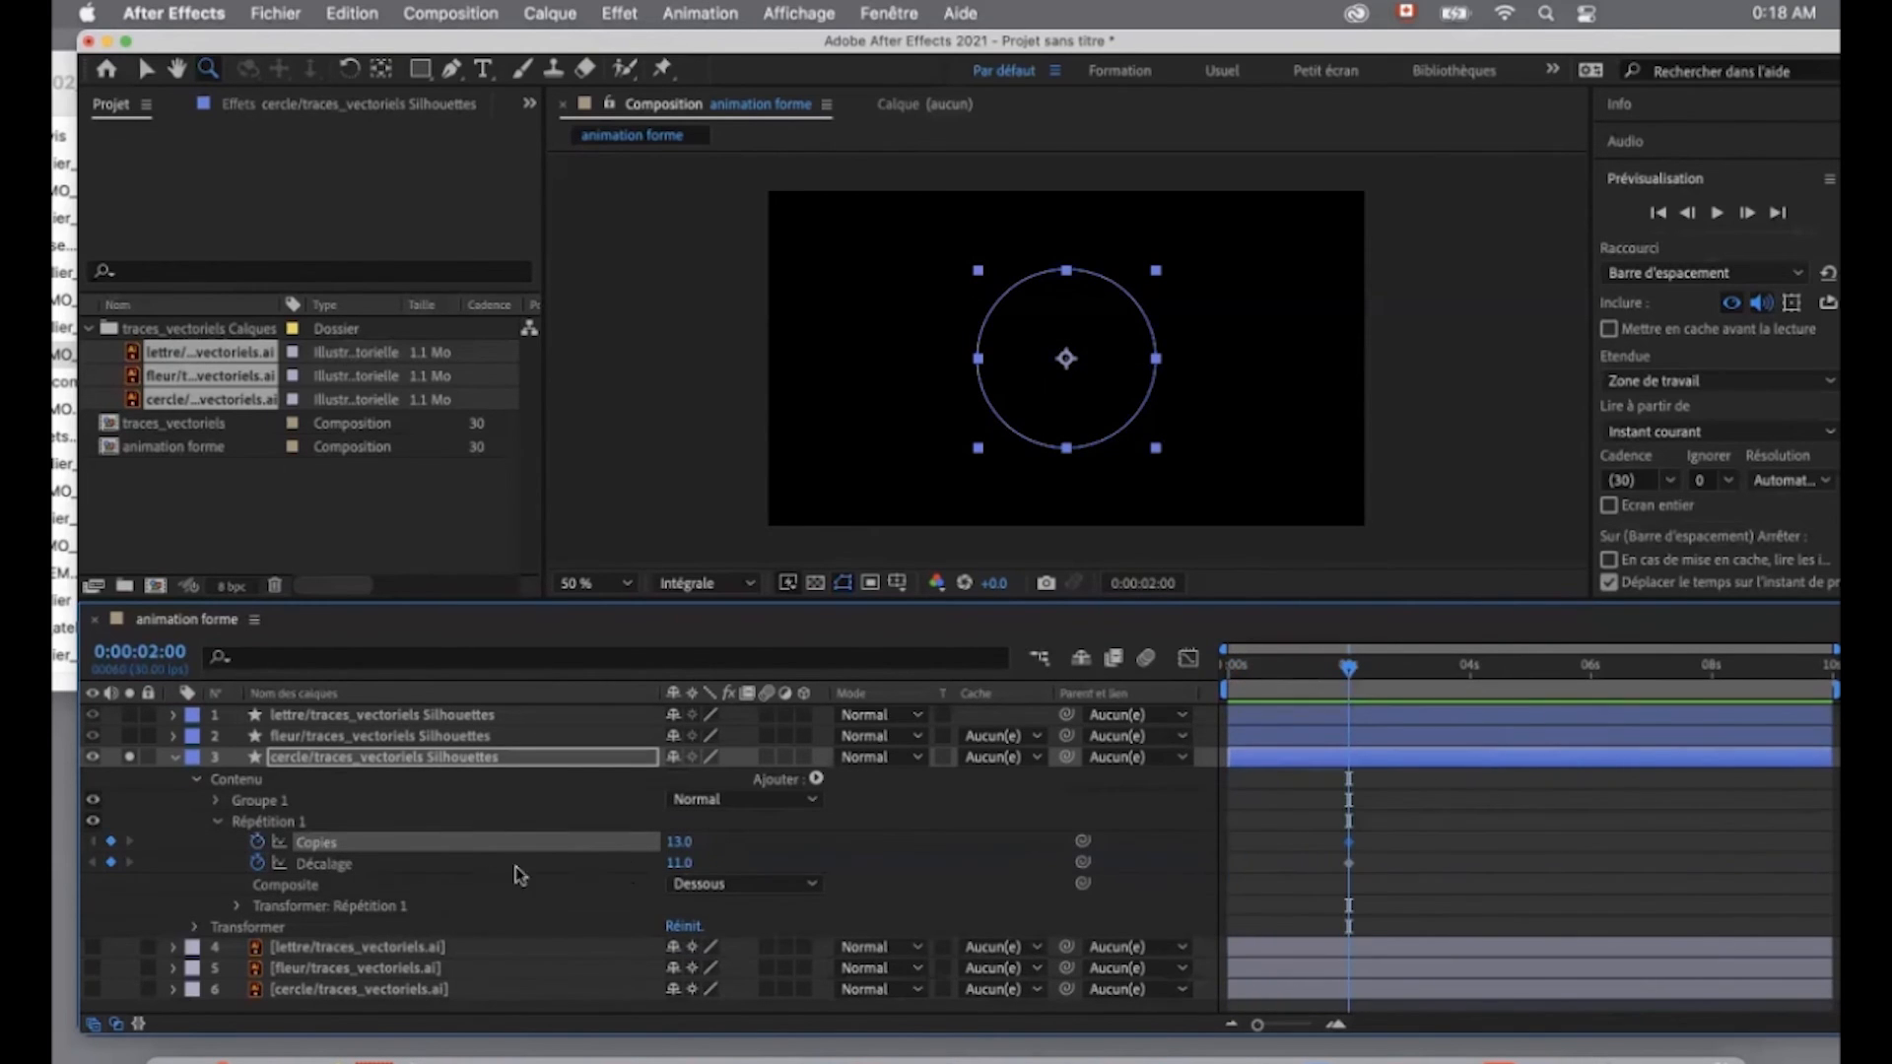
{"action": "left_click", "coordinate": [679, 843]}
{"action": "left_click", "coordinate": [814, 844]}
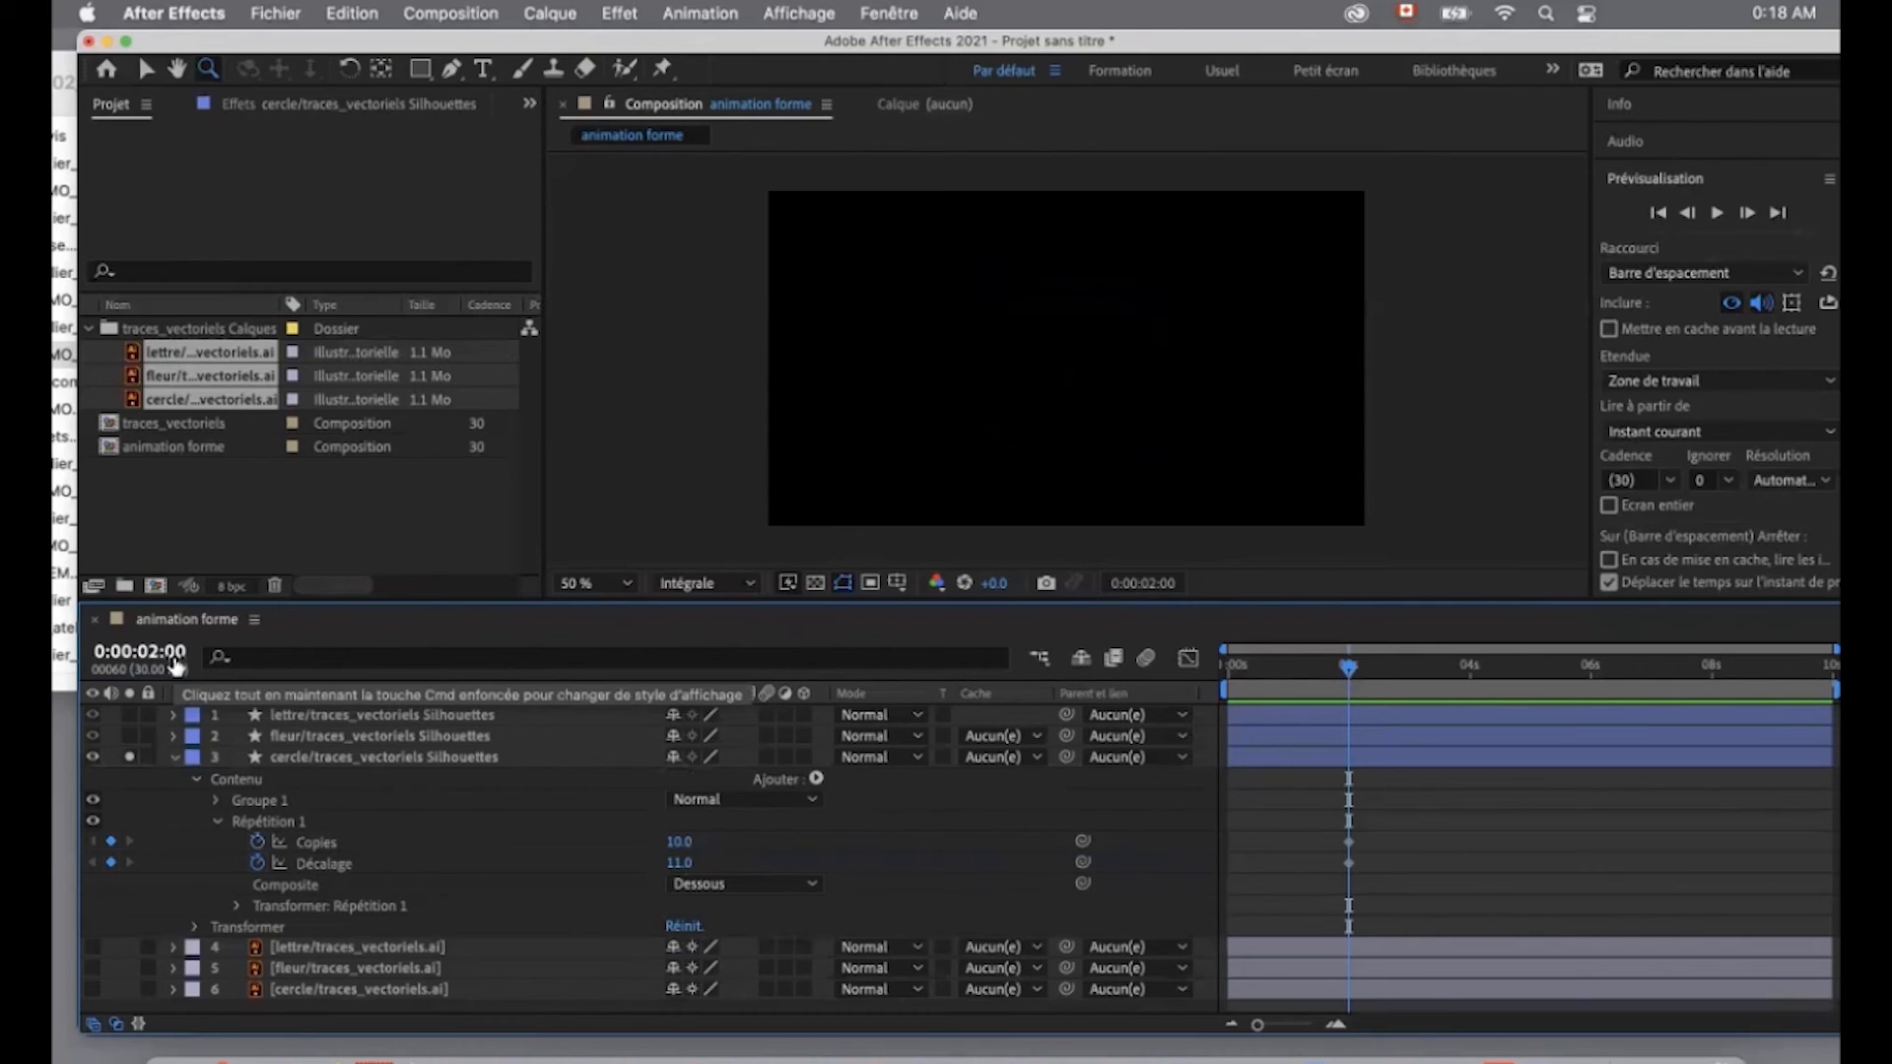
- Add keyframes at 0:00:02:10 with the repeater's Copies set to 1 and Décalage set to 0
{"action": "key", "text": "shift+Page_Down"}
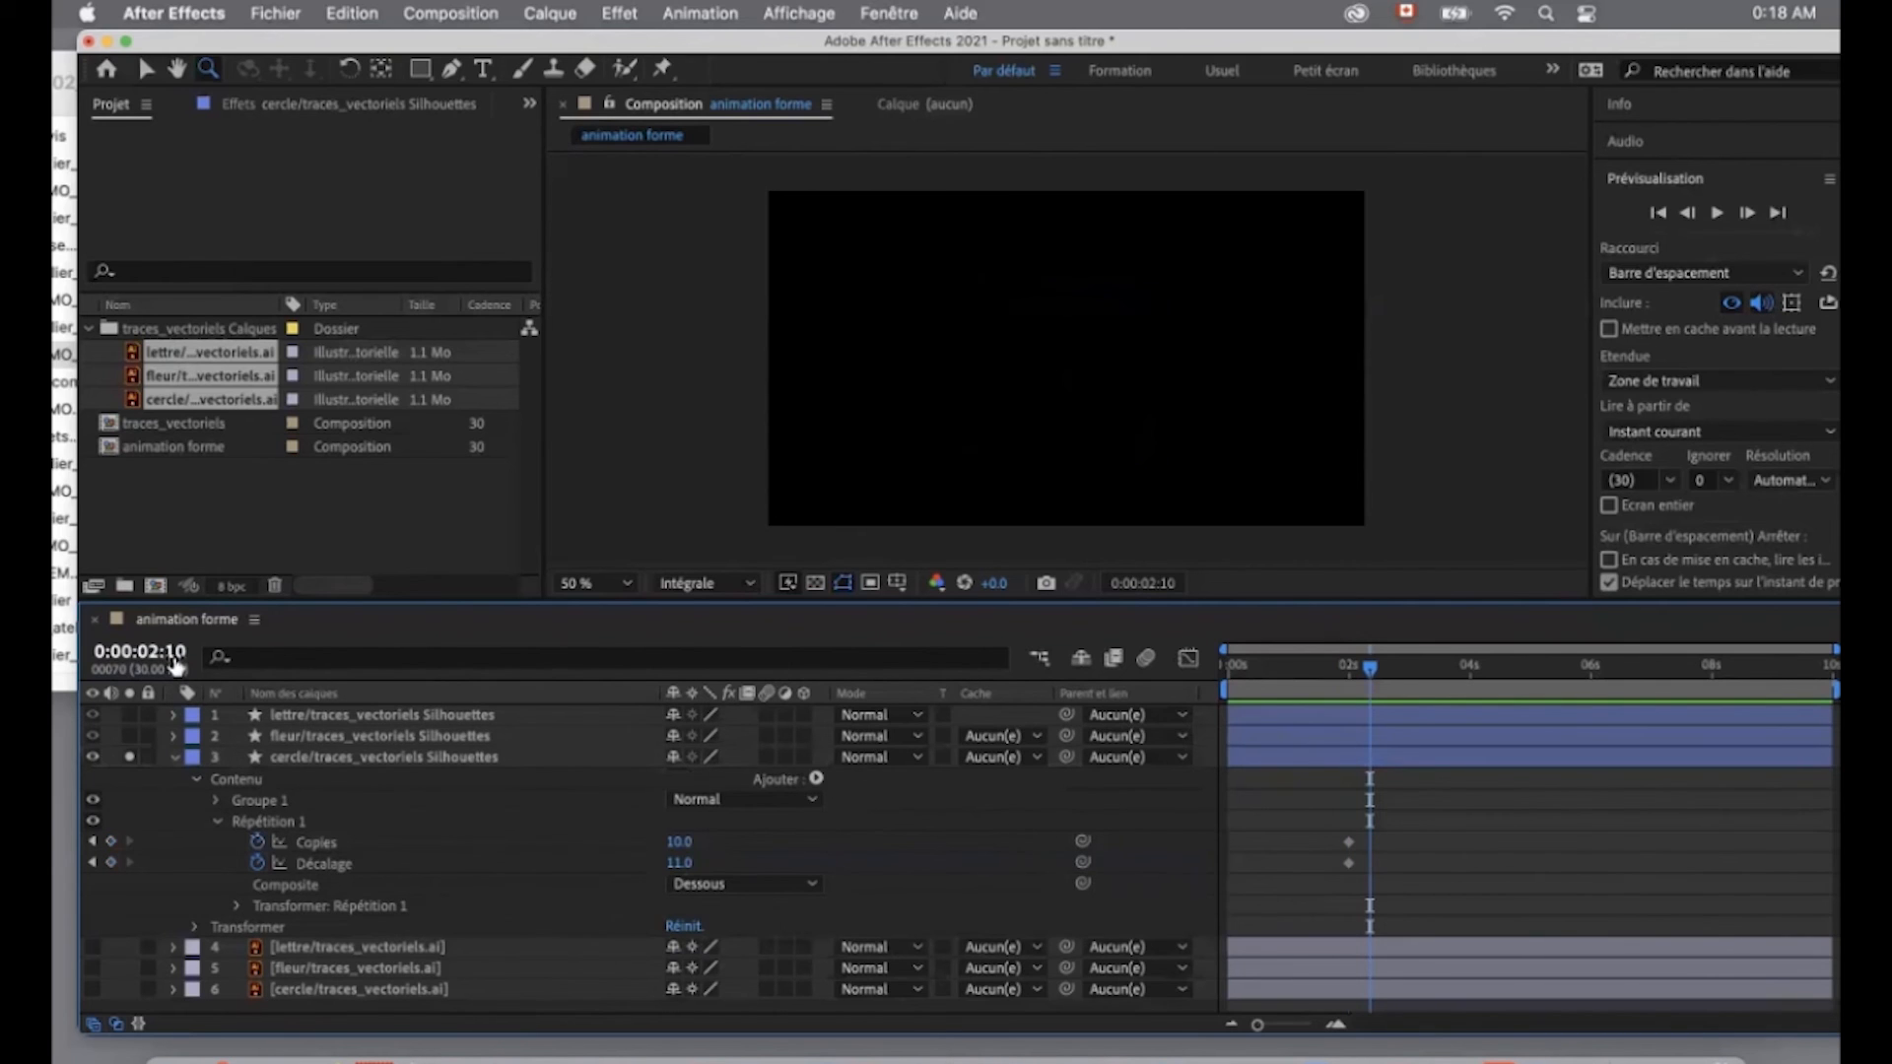
{"action": "left_click", "coordinate": [679, 841]}
{"action": "type", "text": "1"}
{"action": "key", "text": "Return"}
{"action": "left_click", "coordinate": [682, 864]}
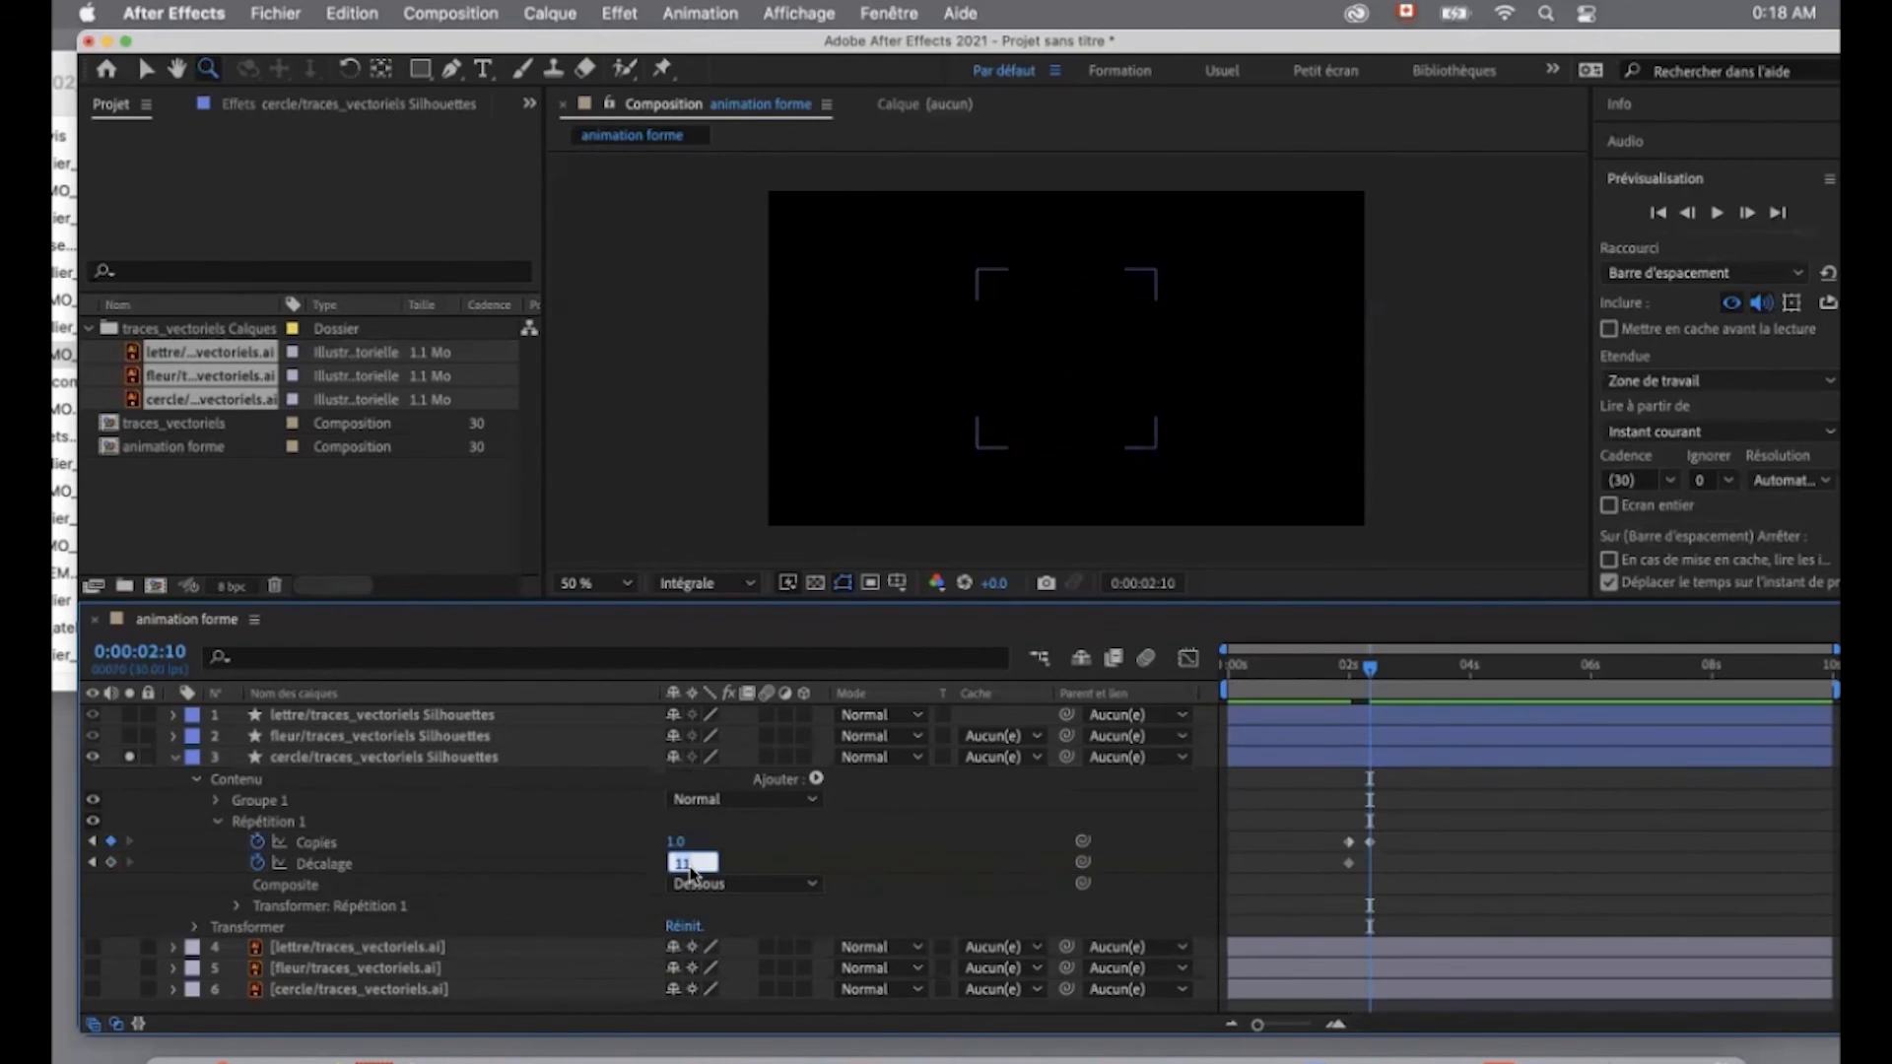
{"action": "type", "text": "0"}
{"action": "key", "text": "Return"}
- End the work area shortly after the repeater animation and move its second Copies and Décalage keyframes to 0:00:02:19
{"action": "left_click_drag", "start_coordinate": [1370, 668], "coordinate": [1380, 674]}
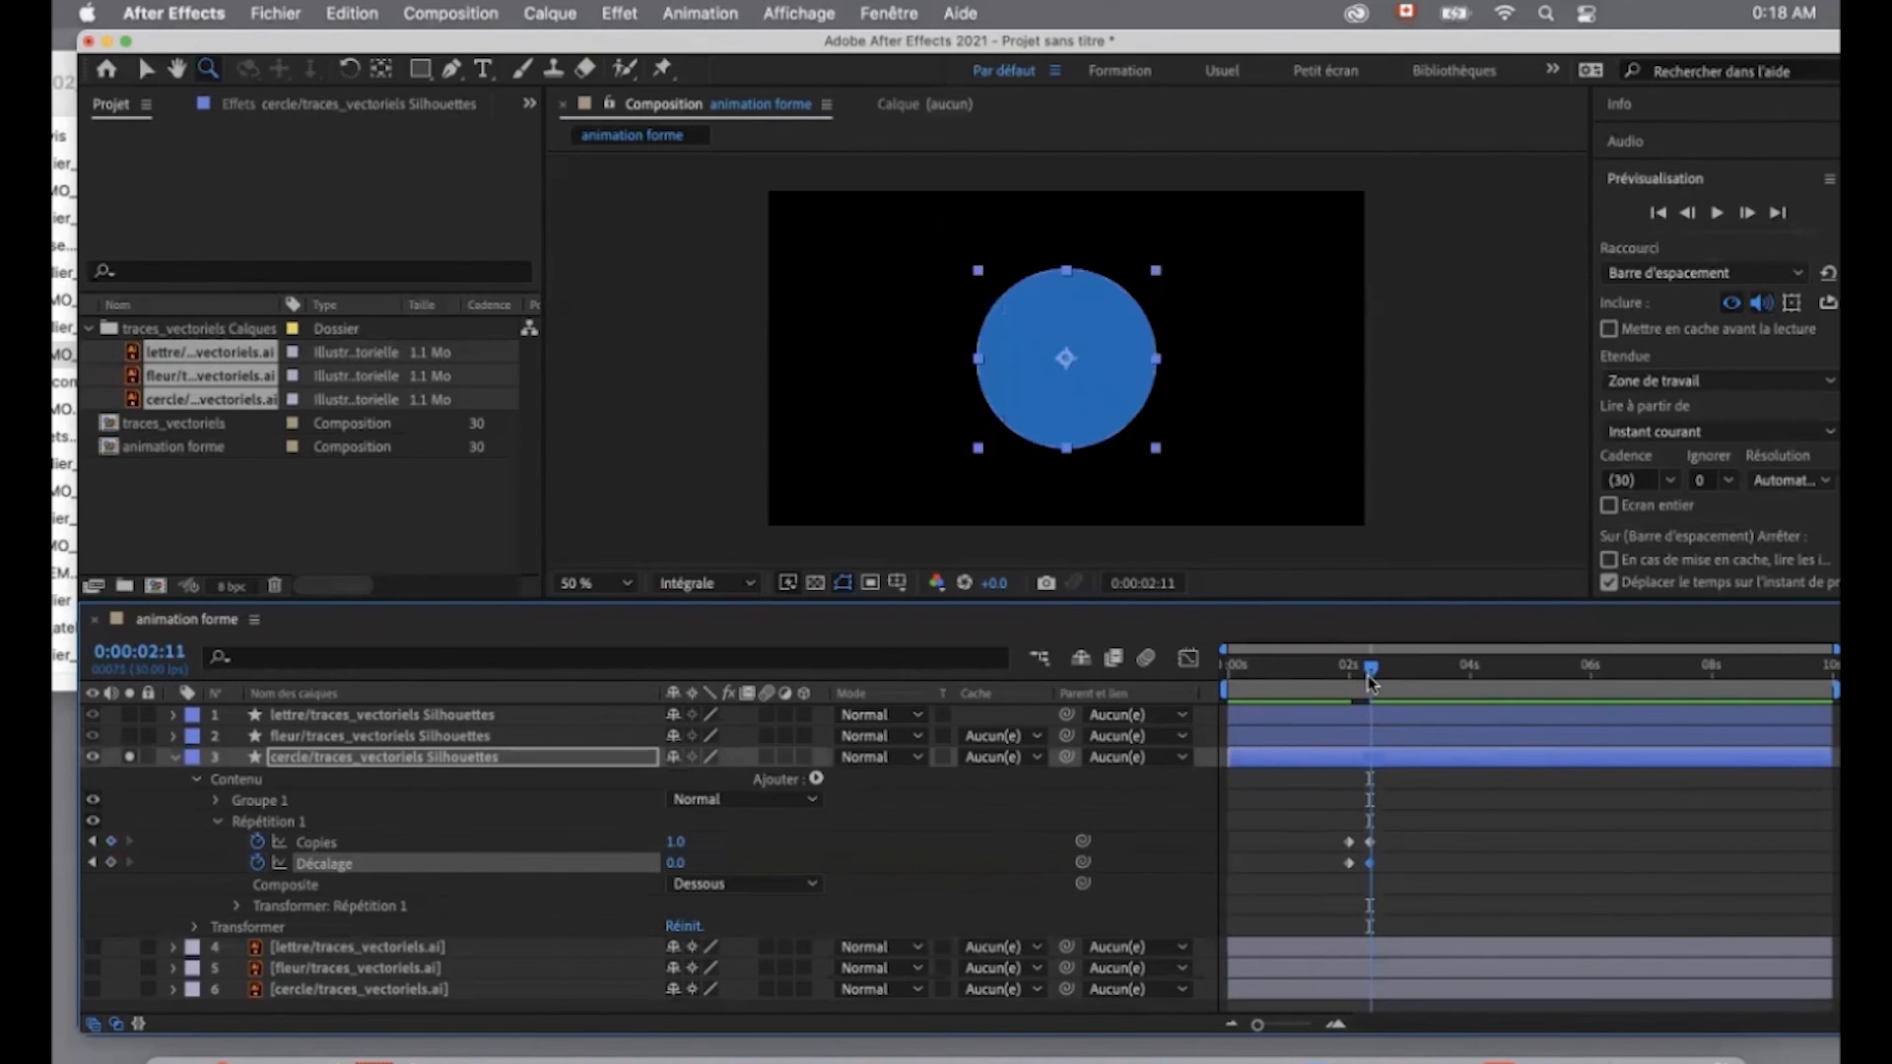
{"action": "key", "text": "n"}
{"action": "left_click_drag", "start_coordinate": [1365, 823], "coordinate": [1393, 869]}
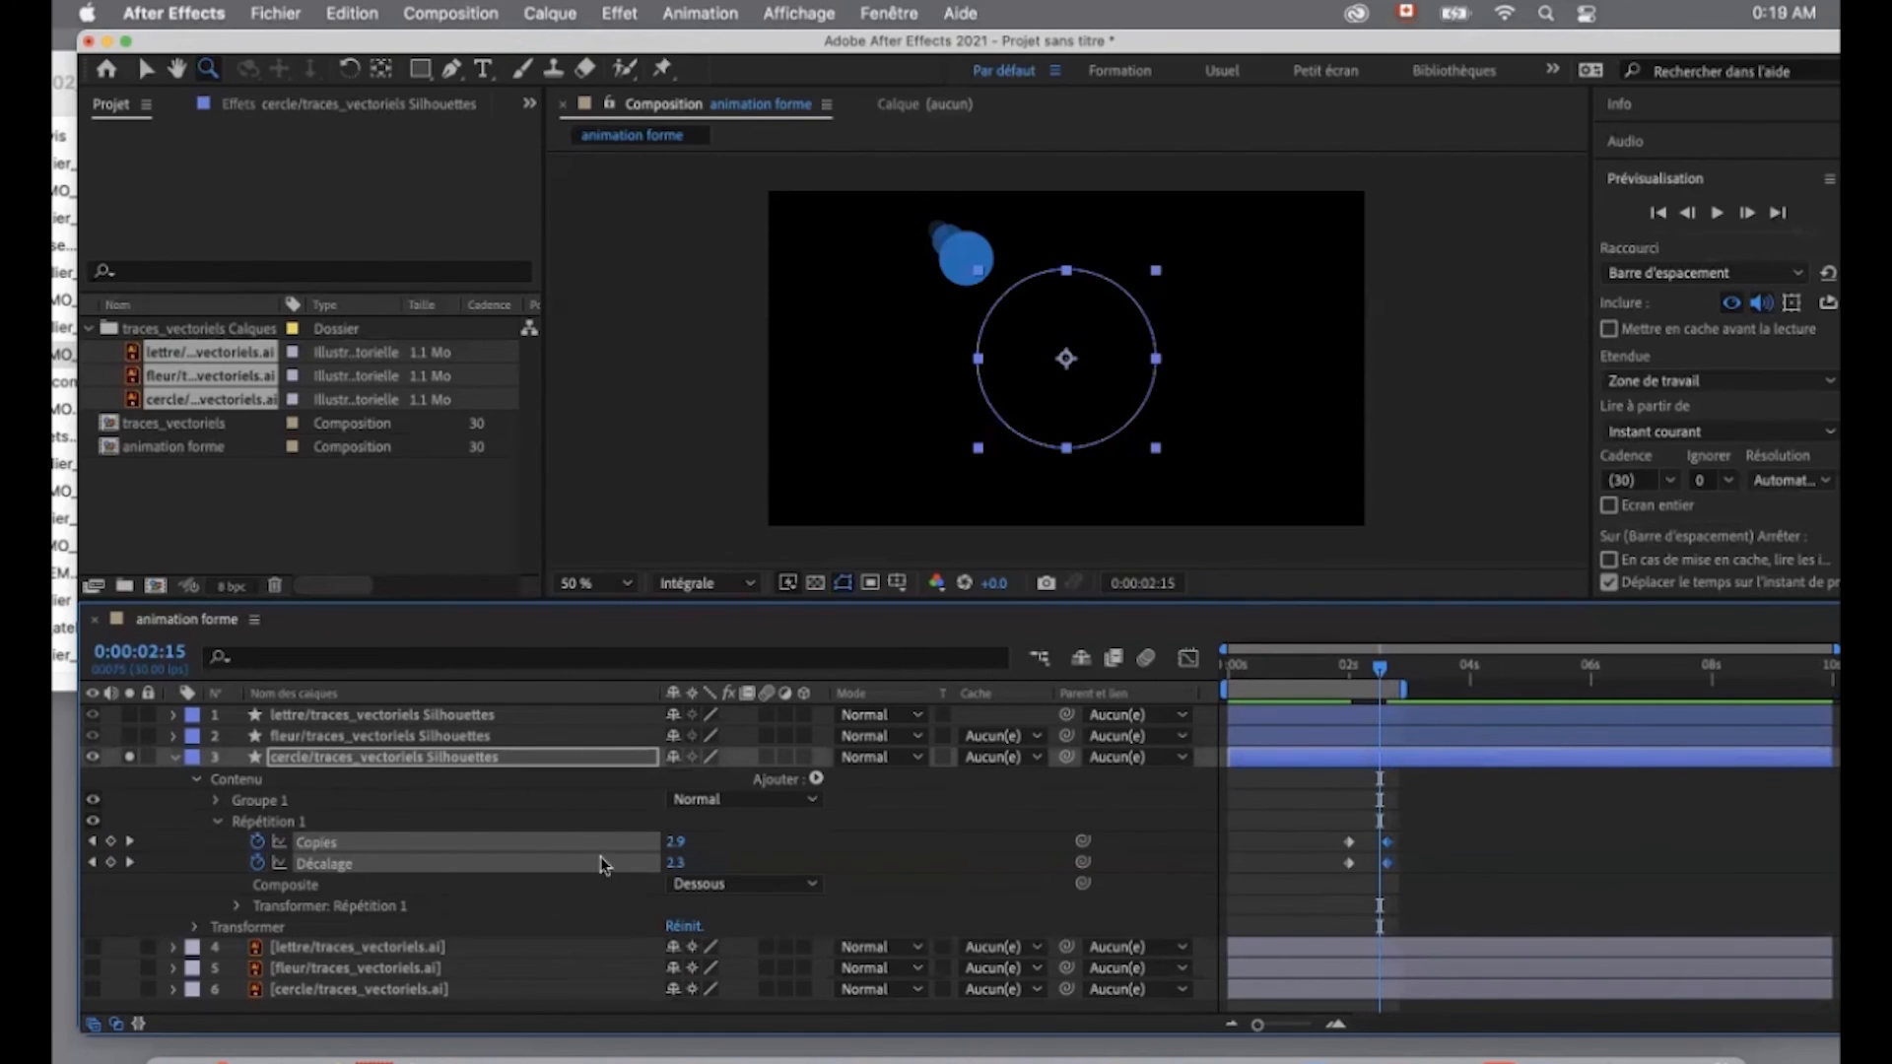
- Set the Copies keyframe at 0:00:02:00 to 22 and preview the circle's animation
{"action": "left_click", "coordinate": [92, 842]}
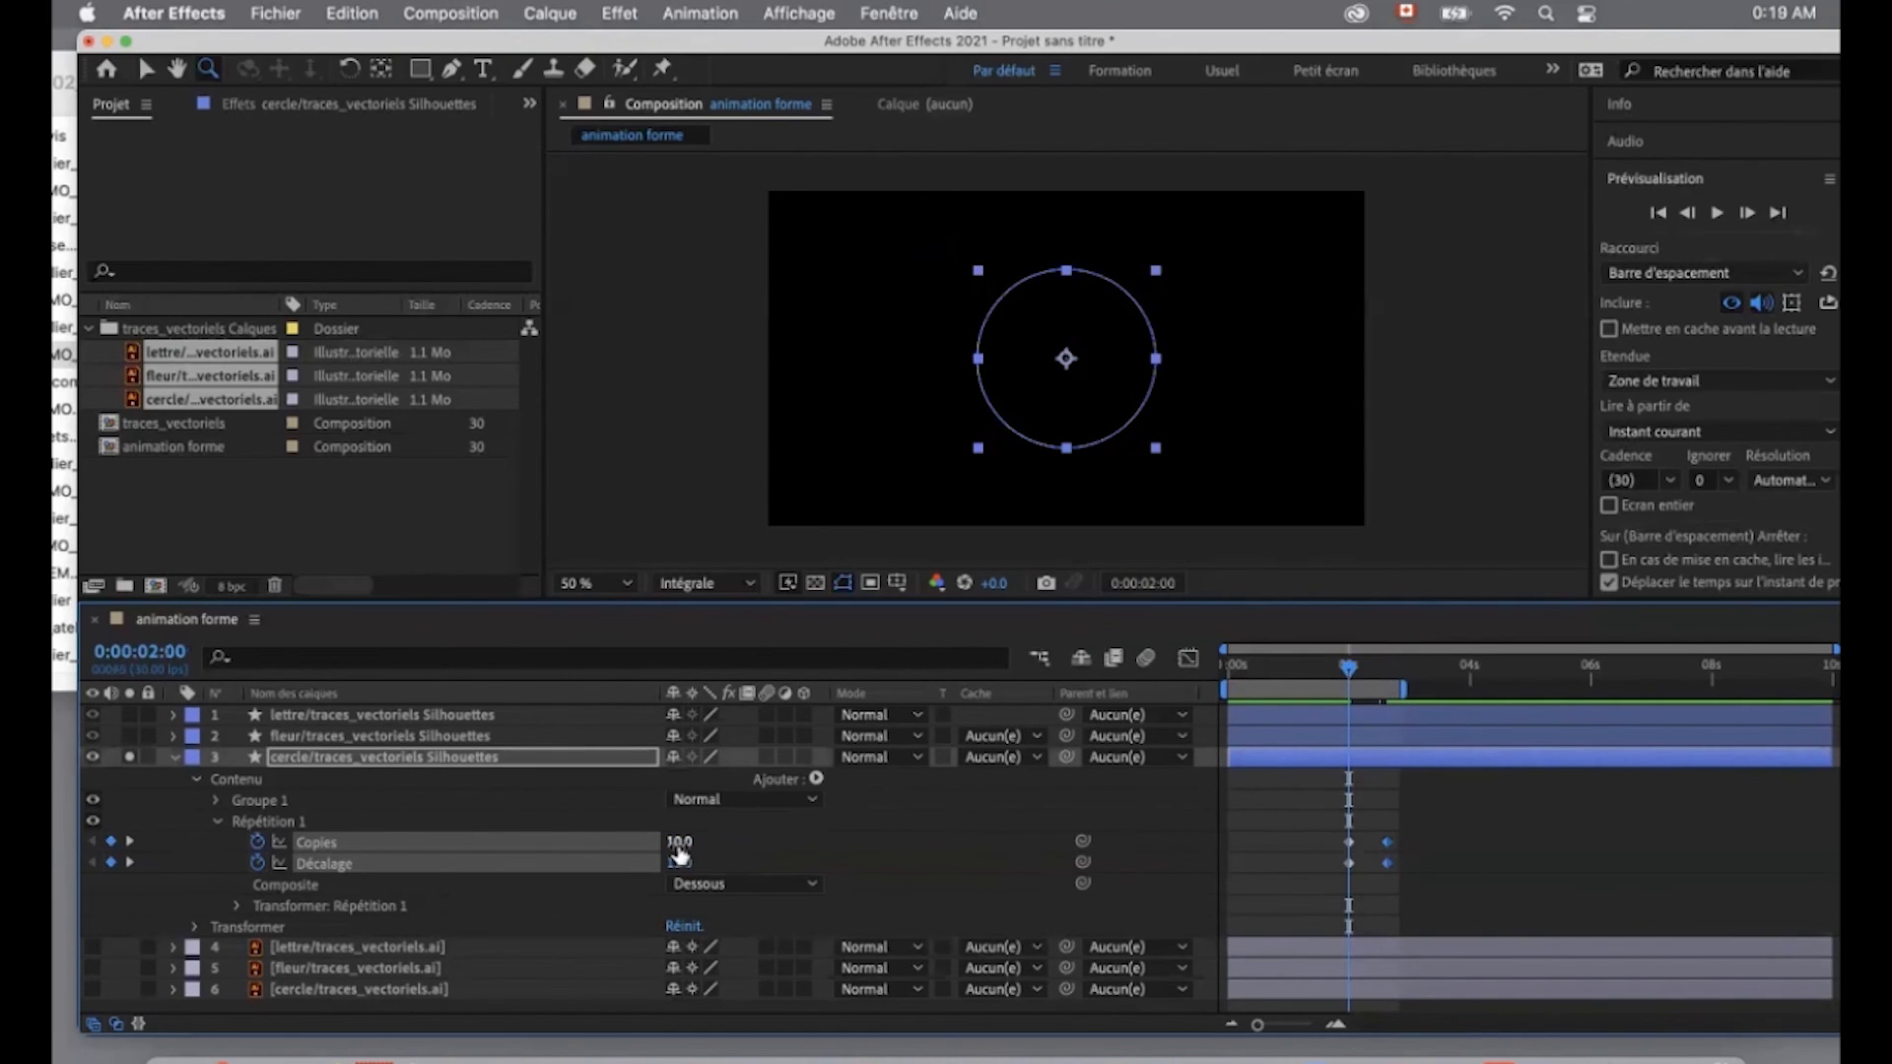
{"action": "left_click", "coordinate": [790, 860]}
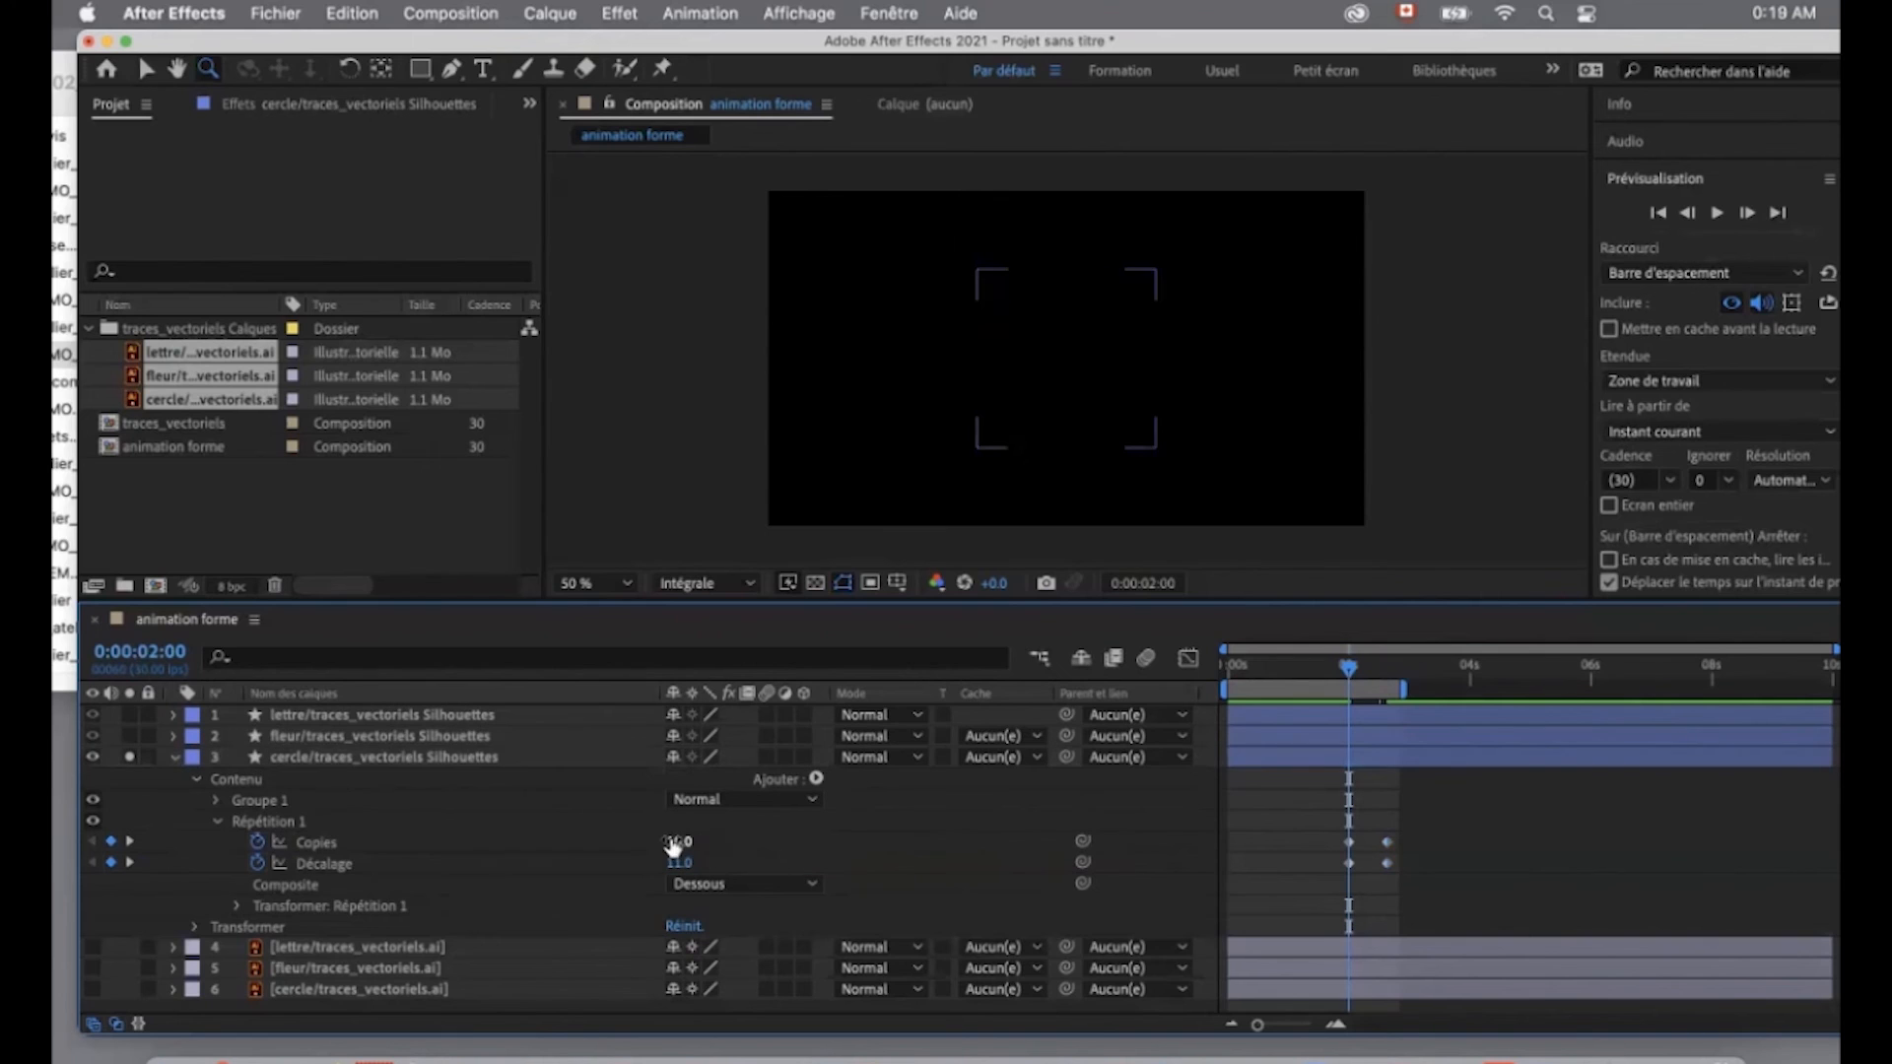
{"action": "left_click_drag", "start_coordinate": [672, 846], "coordinate": [687, 845]}
{"action": "key", "text": "space"}
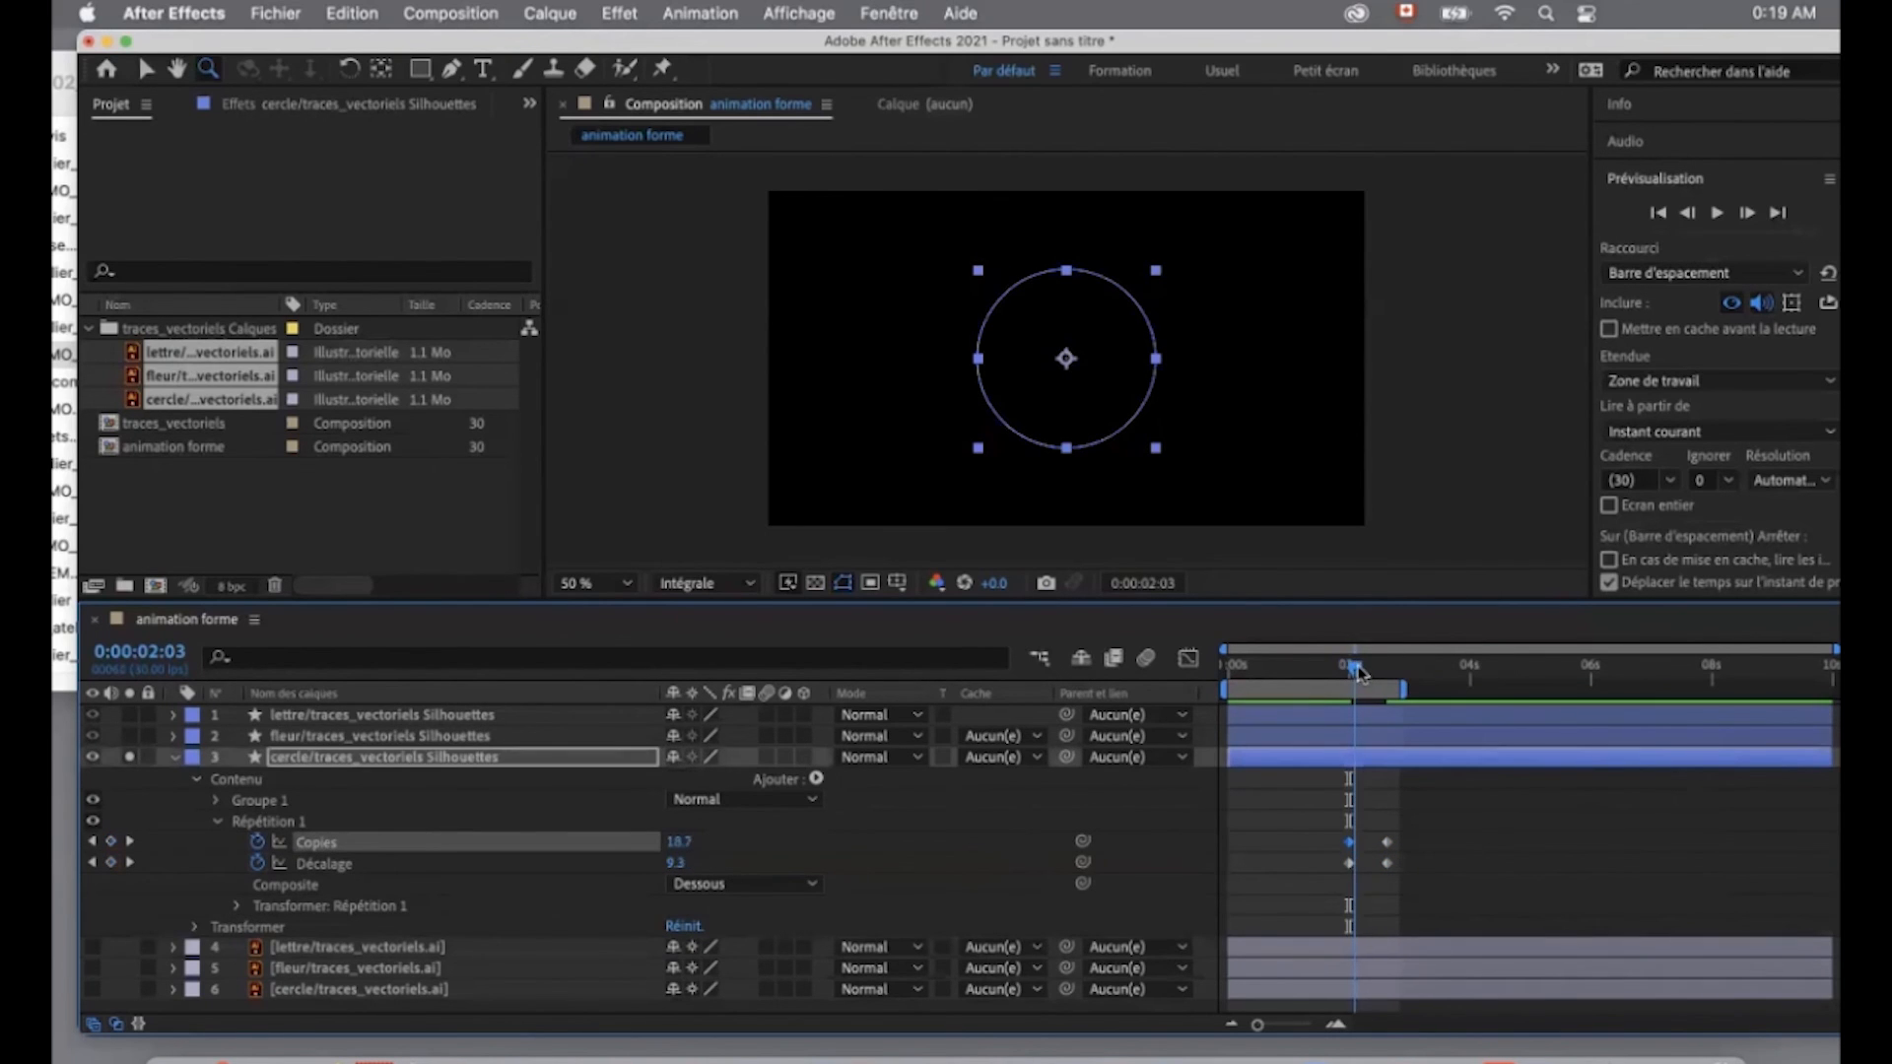
{"action": "left_click_drag", "start_coordinate": [1360, 680], "coordinate": [1380, 681]}
- Apply Lissage à l'approche to the repeater's Copies and Décalage keyframes
{"action": "left_click_drag", "start_coordinate": [1318, 826], "coordinate": [1415, 887]}
{"action": "right_click", "coordinate": [1386, 843]}
{"action": "mouse_move", "coordinate": [1486, 1033]}
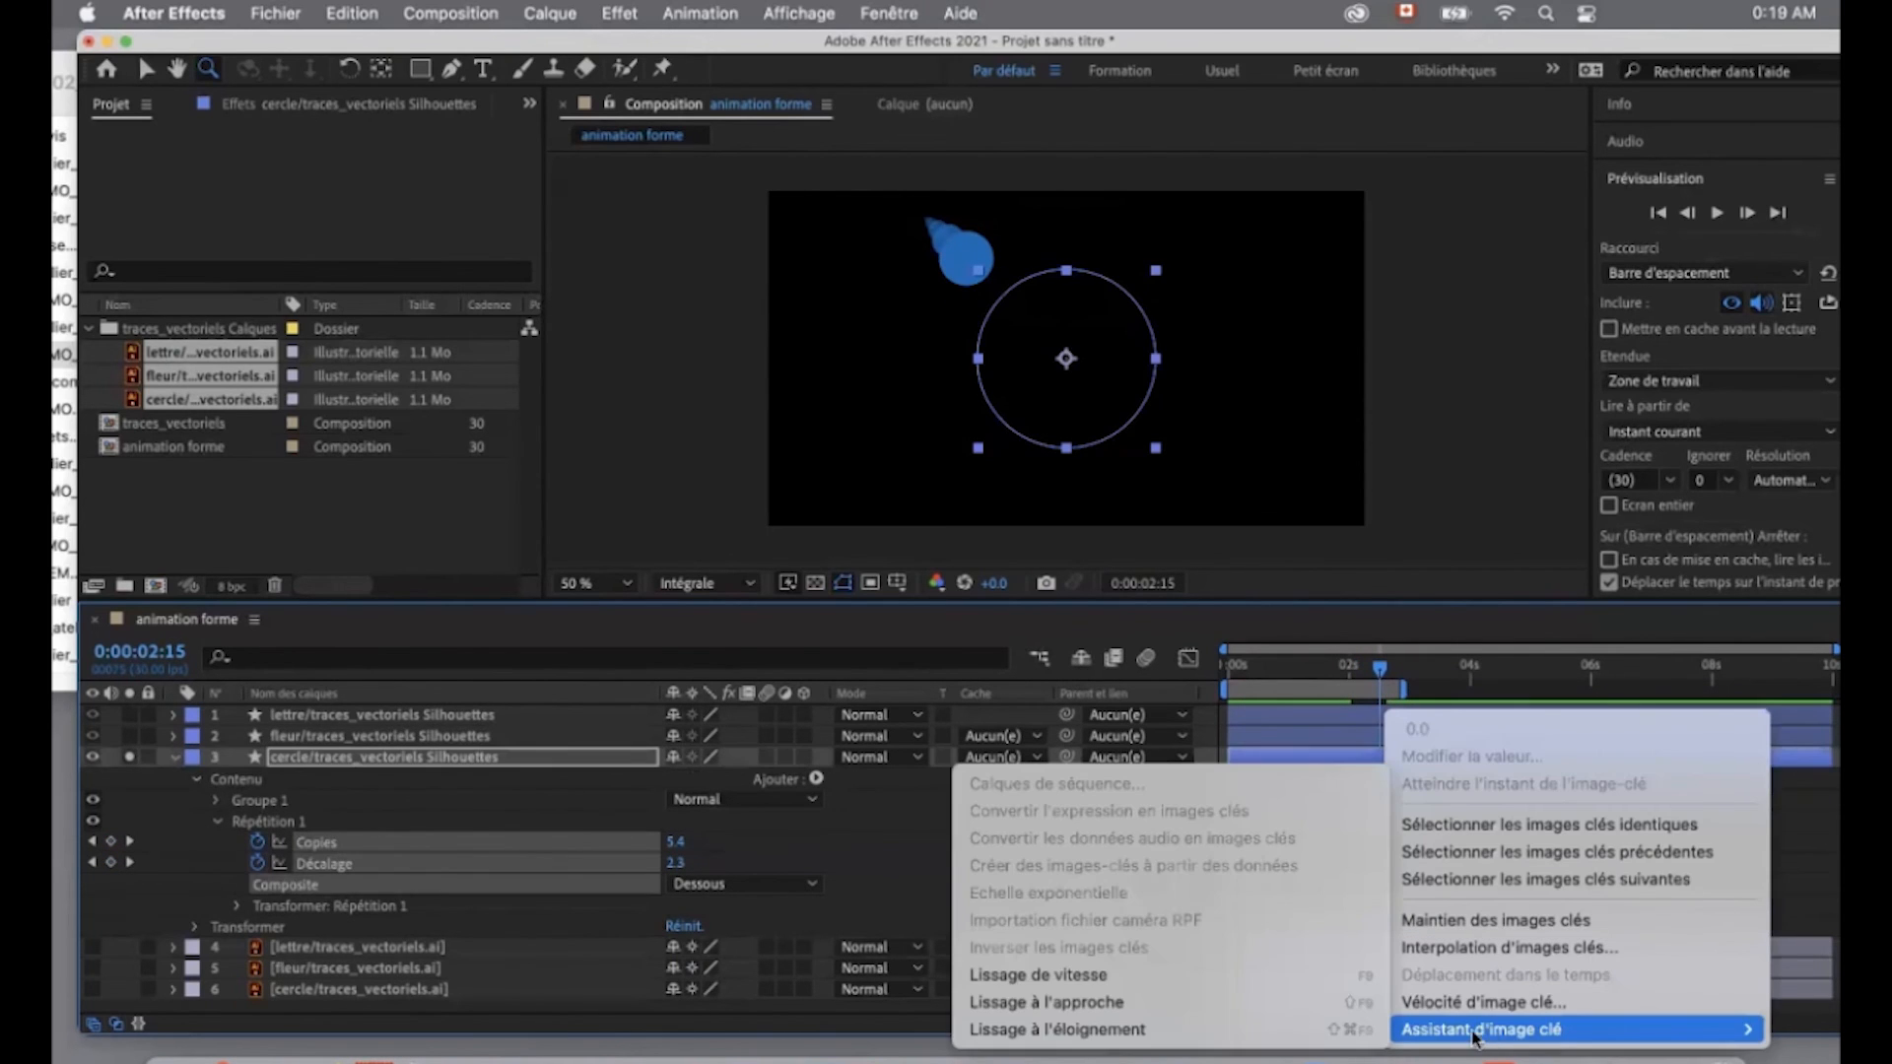
{"action": "left_click", "coordinate": [1202, 1012]}
{"action": "left_click_drag", "start_coordinate": [1379, 671], "coordinate": [1377, 672]}
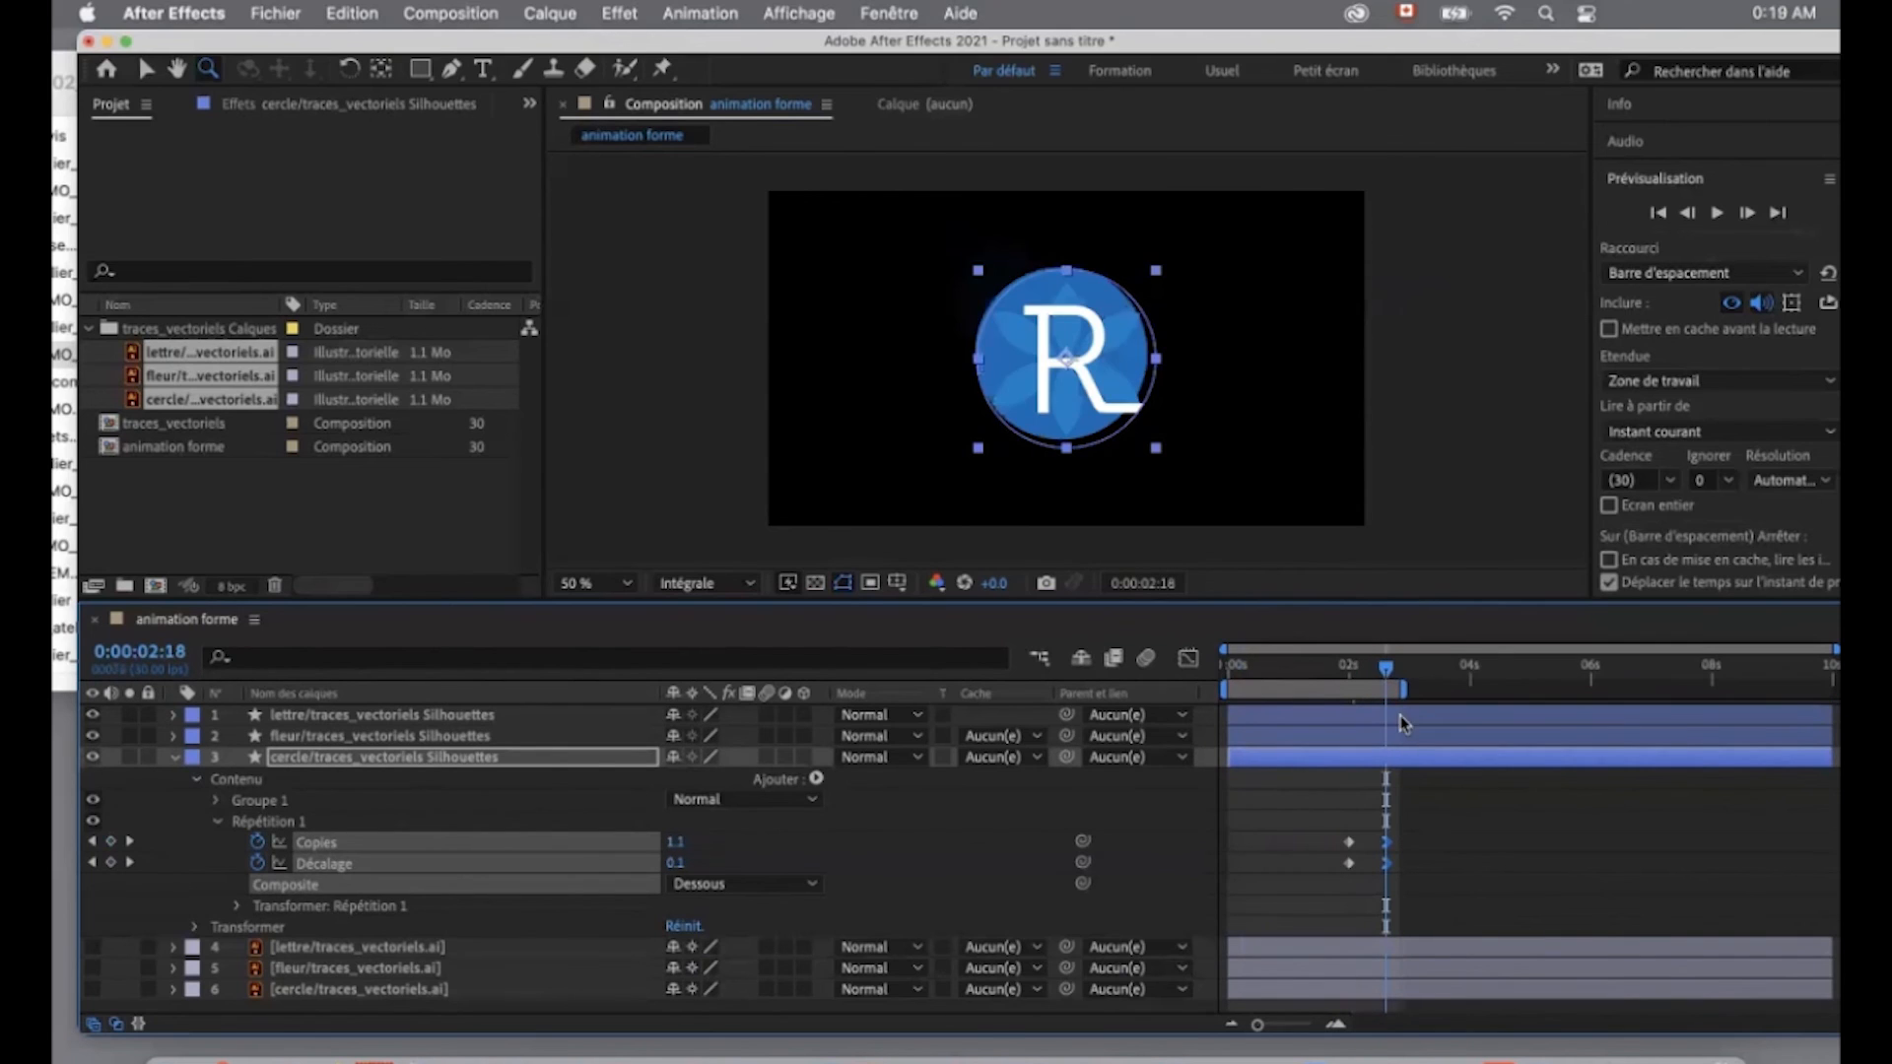
- Extend the work area to almost 10 seconds and trim the start of the lettre shape layer to 0:00:02:18
{"action": "left_click_drag", "start_coordinate": [1404, 690], "coordinate": [1813, 690]}
{"action": "left_click", "coordinate": [372, 716]}
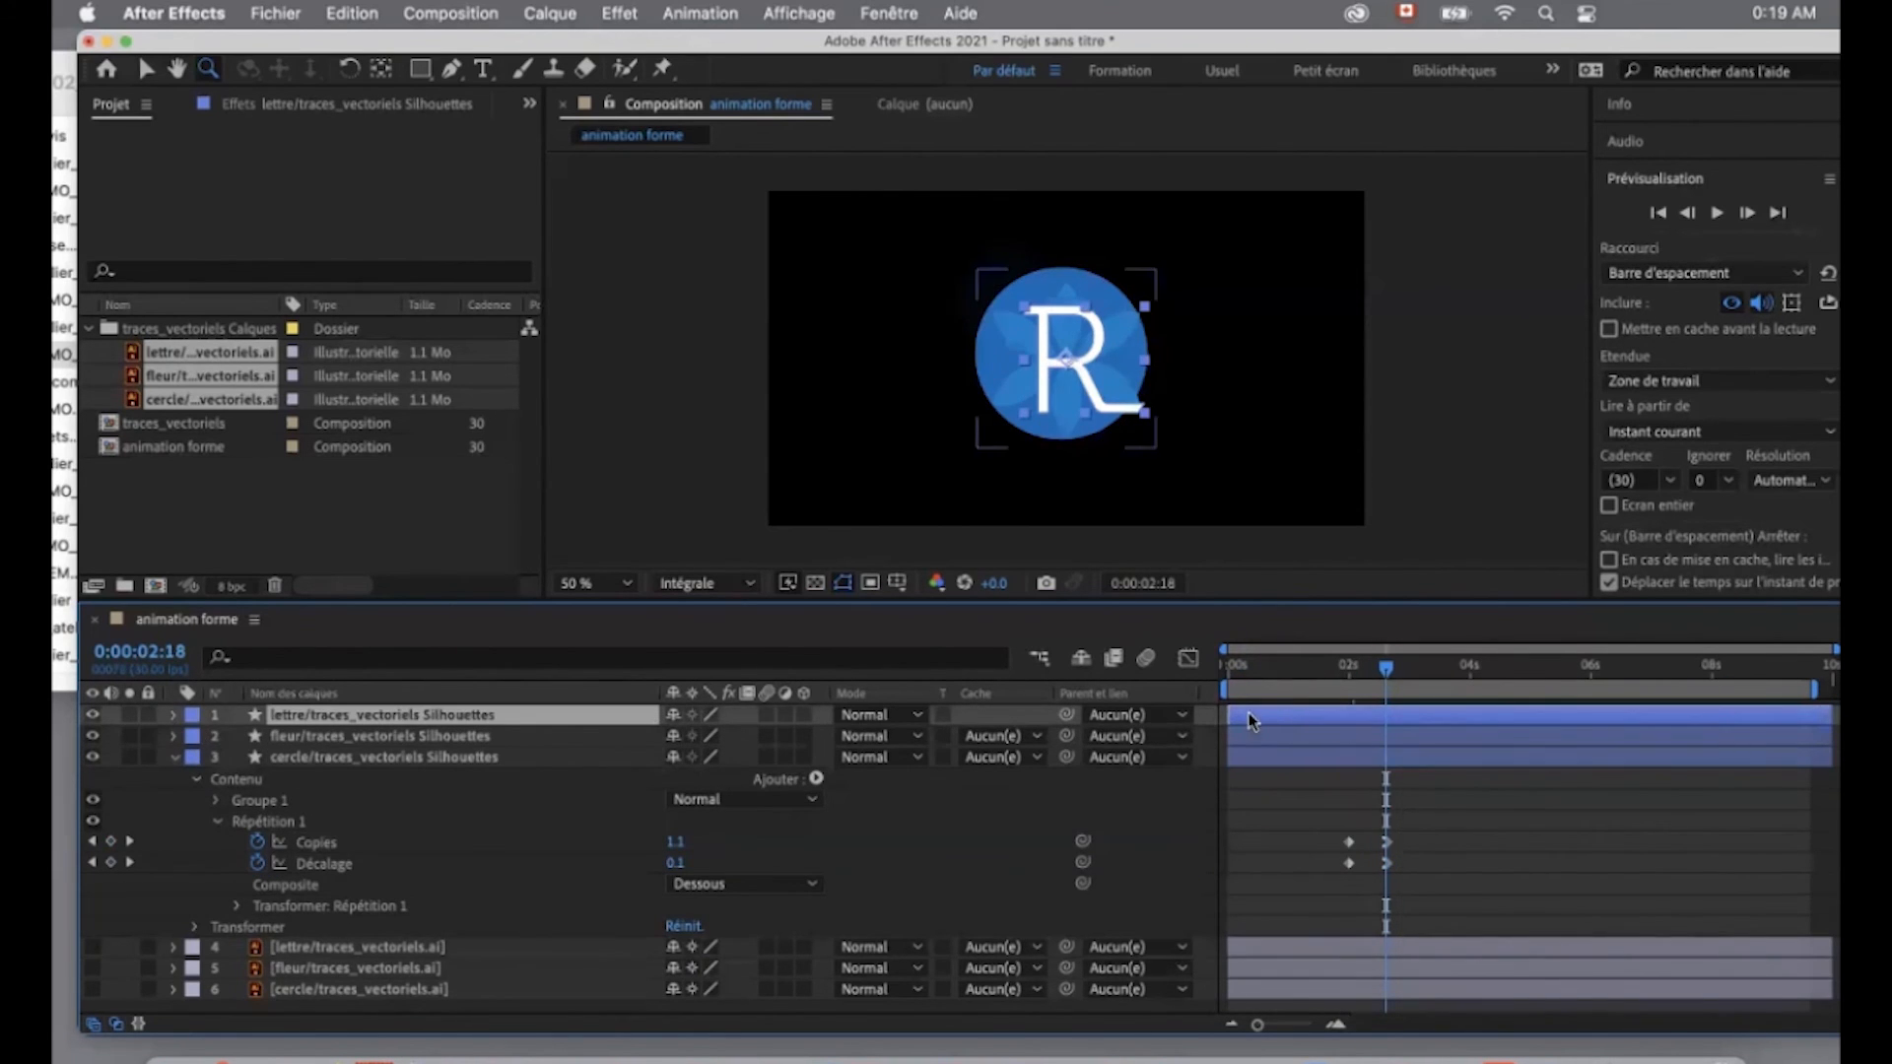
{"action": "left_click_drag", "start_coordinate": [1229, 714], "coordinate": [1389, 706]}
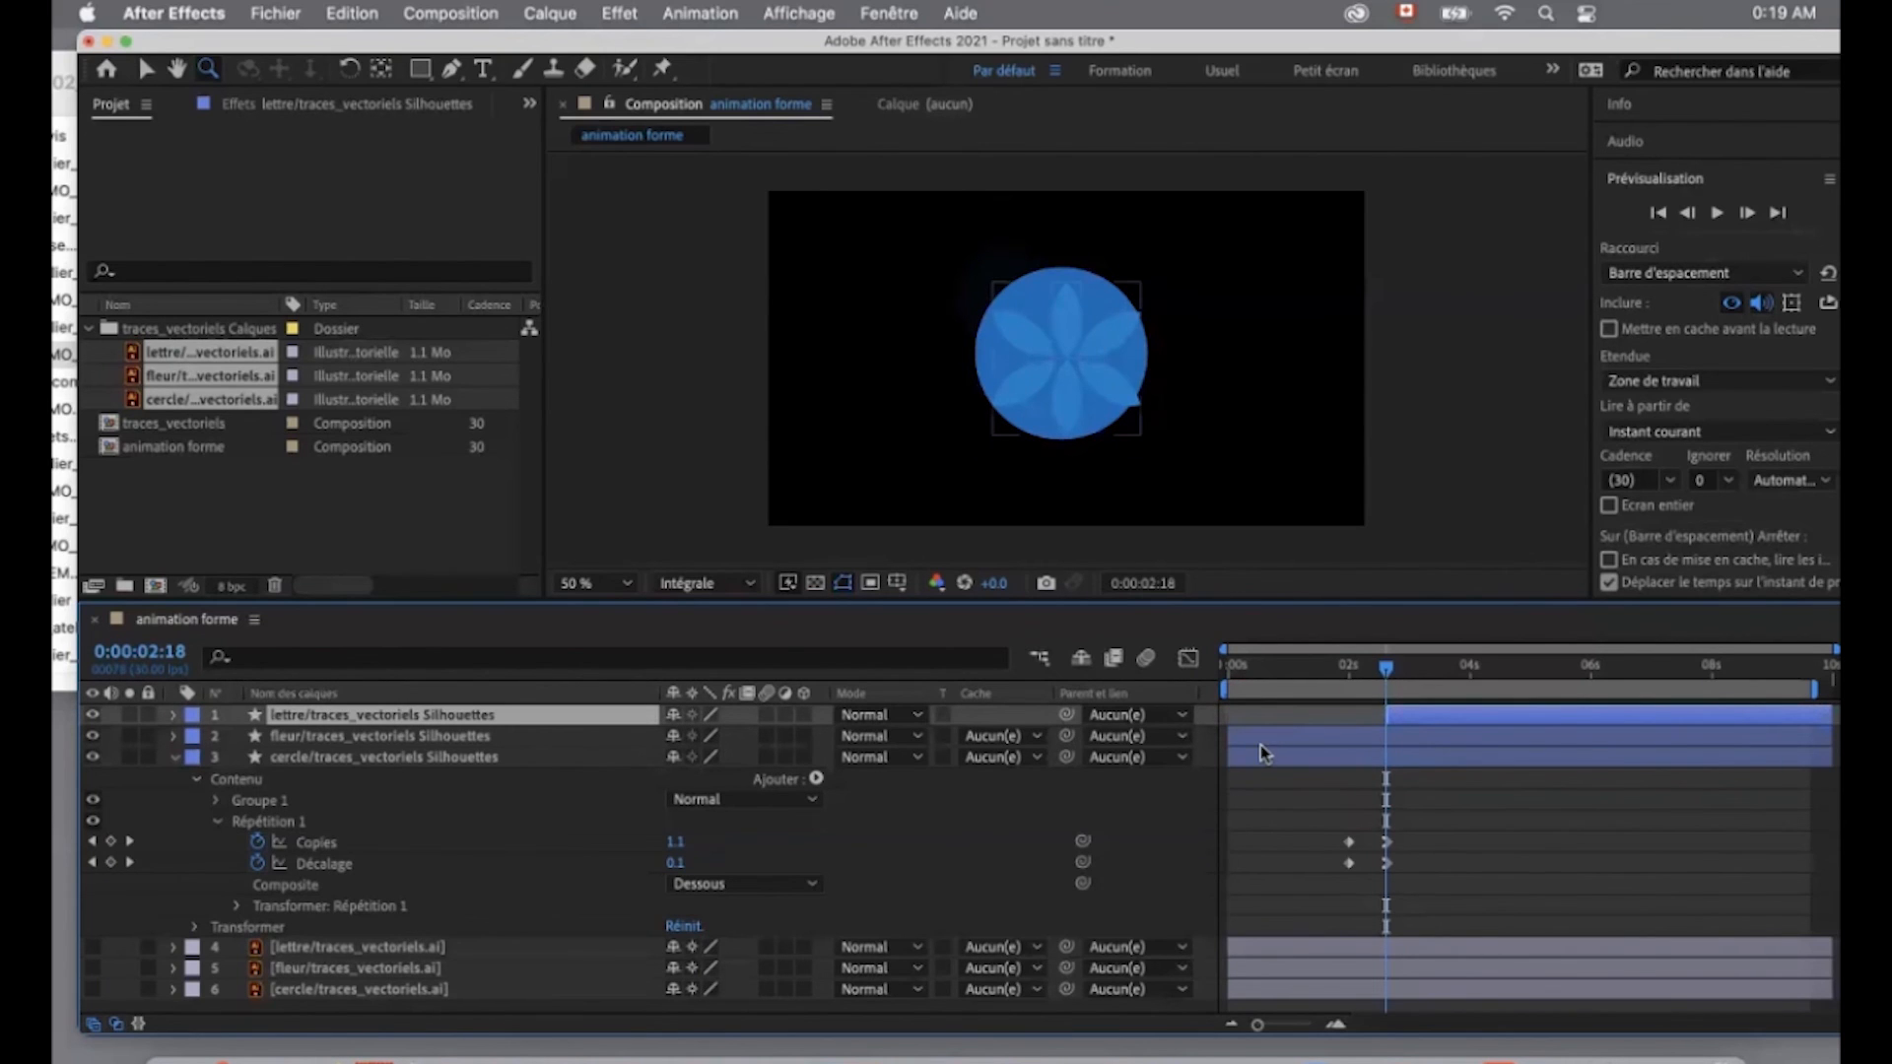
- Trim the start of the cercle shape layer to just before its first repeater keyframes
{"action": "key", "text": "j"}
{"action": "left_click_drag", "start_coordinate": [1230, 736], "coordinate": [1278, 736]}
{"action": "left_click_drag", "start_coordinate": [1368, 673], "coordinate": [1335, 757]}
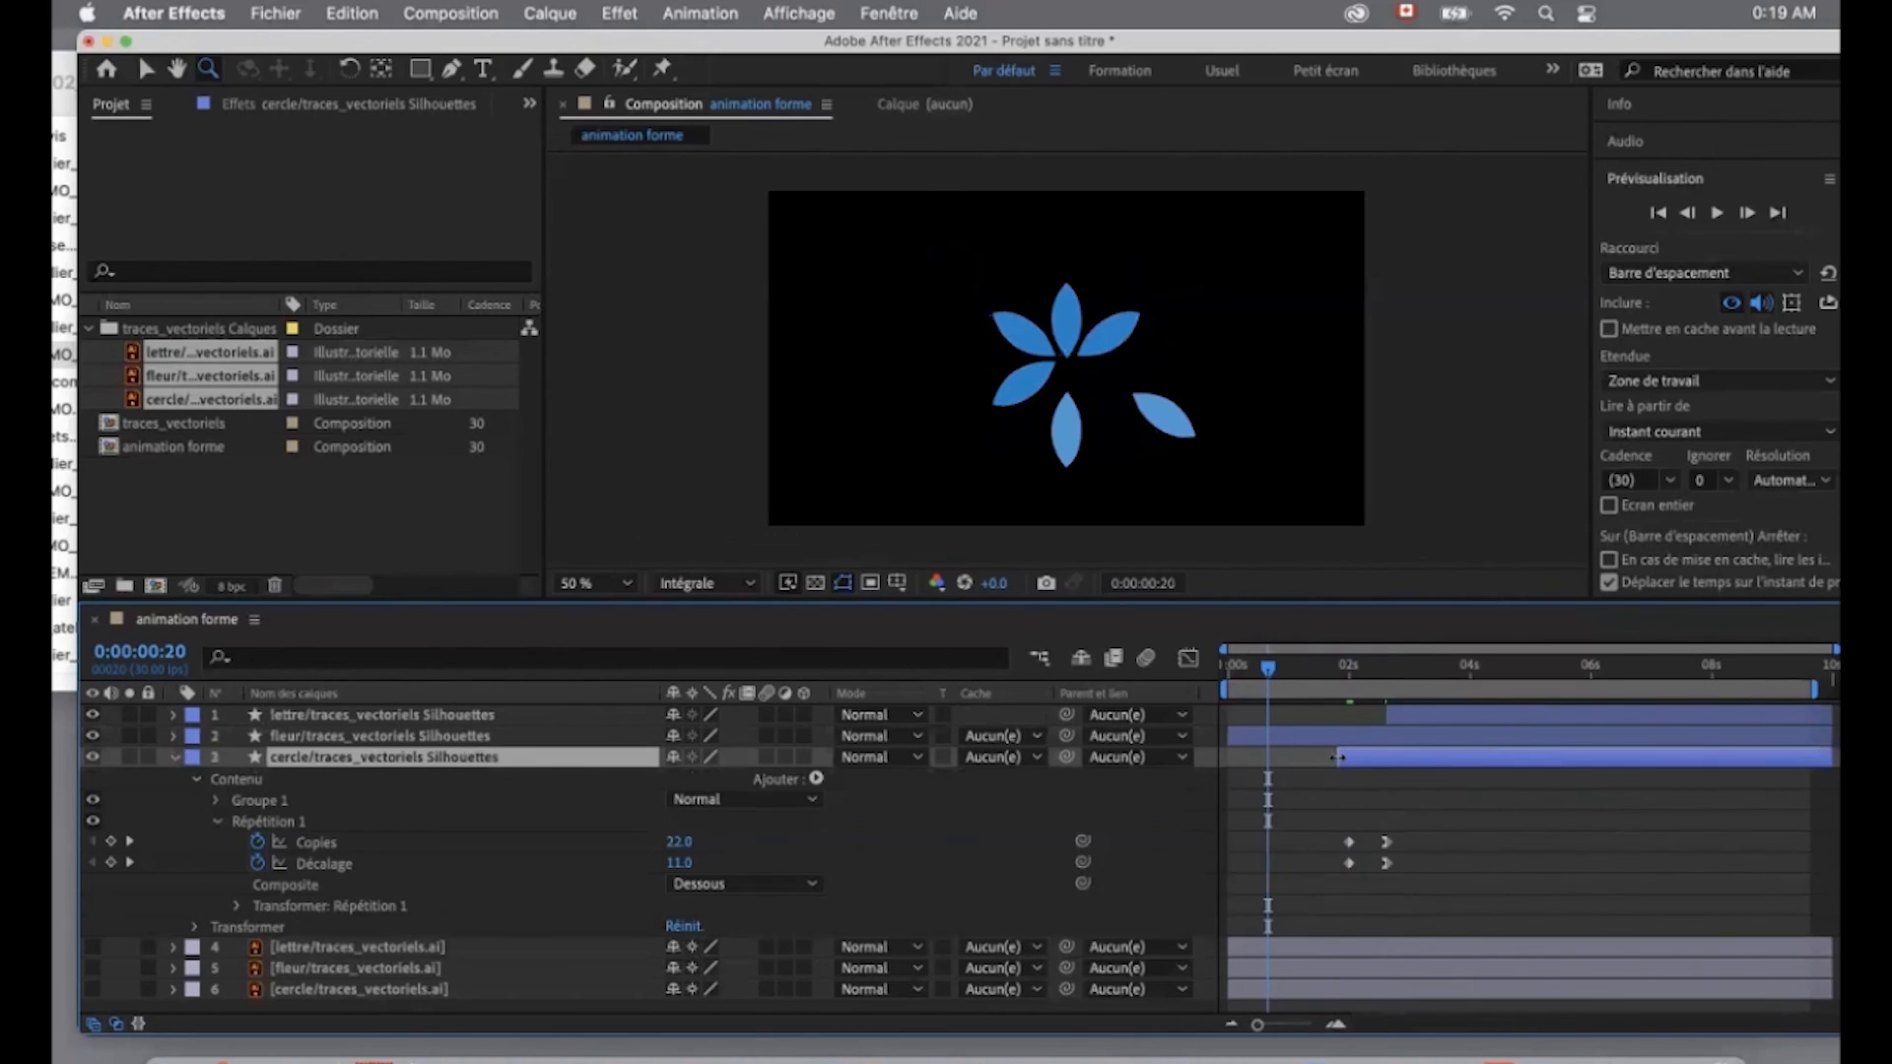
- At 0:00:02:19, apply the Volet linéaire transition effect to the lettre shape layer
{"action": "left_click", "coordinate": [1388, 668]}
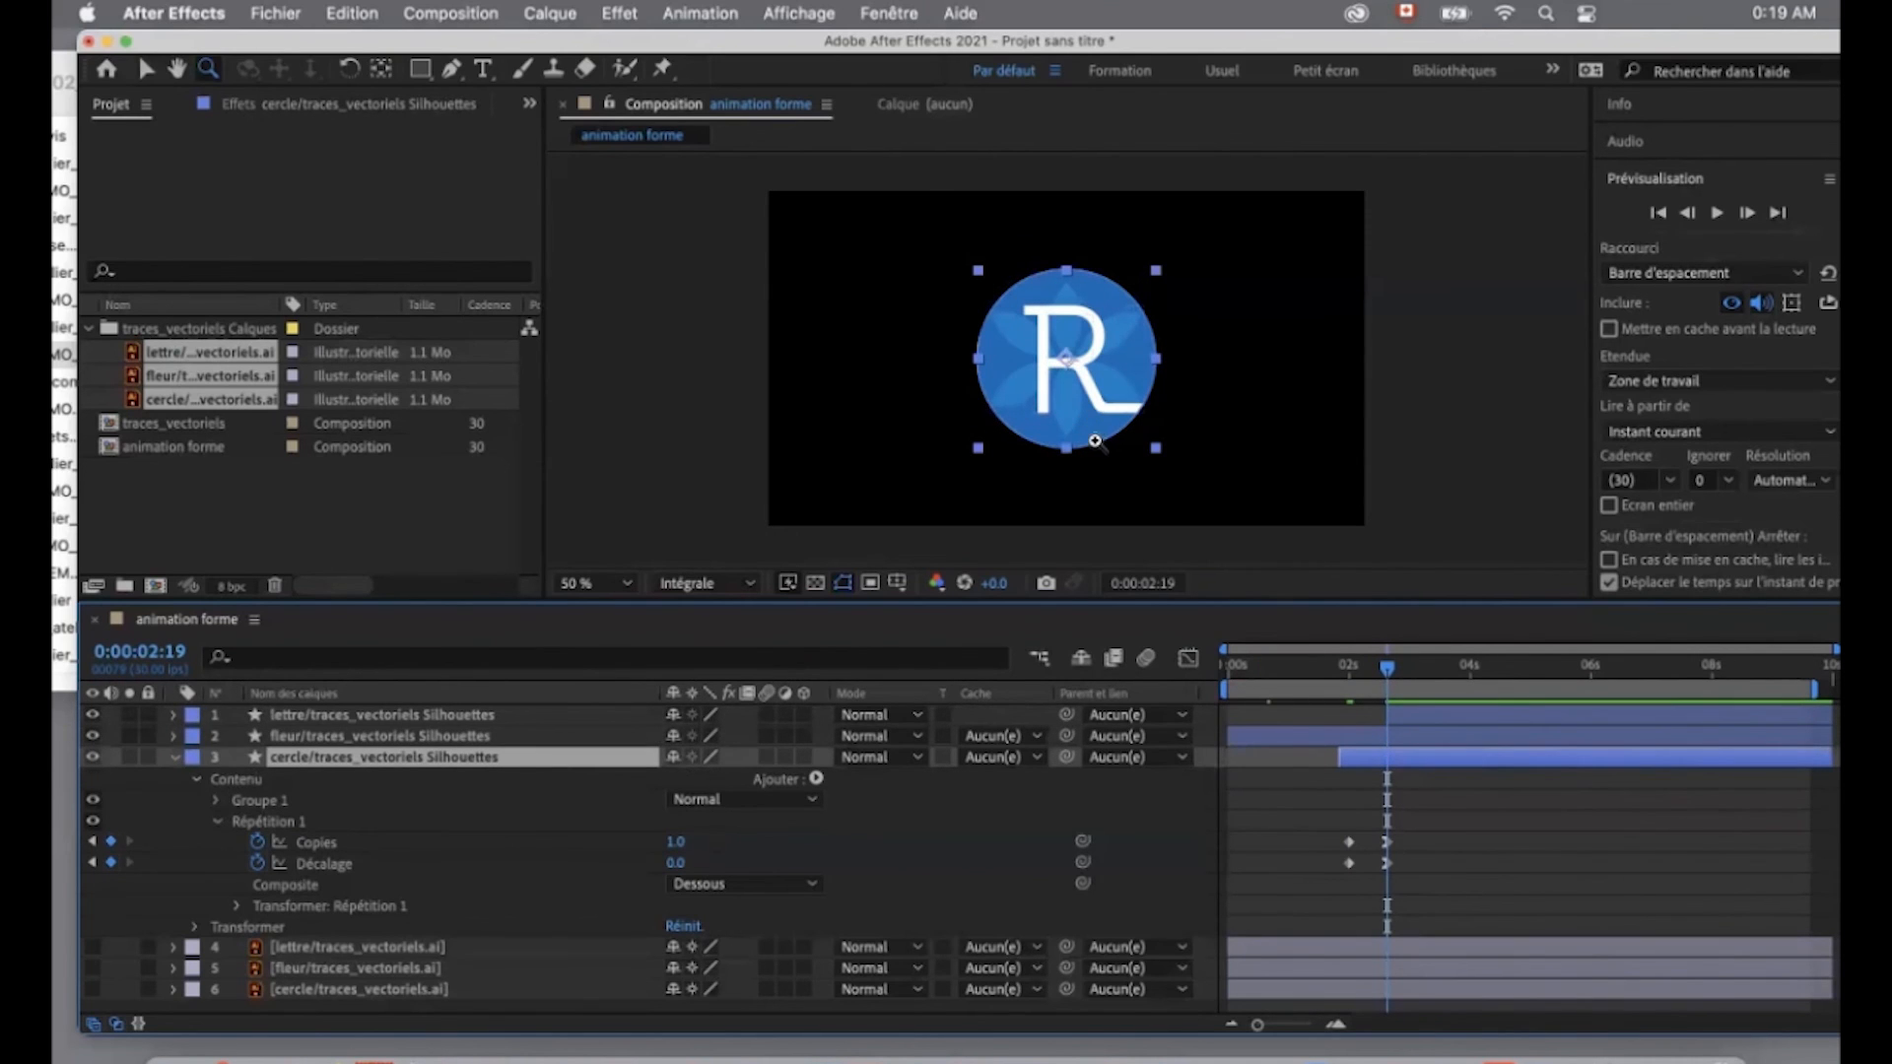
{"action": "left_click", "coordinate": [1436, 726]}
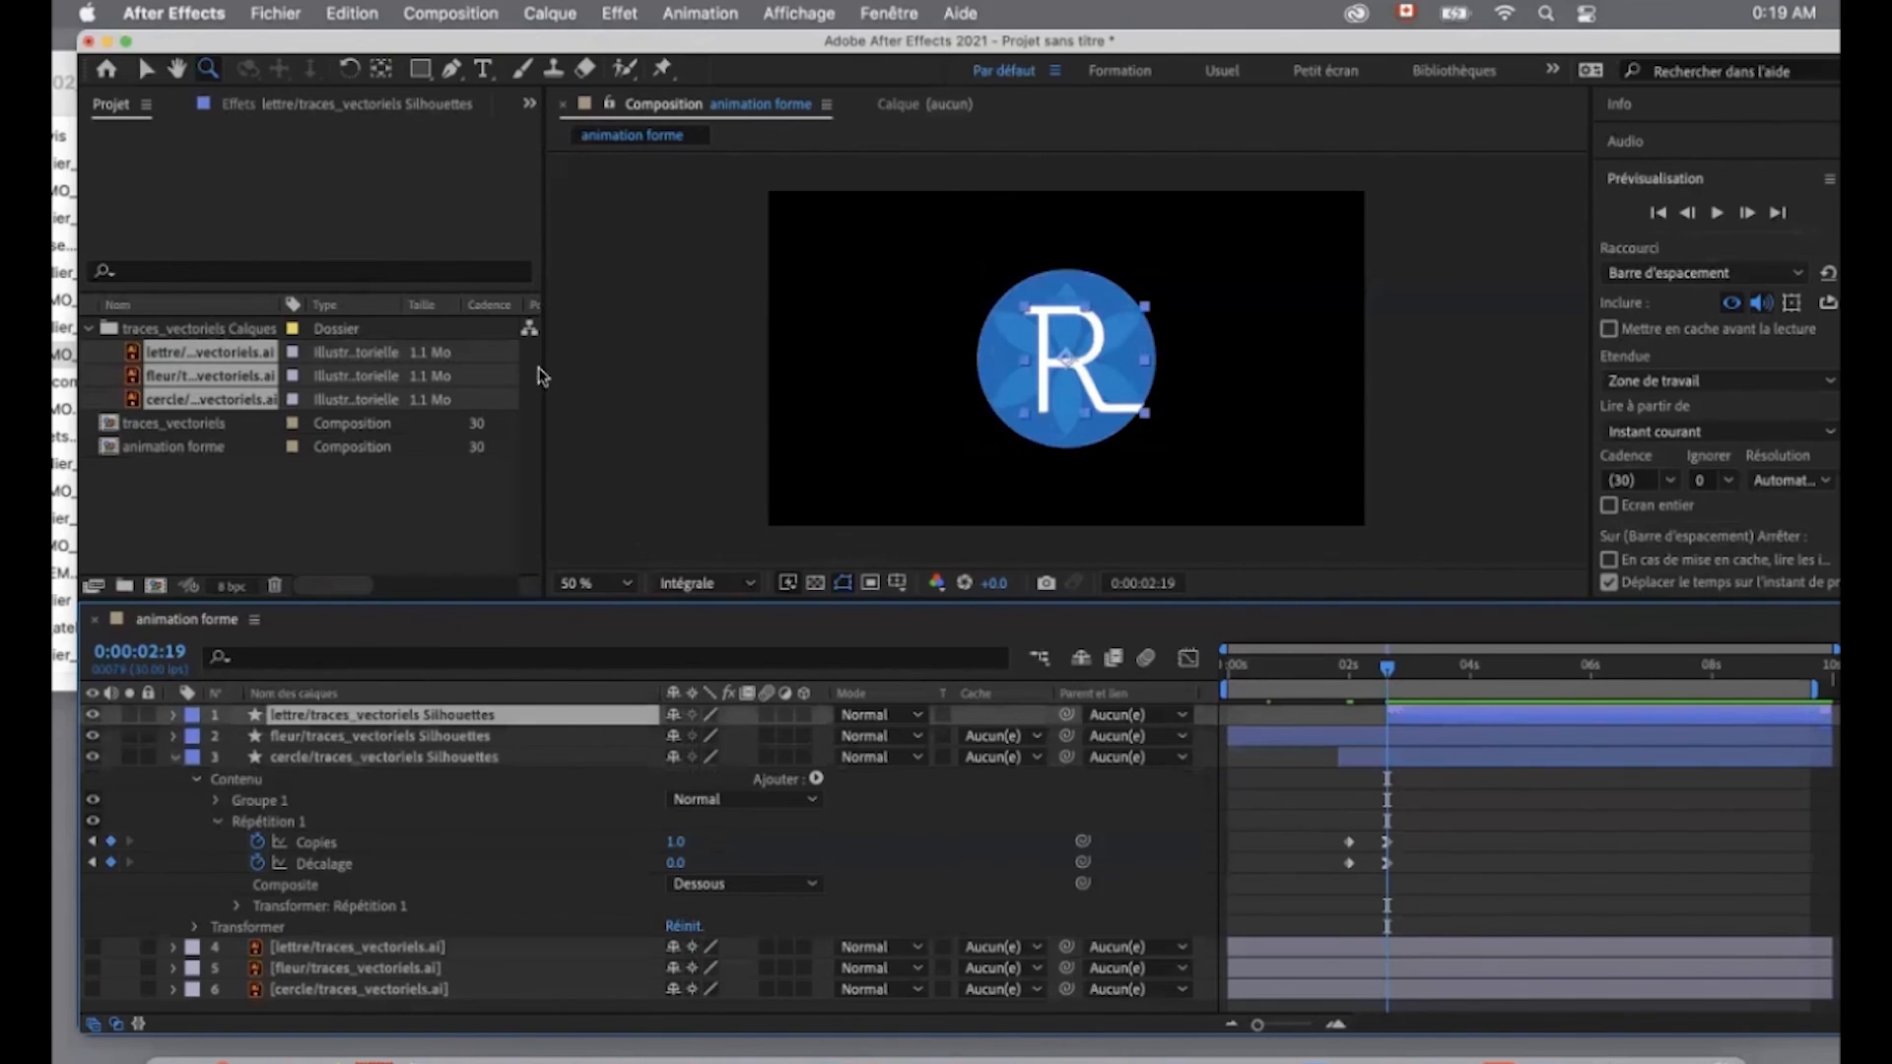
{"action": "left_click", "coordinate": [549, 13]}
{"action": "mouse_move", "coordinate": [620, 13]}
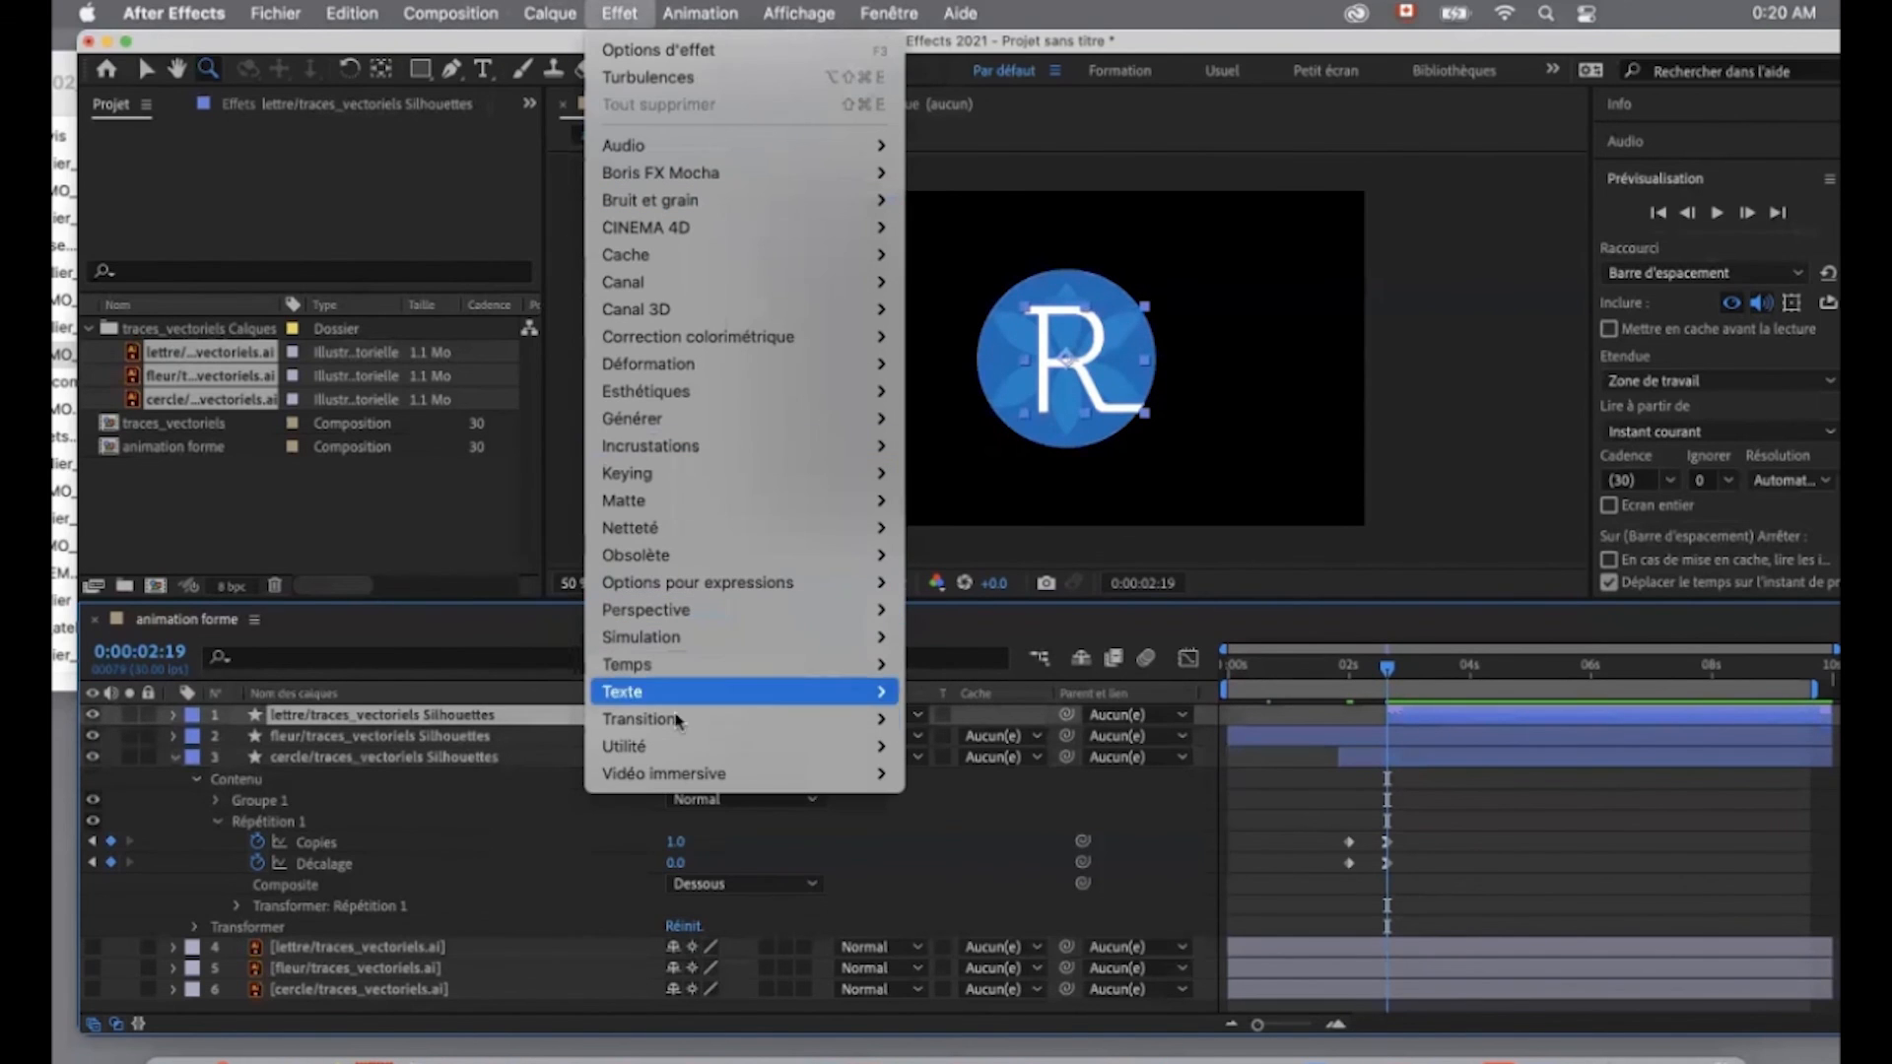
{"action": "mouse_move", "coordinate": [685, 728]}
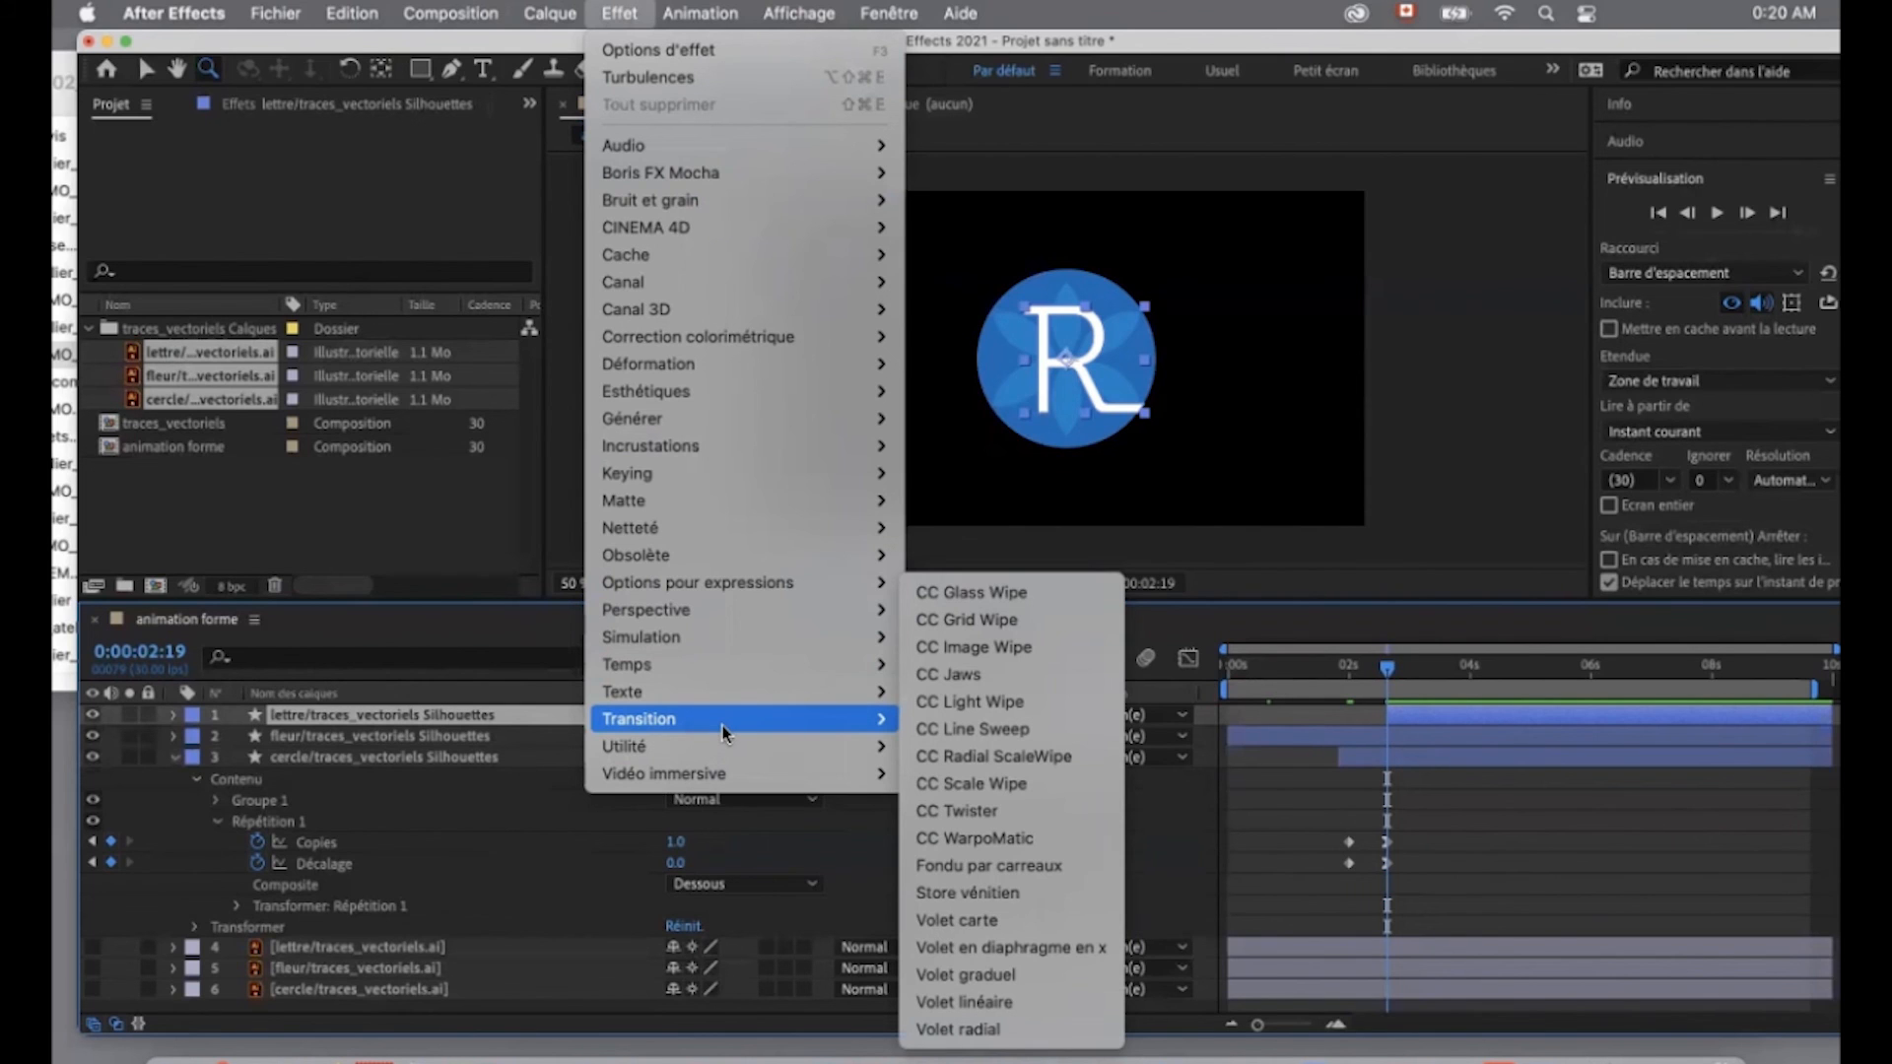
{"action": "left_click", "coordinate": [1006, 1010]}
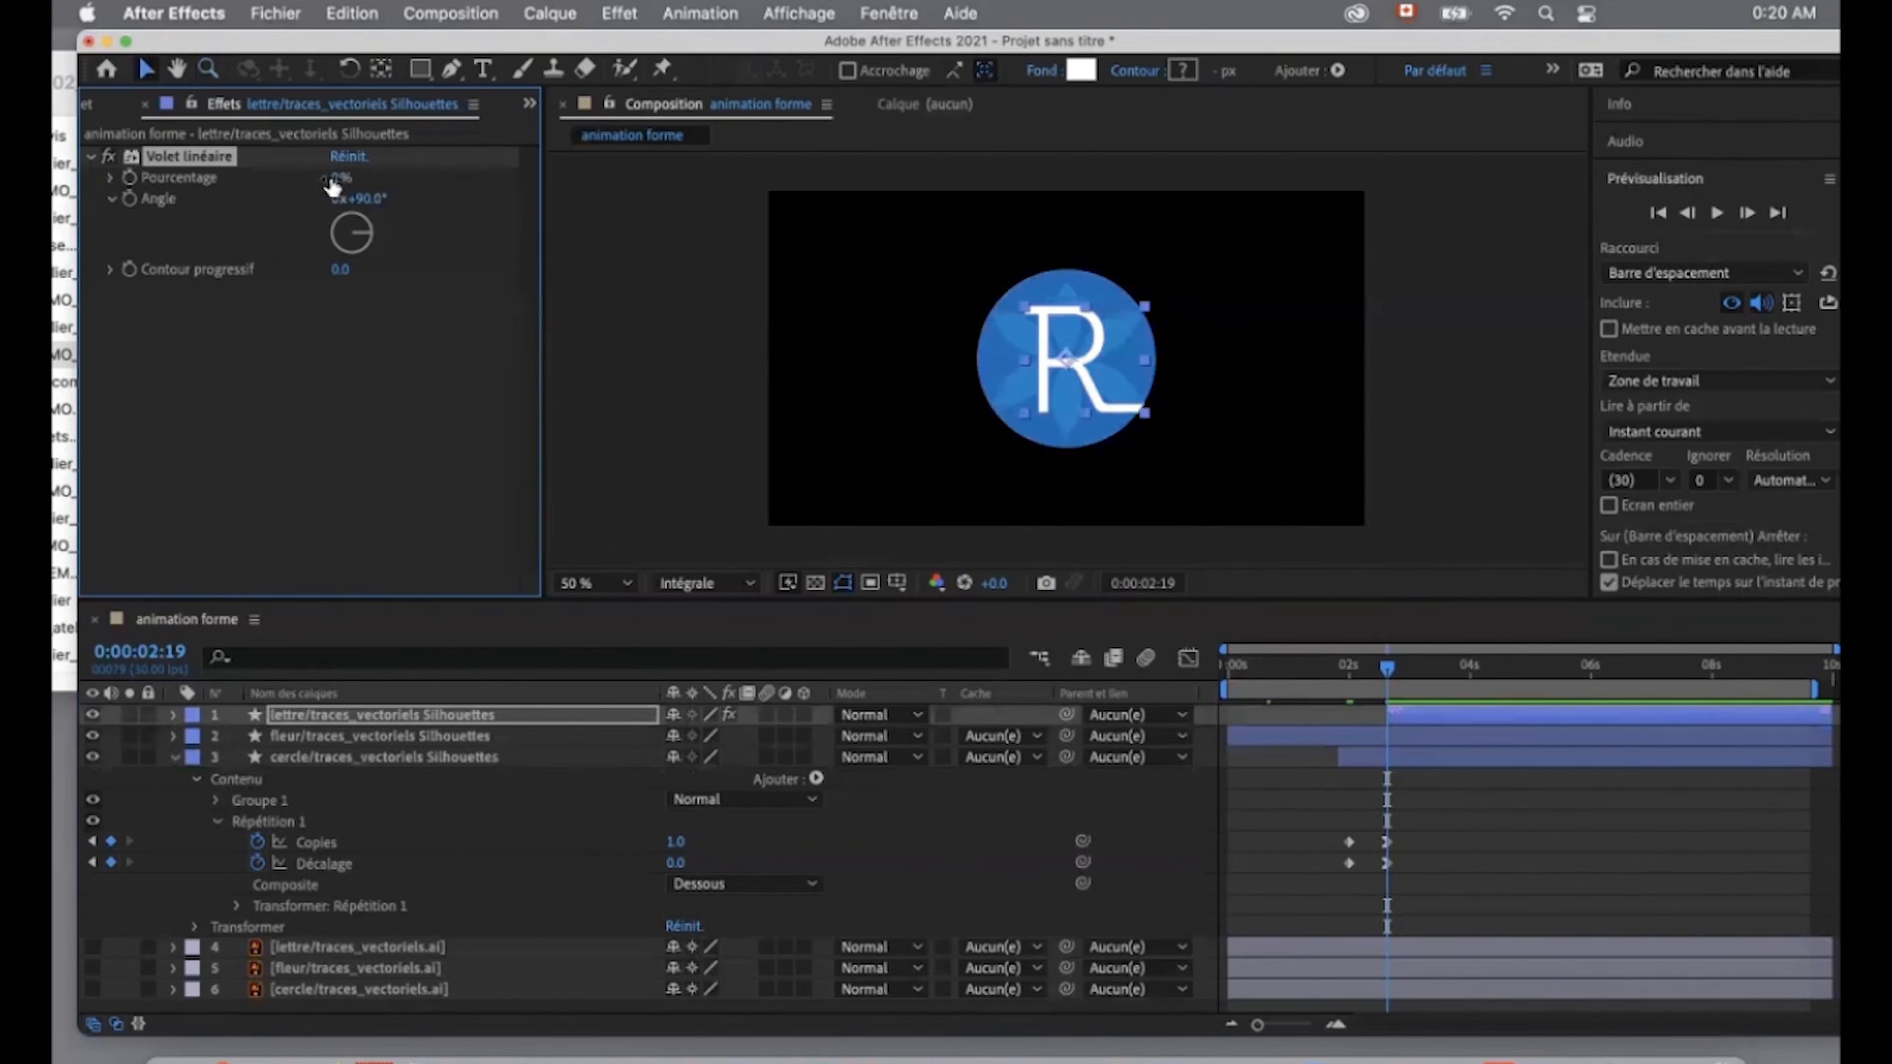
- Try the Volet linéaire's Pourcentage at various values up to 47 % to test the wipe on the letter
{"action": "mouse_move", "coordinate": [338, 185]}
{"action": "left_mouse_down"}
{"action": "mouse_move", "coordinate": [434, 178]}
{"action": "mouse_move", "coordinate": [327, 179]}
{"action": "left_mouse_up"}
{"action": "left_click_drag", "start_coordinate": [366, 180], "coordinate": [323, 193]}
{"action": "left_click_drag", "start_coordinate": [340, 179], "coordinate": [398, 180]}
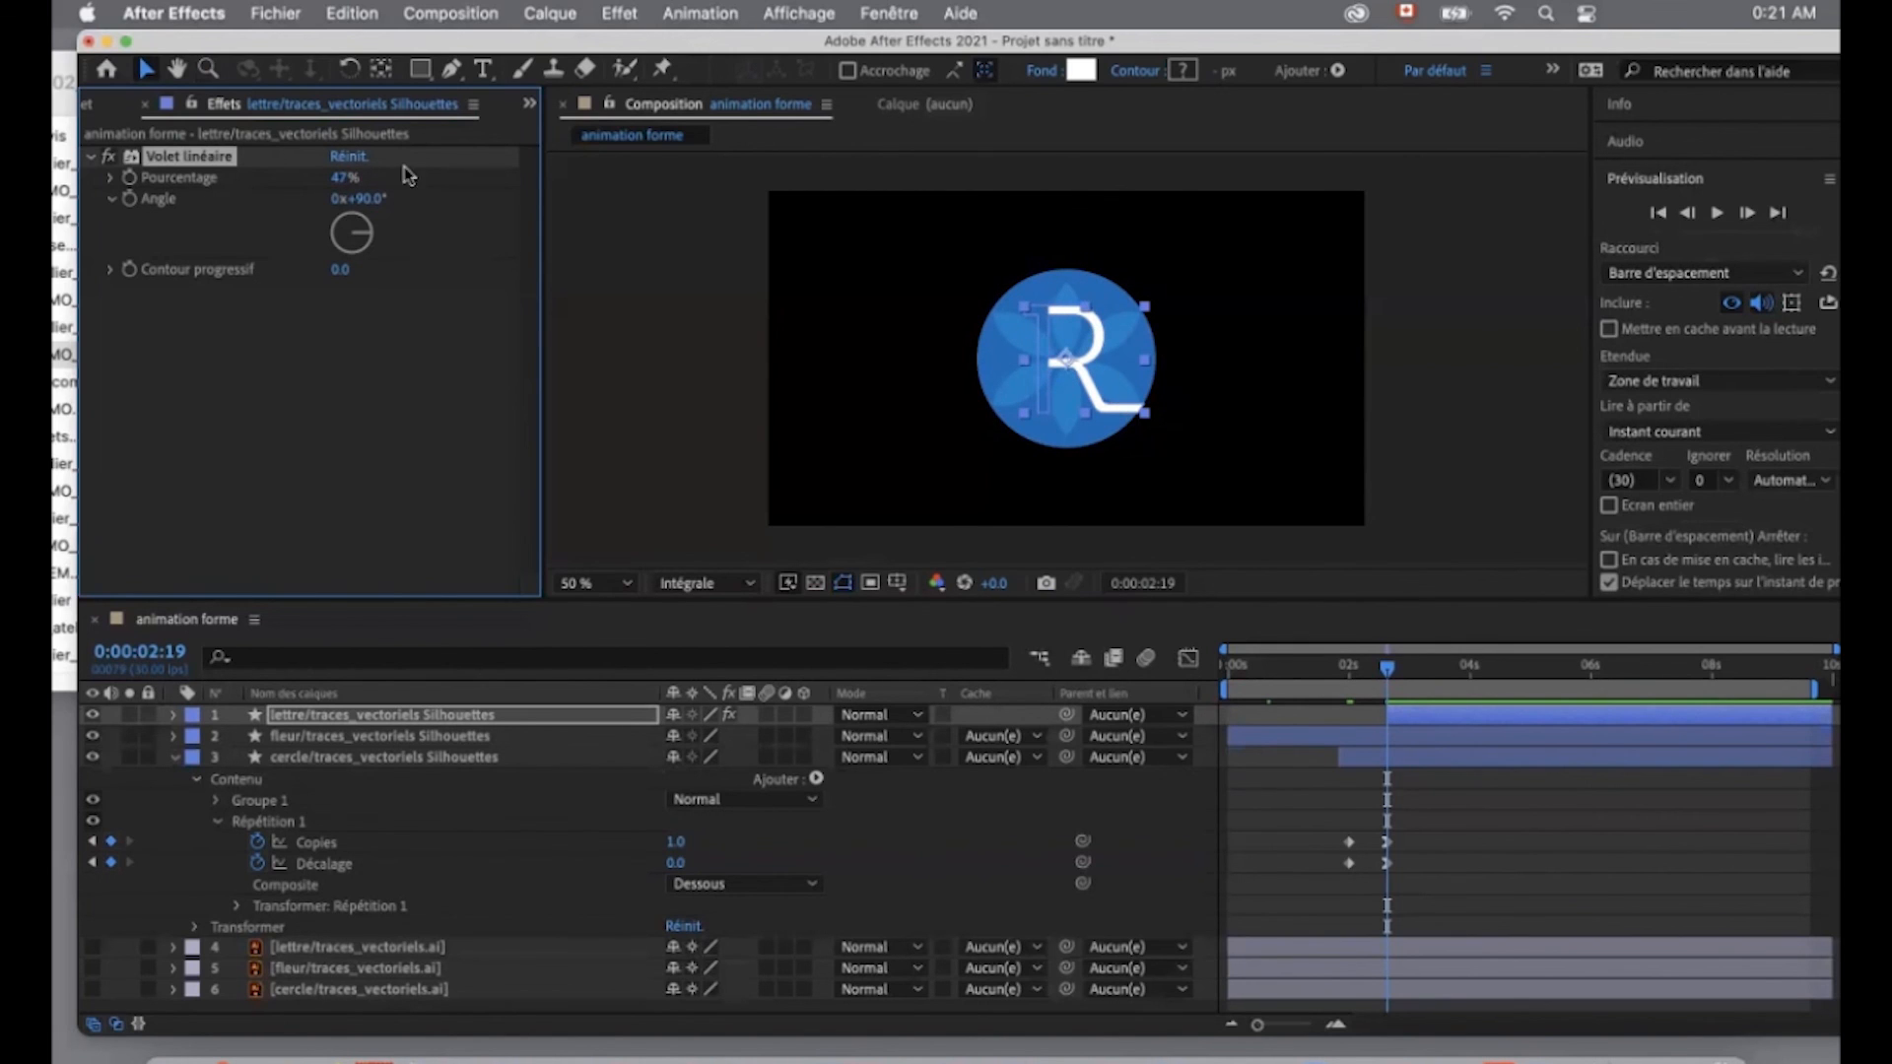
- Set the Volet linéaire's Angle to -90° and keyframe its Pourcentage at 100 % at 0:00:02:19
{"action": "left_click", "coordinate": [366, 199]}
{"action": "type", "text": "-90"}
{"action": "key", "text": "Return"}
{"action": "left_click_drag", "start_coordinate": [345, 178], "coordinate": [399, 172]}
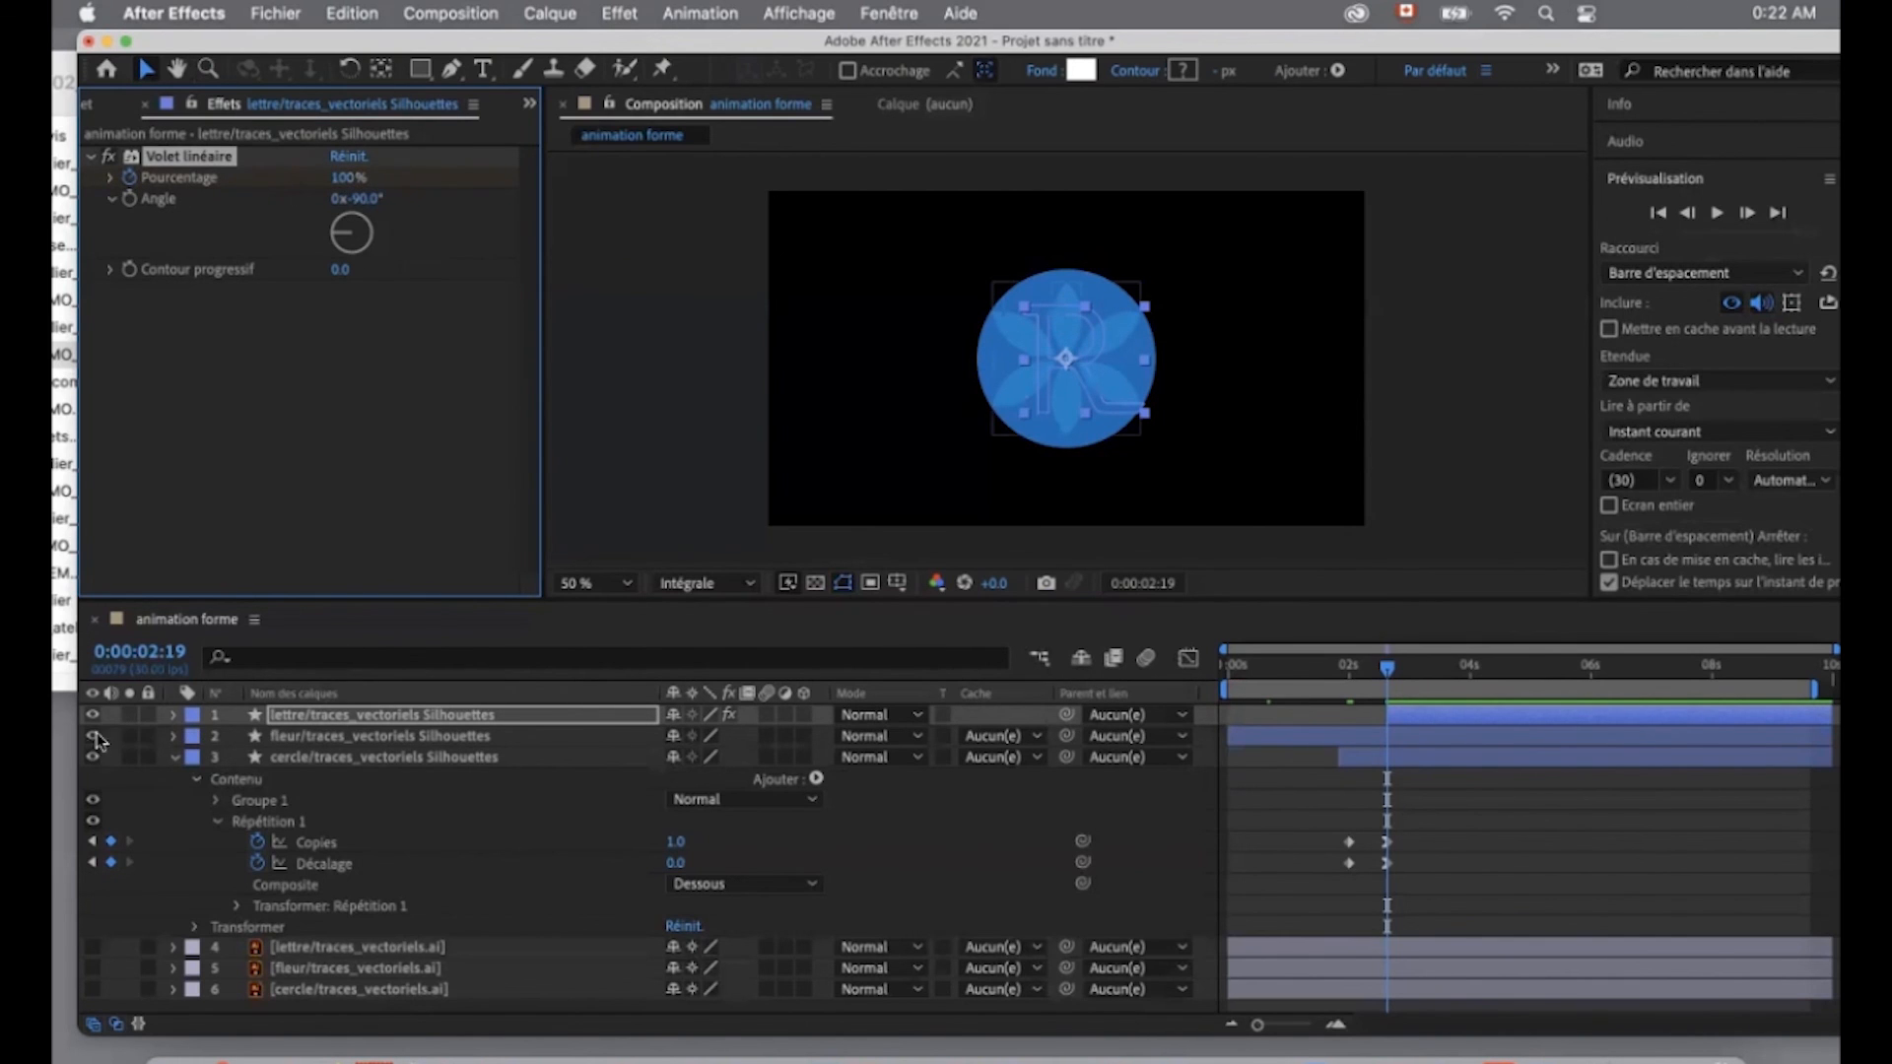
- Isolate the lettre shape layer in the composition view and show its keyframed properties
{"action": "left_click", "coordinate": [129, 714]}
{"action": "left_click", "coordinate": [335, 735]}
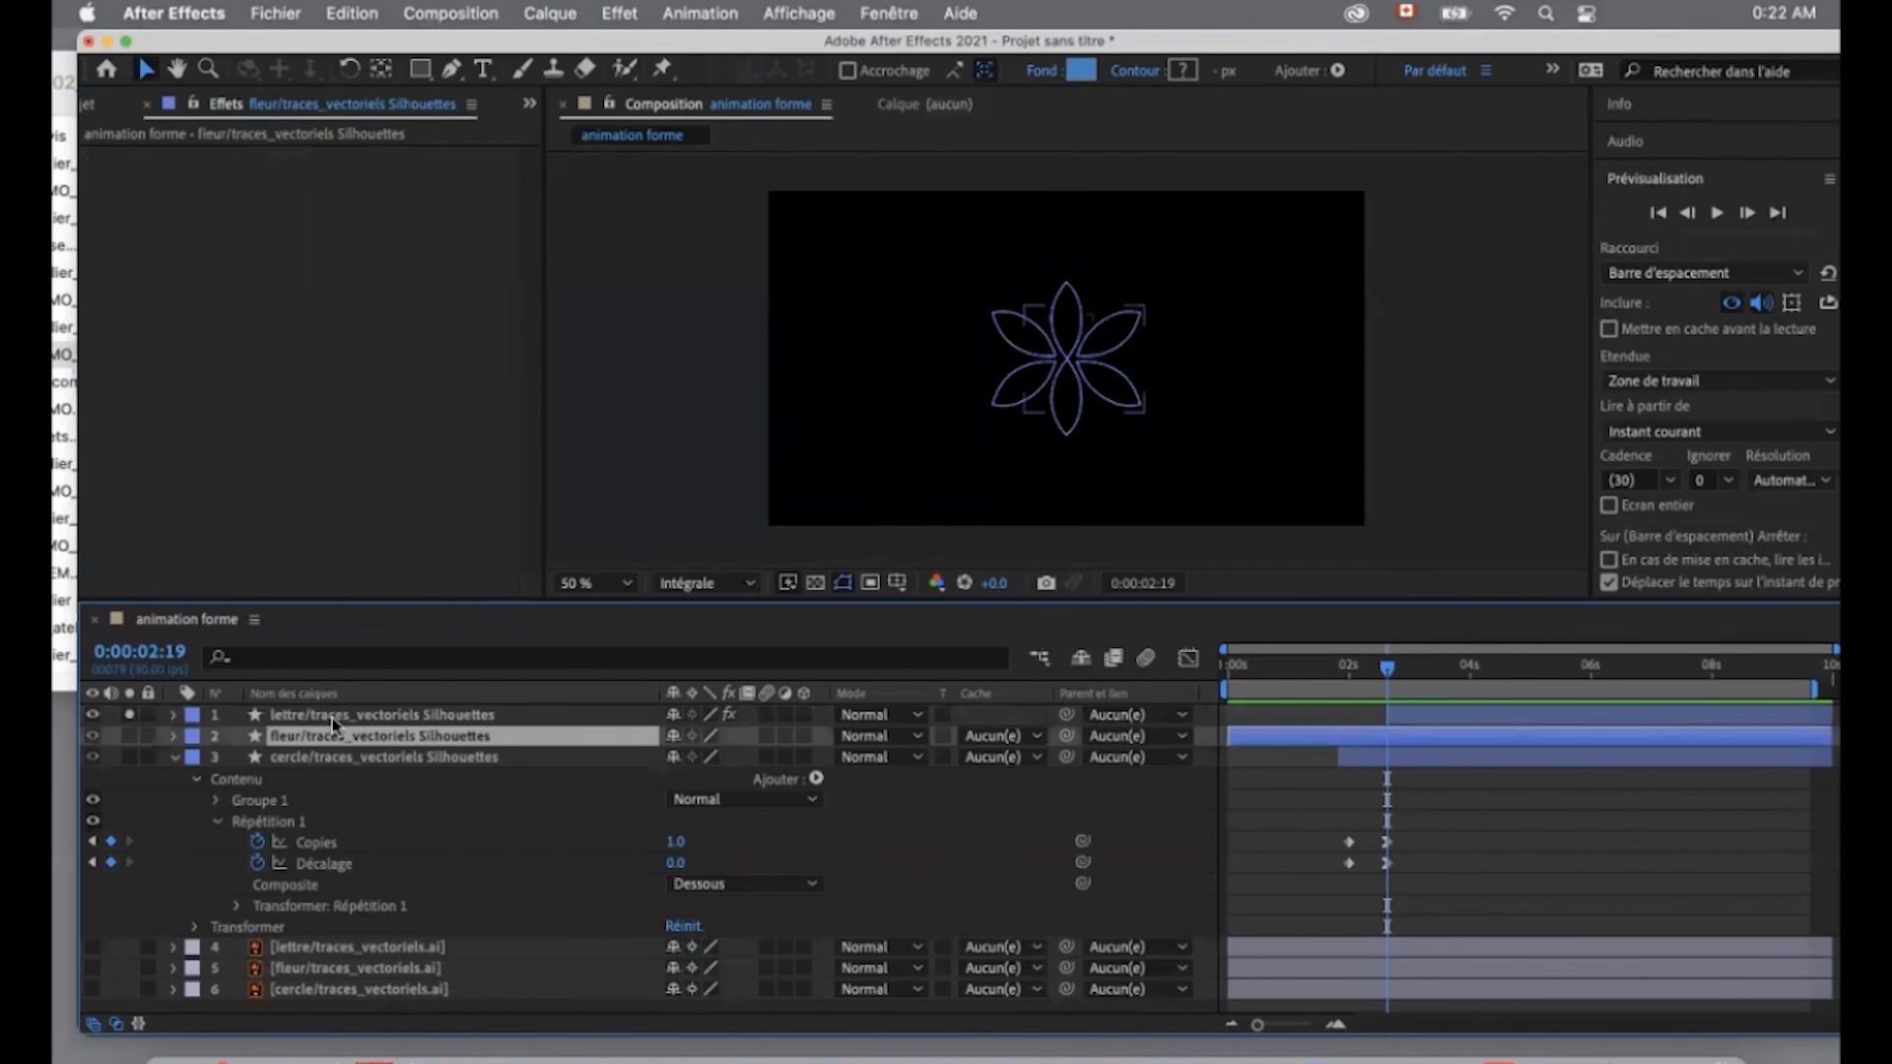
{"action": "left_click", "coordinate": [332, 718]}
{"action": "key", "text": "u"}
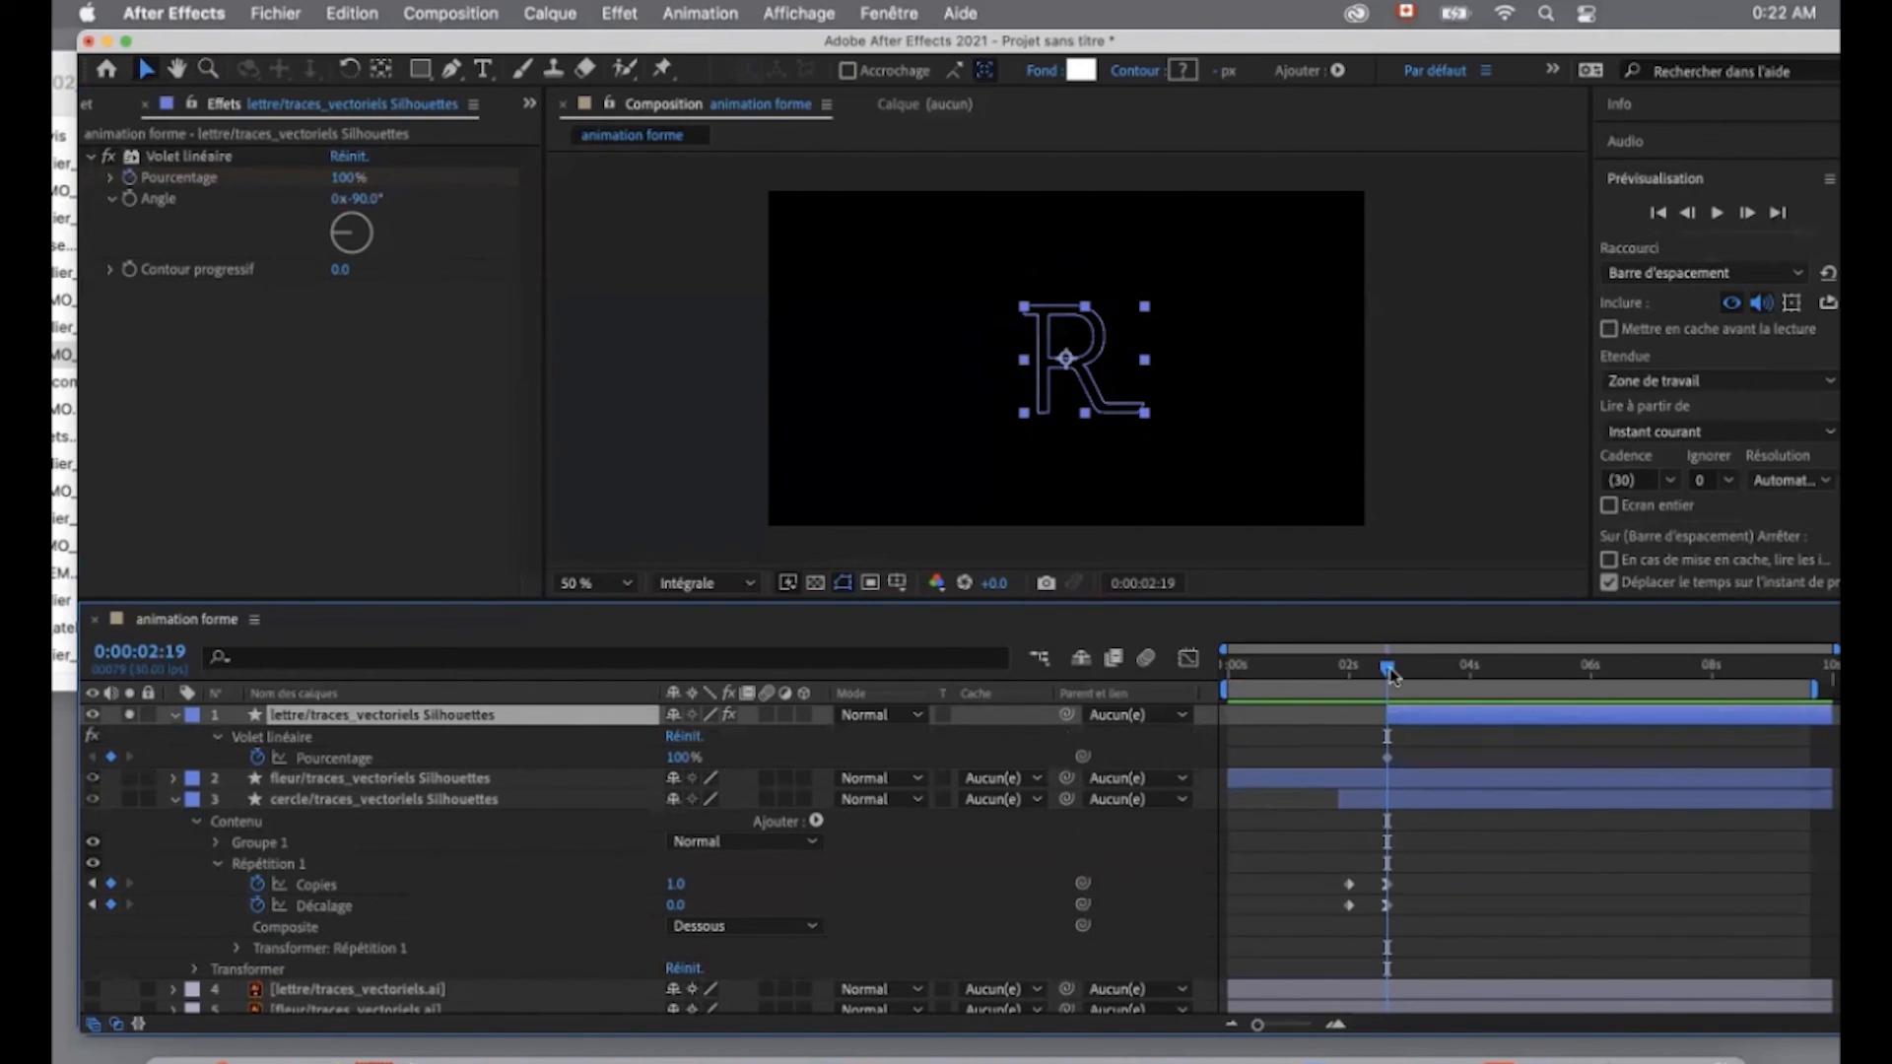
- Add a Pourcentage keyframe at 0:00:02:29, lowering the value to reveal the whole letter R
{"action": "left_click_drag", "start_coordinate": [1390, 674], "coordinate": [1407, 670]}
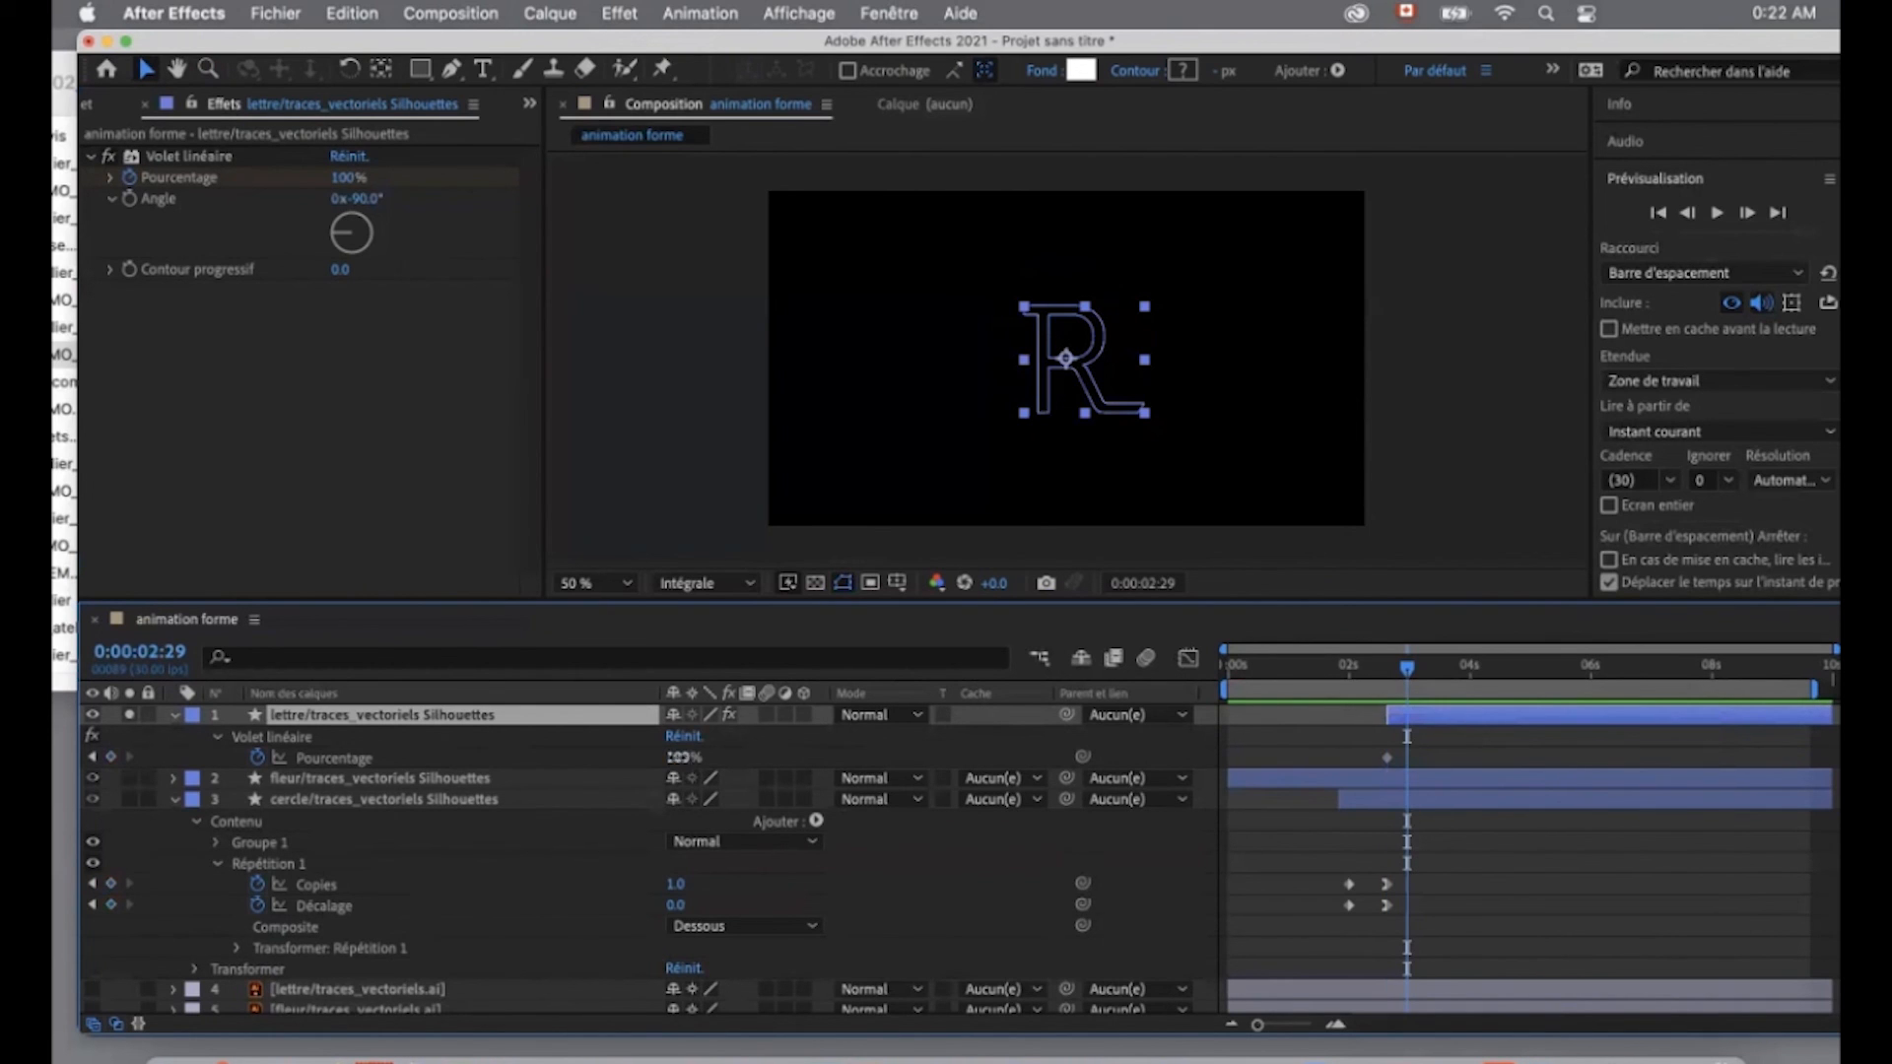
{"action": "left_click_drag", "start_coordinate": [674, 757], "coordinate": [554, 758]}
{"action": "left_click", "coordinate": [1505, 849]}
- Soften the wipe edge on the letter R by setting the Volet linéaire's Contour progressif to 37
{"action": "left_click_drag", "start_coordinate": [1407, 670], "coordinate": [1398, 682]}
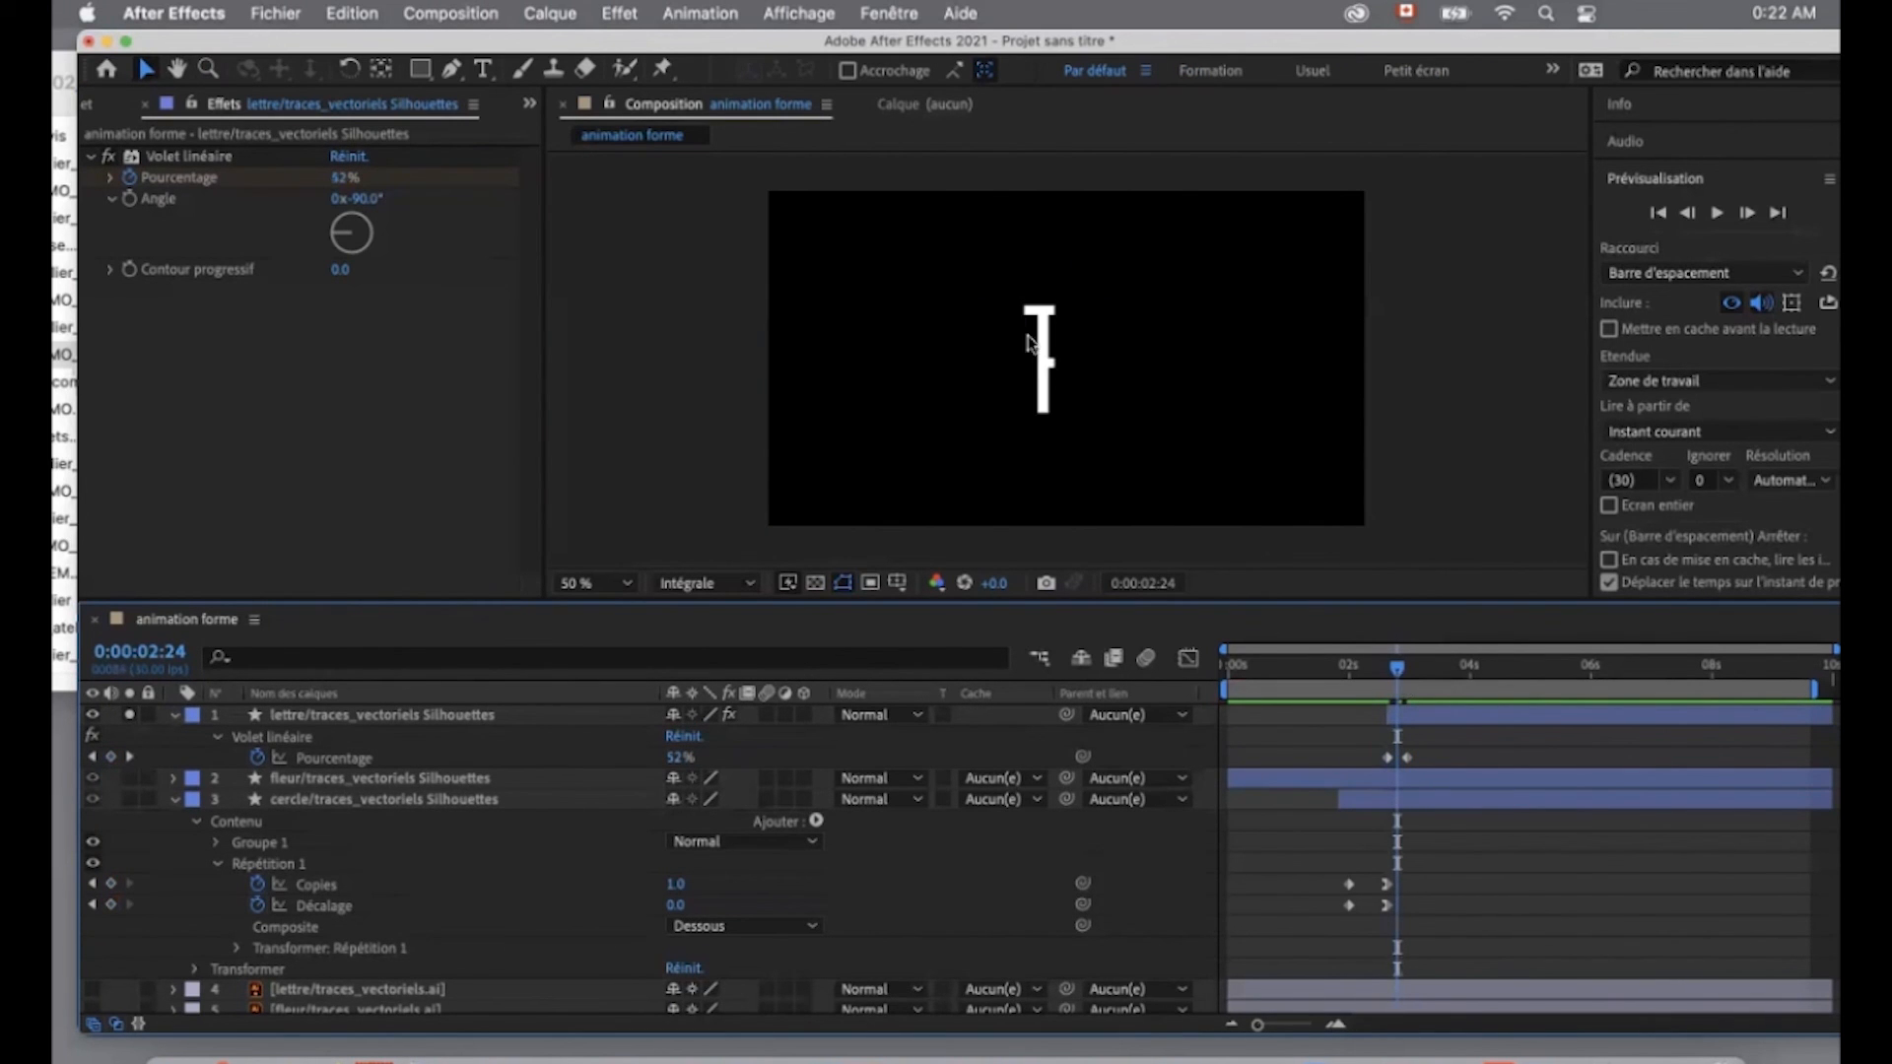
{"action": "key", "text": "z"}
{"action": "left_click_drag", "start_coordinate": [992, 273], "coordinate": [1125, 452]}
{"action": "double_click", "coordinate": [1082, 365]}
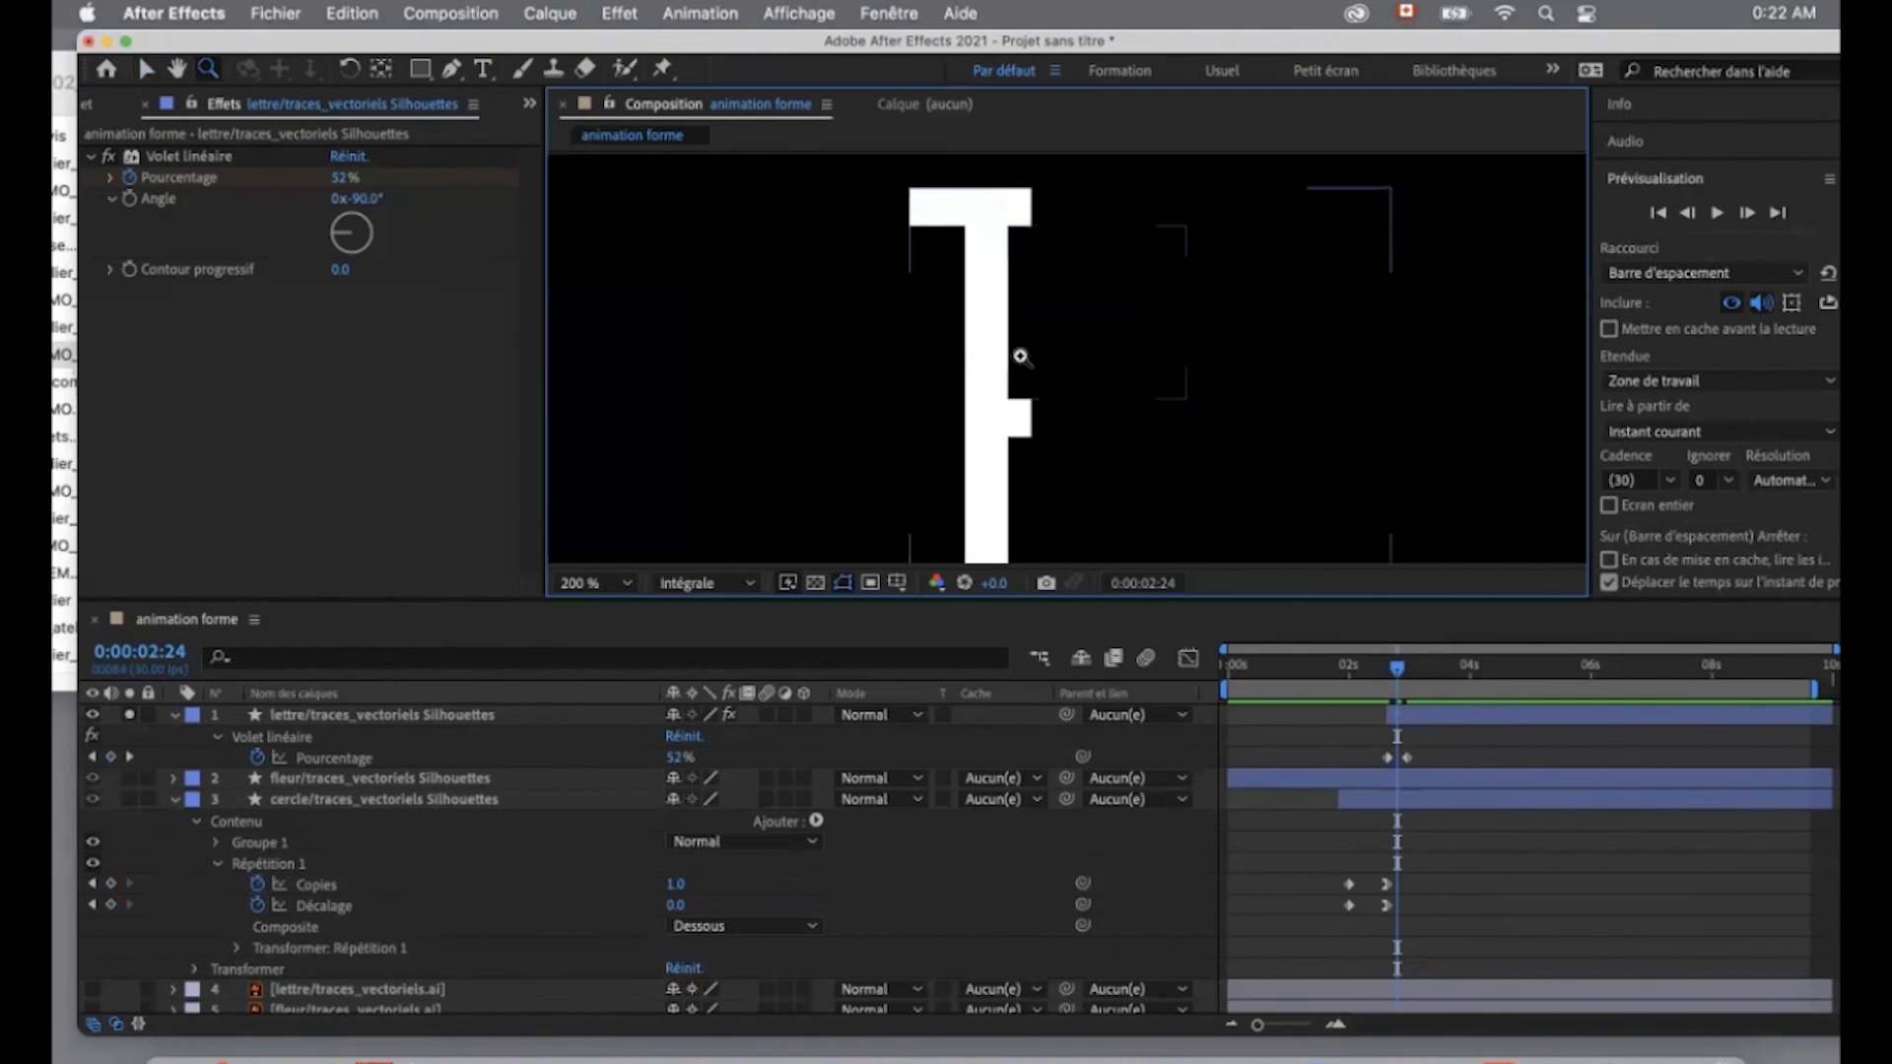
{"action": "left_click", "coordinate": [1404, 673]}
{"action": "left_click_drag", "start_coordinate": [1405, 674], "coordinate": [1404, 676]}
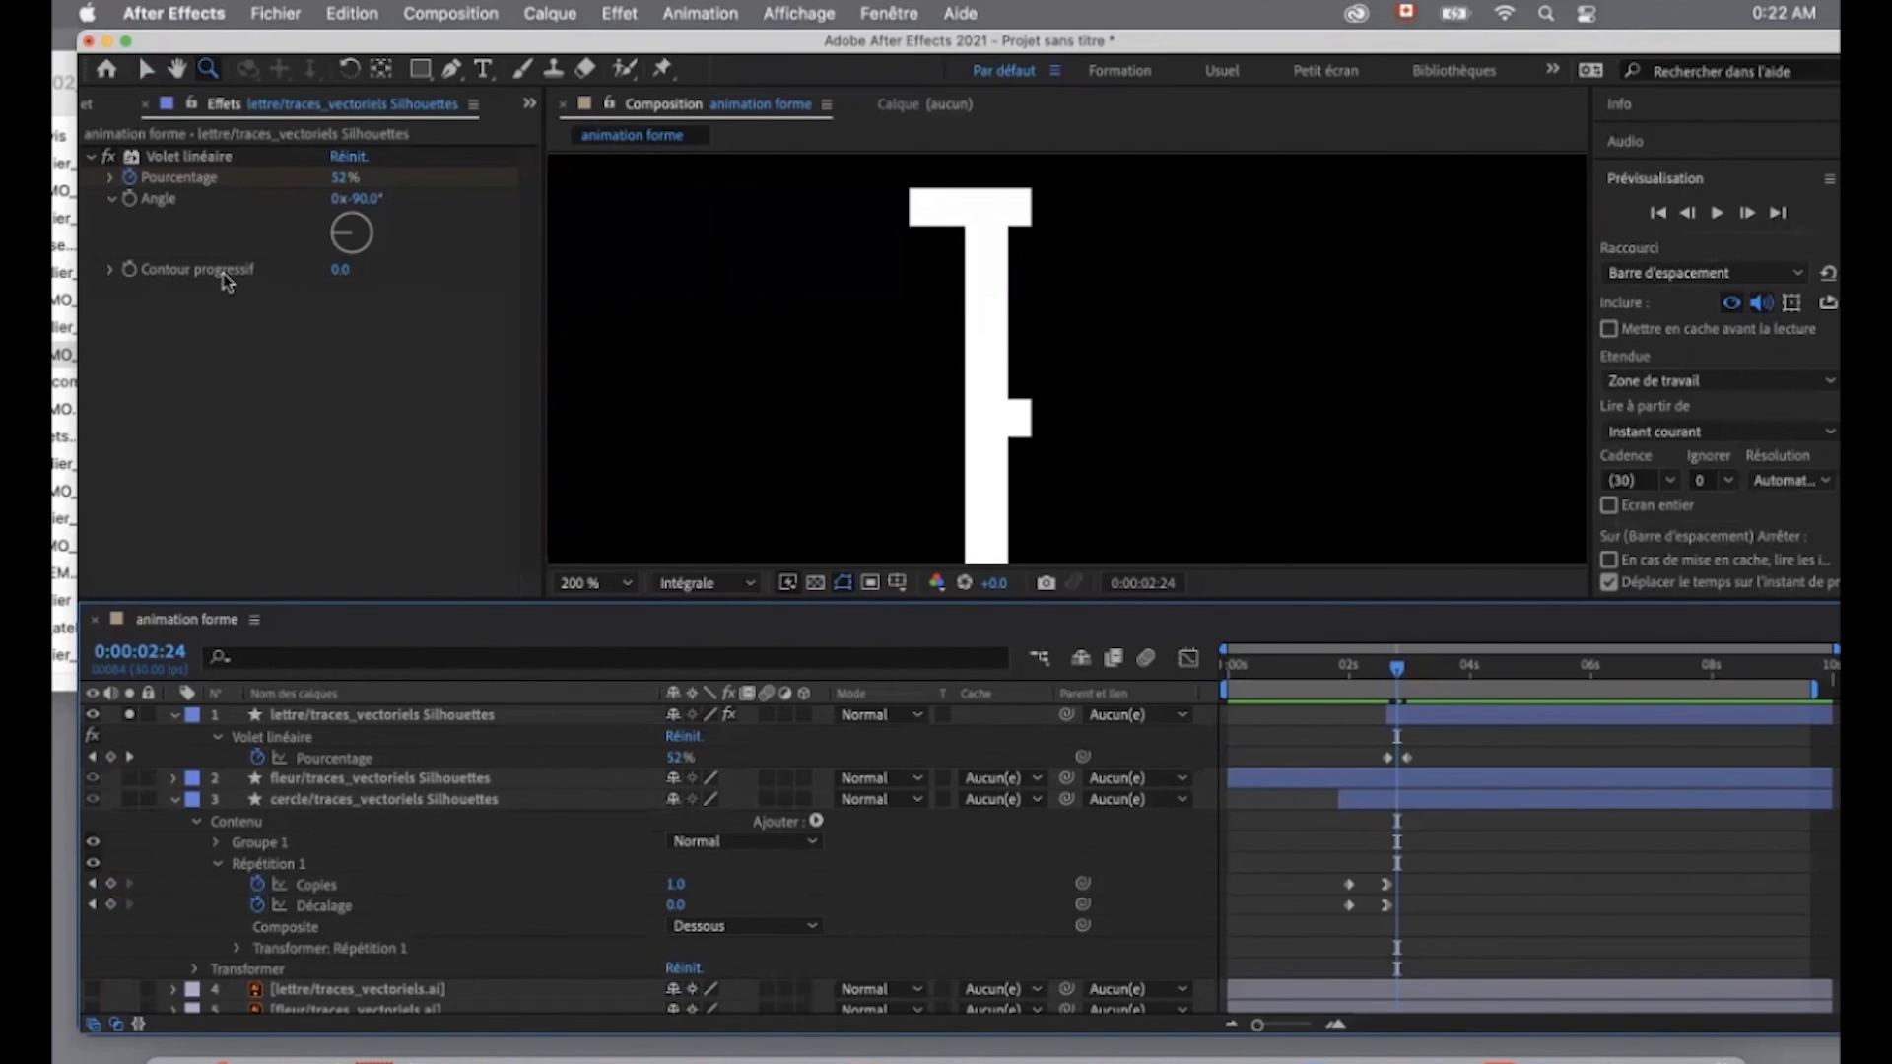
{"action": "left_click_drag", "start_coordinate": [340, 278], "coordinate": [392, 269]}
{"action": "left_click", "coordinate": [1401, 668]}
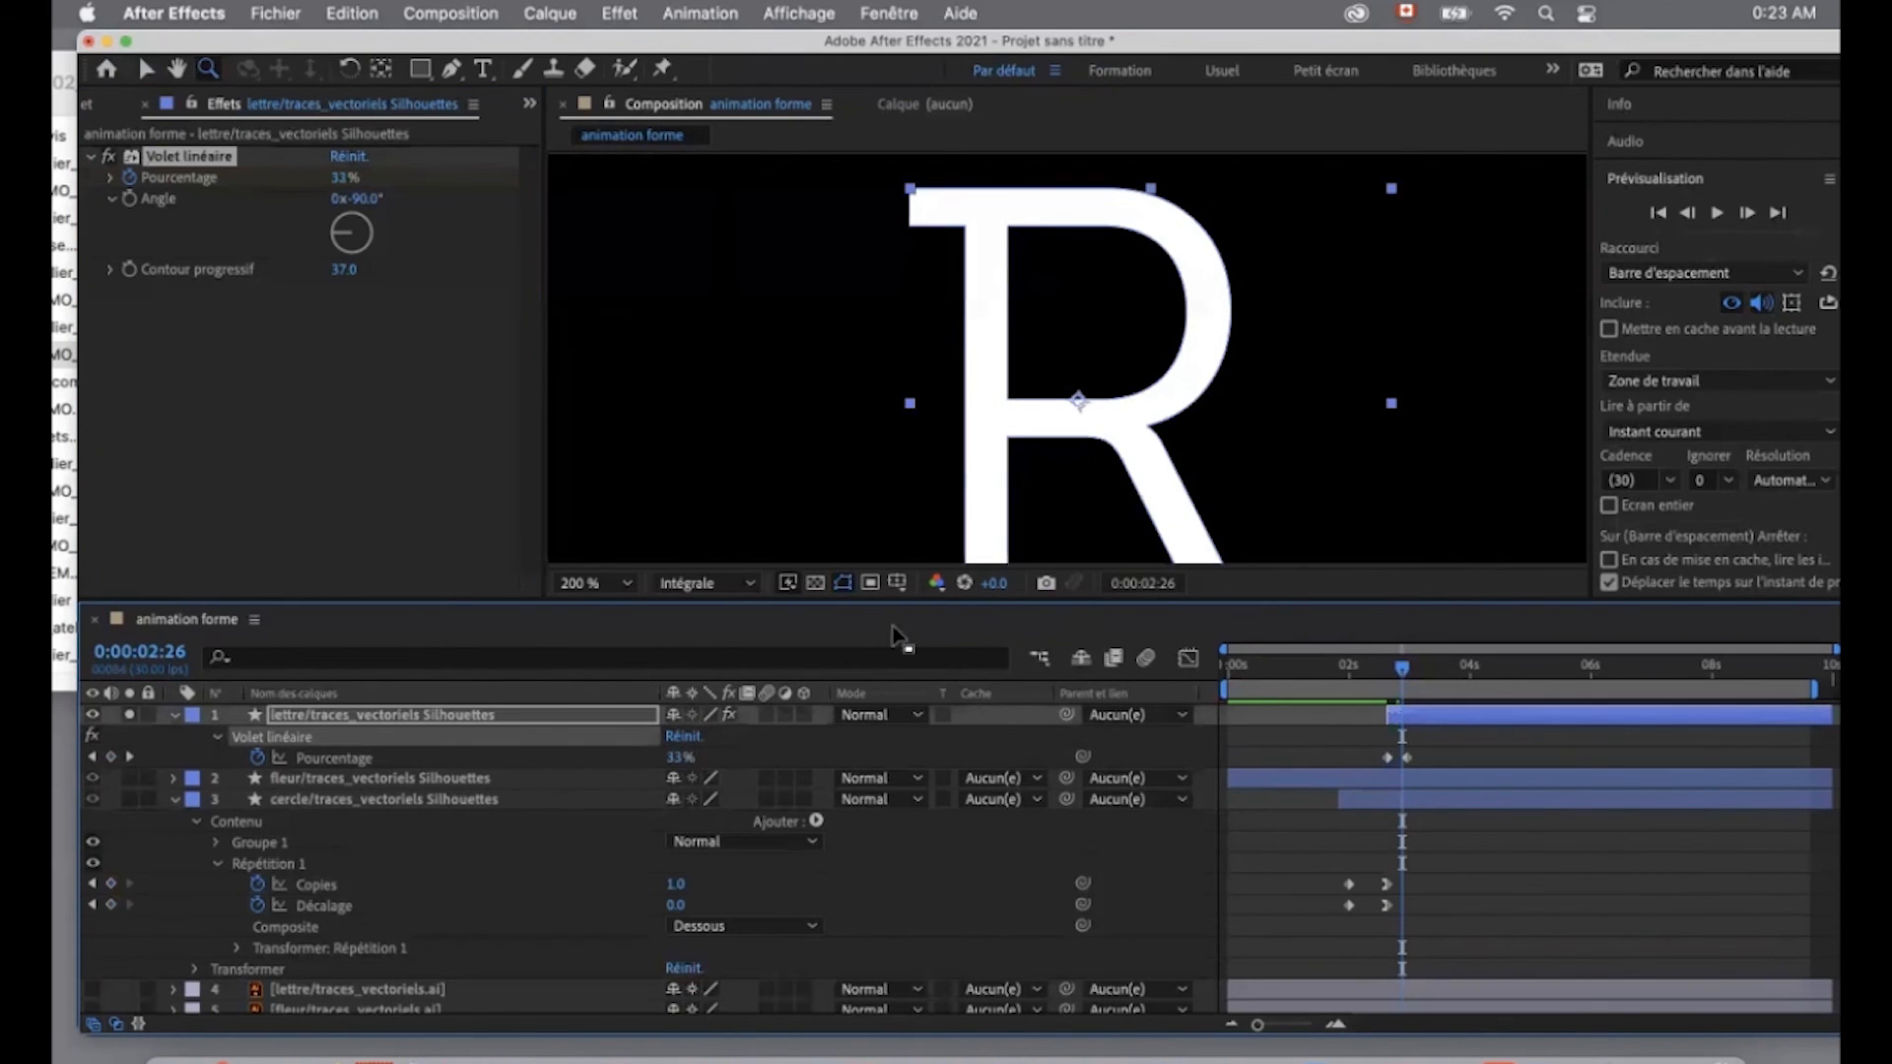
- Delay the letter's last Pourcentage keyframe to just before the 4-second mark and ease the speed into it
{"action": "left_click", "coordinate": [1403, 672]}
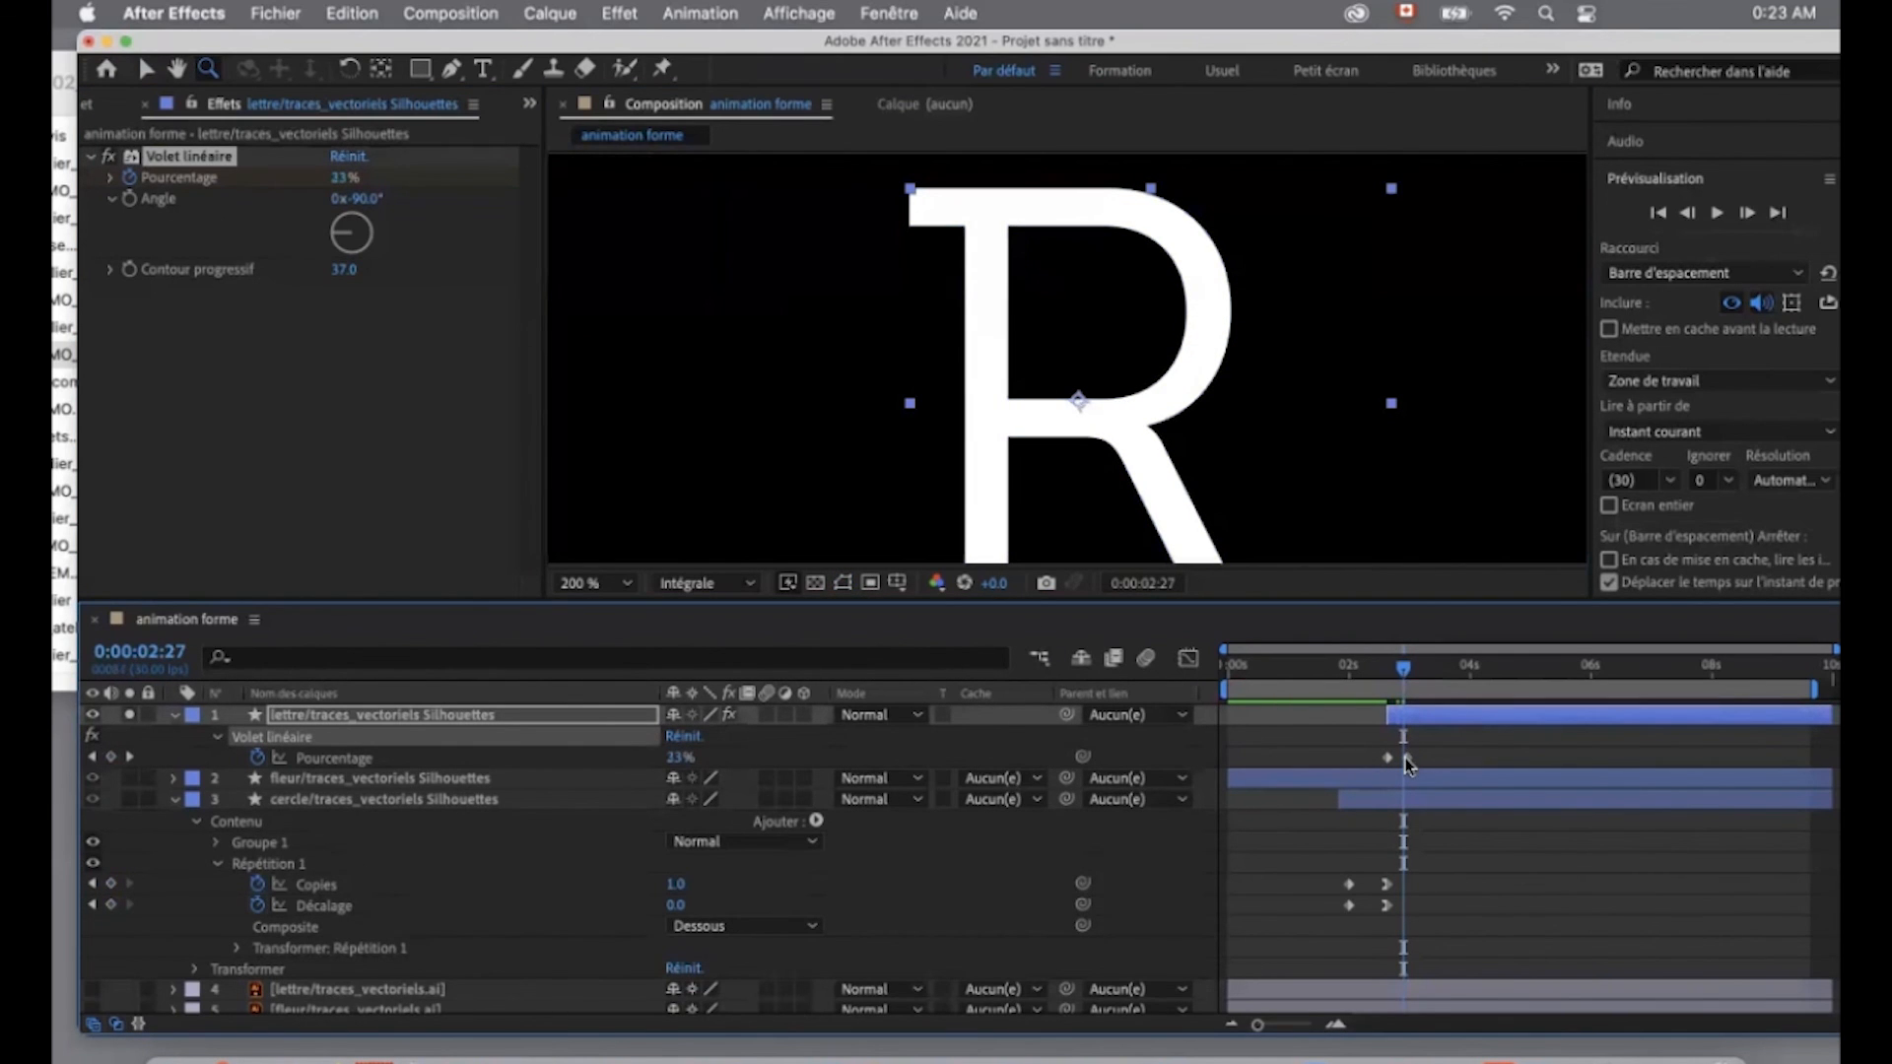
{"action": "left_click_drag", "start_coordinate": [1405, 759], "coordinate": [1457, 758]}
{"action": "left_click_drag", "start_coordinate": [1405, 670], "coordinate": [1428, 670]}
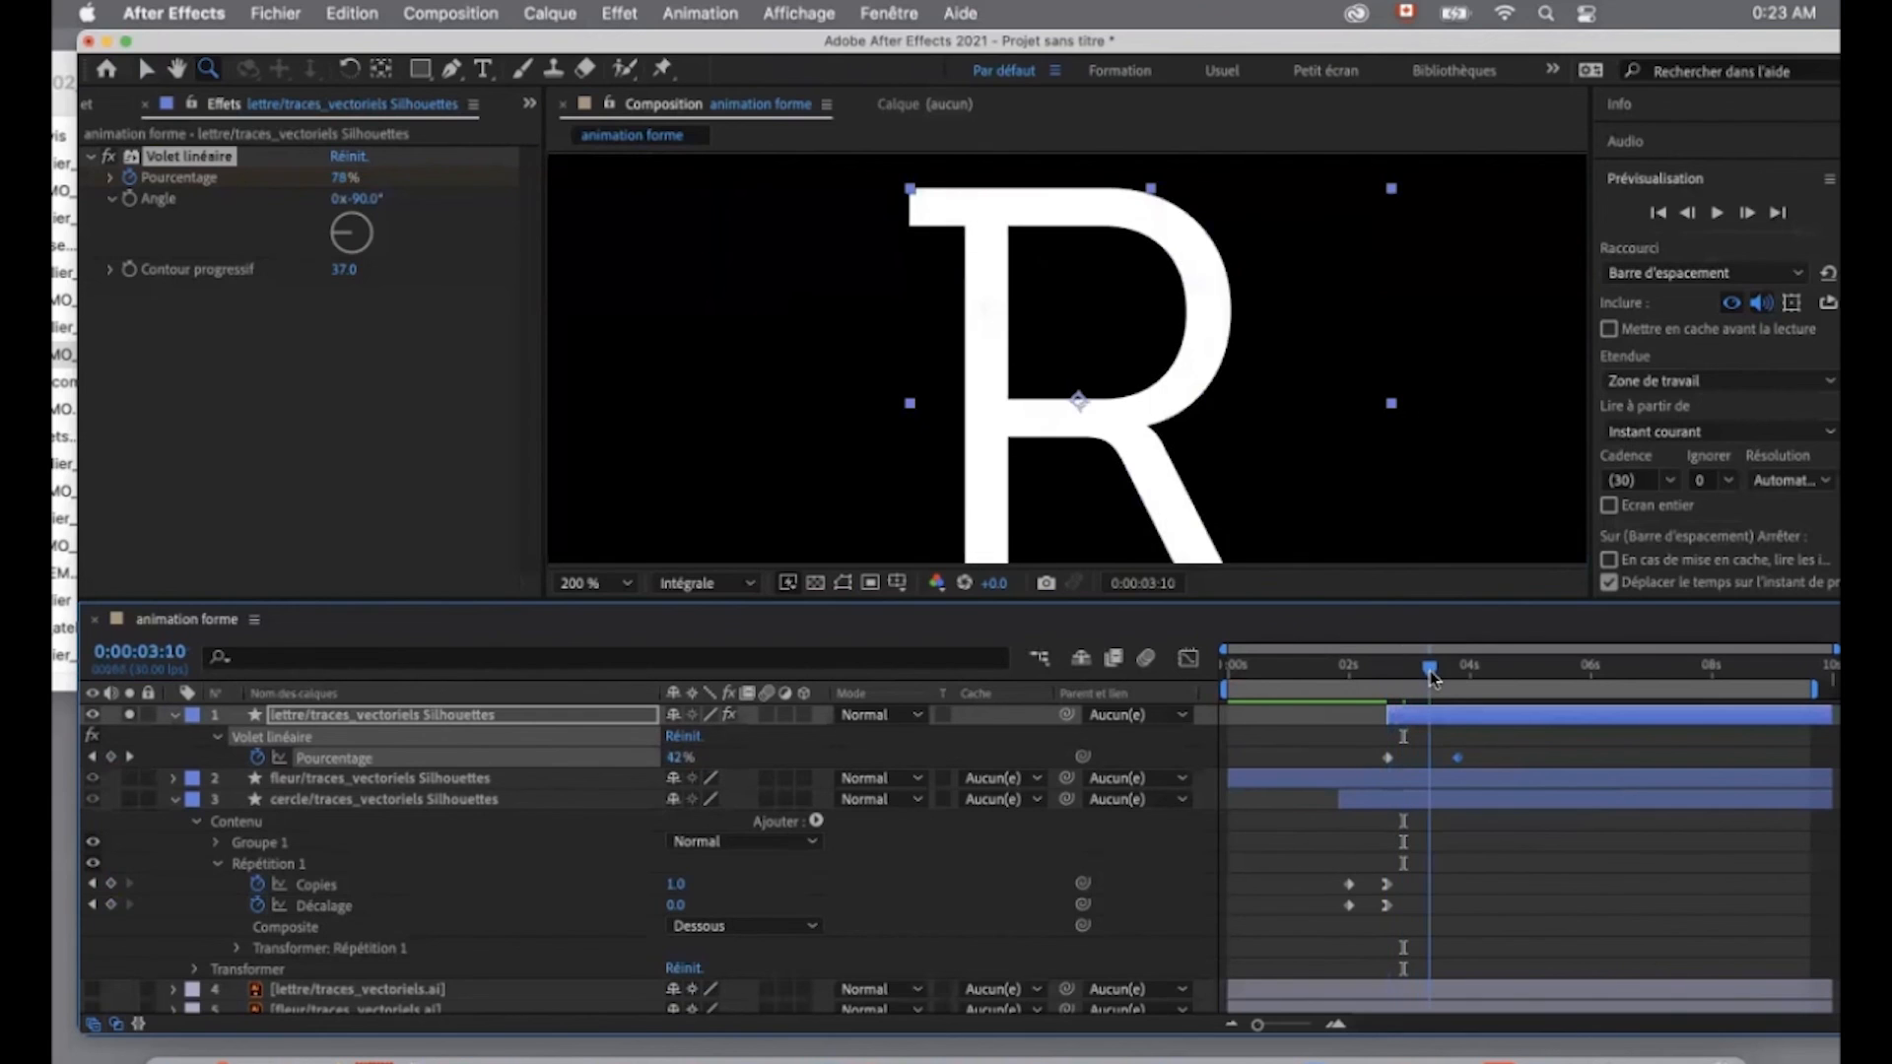
{"action": "right_click", "coordinate": [1458, 759]}
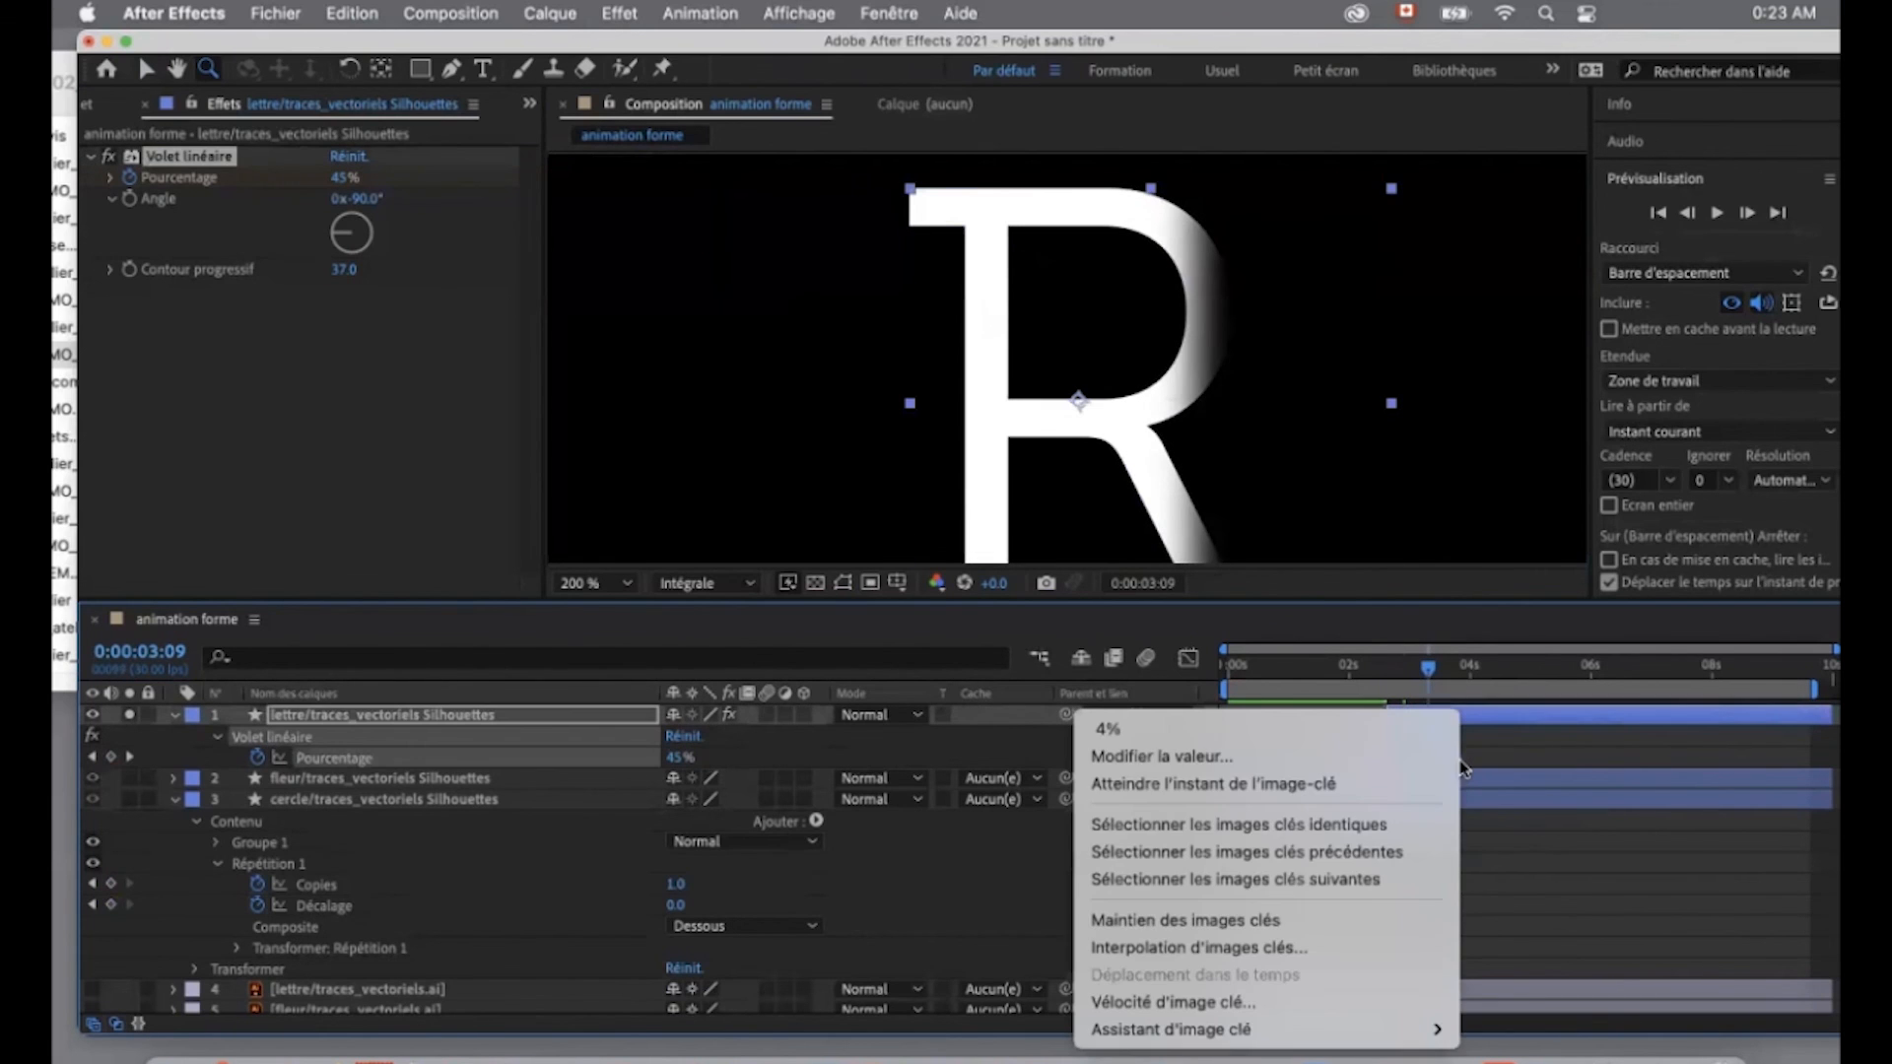
{"action": "left_click", "coordinate": [1547, 951]}
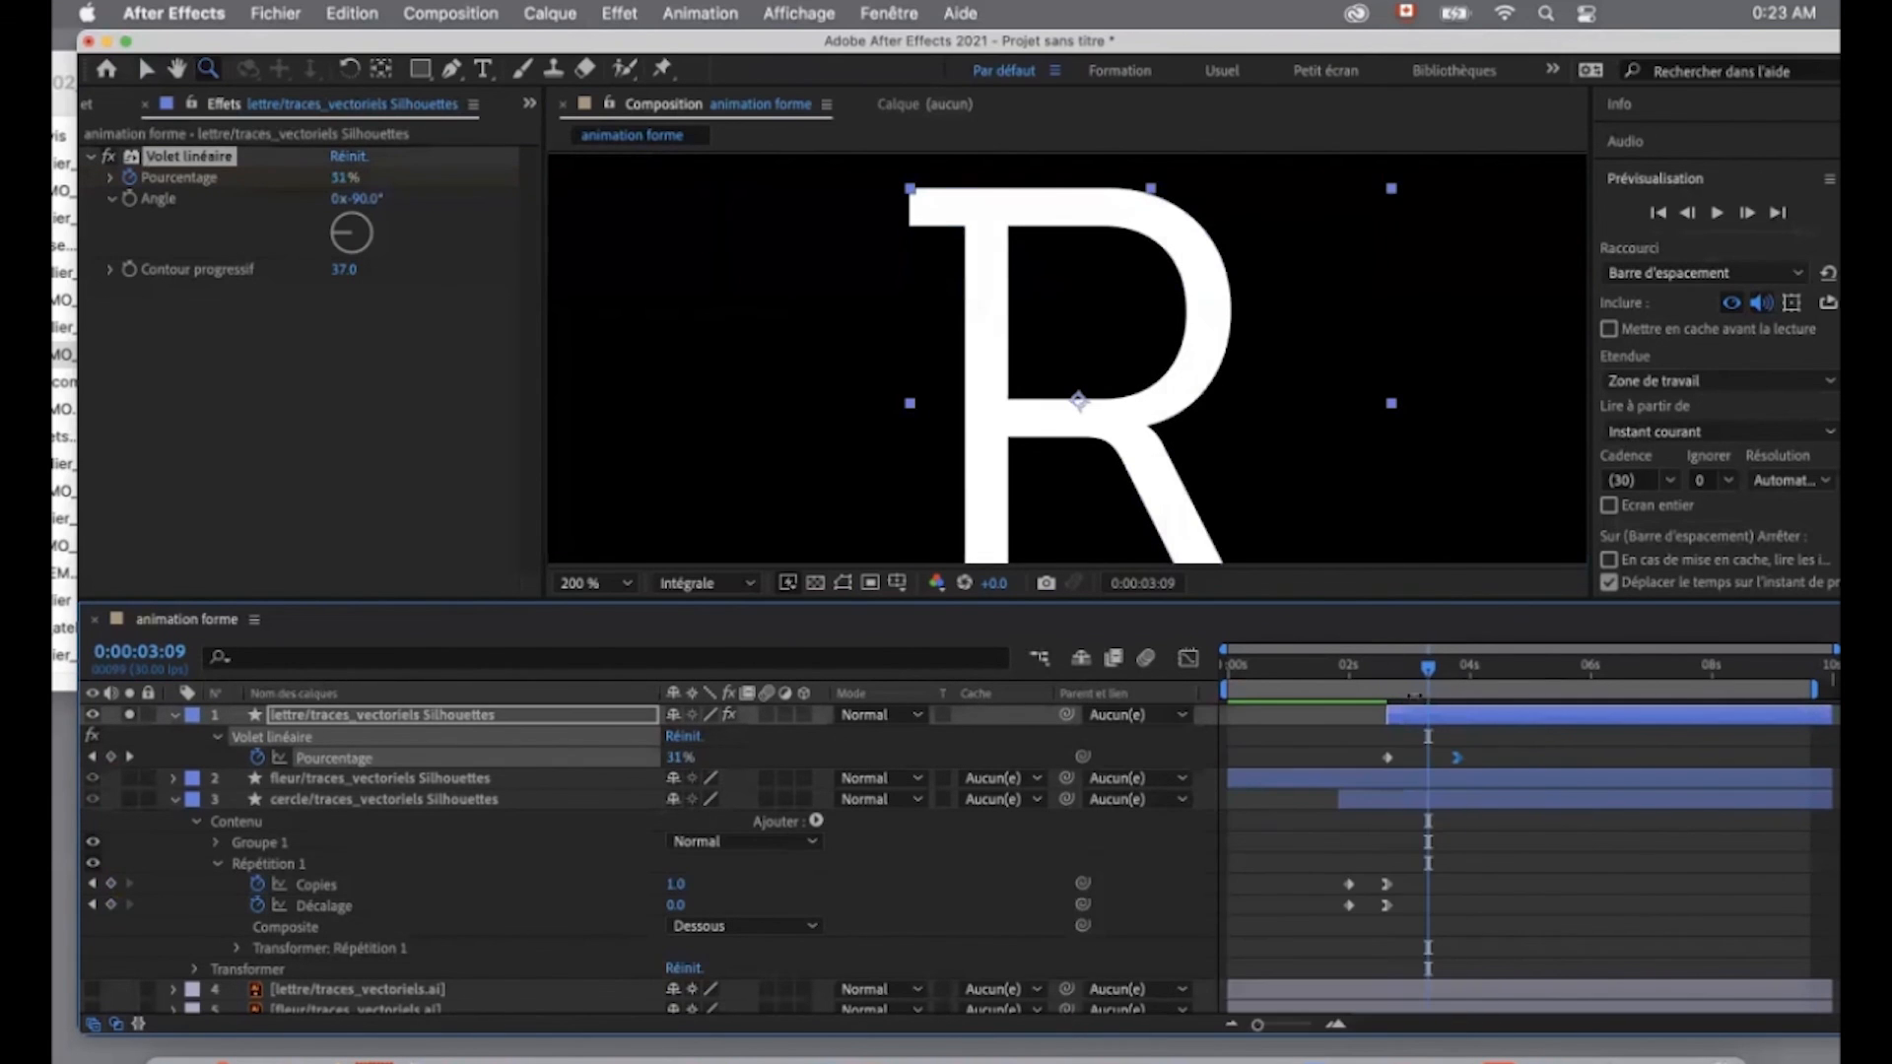
- Display all shape layers with the view set to Ajuster jusqu'à 200 %, and preview the full logo animation from 0:00:00:00
{"action": "left_click_drag", "start_coordinate": [1434, 680], "coordinate": [1210, 664]}
{"action": "left_click", "coordinate": [595, 582]}
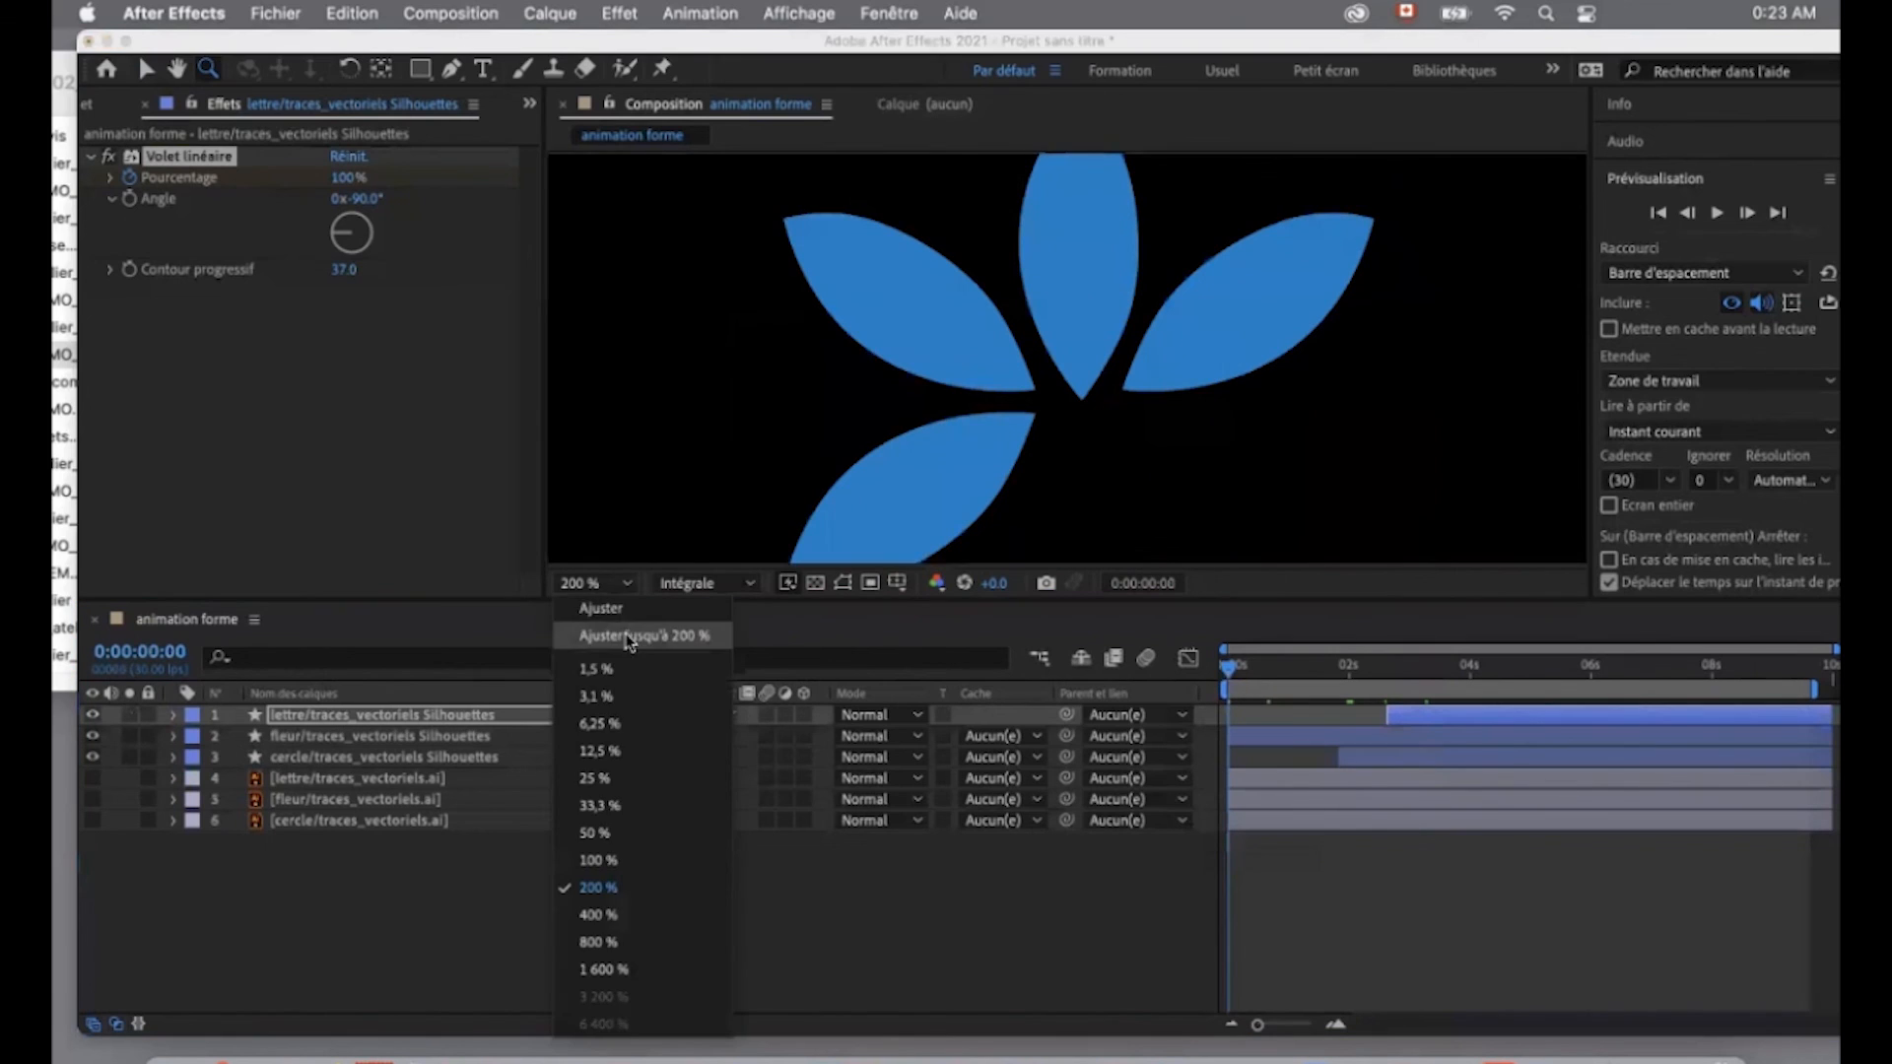
{"action": "left_click", "coordinate": [624, 636]}
{"action": "key", "text": "space"}
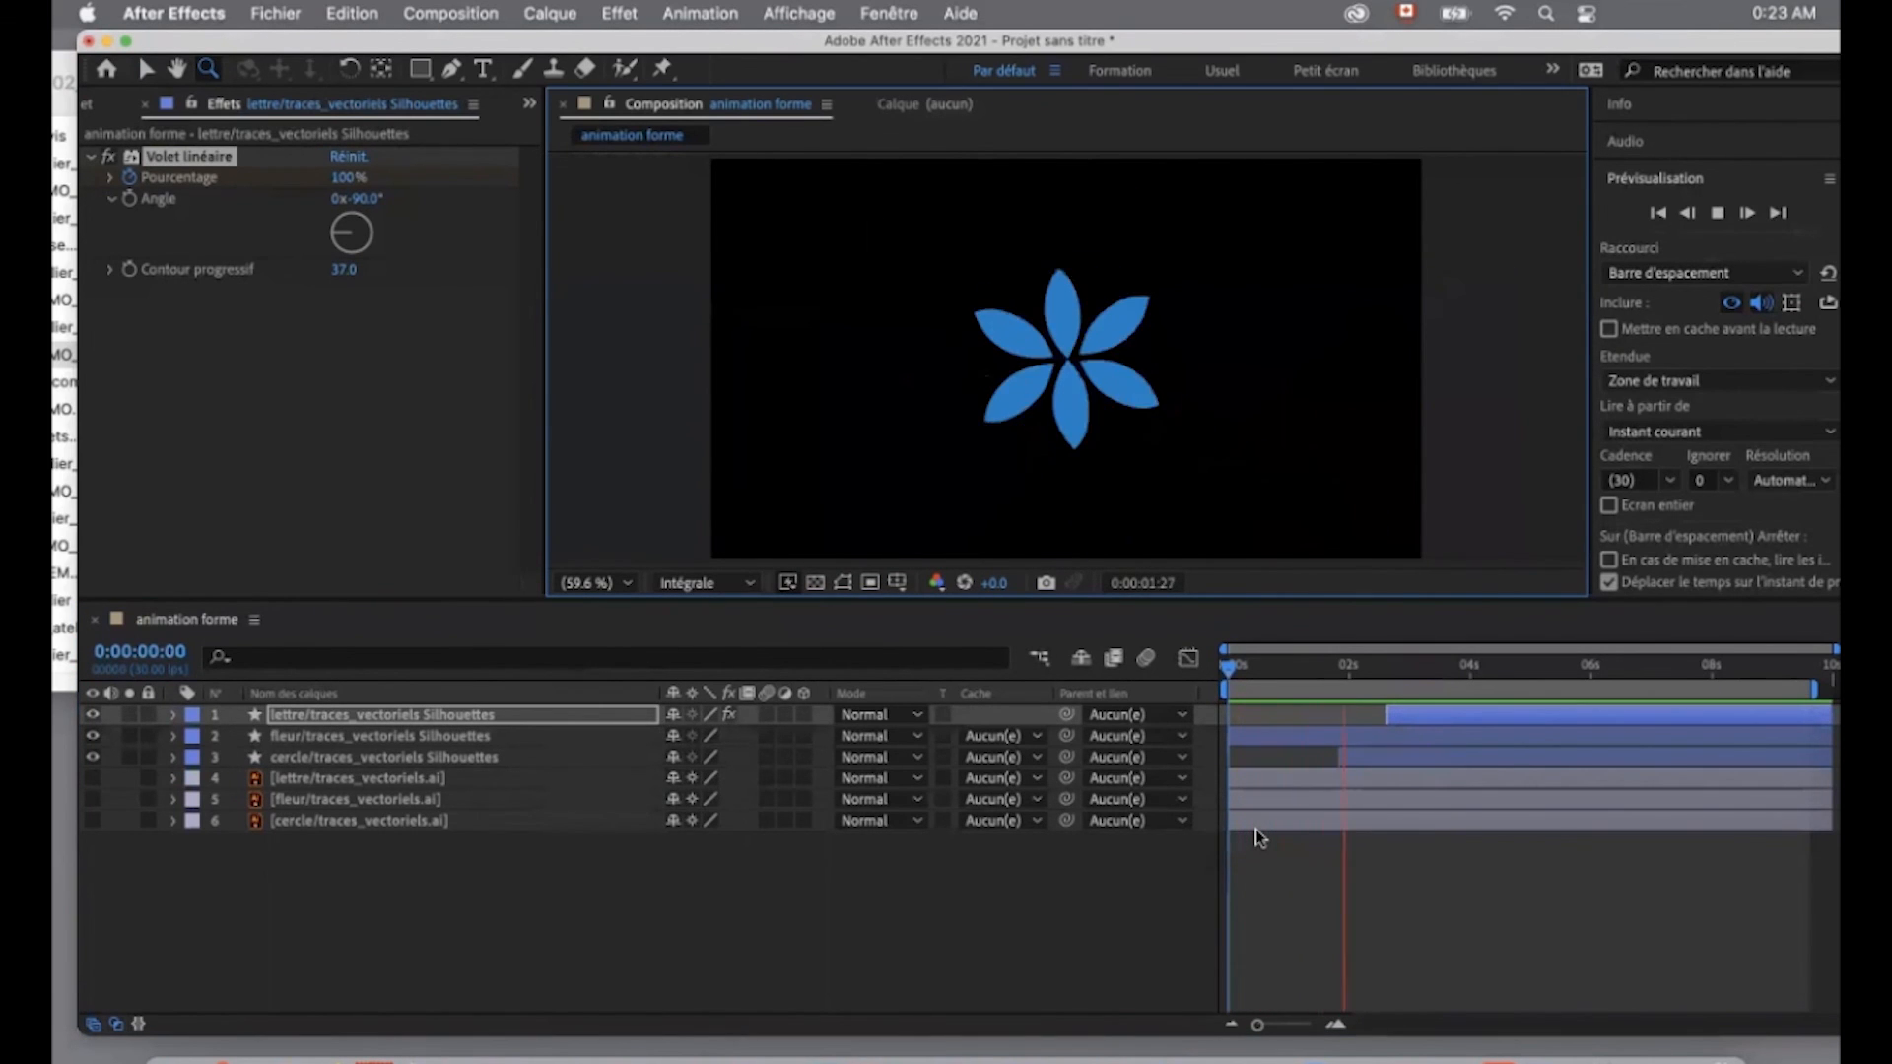
{"action": "key", "text": "space"}
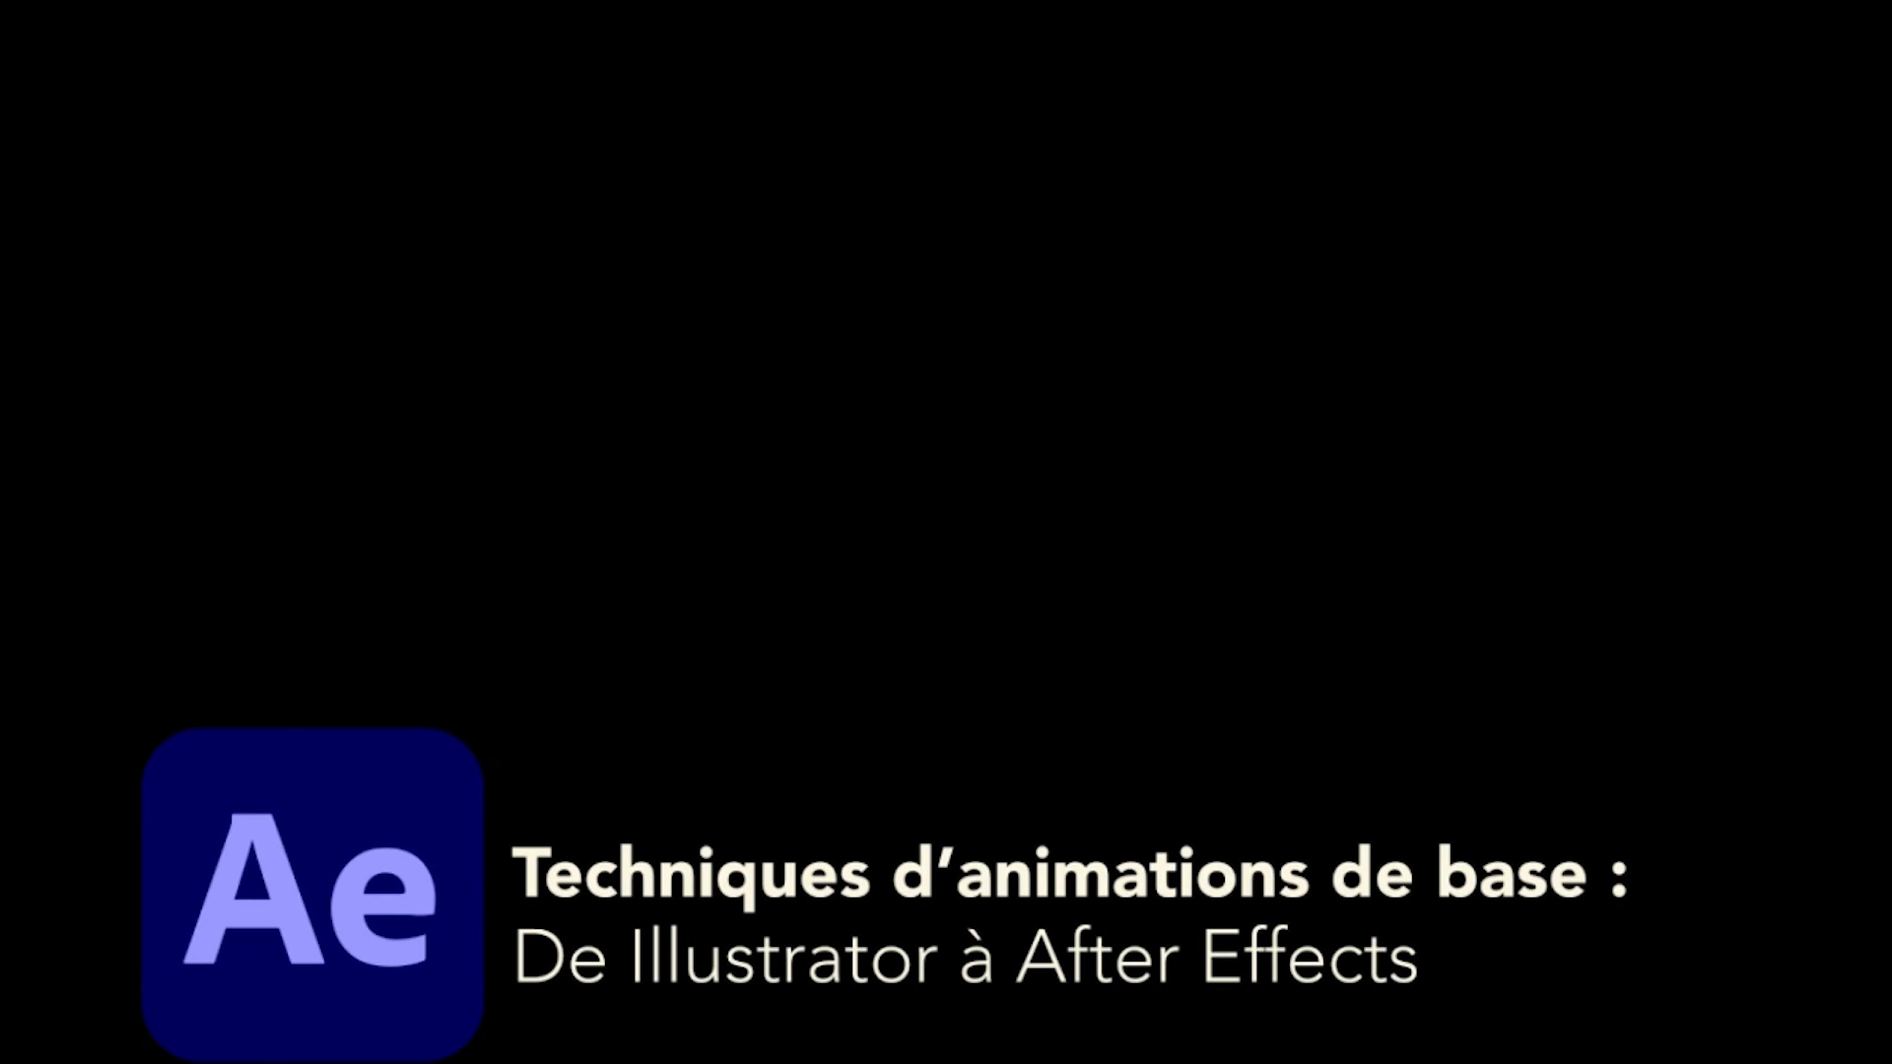